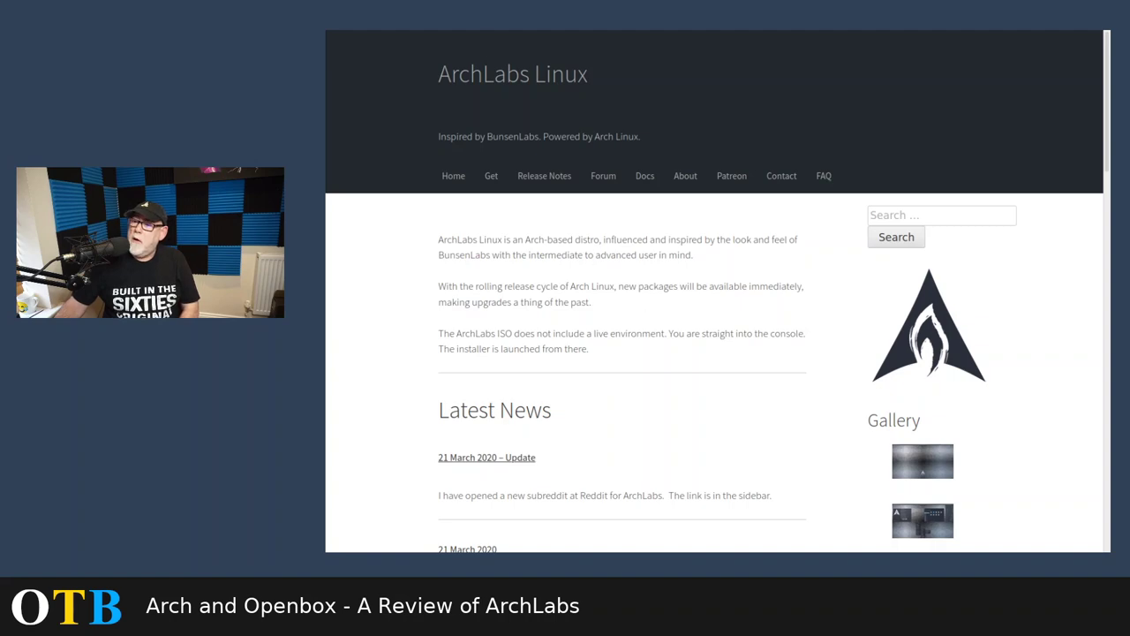
Scroll down the About ArchLabs Linux page to read the distro description and highlights
{"action": "scroll", "coordinate": [724, 234], "scroll_direction": "down", "scroll_amount": 3}
{"action": "scroll", "coordinate": [718, 228], "scroll_direction": "down", "scroll_amount": 2}
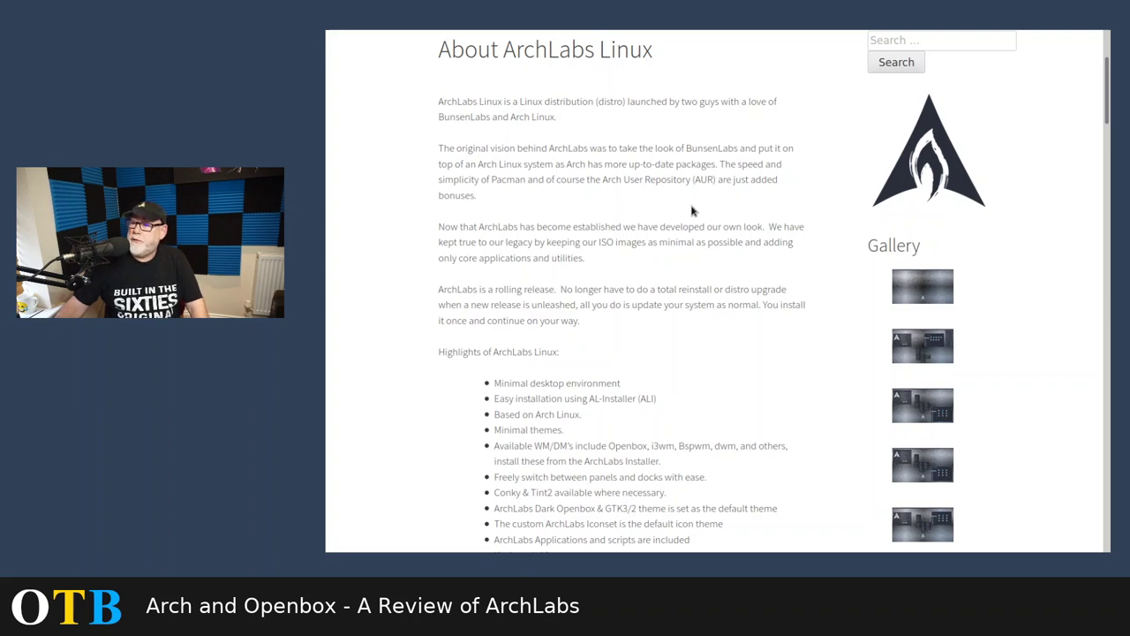
Scroll past the highlights list to the 2019.10.29 release note and the ArchLabs 2018.03 video
{"action": "scroll", "coordinate": [693, 210], "scroll_direction": "down", "scroll_amount": 2}
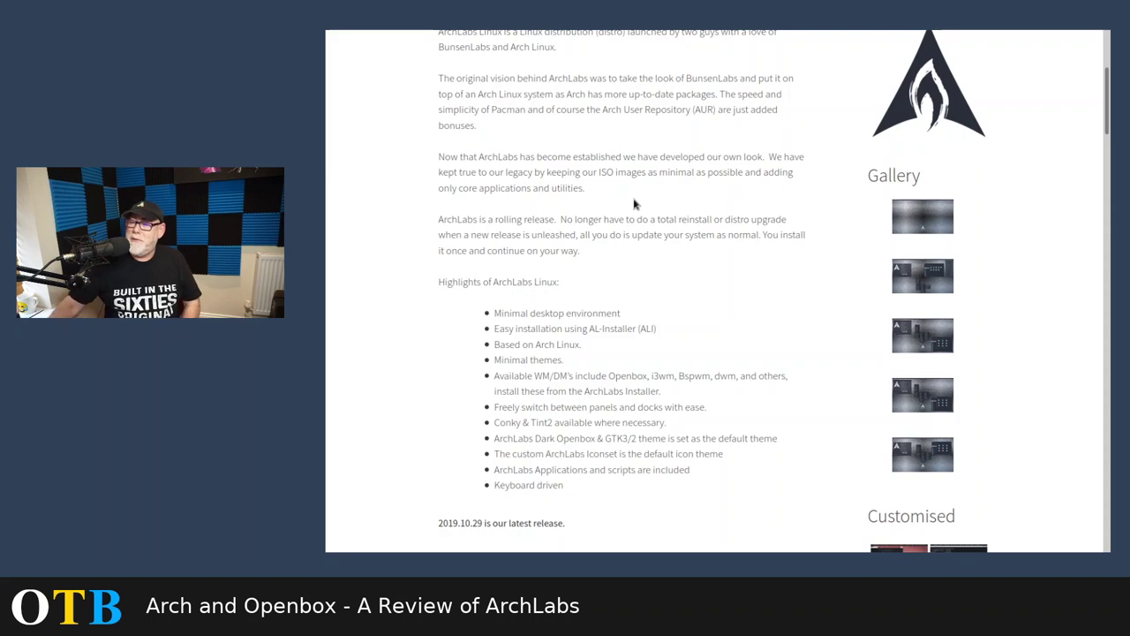
{"action": "scroll", "coordinate": [727, 245], "scroll_direction": "down", "scroll_amount": 3}
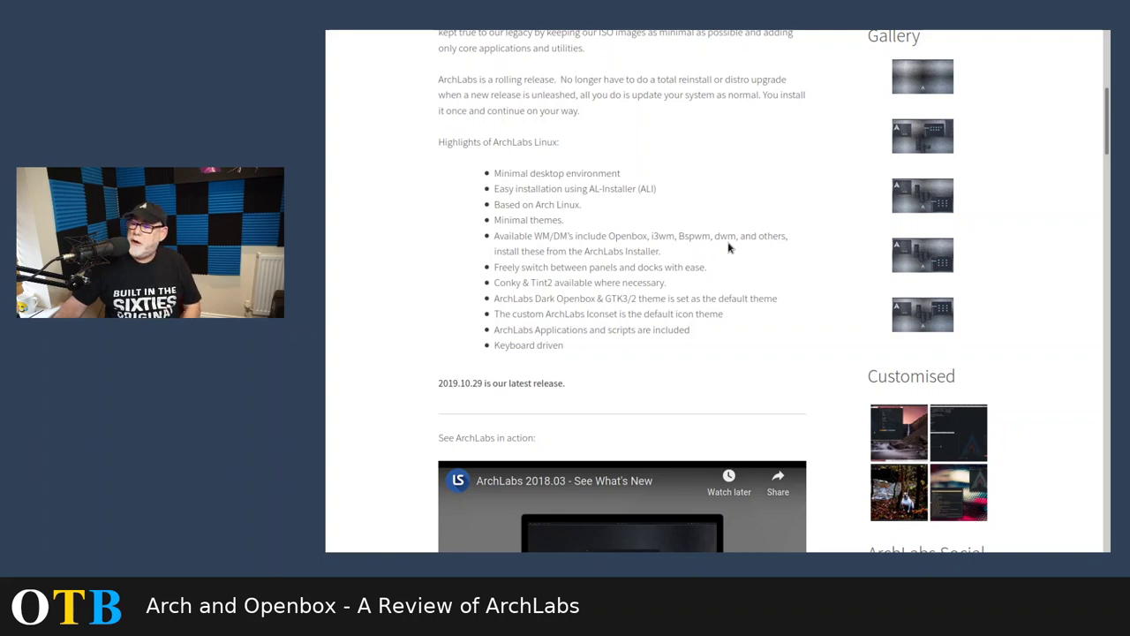
{"action": "scroll", "coordinate": [726, 250], "scroll_direction": "down", "scroll_amount": 1}
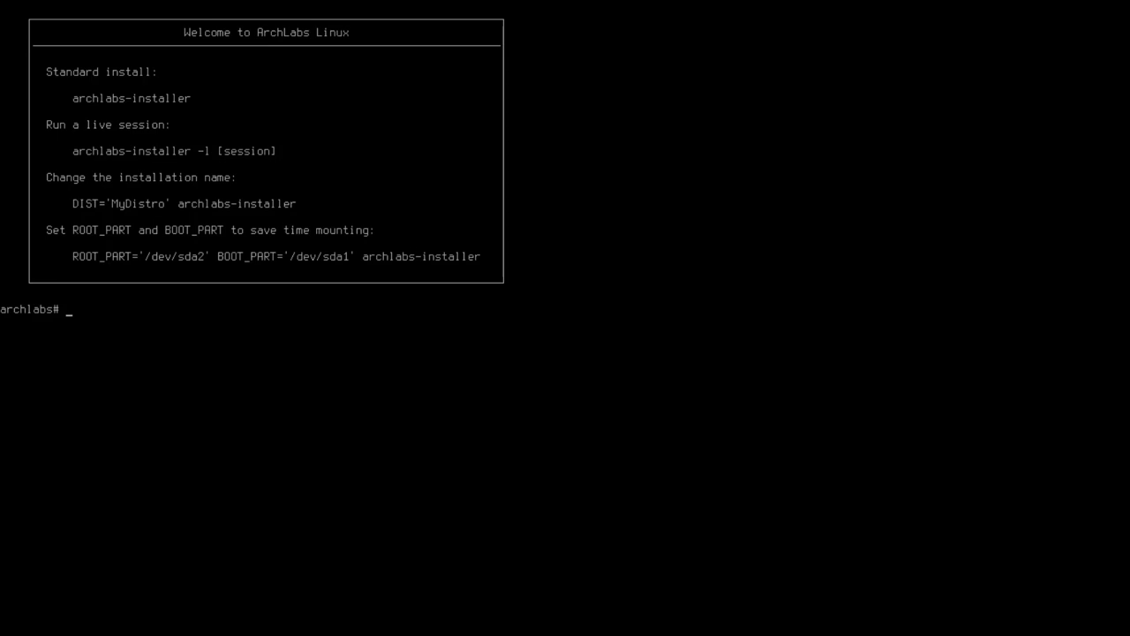
Run archlabs-installer from the root console, using Tab completion for the command name
{"action": "type", "text": "archlabs-"}
{"action": "key", "text": "Tab"}
{"action": "key", "text": "Return"}
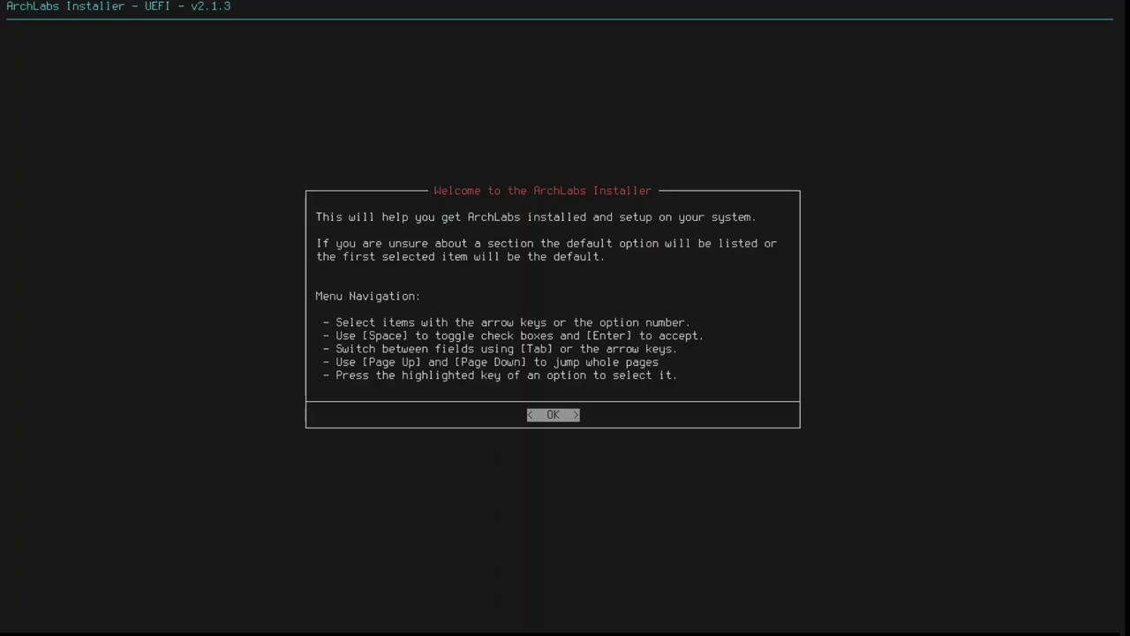
Accept the installer welcome screen and choose the gb English keymap
{"action": "key", "text": "Return"}
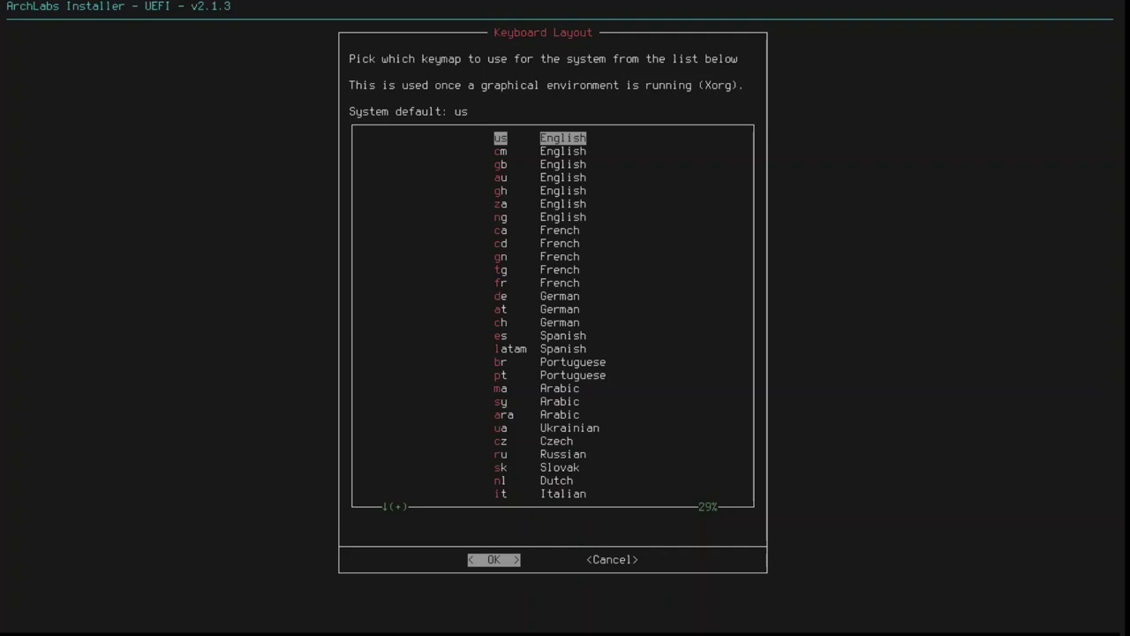
{"action": "key", "text": "Down"}
{"action": "key", "text": "Down"}
{"action": "key", "text": "Down"}
{"action": "key", "text": "Down"}
{"action": "key", "text": "Down"}
{"action": "key", "text": "Down"}
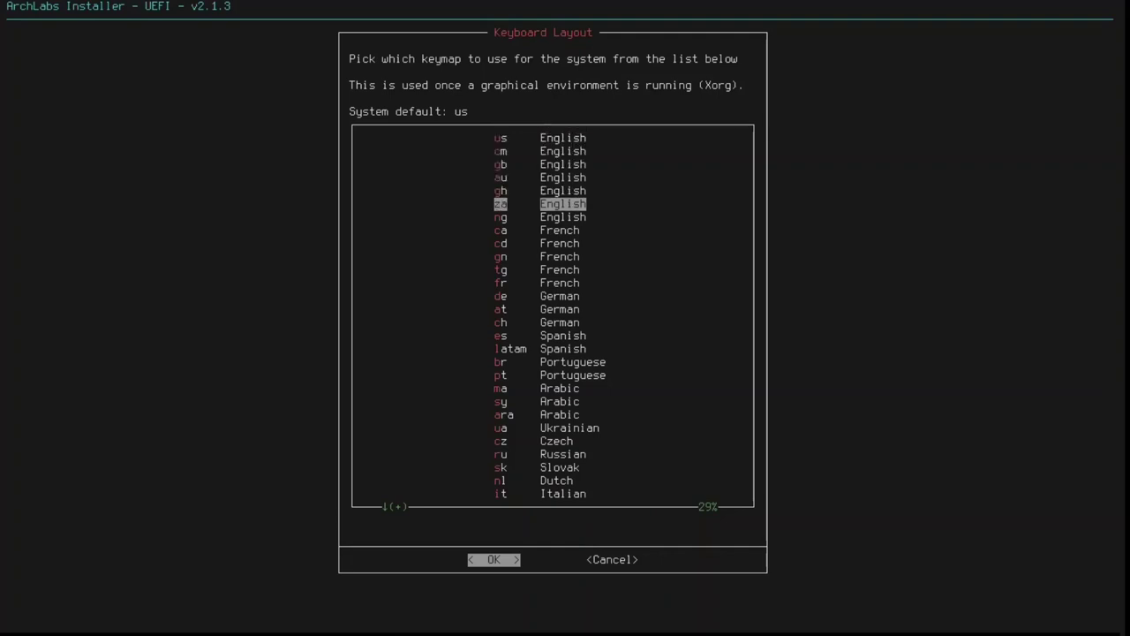
{"action": "key", "text": "Down"}
{"action": "key", "text": "Down"}
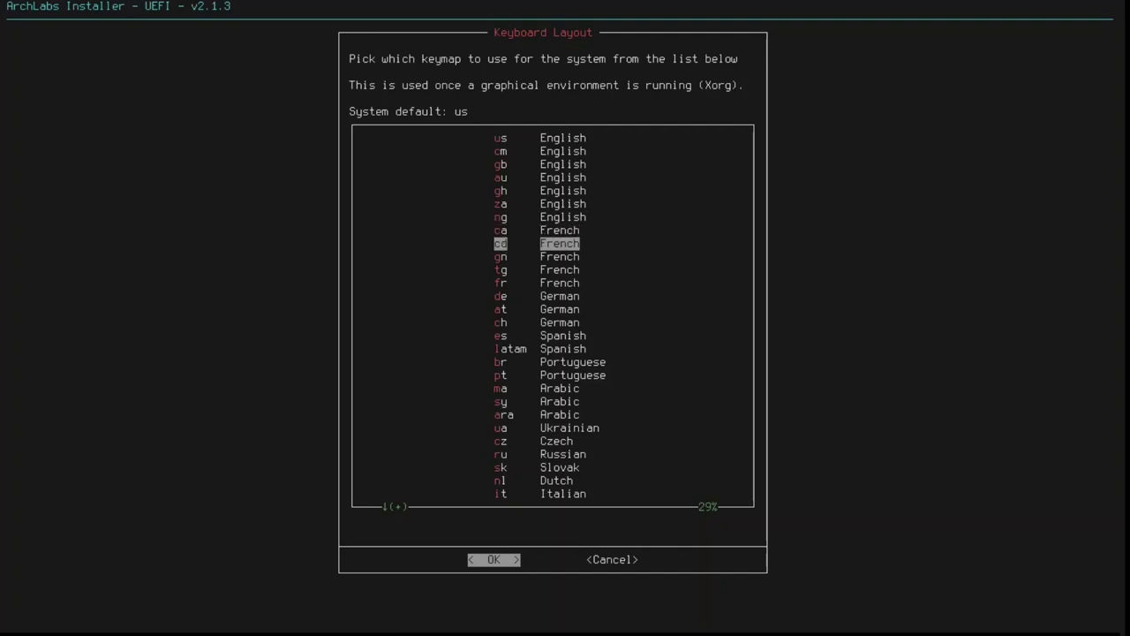
{"action": "key", "text": "Up"}
{"action": "key", "text": "Up"}
{"action": "key", "text": "Up"}
{"action": "key", "text": "Up"}
{"action": "key", "text": "Up"}
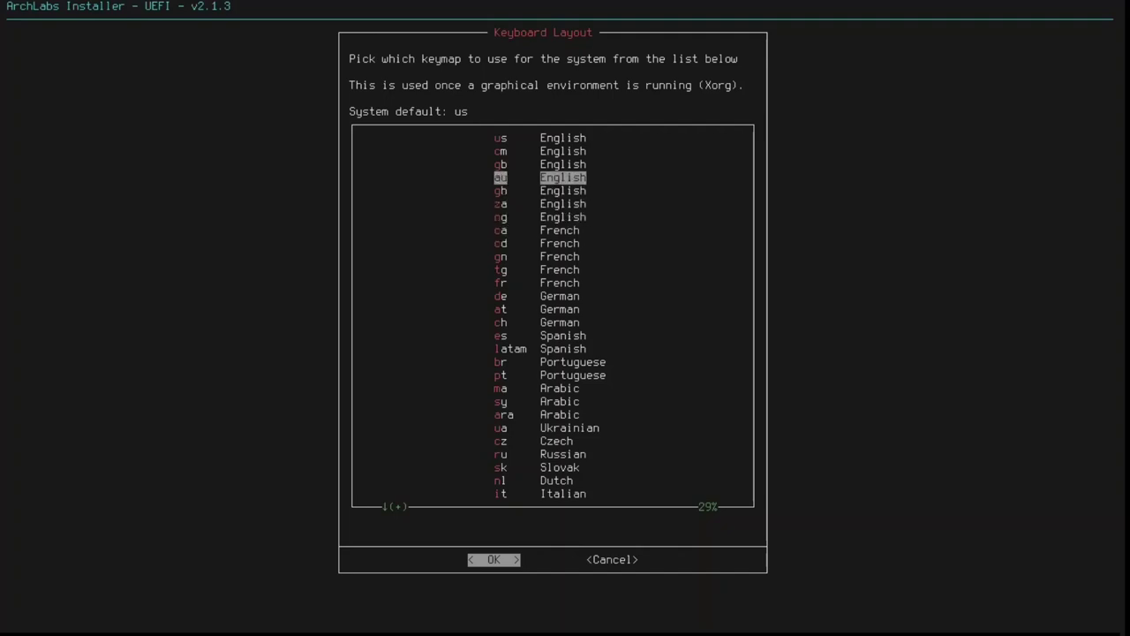
{"action": "key", "text": "Up"}
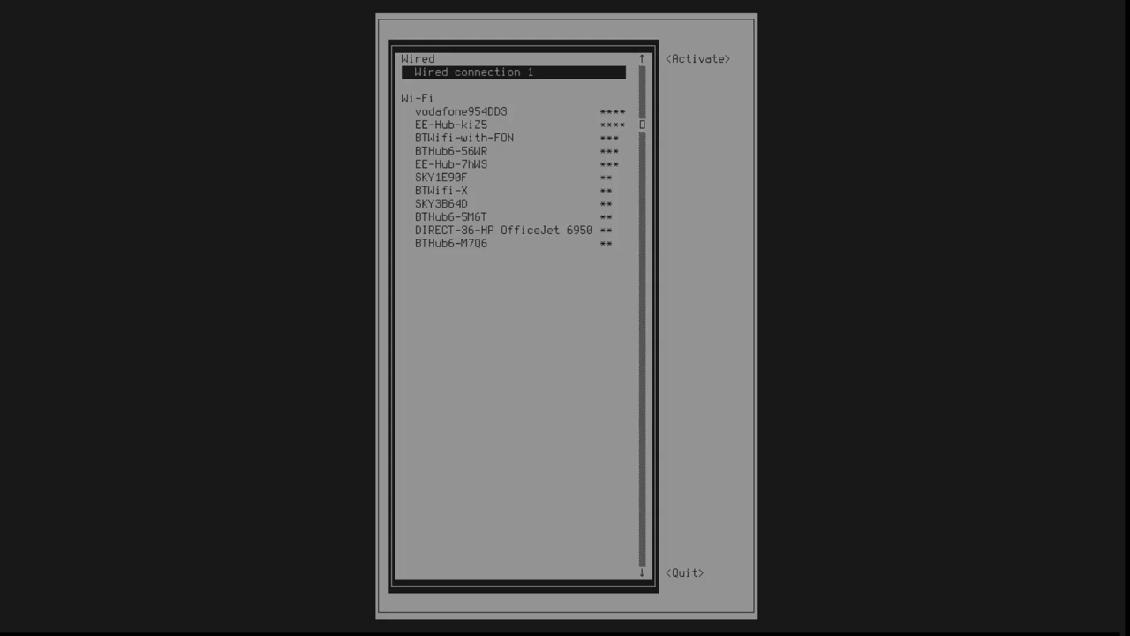
Try twice to connect to the second Wi-Fi network, dismissing each connection error
{"action": "key", "text": "Down"}
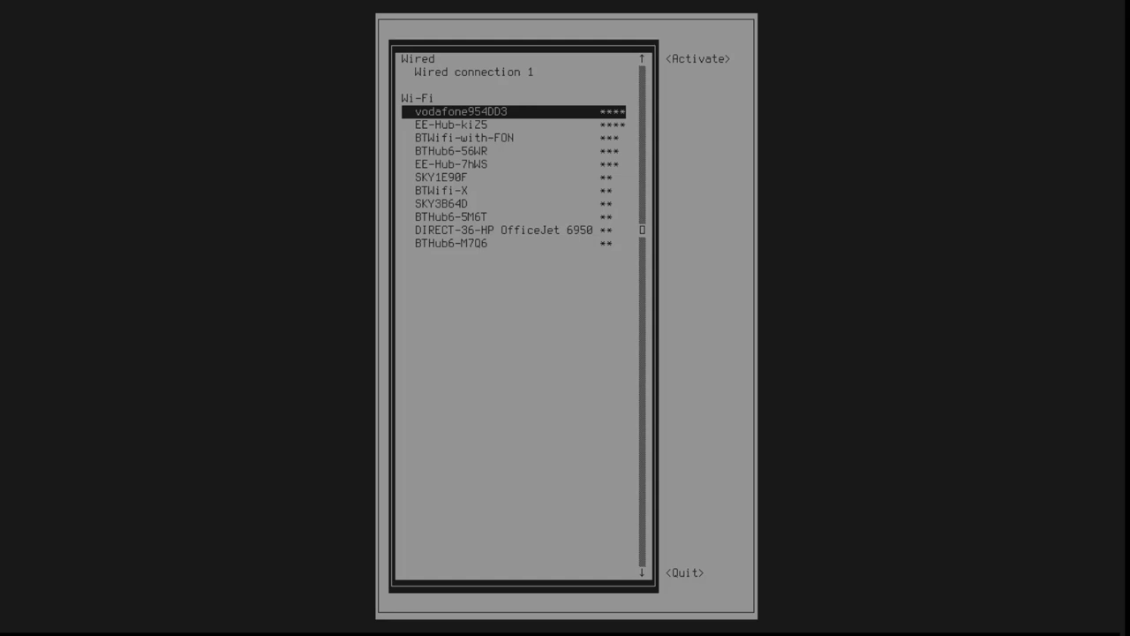
{"action": "key", "text": "Down"}
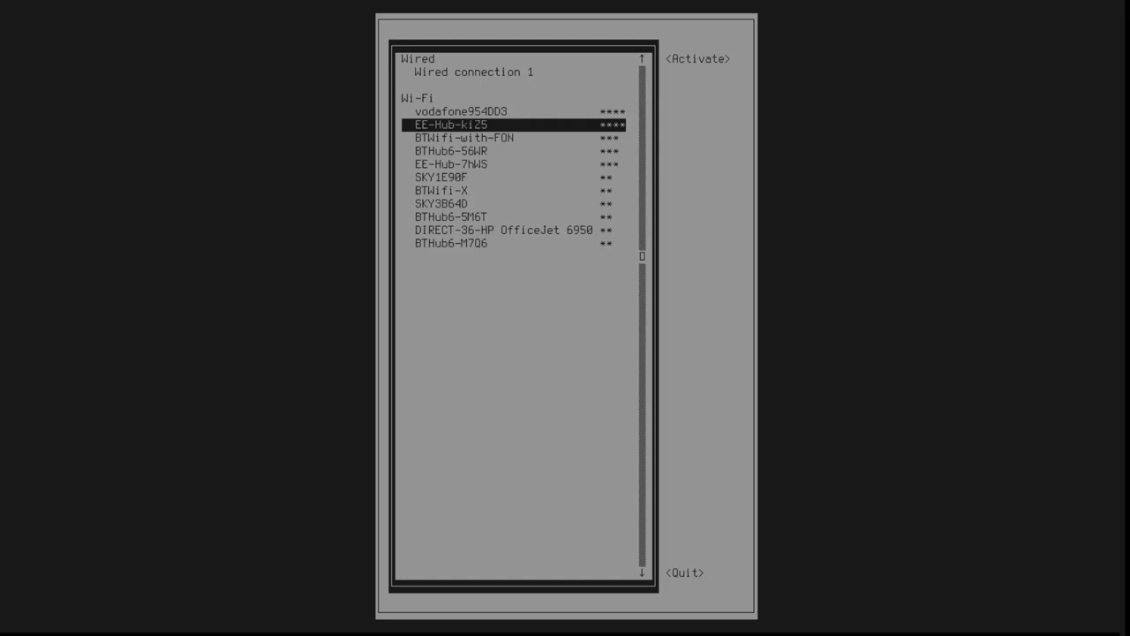
{"action": "key", "text": "Return"}
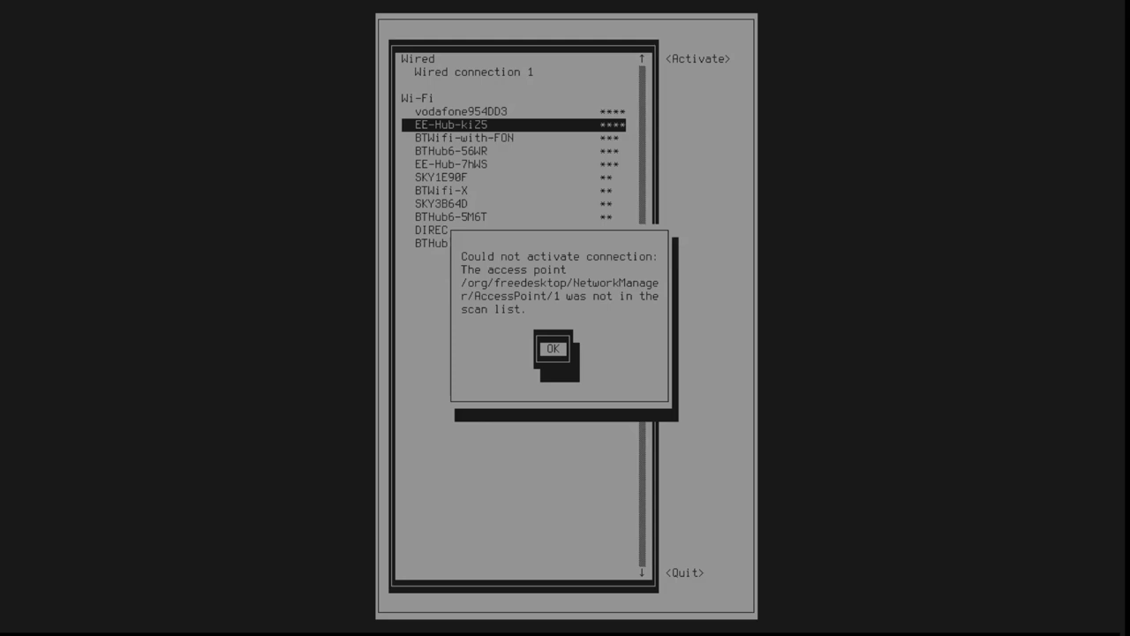
{"action": "key", "text": "Return"}
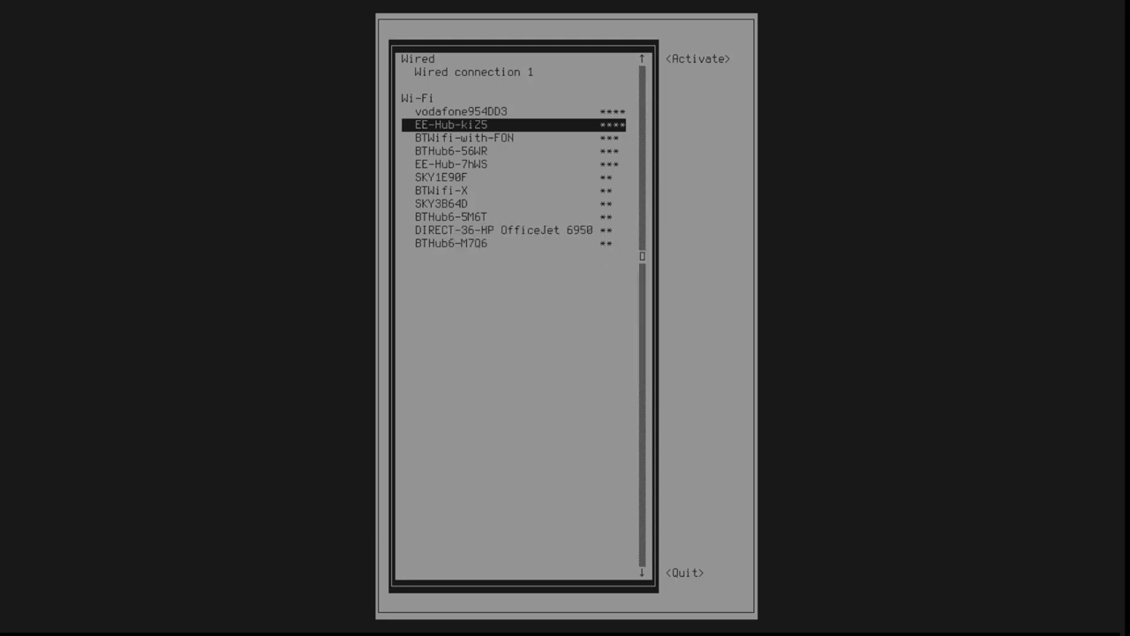
{"action": "key", "text": "Up"}
{"action": "key", "text": "Up"}
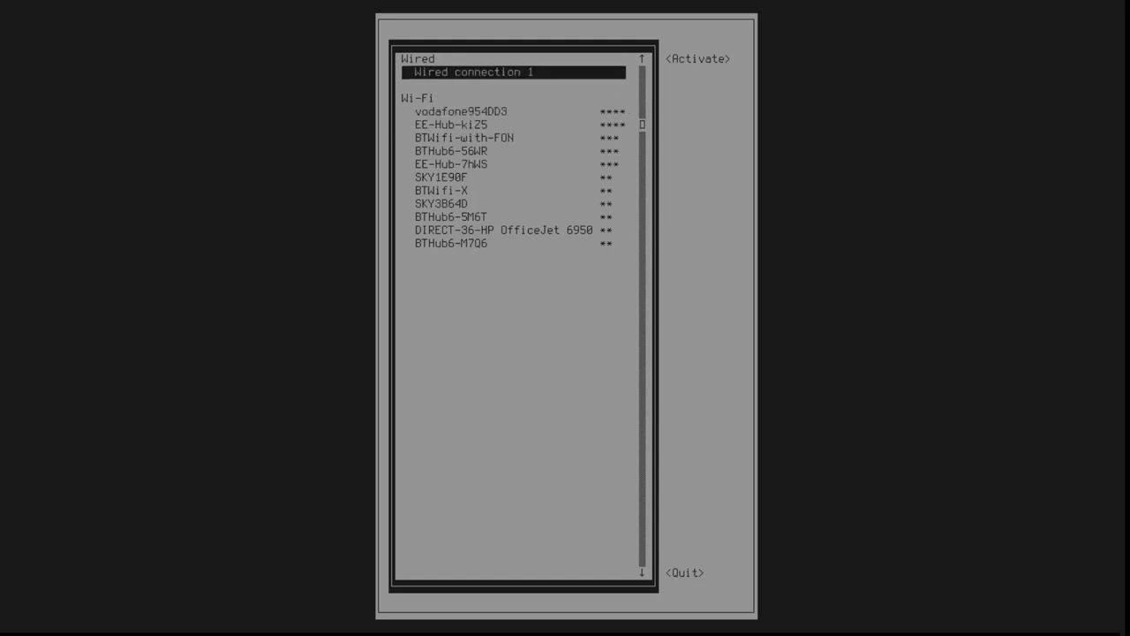
{"action": "key", "text": "Down"}
{"action": "key", "text": "Down"}
{"action": "key", "text": "Down"}
{"action": "key", "text": "Up"}
{"action": "key", "text": "Tab"}
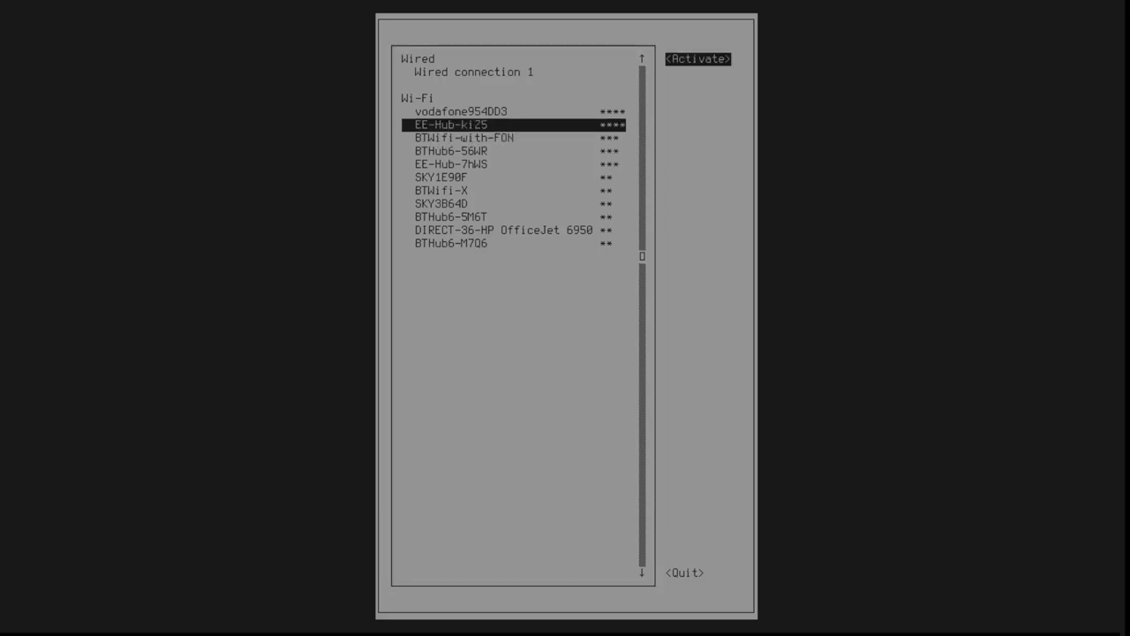
{"action": "key", "text": "Return"}
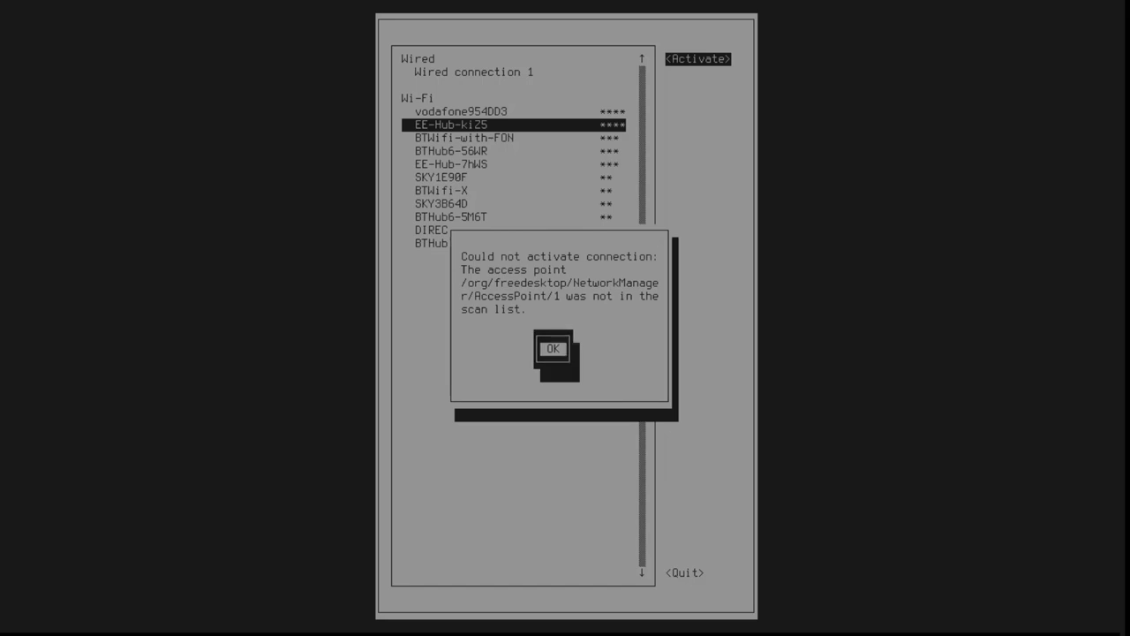
{"action": "key", "text": "Return"}
{"action": "key", "text": "shift+Tab"}
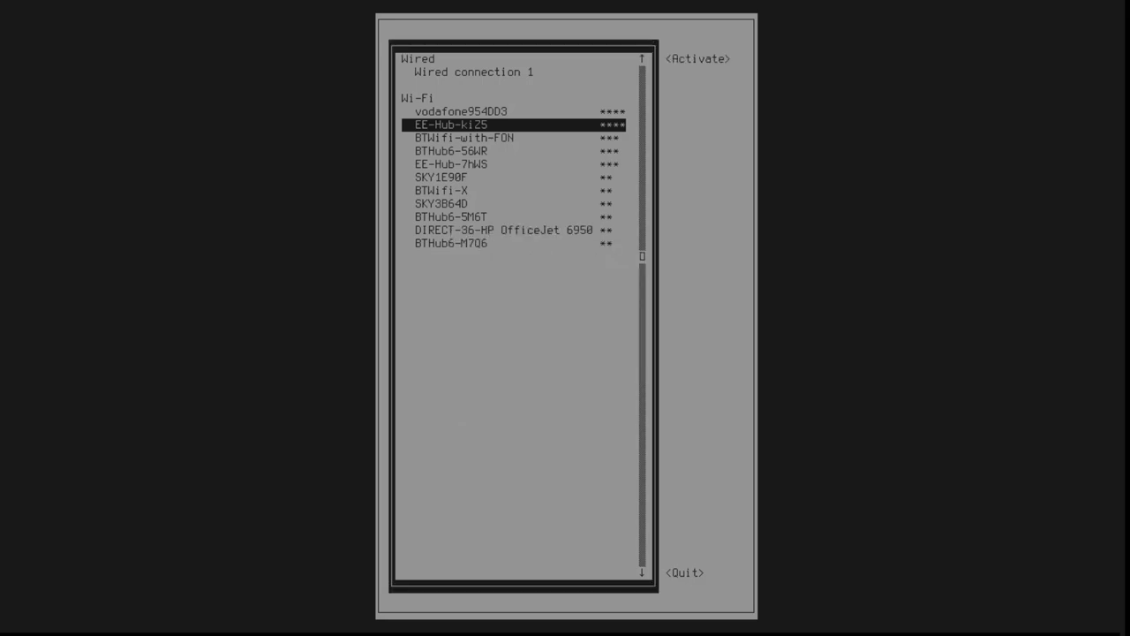
Activate Wired connection 1 and quit nmtui back to the installer's Prepare menu
{"action": "key", "text": "Up"}
{"action": "key", "text": "Up"}
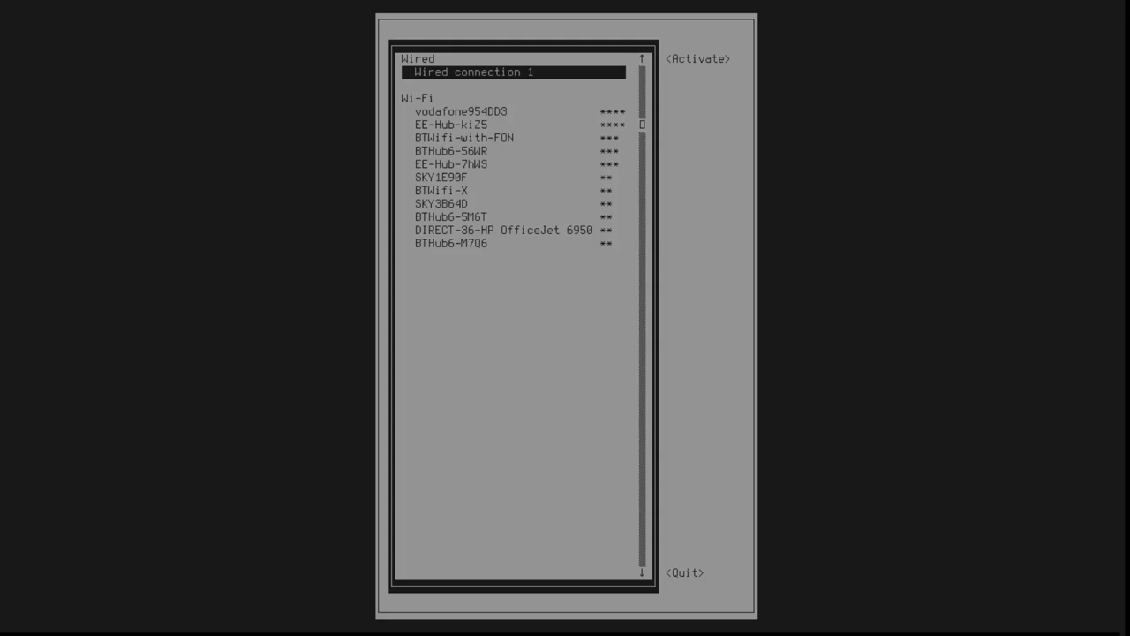
{"action": "key", "text": "Return"}
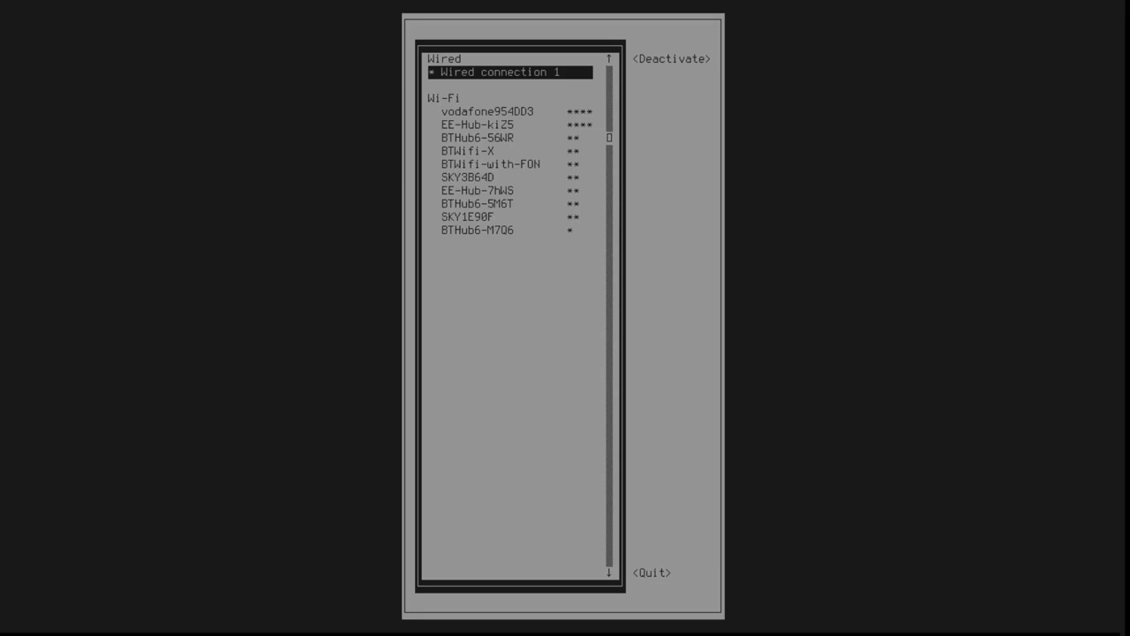
{"action": "key", "text": "Return"}
{"action": "key", "text": "Tab"}
{"action": "key", "text": "Return"}
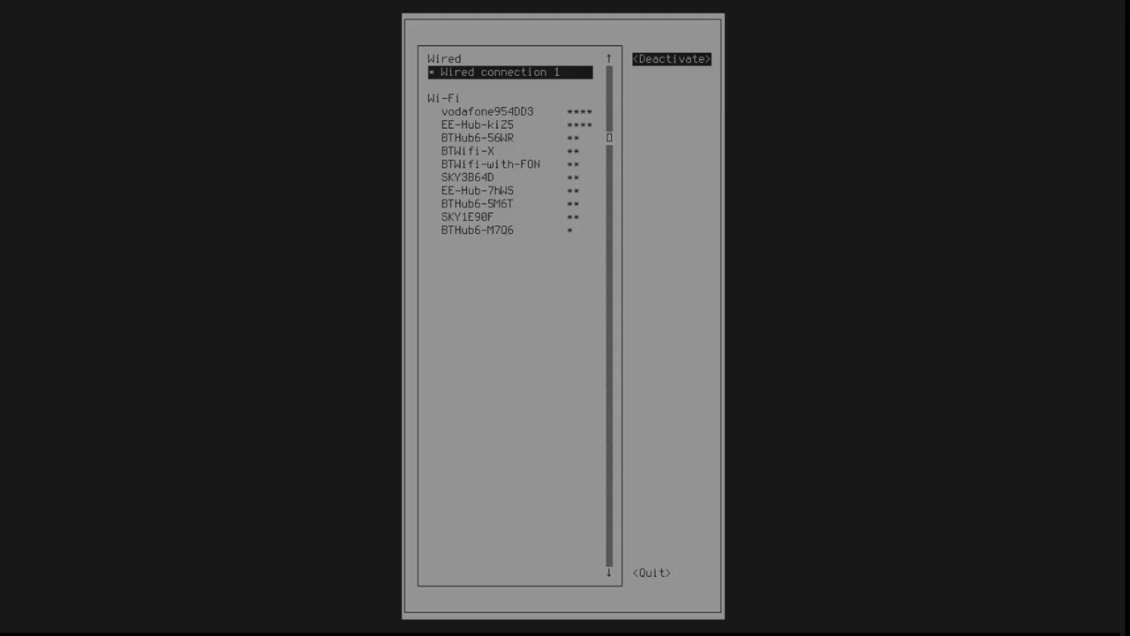
{"action": "key", "text": "Tab"}
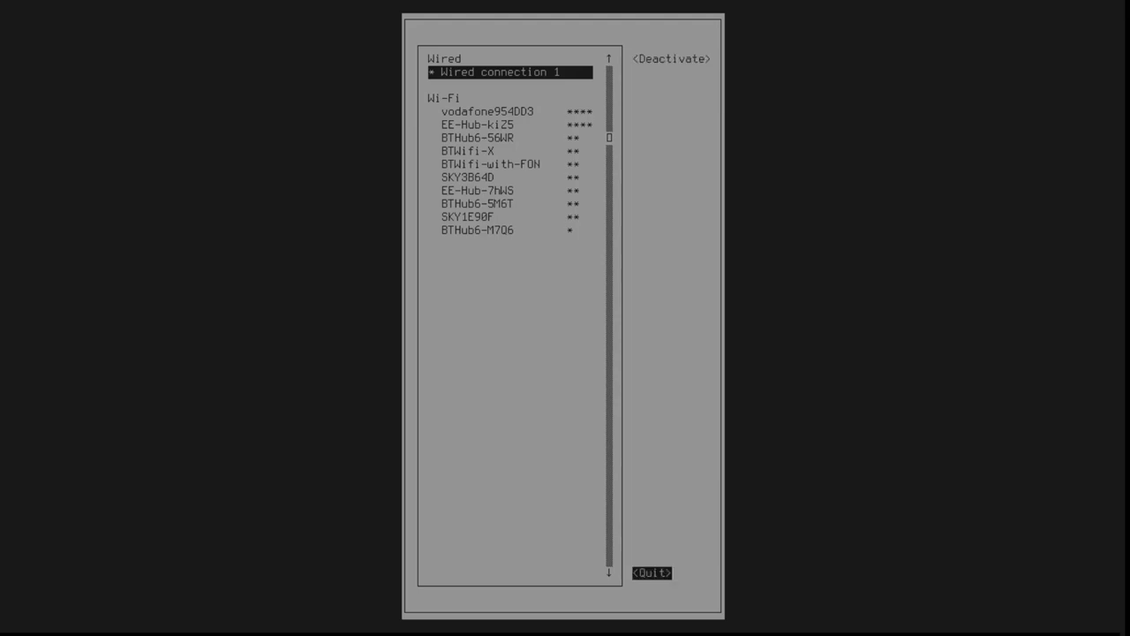
{"action": "key", "text": "Return"}
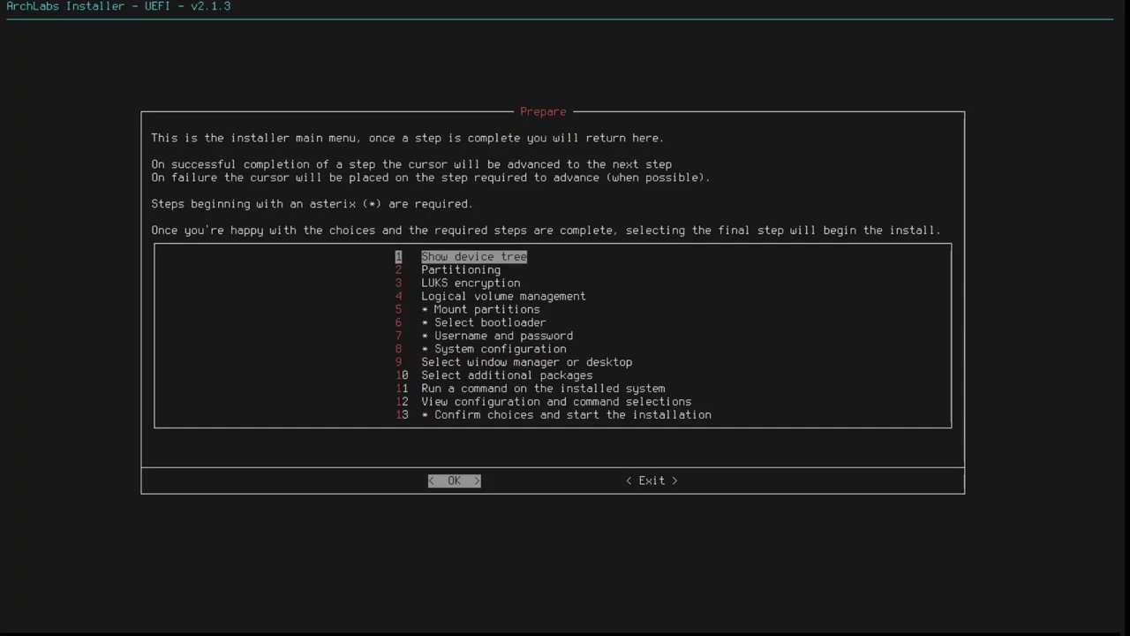
{"action": "key", "text": "Return"}
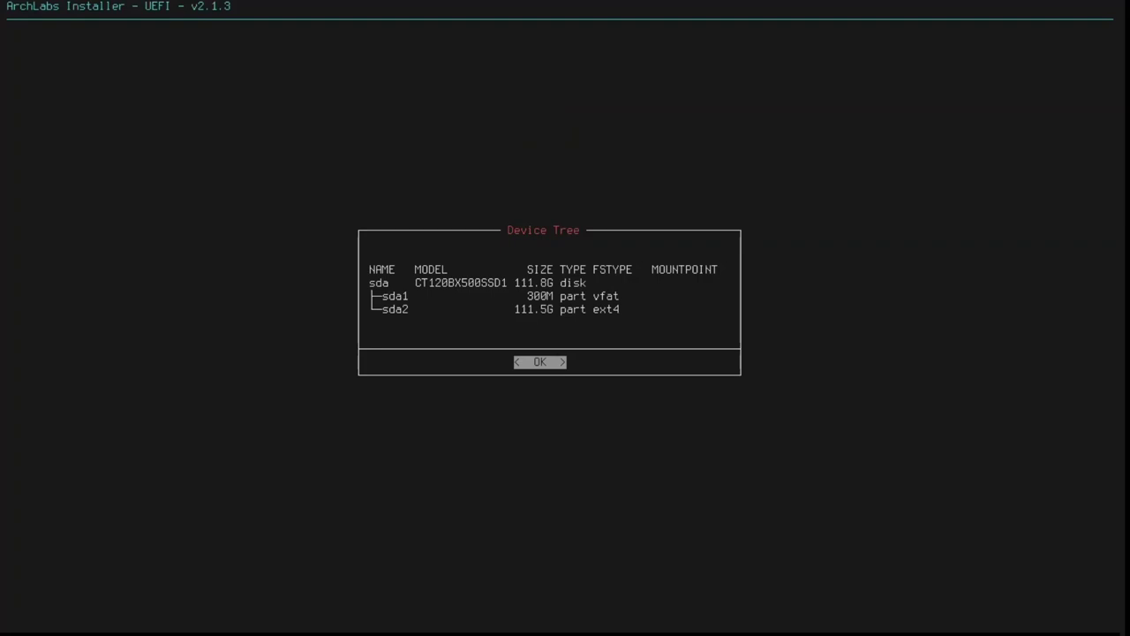
{"action": "key", "text": "Return"}
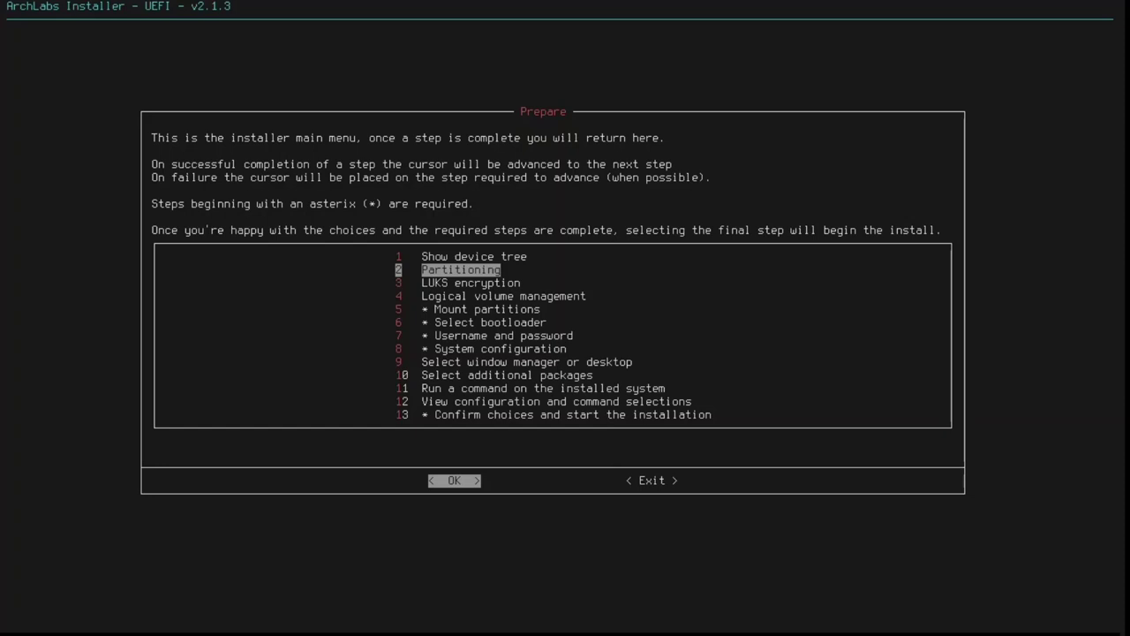
Wipe /dev/sda and auto-partition it as GPT with 512M vfat EFI and 111.3G ext4 root
{"action": "key", "text": "Return"}
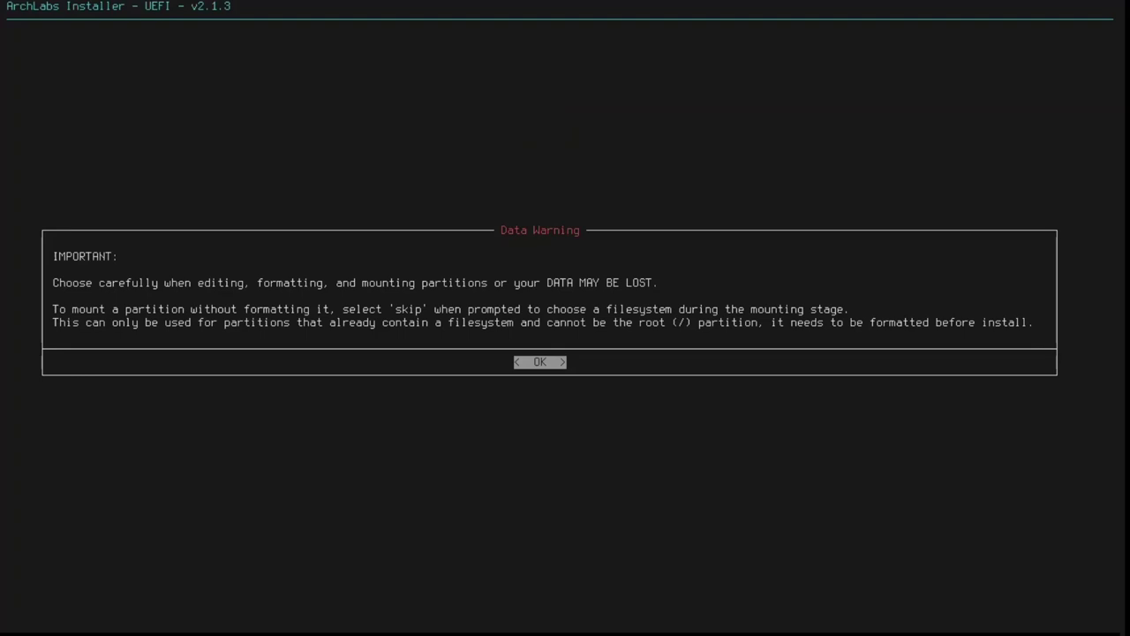
{"action": "key", "text": "Return"}
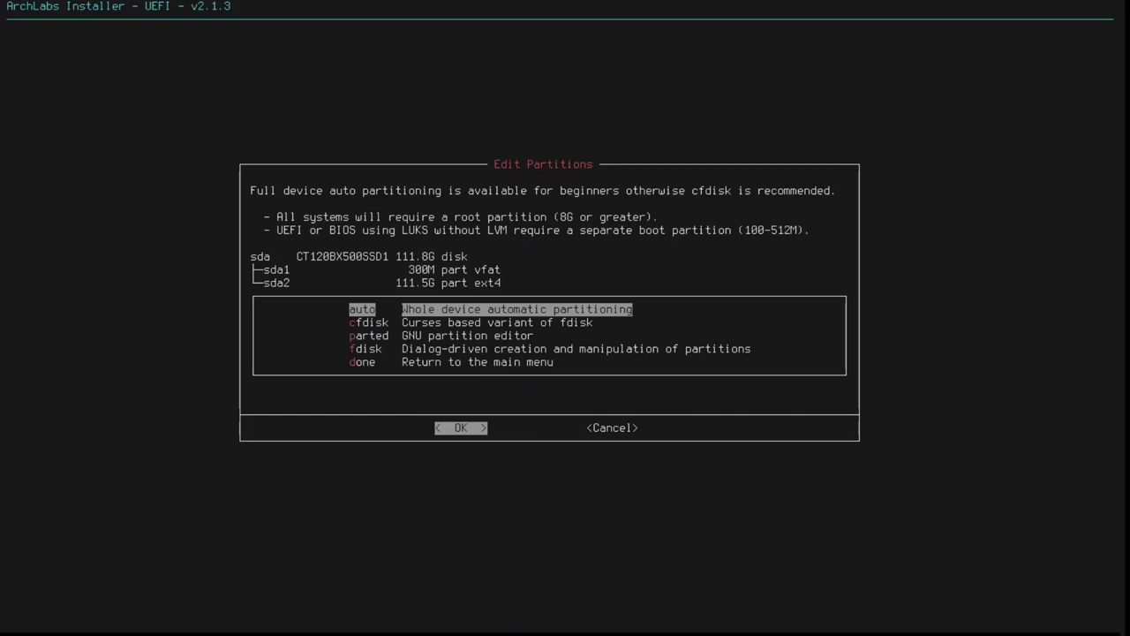
{"action": "key", "text": "Return"}
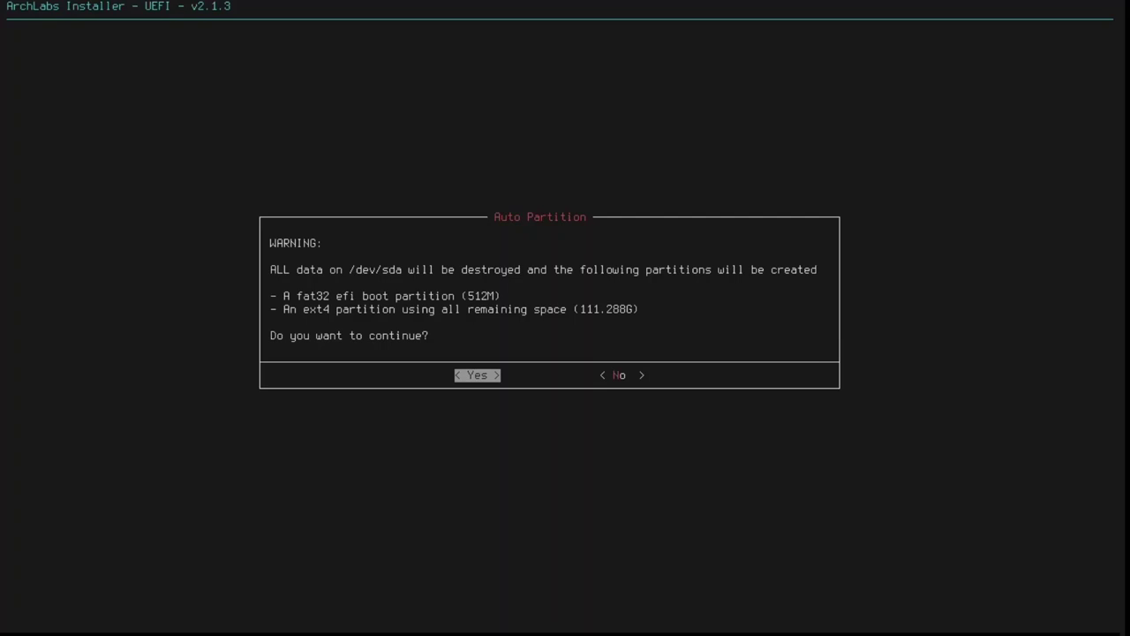
{"action": "key", "text": "Return"}
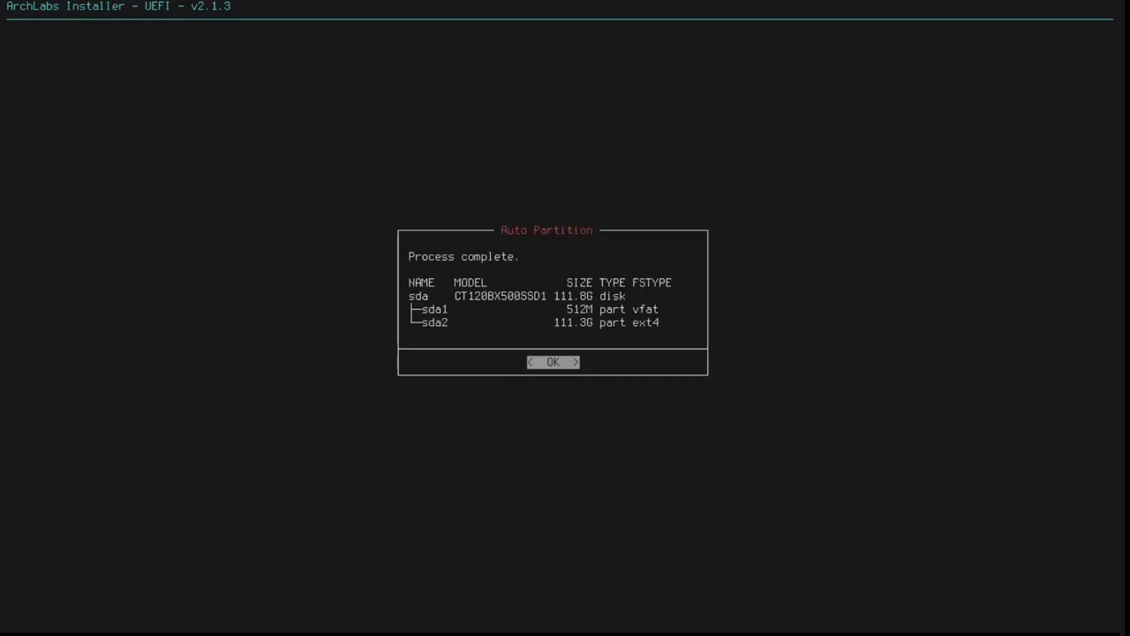
{"action": "key", "text": "Return"}
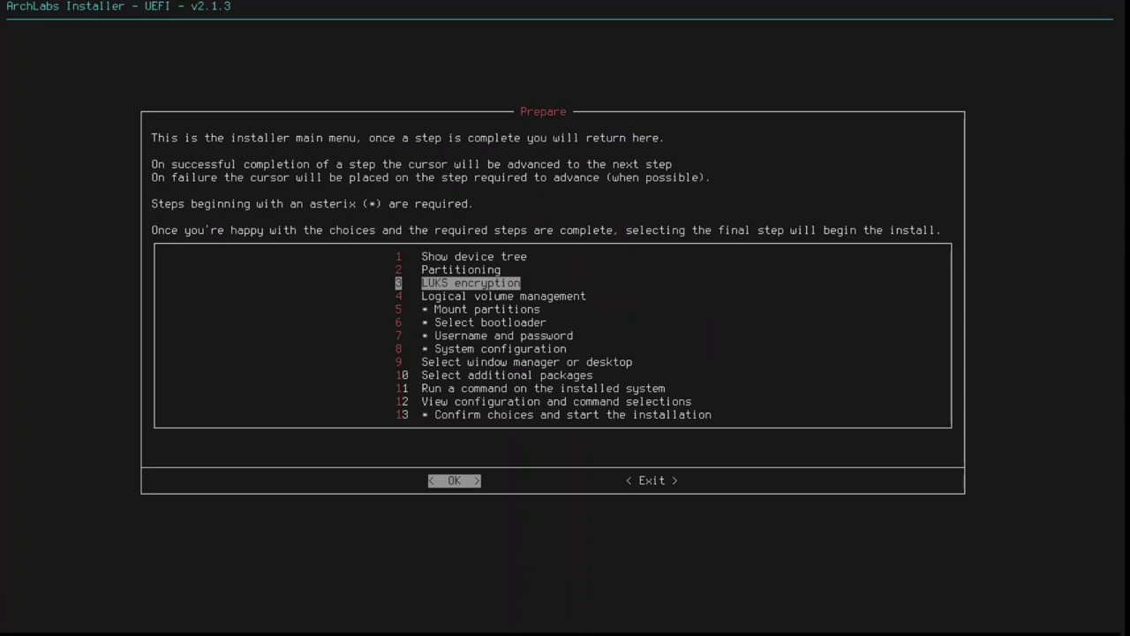
Mount the partitions using a 7805M swapfile instead of no swap
{"action": "key", "text": "Down"}
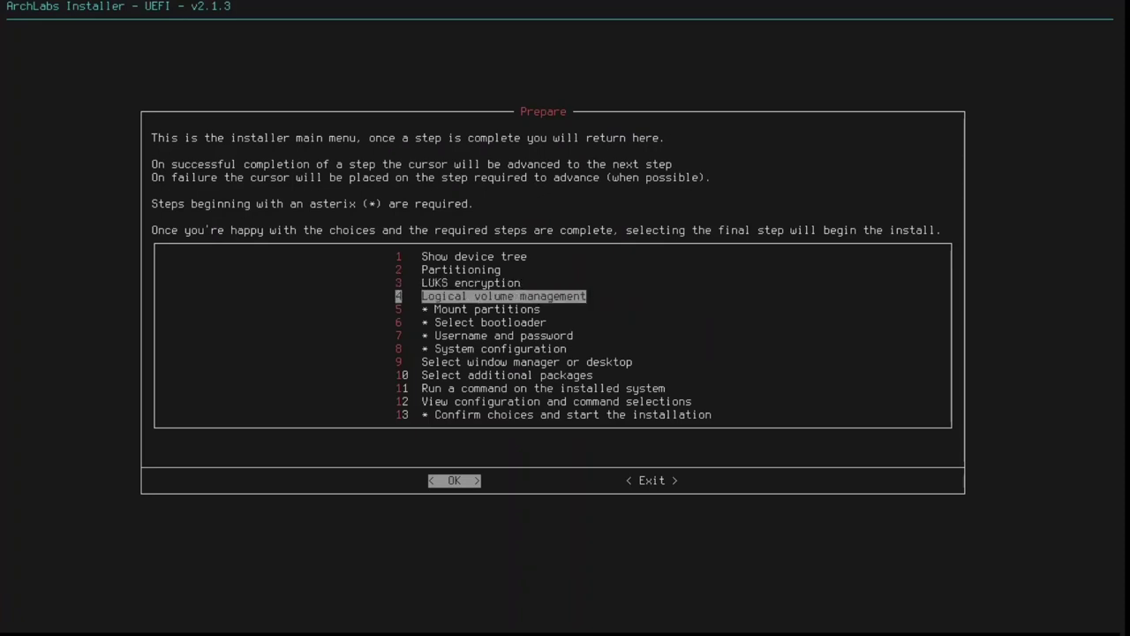
{"action": "key", "text": "Down"}
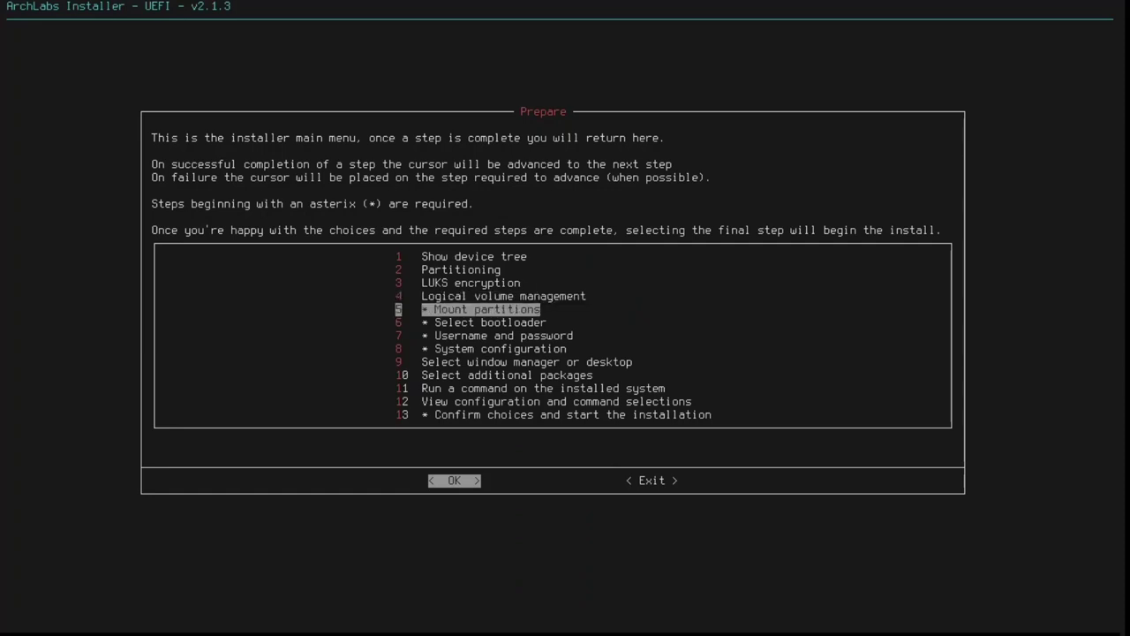
{"action": "key", "text": "Return"}
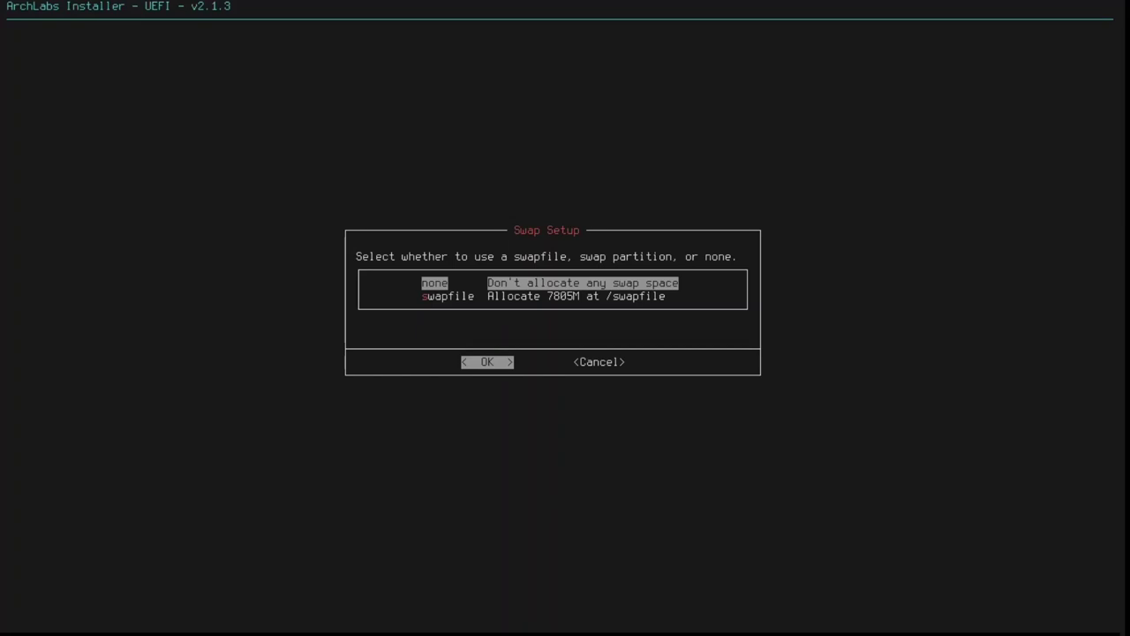
{"action": "key", "text": "Down"}
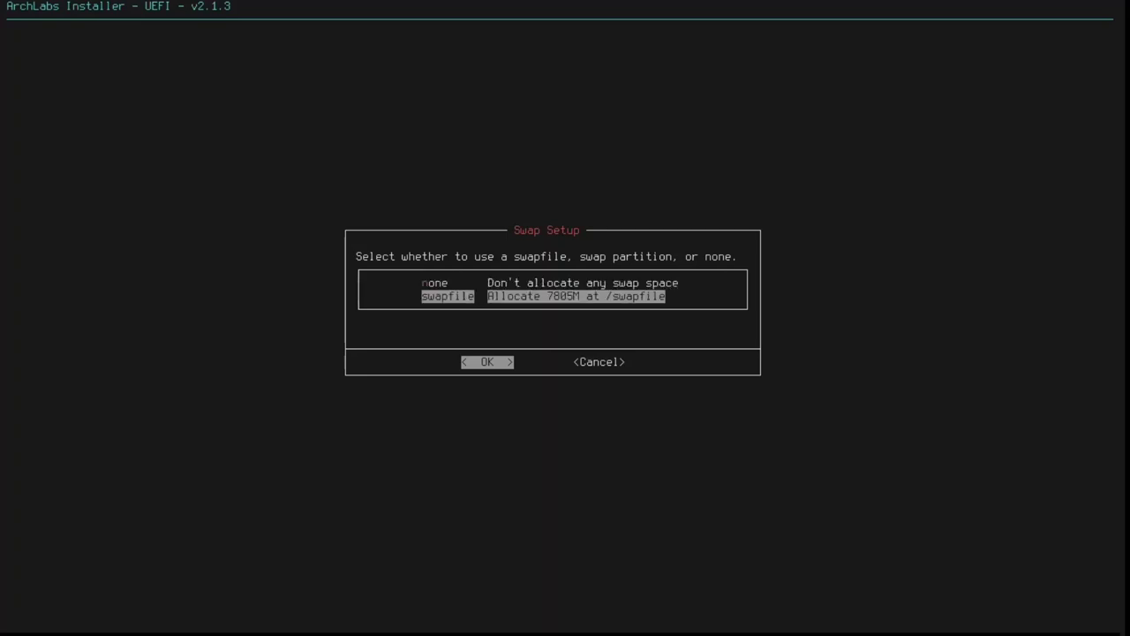
{"action": "key", "text": "Return"}
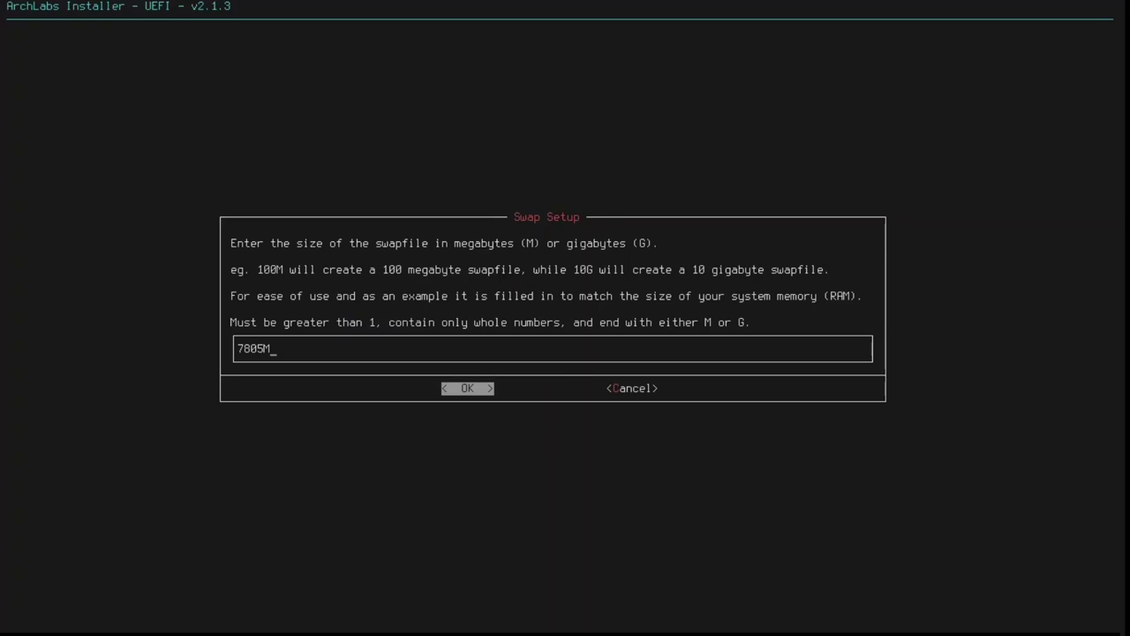
{"action": "key", "text": "Return"}
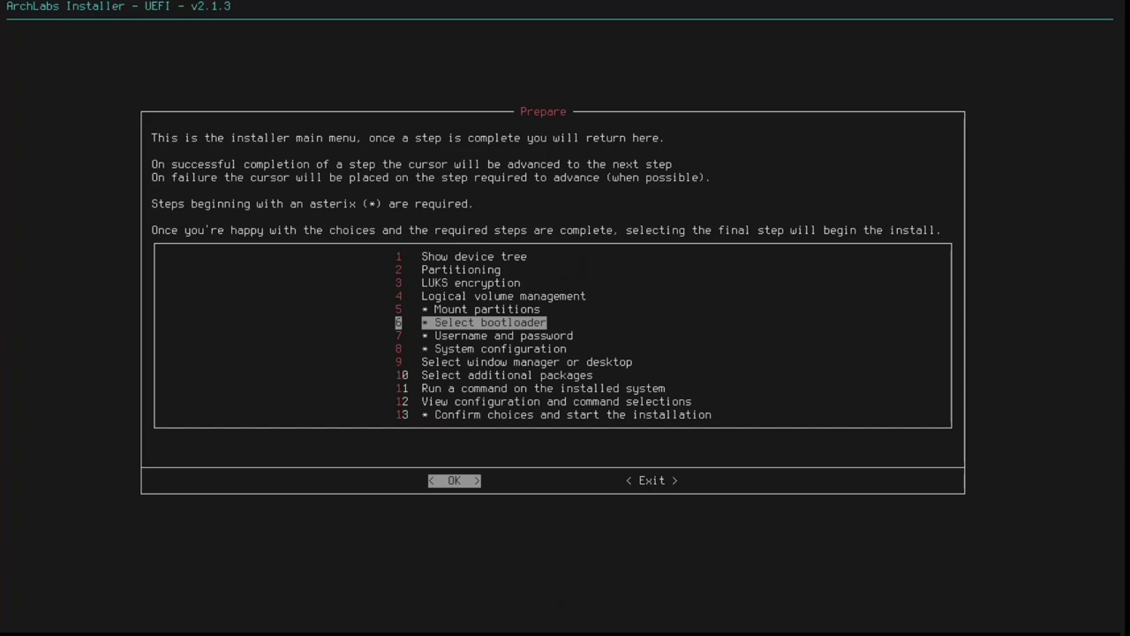
Select grub as the bootloader
{"action": "key", "text": "Return"}
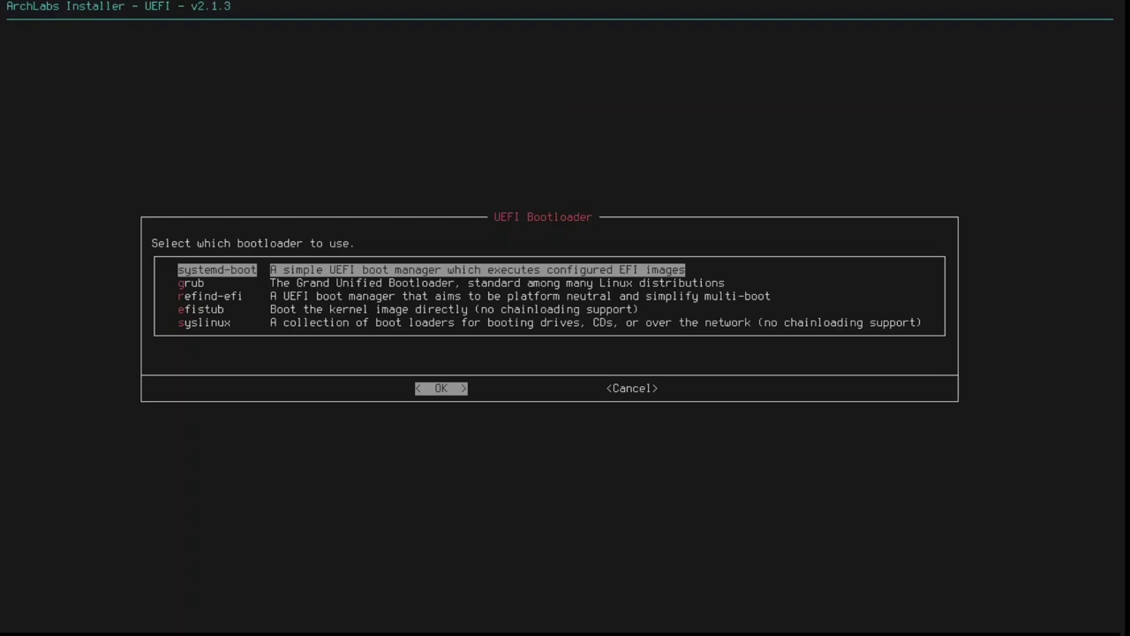
{"action": "key", "text": "Down"}
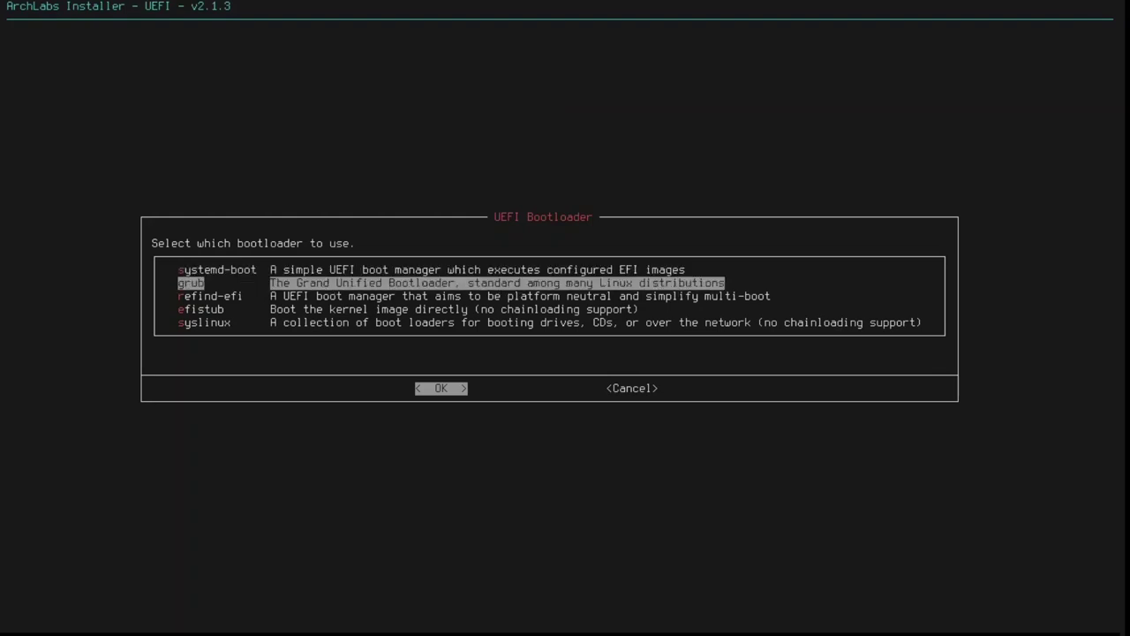
{"action": "key", "text": "Return"}
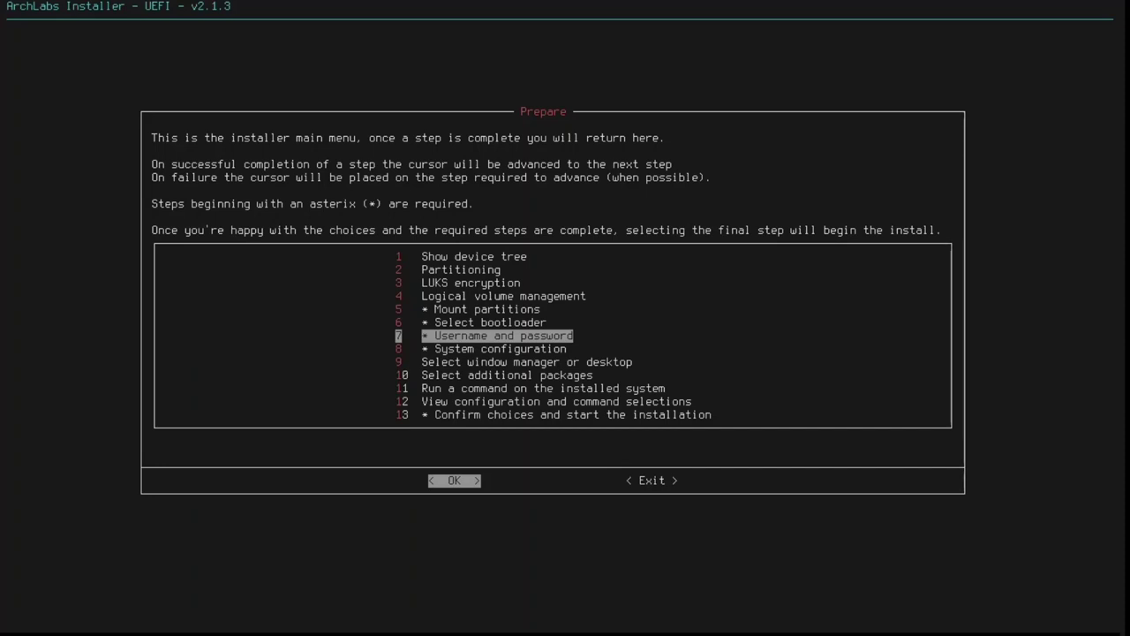
Enter a new username, the user password, and the root password with its confirmation
{"action": "key", "text": "Return"}
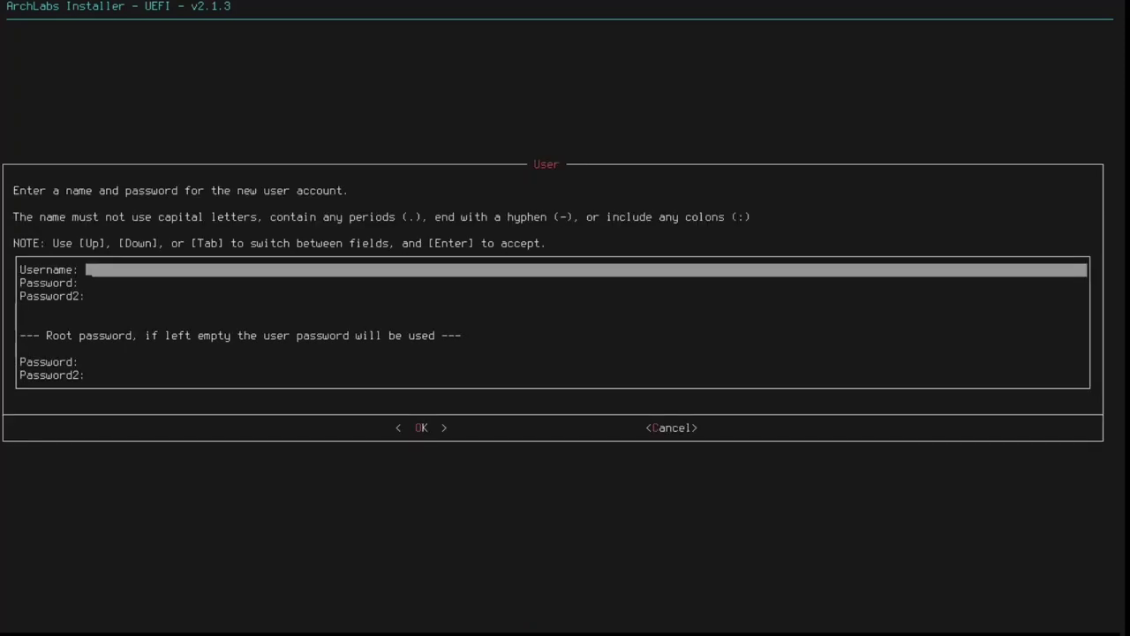
{"action": "type", "text": "otb"}
{"action": "key", "text": "Down"}
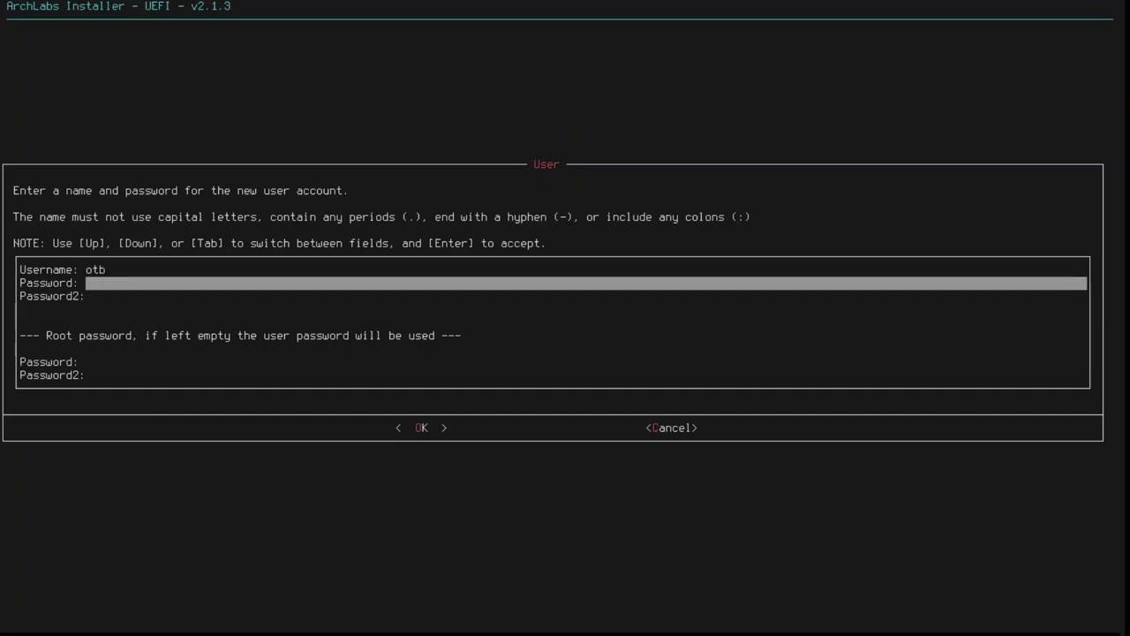
{"action": "type", "text": "*****"}
{"action": "key", "text": "Down"}
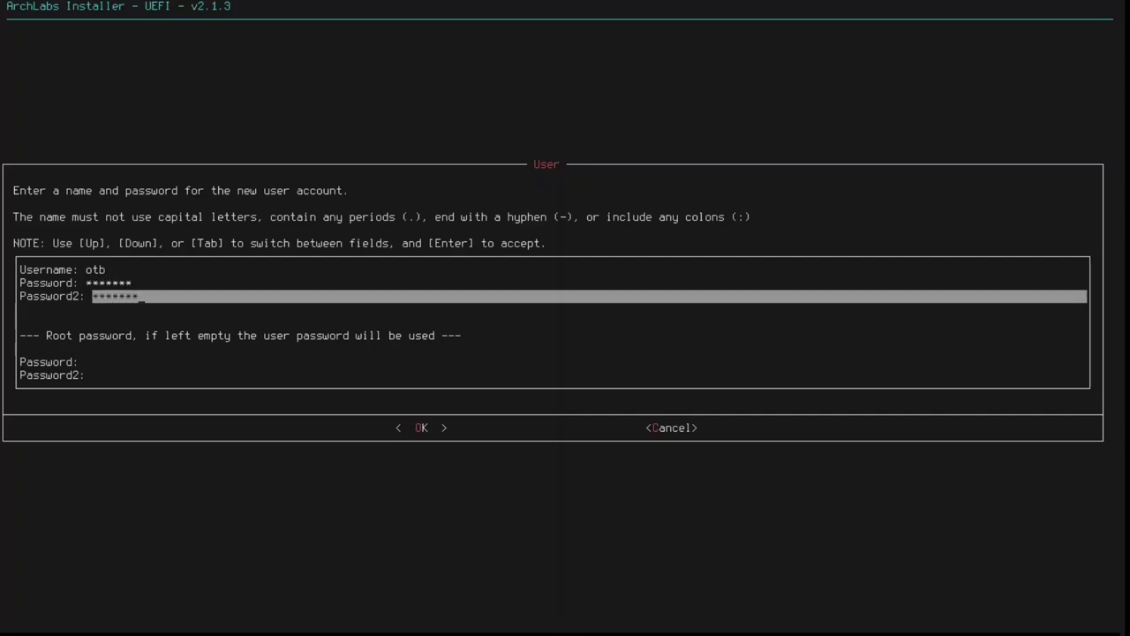
{"action": "key", "text": "Down"}
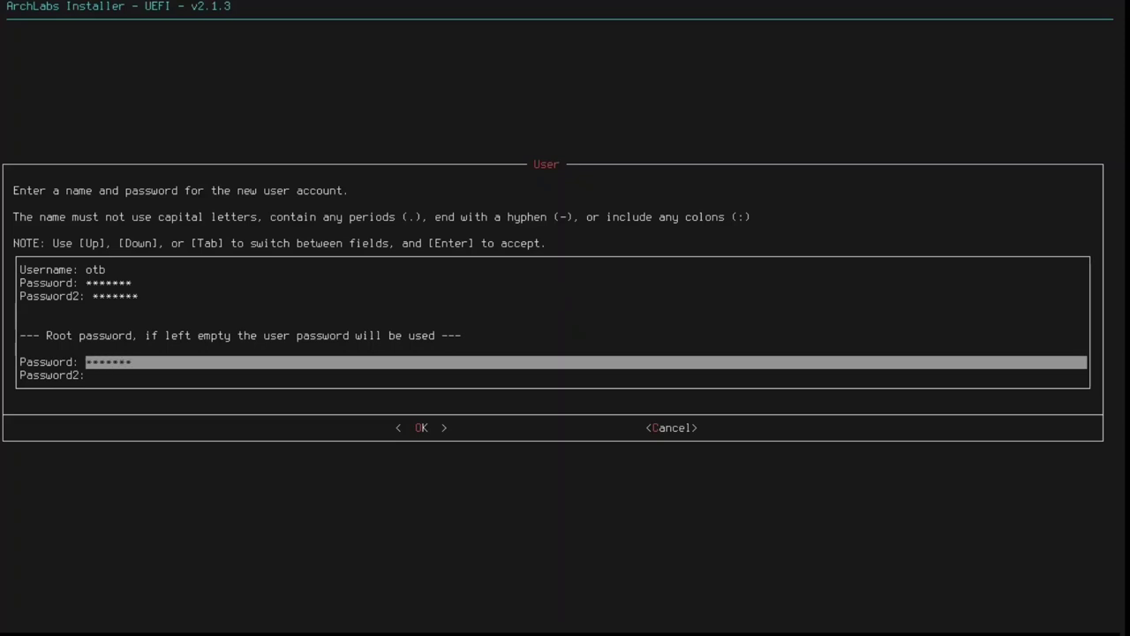
{"action": "key", "text": "Down"}
{"action": "type", "text": "*"}
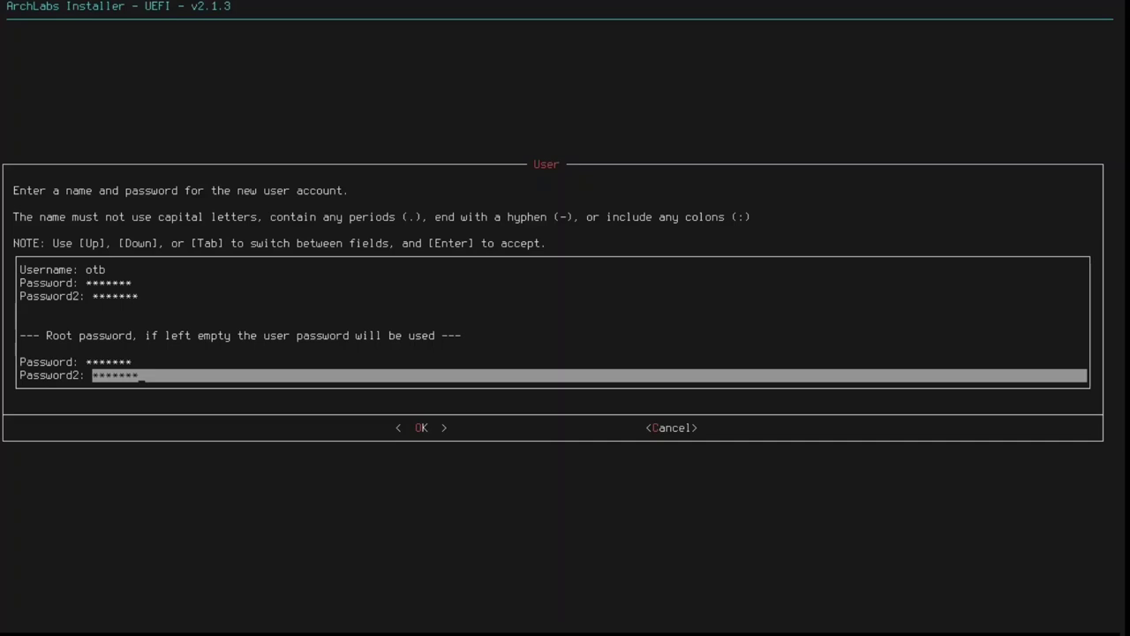
Confirm the user account and choose bash as the shell in System configuration
{"action": "key", "text": "Return"}
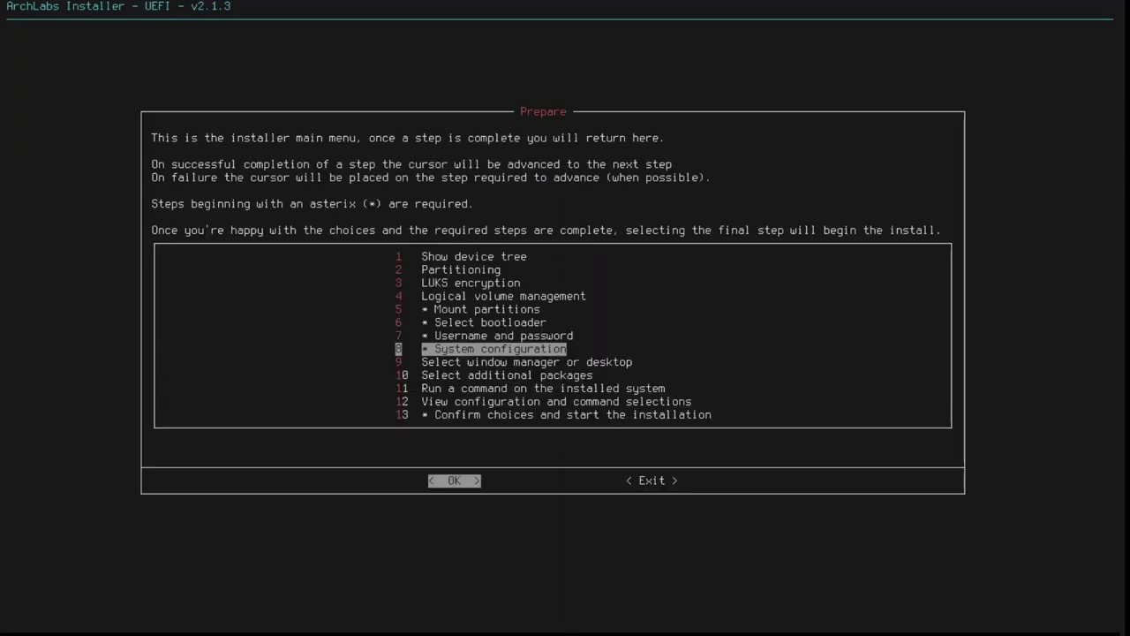
{"action": "key", "text": "Return"}
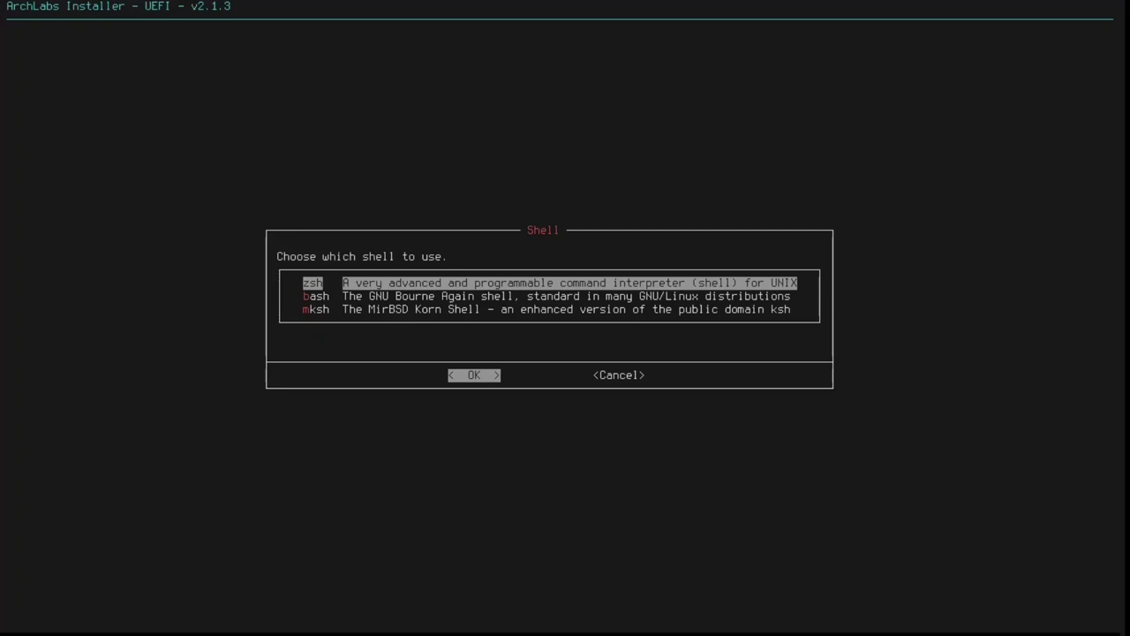
{"action": "key", "text": "Down"}
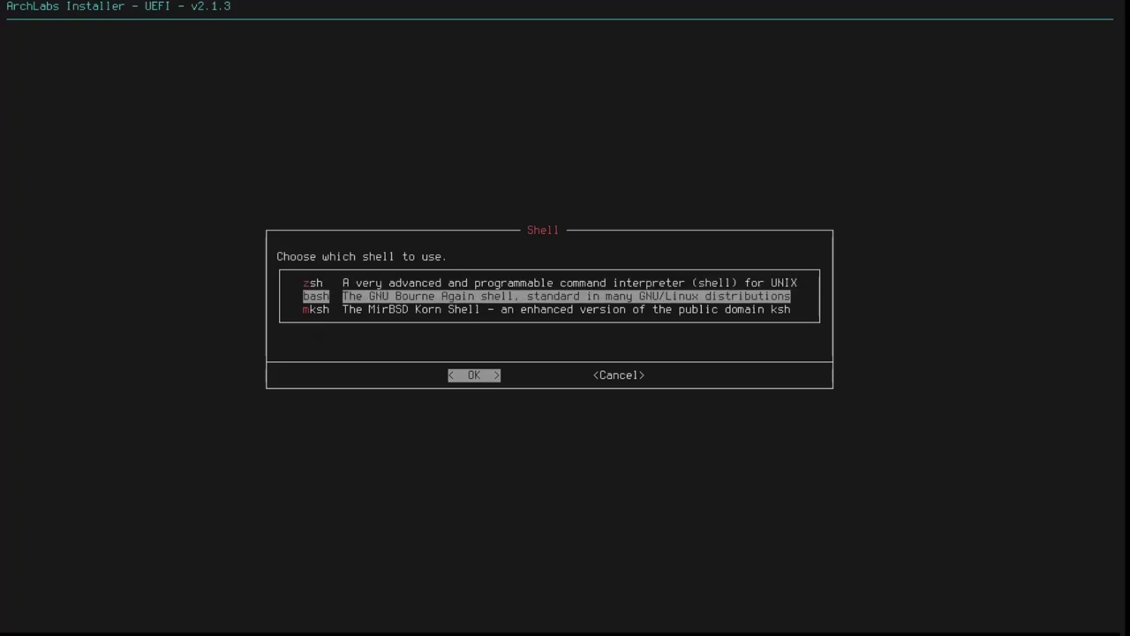
{"action": "key", "text": "Return"}
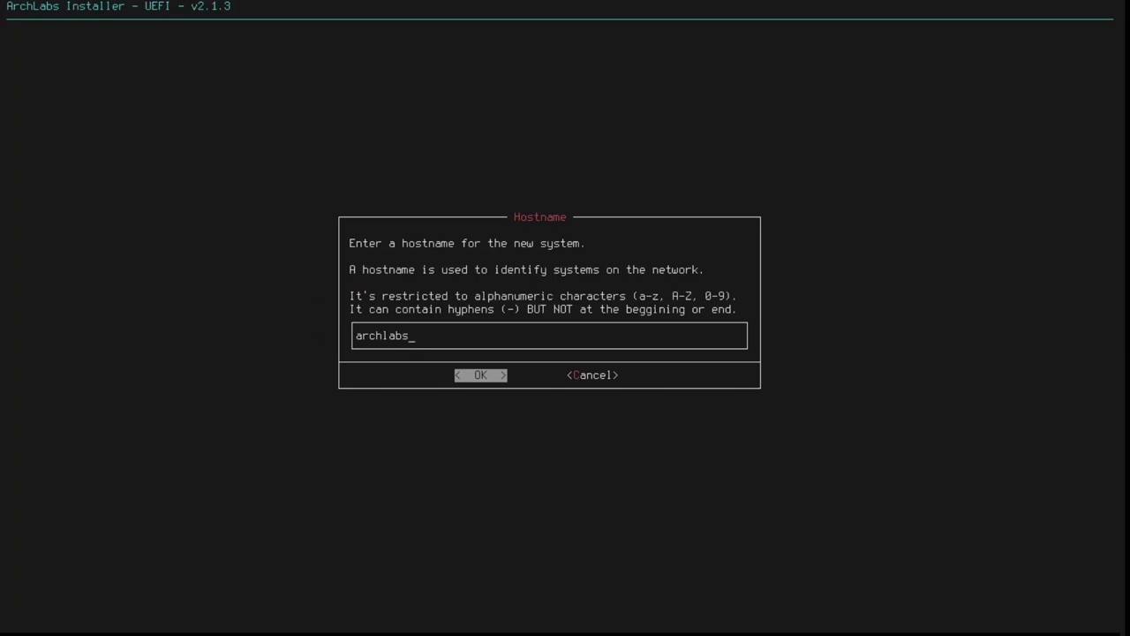
Keep archlabs as the hostname and set the locale to en_GB.UTF-8
{"action": "key", "text": "Return"}
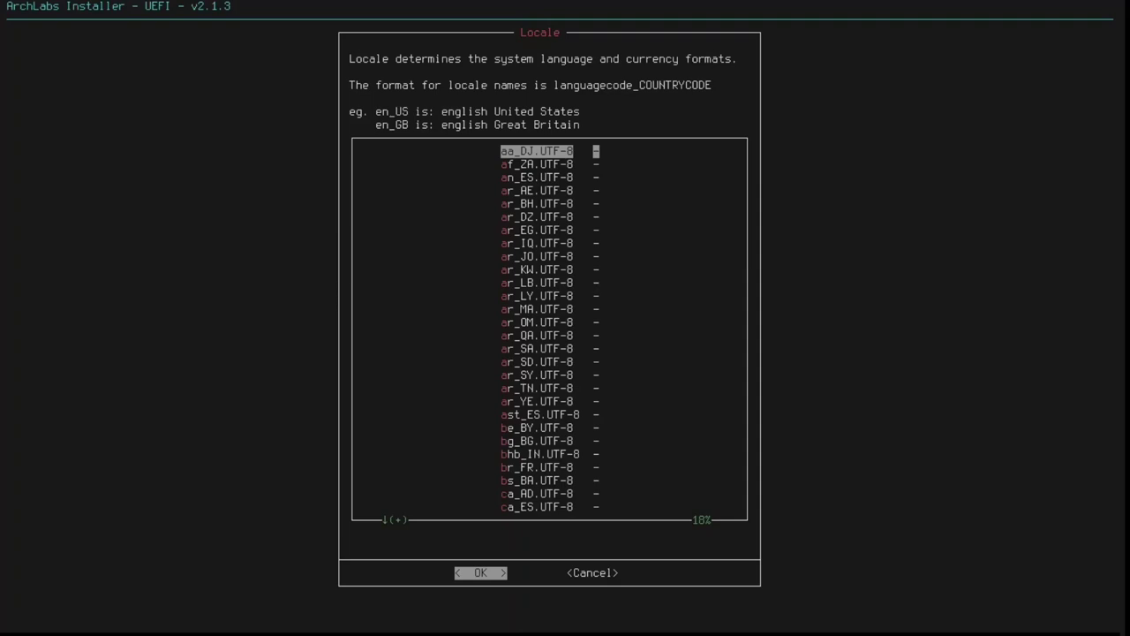
{"action": "key", "text": "Down"}
{"action": "key", "text": "Down"}
{"action": "key", "text": "Down"}
{"action": "key", "text": "Down"}
{"action": "key", "text": "Down"}
{"action": "key", "text": "Down"}
{"action": "key", "text": "Down"}
{"action": "key", "text": "Down"}
{"action": "key", "text": "Down"}
{"action": "key", "text": "Down"}
{"action": "key", "text": "Down"}
{"action": "key", "text": "Down"}
{"action": "key", "text": "Down"}
{"action": "key", "text": "Down"}
{"action": "key", "text": "Down"}
{"action": "key", "text": "Down"}
{"action": "key", "text": "Down"}
{"action": "key", "text": "Down"}
{"action": "key", "text": "Down"}
{"action": "key", "text": "Down"}
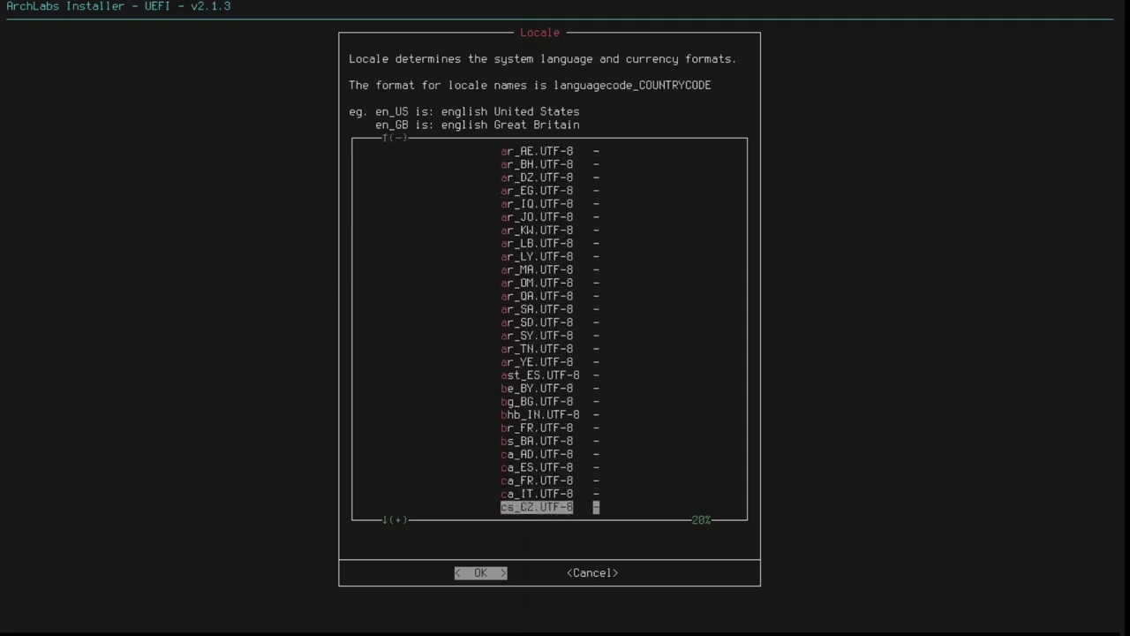
{"action": "key", "text": "Down"}
{"action": "key", "text": "Down"}
{"action": "key", "text": "Down"}
{"action": "key", "text": "Down"}
{"action": "key", "text": "Down"}
{"action": "key", "text": "Down"}
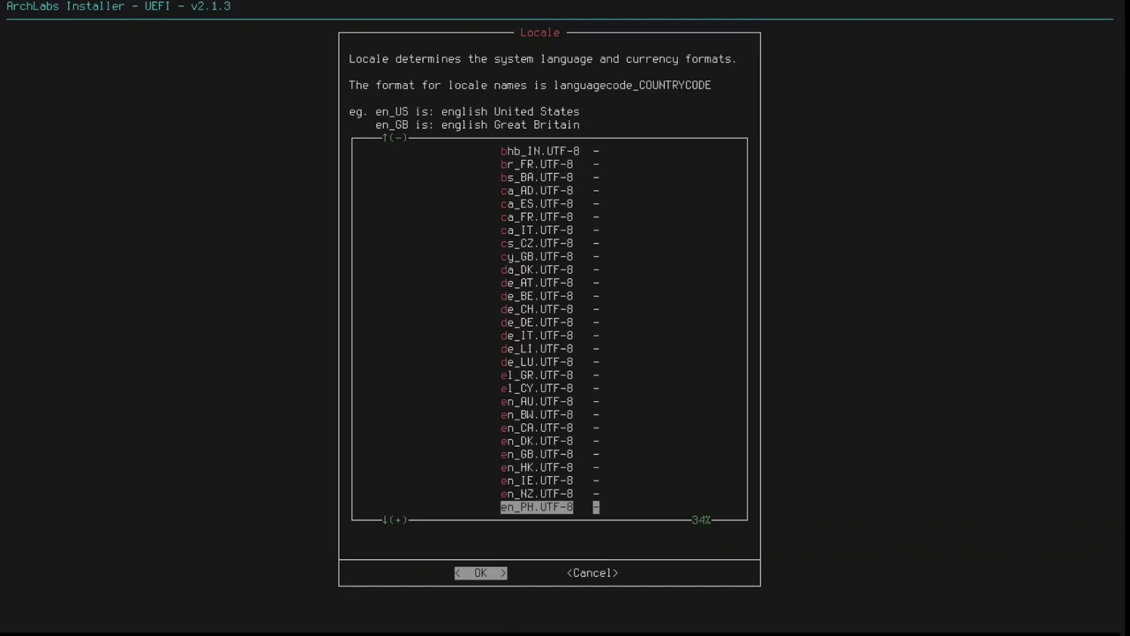
{"action": "key", "text": "Up"}
{"action": "key", "text": "Up"}
{"action": "key", "text": "Up"}
{"action": "key", "text": "Up"}
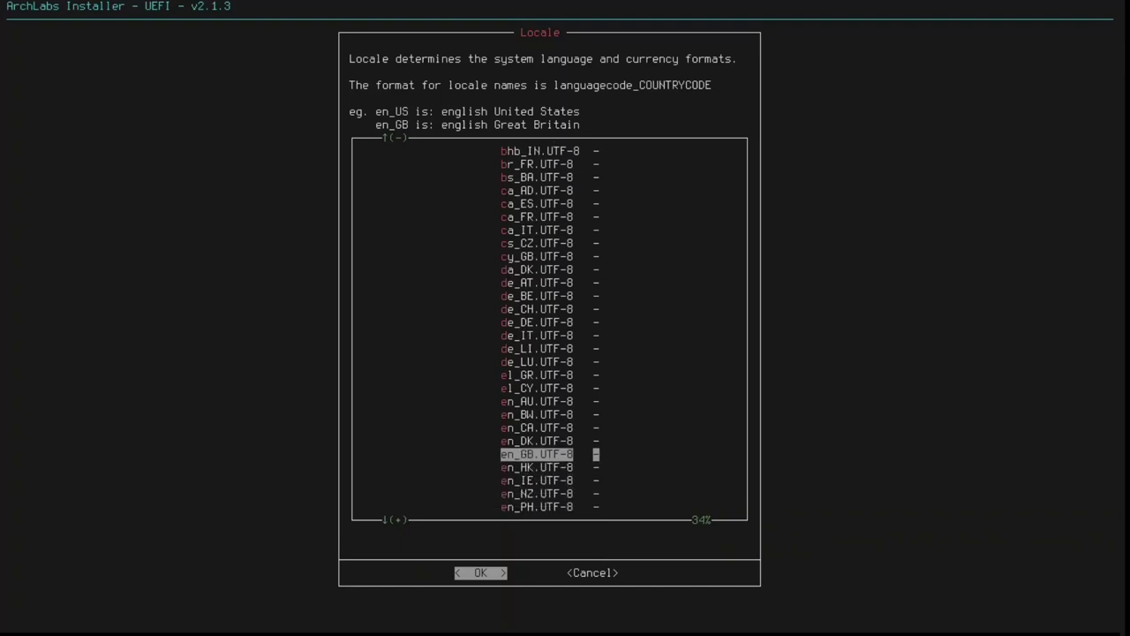
{"action": "key", "text": "Return"}
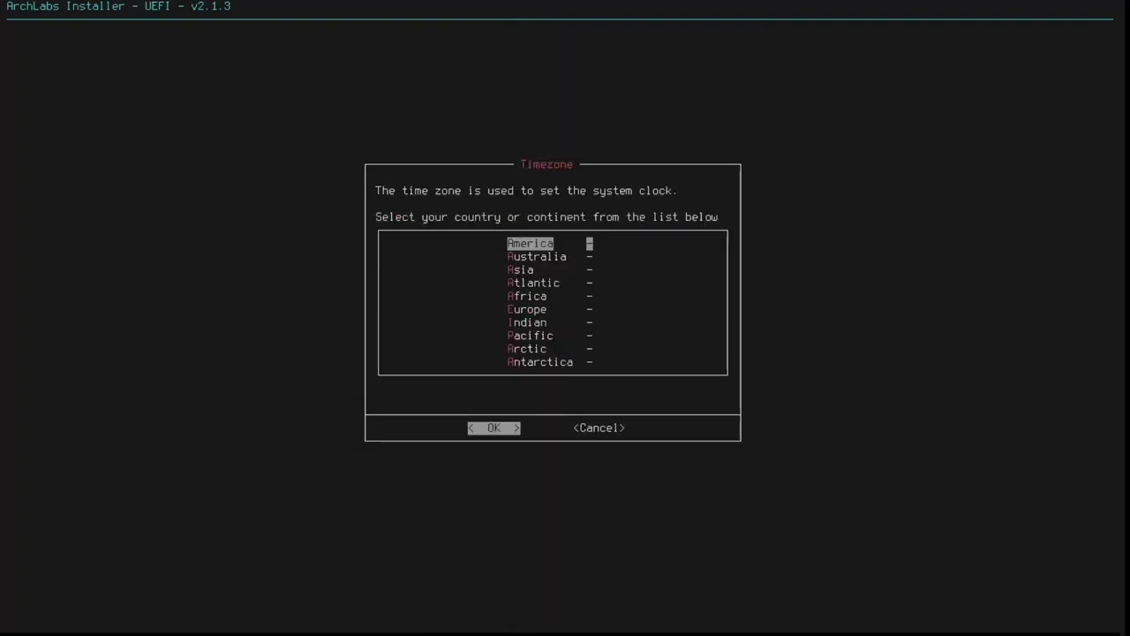
Set the timezone to Europe/London
{"action": "key", "text": "Down"}
{"action": "key", "text": "Down"}
{"action": "key", "text": "Down"}
{"action": "key", "text": "Down"}
{"action": "key", "text": "Down"}
{"action": "key", "text": "Down"}
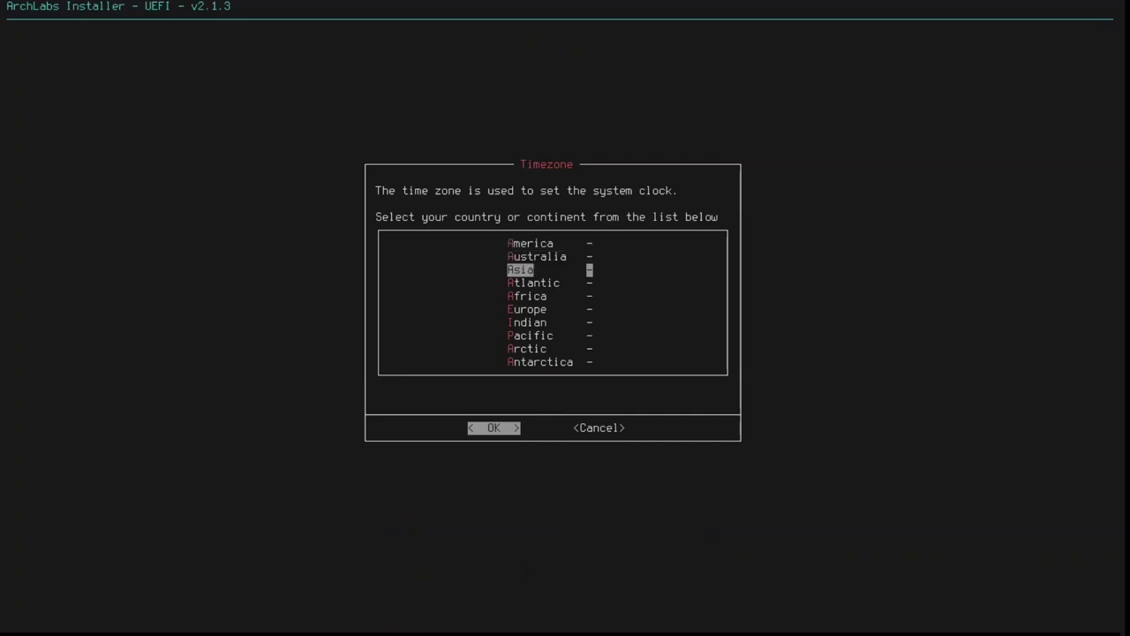
{"action": "key", "text": "Down"}
{"action": "key", "text": "Down"}
{"action": "key", "text": "Down"}
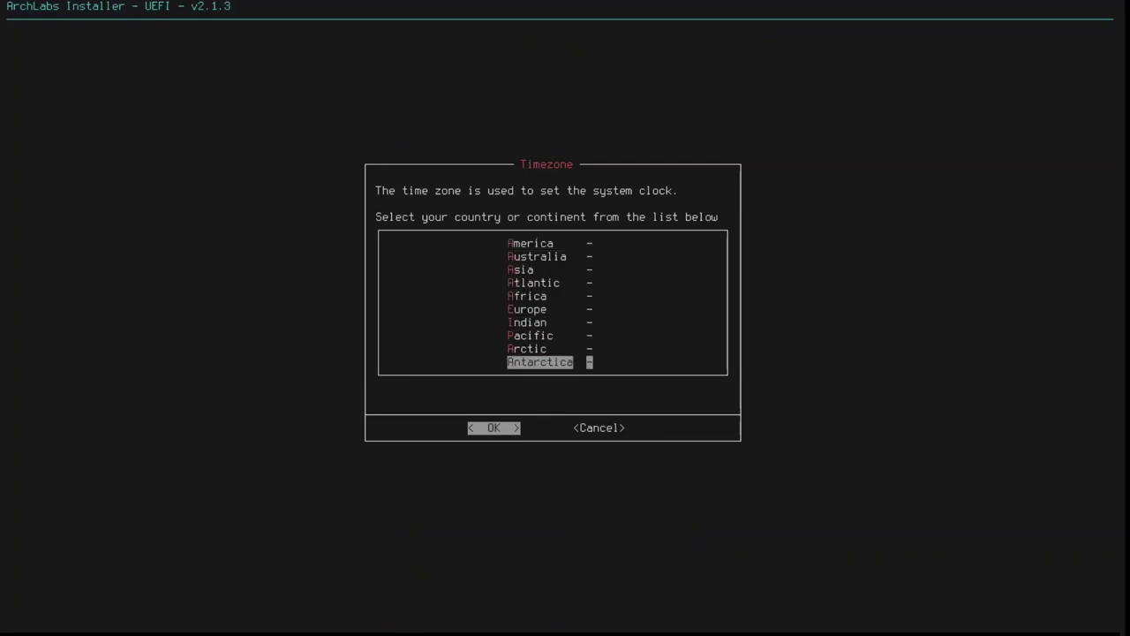
{"action": "key", "text": "Up"}
{"action": "key", "text": "Up"}
{"action": "key", "text": "Up"}
{"action": "key", "text": "Up"}
{"action": "key", "text": "Return"}
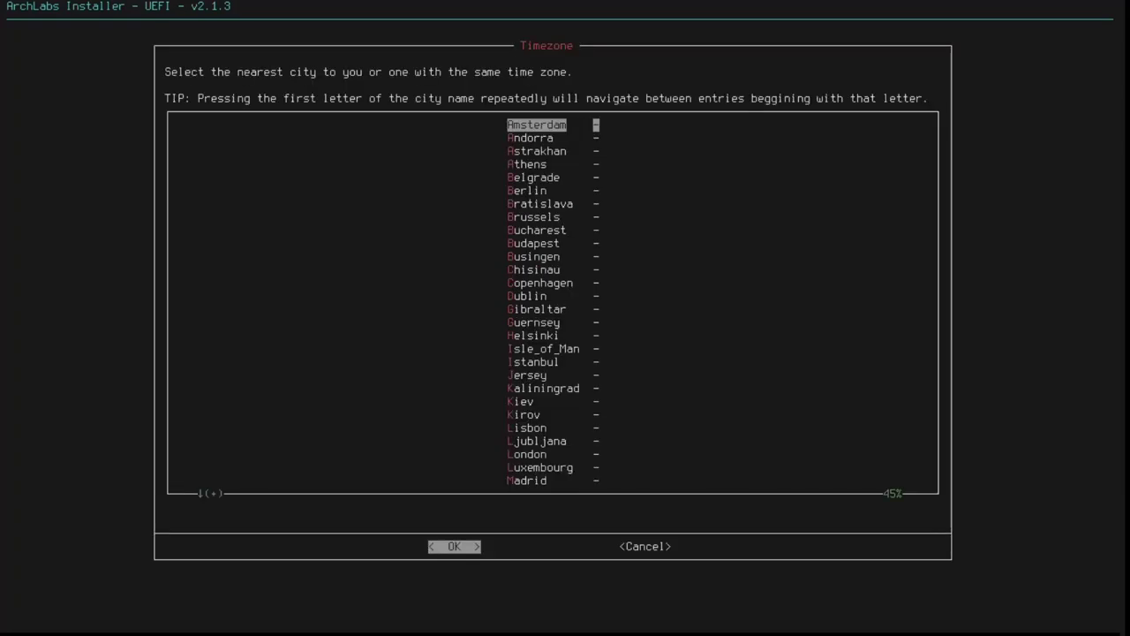
{"action": "key", "text": "Down"}
{"action": "key", "text": "Down"}
{"action": "key", "text": "Down"}
{"action": "key", "text": "Down"}
{"action": "key", "text": "Down"}
{"action": "key", "text": "Down"}
{"action": "key", "text": "Down"}
{"action": "key", "text": "Down"}
{"action": "key", "text": "Down"}
{"action": "key", "text": "Down"}
{"action": "key", "text": "Down"}
{"action": "key", "text": "Down"}
{"action": "key", "text": "Down"}
{"action": "key", "text": "Down"}
{"action": "key", "text": "Down"}
{"action": "key", "text": "Down"}
{"action": "key", "text": "Down"}
{"action": "key", "text": "Down"}
{"action": "key", "text": "Down"}
{"action": "key", "text": "Down"}
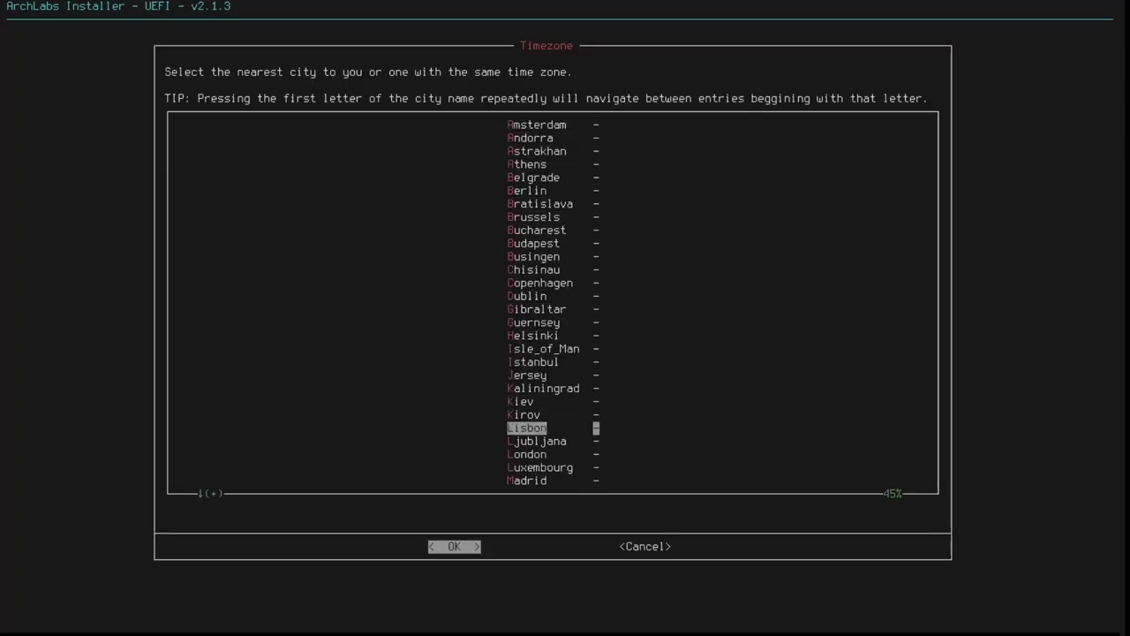
{"action": "key", "text": "Down"}
{"action": "key", "text": "Down"}
{"action": "key", "text": "Down"}
{"action": "key", "text": "Down"}
{"action": "key", "text": "Return"}
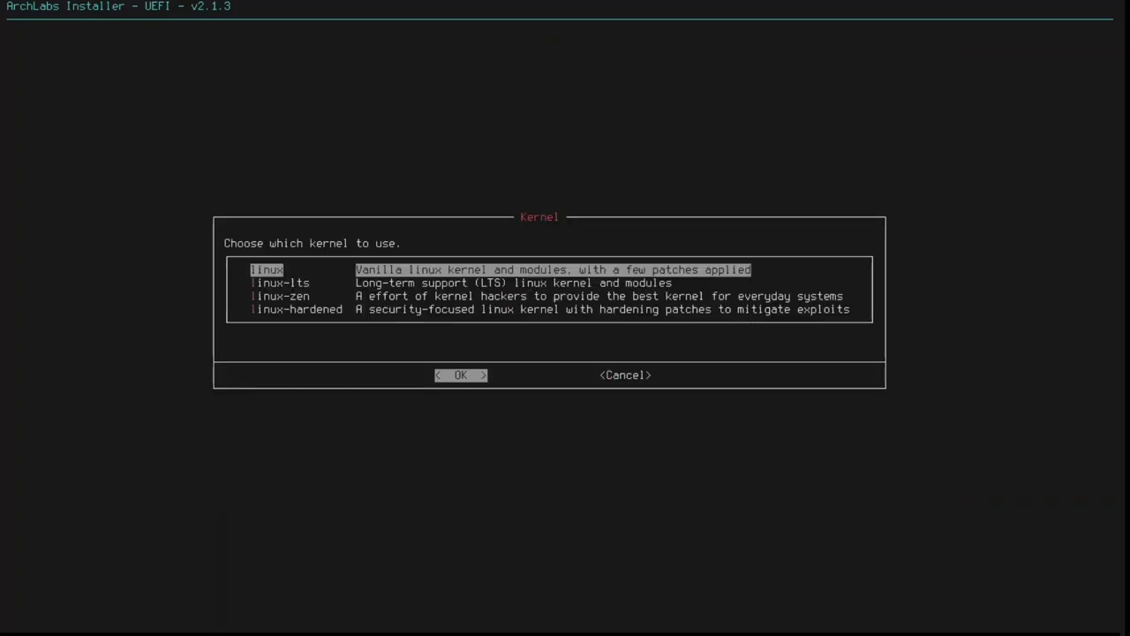
Select the linux-lts kernel in the Kernel dialog
{"action": "key", "text": "Down"}
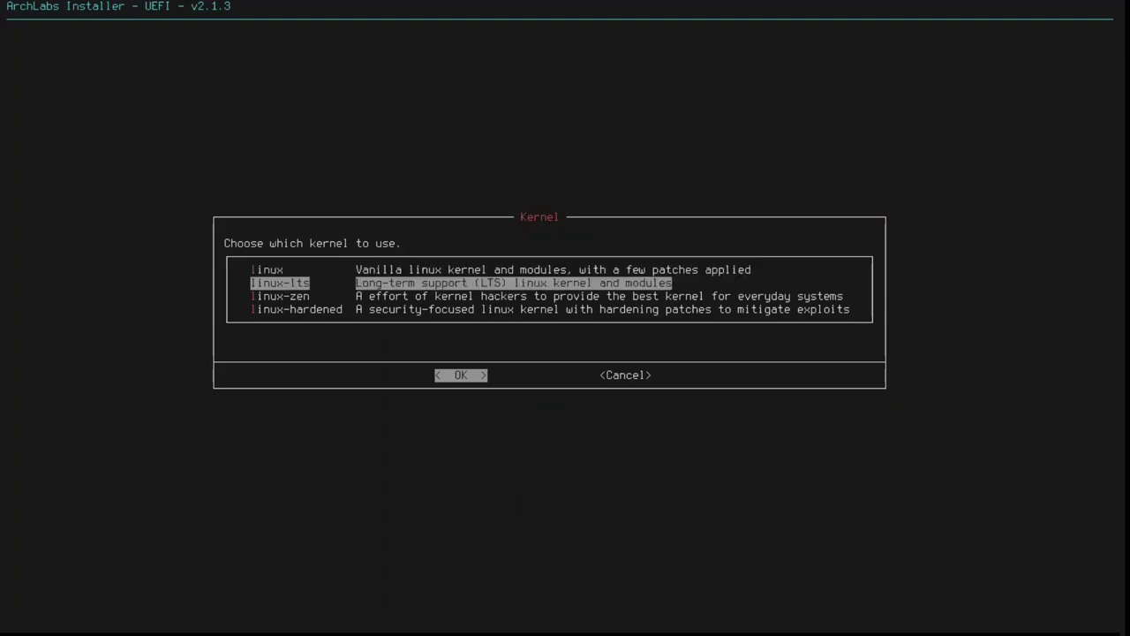
{"action": "key", "text": "Return"}
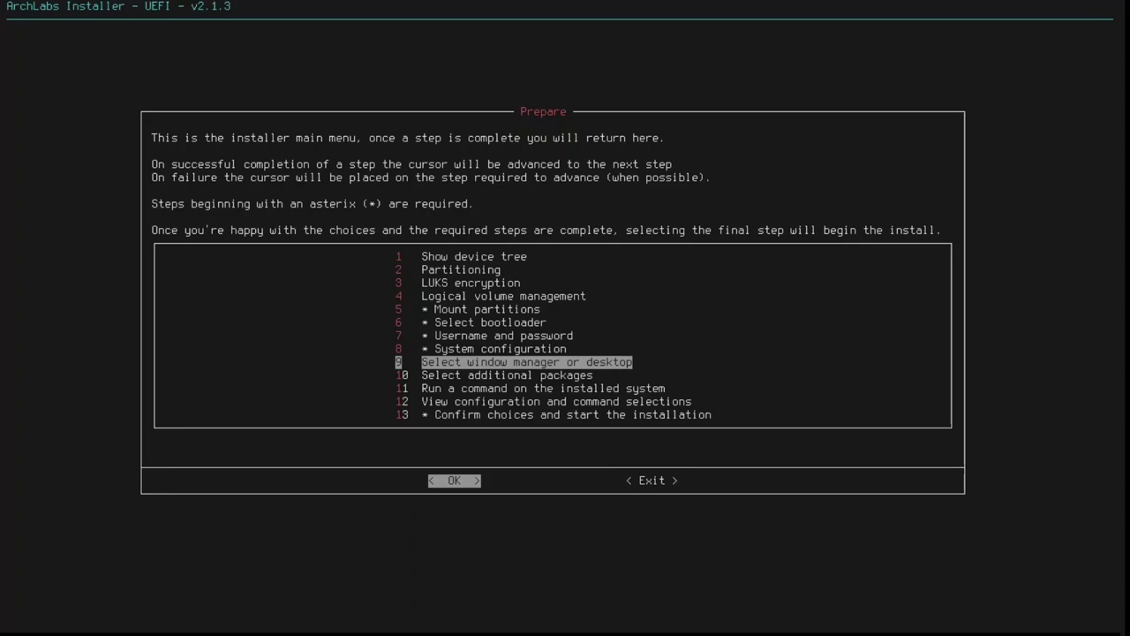
Check the openbox and xfce4 sessions and pick lightdm for login management
{"action": "key", "text": "Return"}
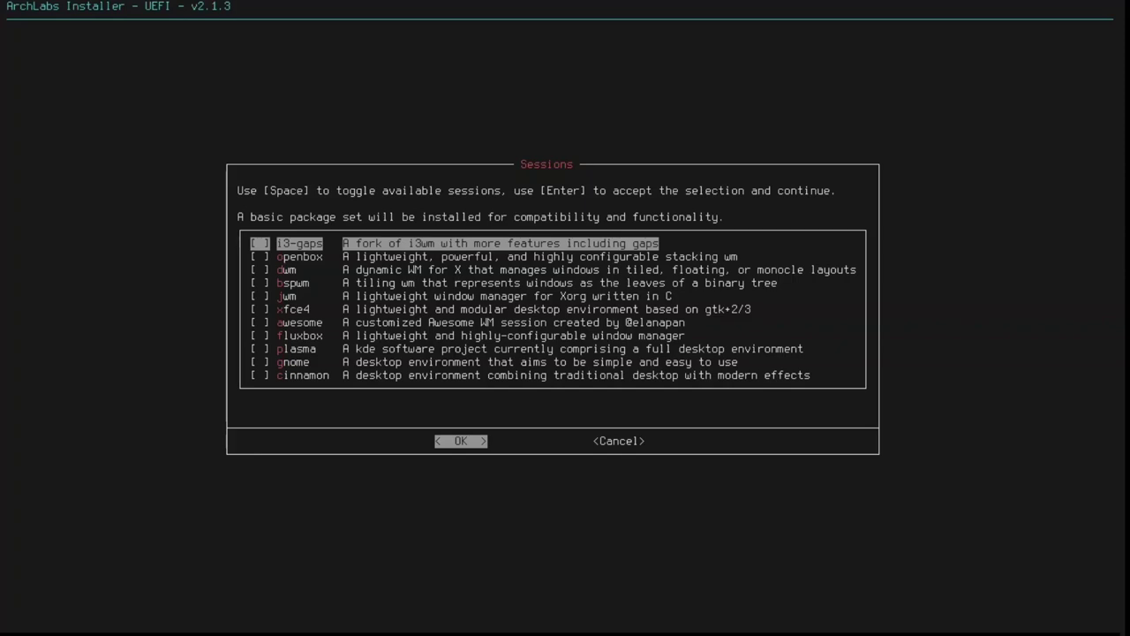
{"action": "key", "text": "Down"}
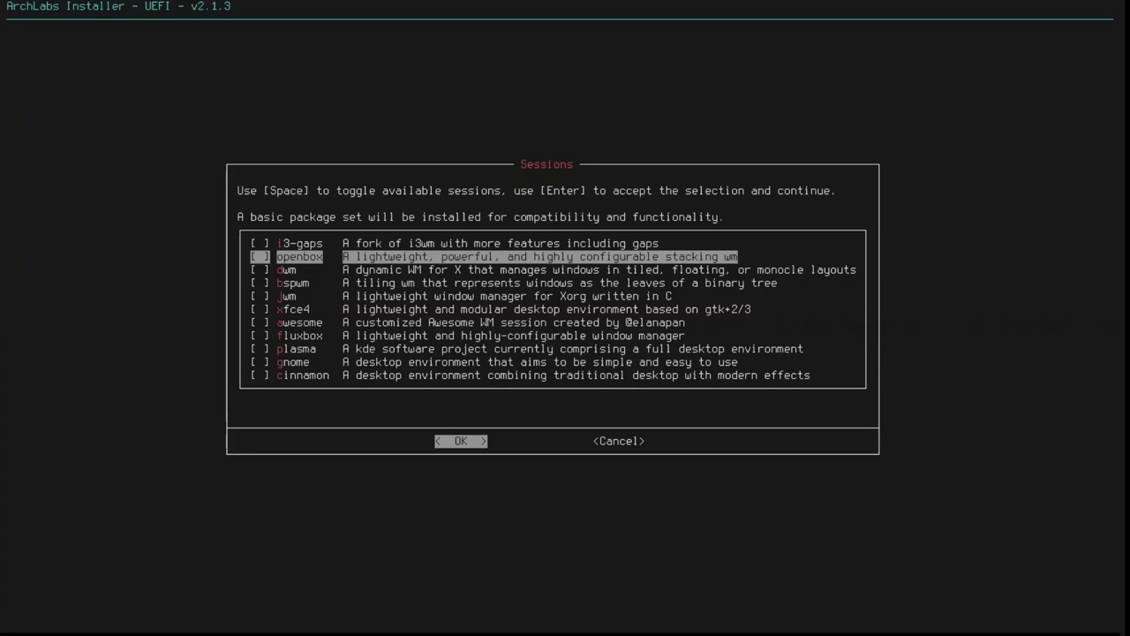
{"action": "key", "text": "Down"}
{"action": "key", "text": "Down"}
{"action": "key", "text": "Down"}
{"action": "key", "text": "Down"}
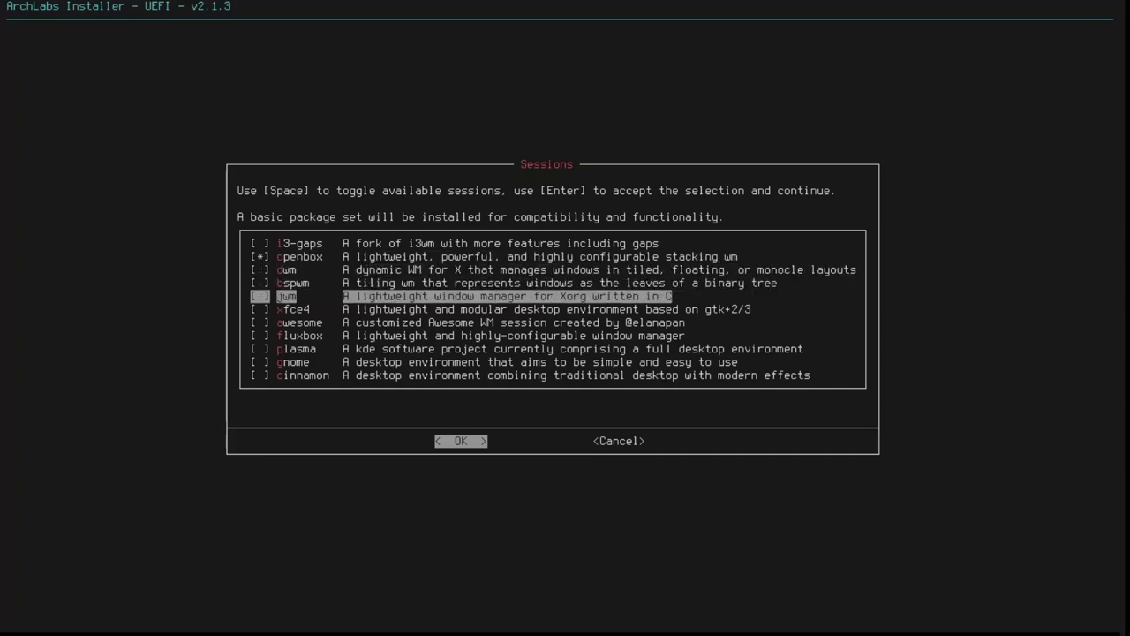
{"action": "key", "text": "space"}
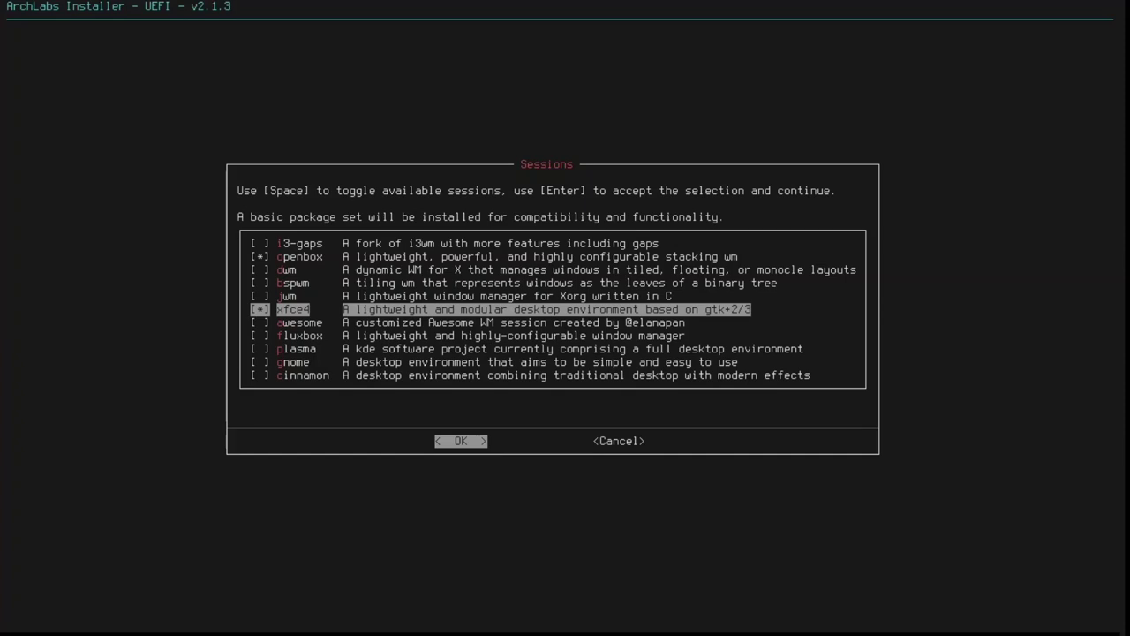
{"action": "key", "text": "Return"}
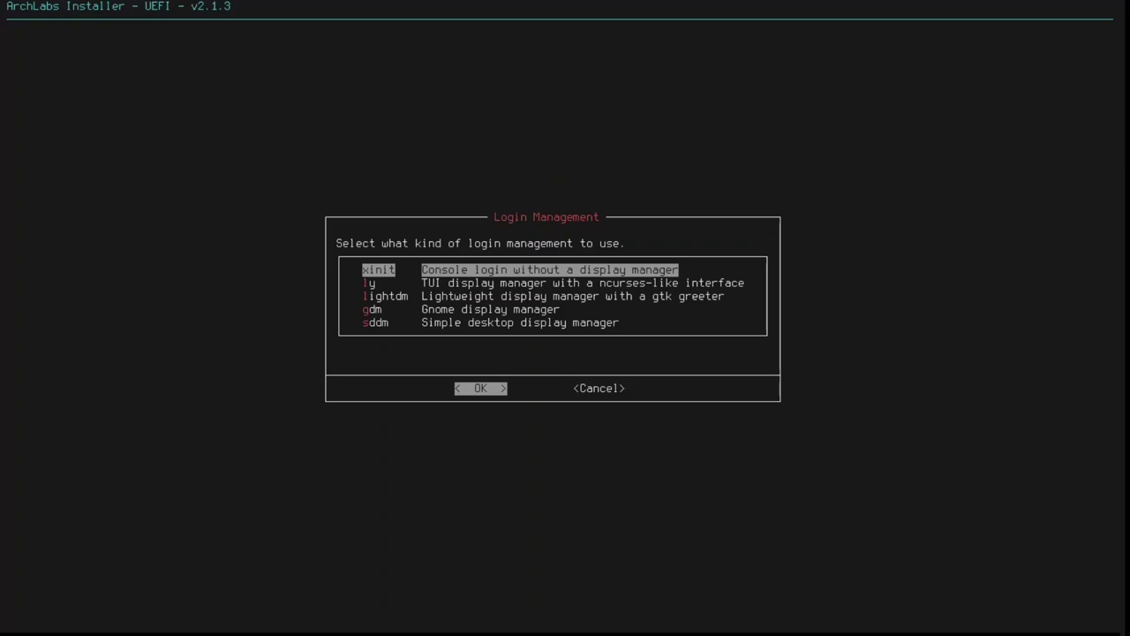
{"action": "key", "text": "Down"}
{"action": "key", "text": "Down"}
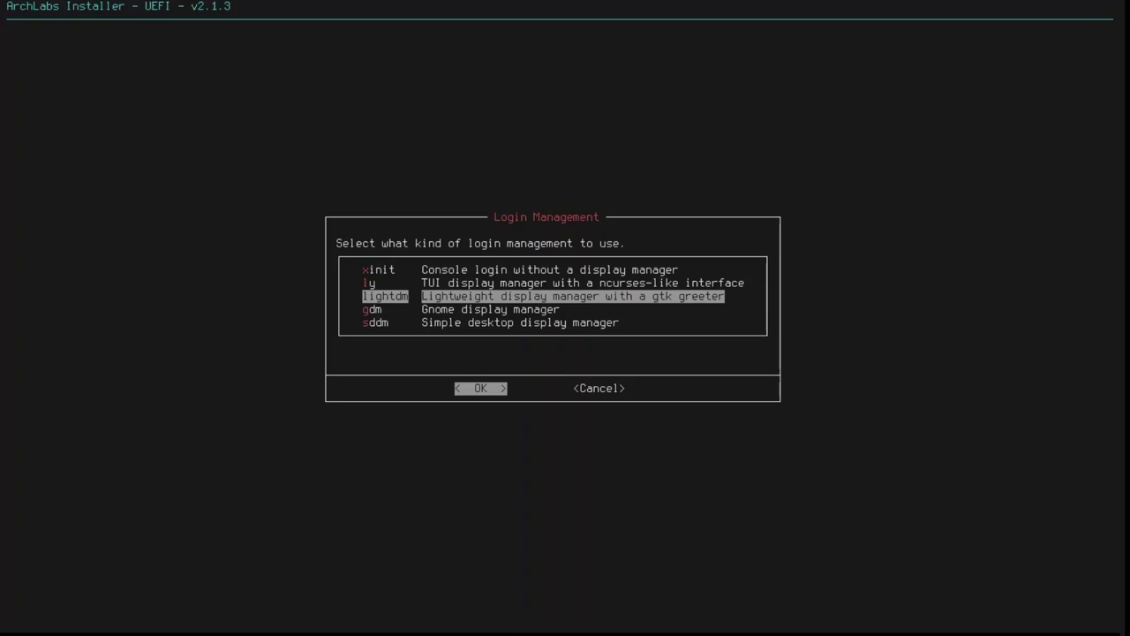
{"action": "key", "text": "Return"}
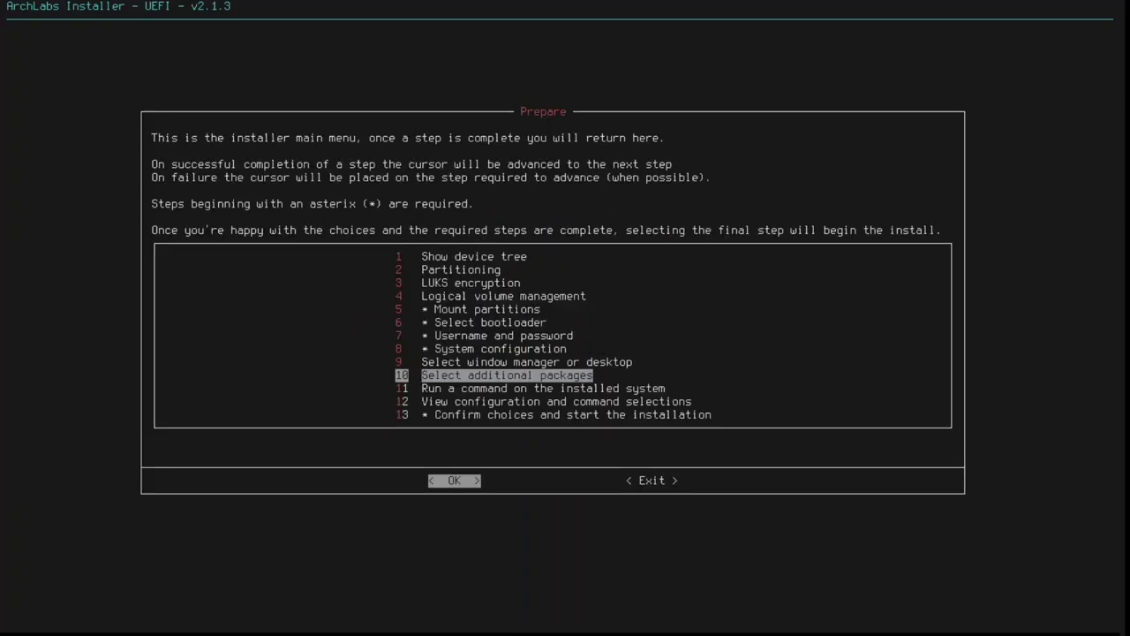
Open the additional packages checklist and tick guvcview
{"action": "key", "text": "Return"}
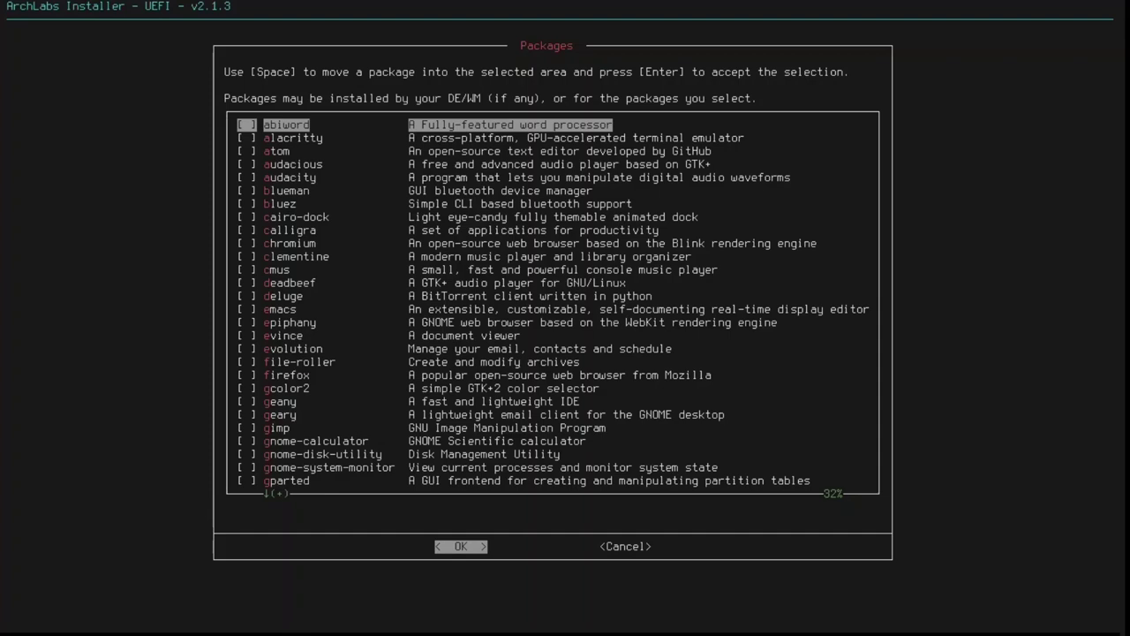
{"action": "key", "text": "Down"}
{"action": "key", "text": "Down"}
{"action": "key", "text": "Down"}
{"action": "key", "text": "Down"}
{"action": "key", "text": "Down"}
{"action": "key", "text": "Down"}
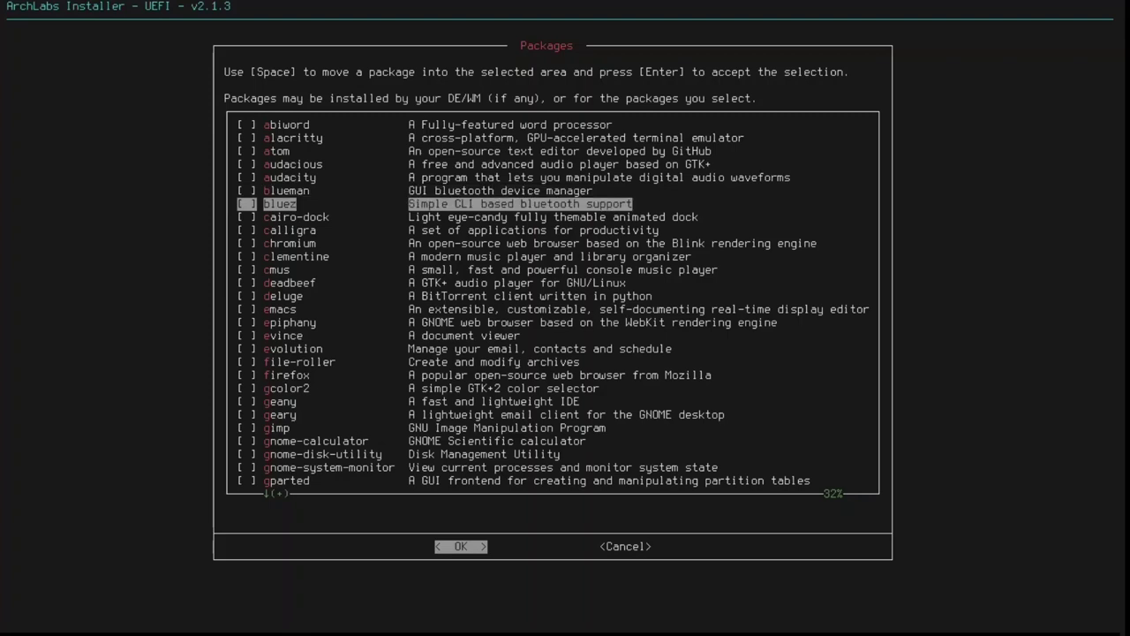
{"action": "key", "text": "Down"}
{"action": "key", "text": "Down"}
{"action": "key", "text": "Down"}
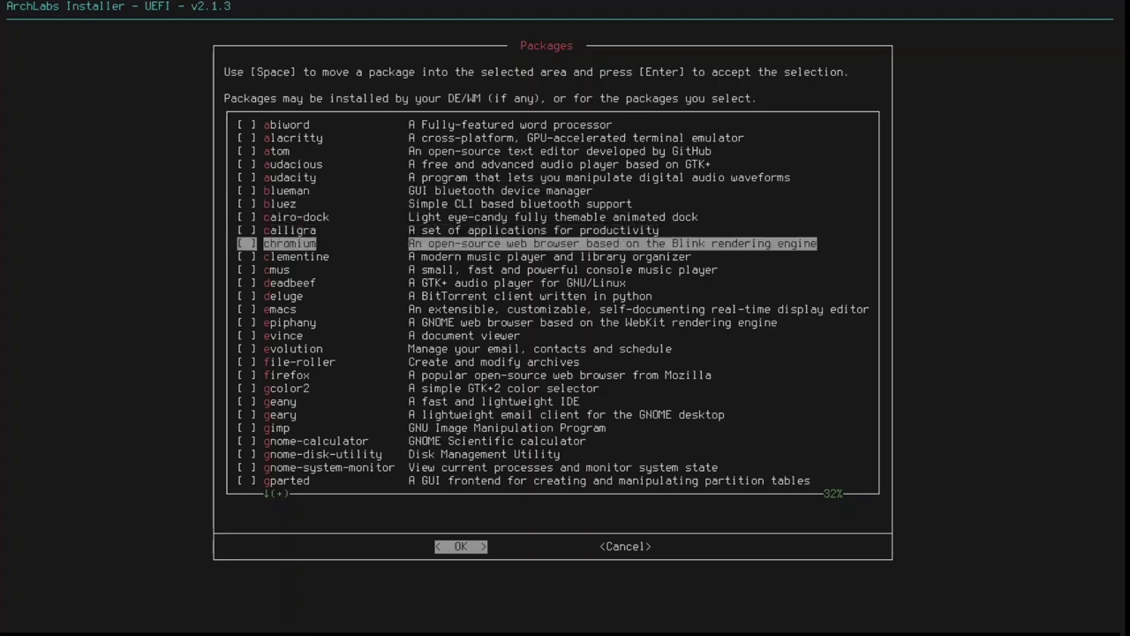
{"action": "key", "text": "Down"}
{"action": "key", "text": "Down"}
{"action": "key", "text": "Down"}
{"action": "key", "text": "Down"}
{"action": "key", "text": "Down"}
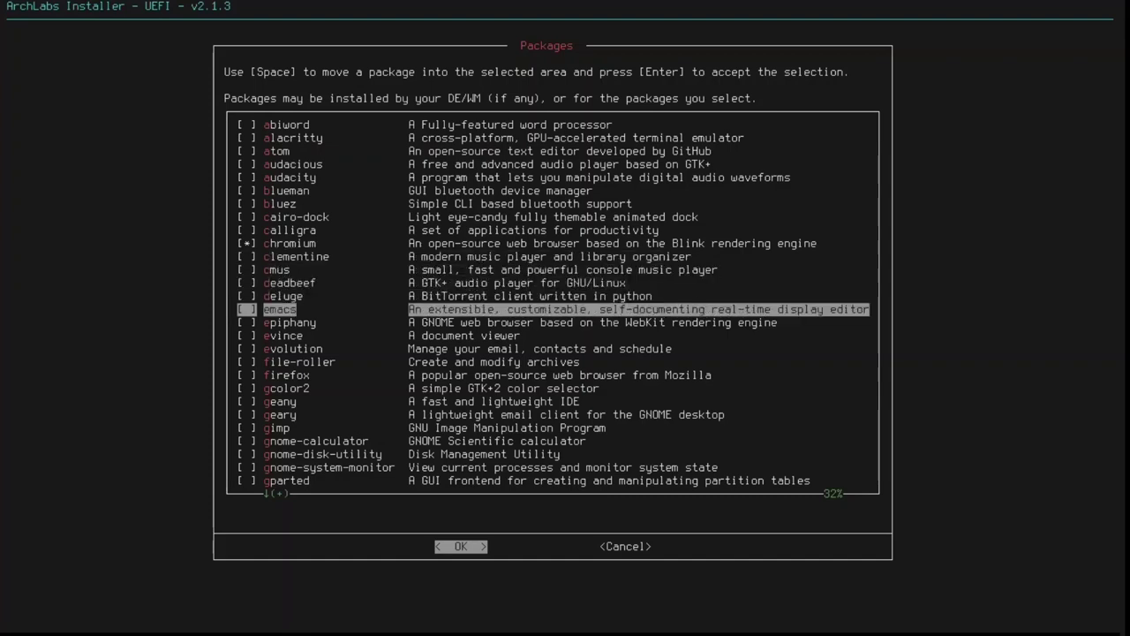
{"action": "key", "text": "Down"}
{"action": "key", "text": "Down"}
{"action": "key", "text": "Down"}
{"action": "key", "text": "Down"}
{"action": "key", "text": "Down"}
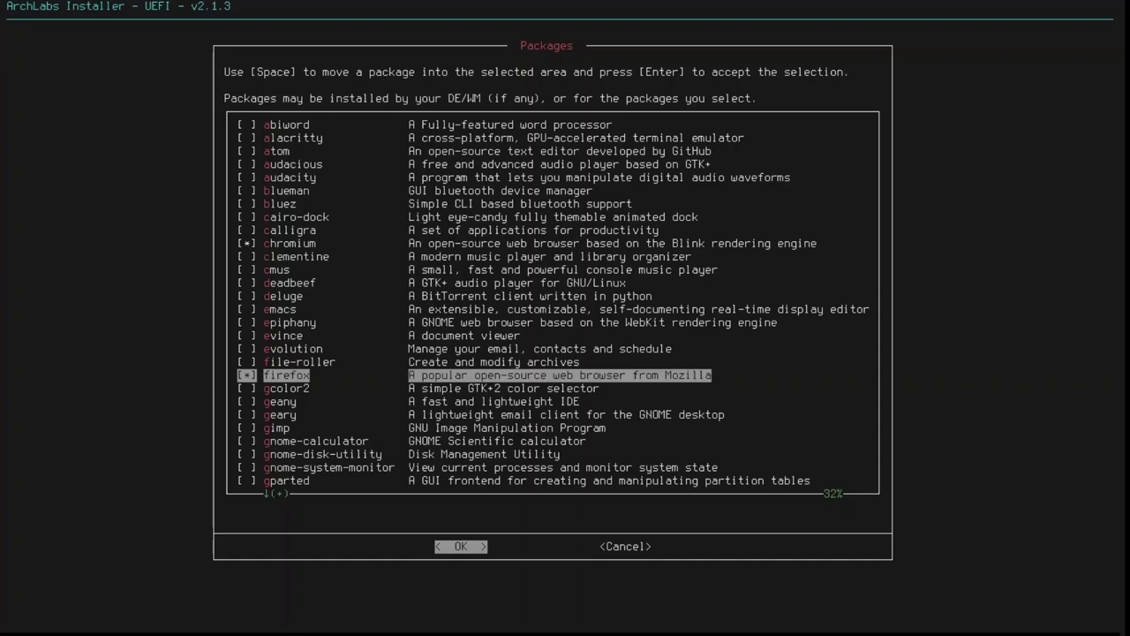
{"action": "key", "text": "Down"}
{"action": "key", "text": "Down"}
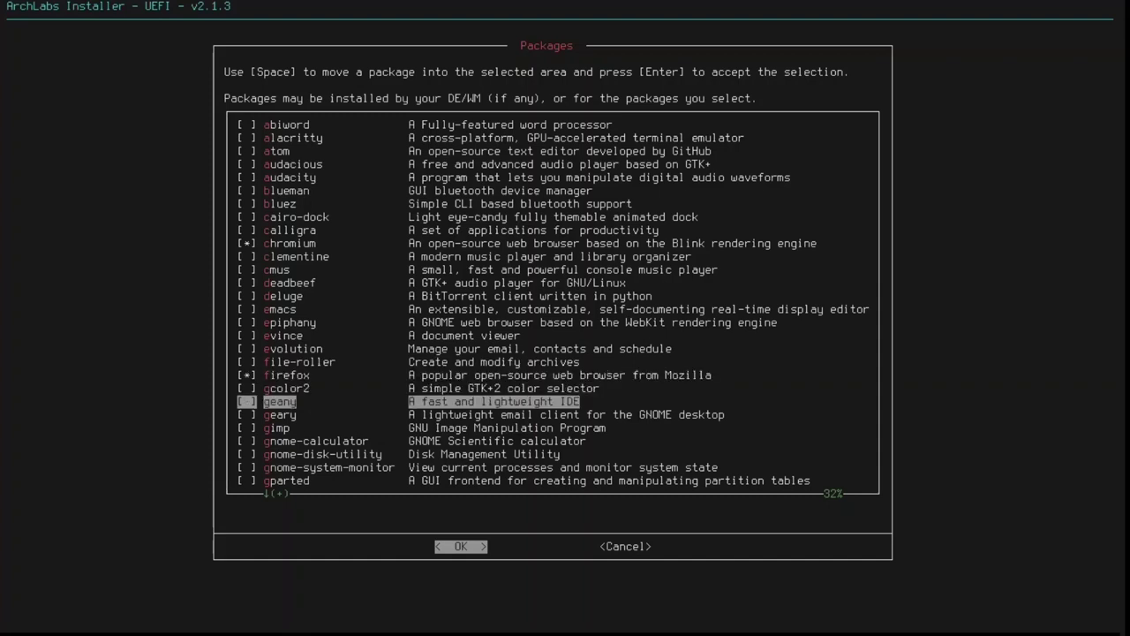
{"action": "key", "text": "Down"}
{"action": "key", "text": "Down"}
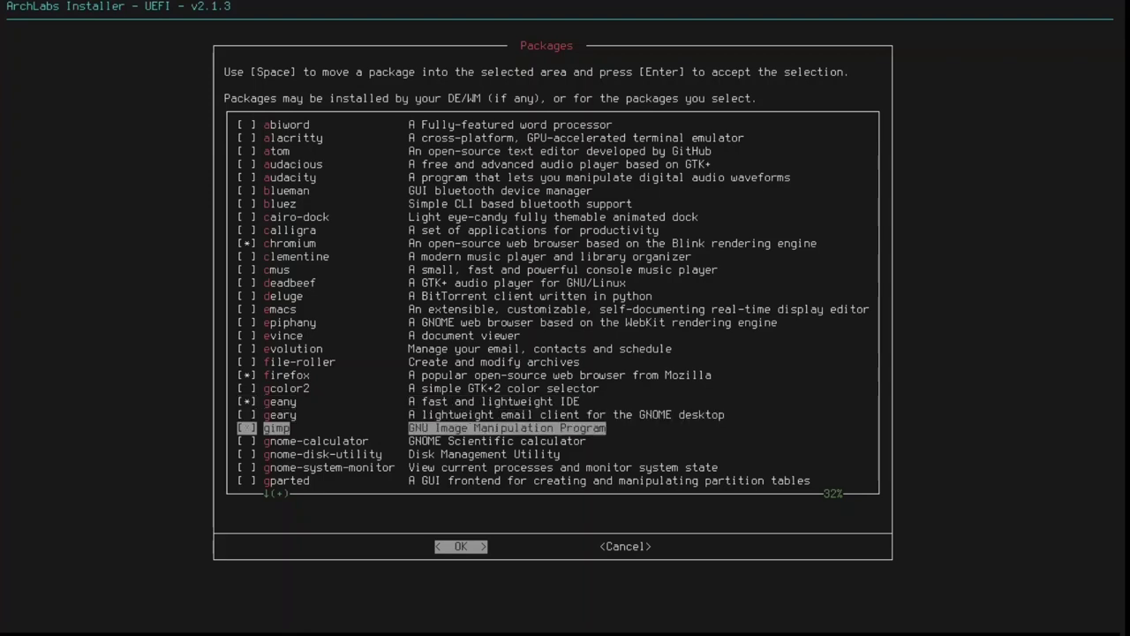
{"action": "key", "text": "Down"}
{"action": "key", "text": "Down"}
{"action": "key", "text": "Down"}
{"action": "key", "text": "Down"}
{"action": "key", "text": "Down"}
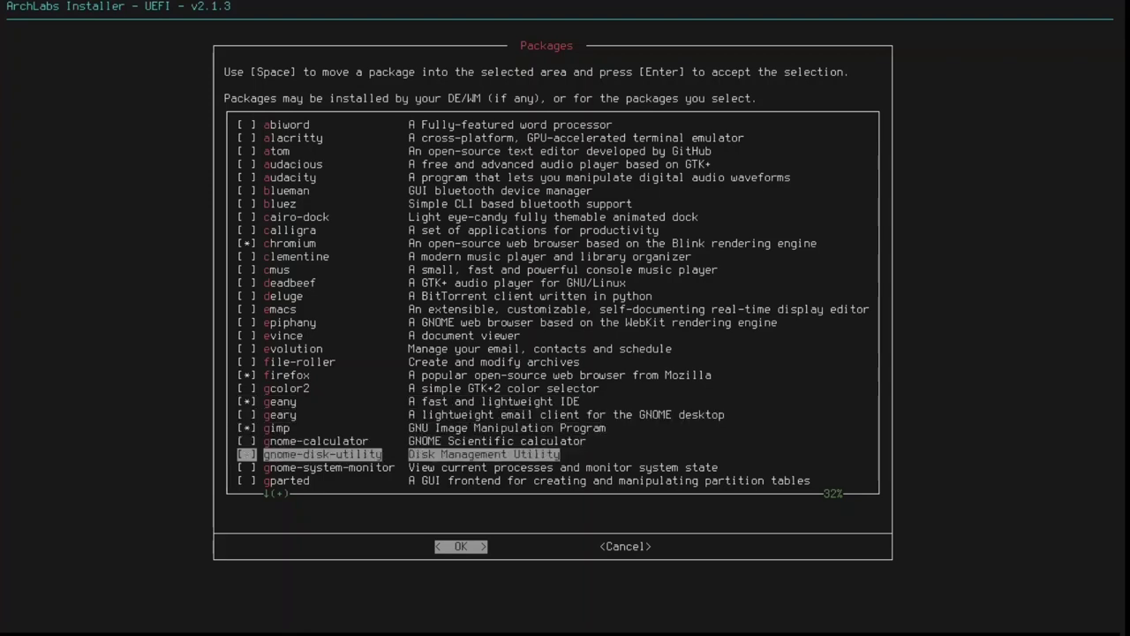
{"action": "key", "text": "Down"}
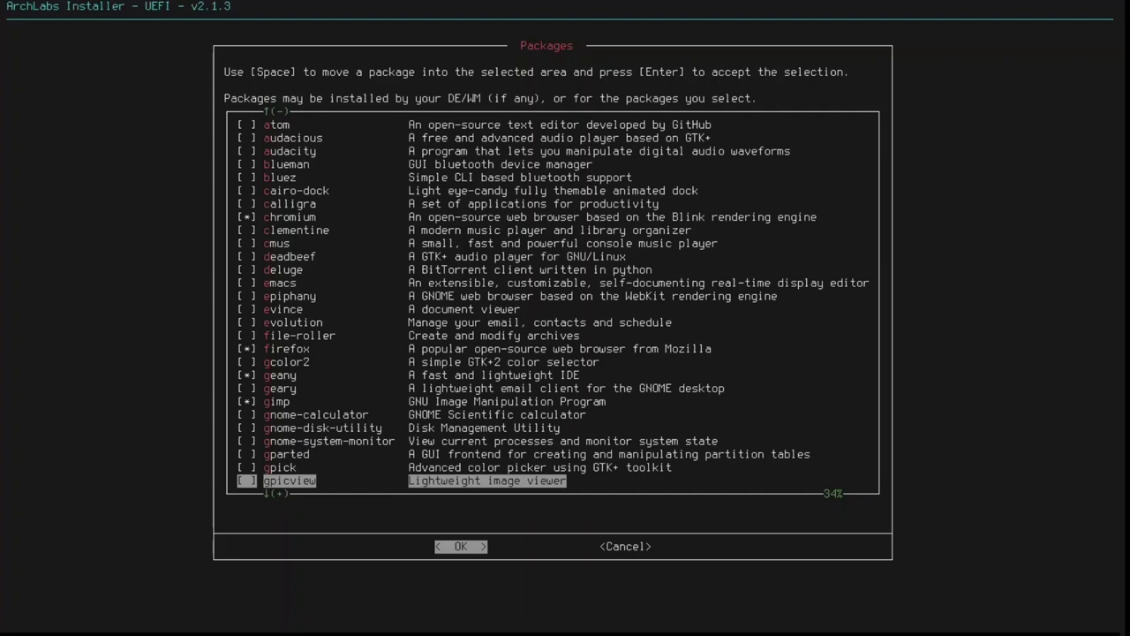
{"action": "key", "text": "Down"}
{"action": "key", "text": "Down"}
{"action": "key", "text": "Down"}
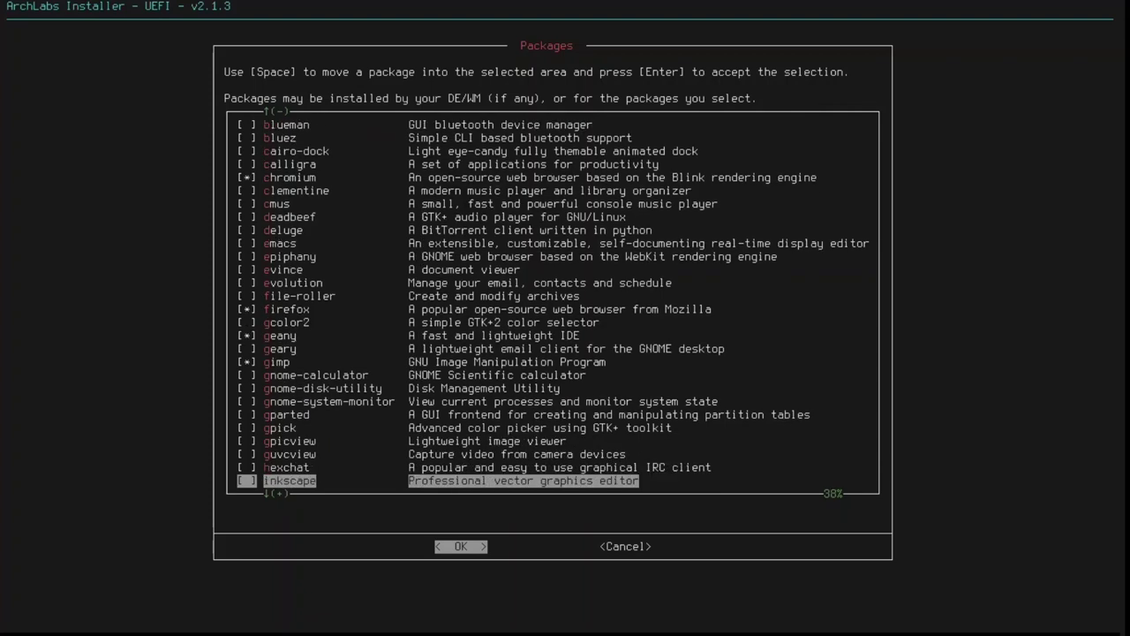
{"action": "key", "text": "Up"}
{"action": "key", "text": "Up"}
{"action": "key", "text": "space"}
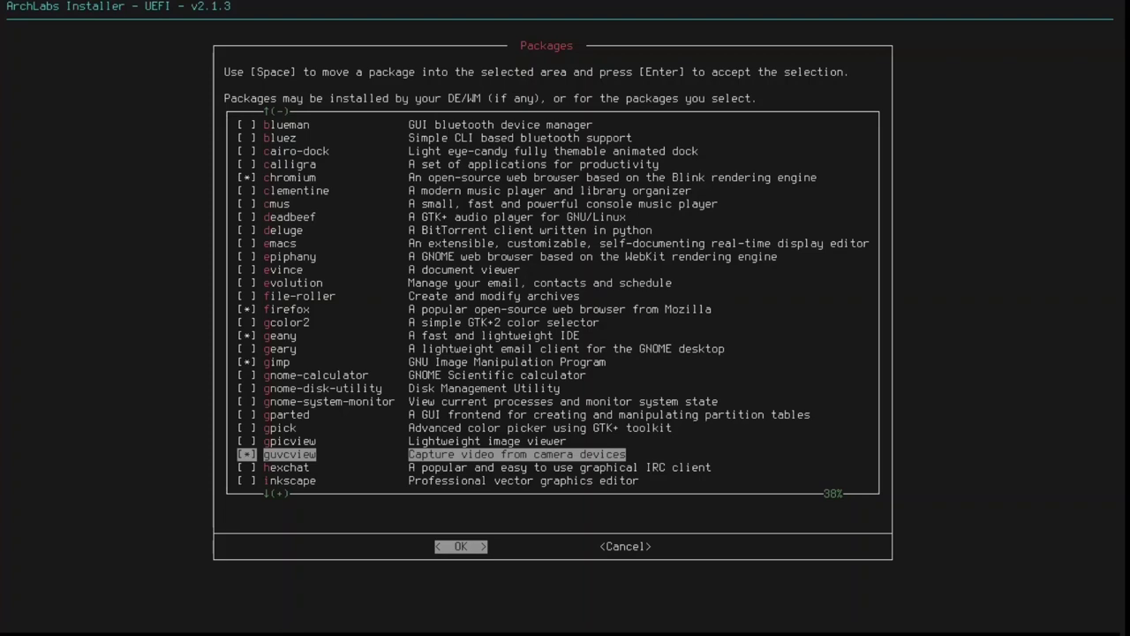
{"action": "key", "text": "Down"}
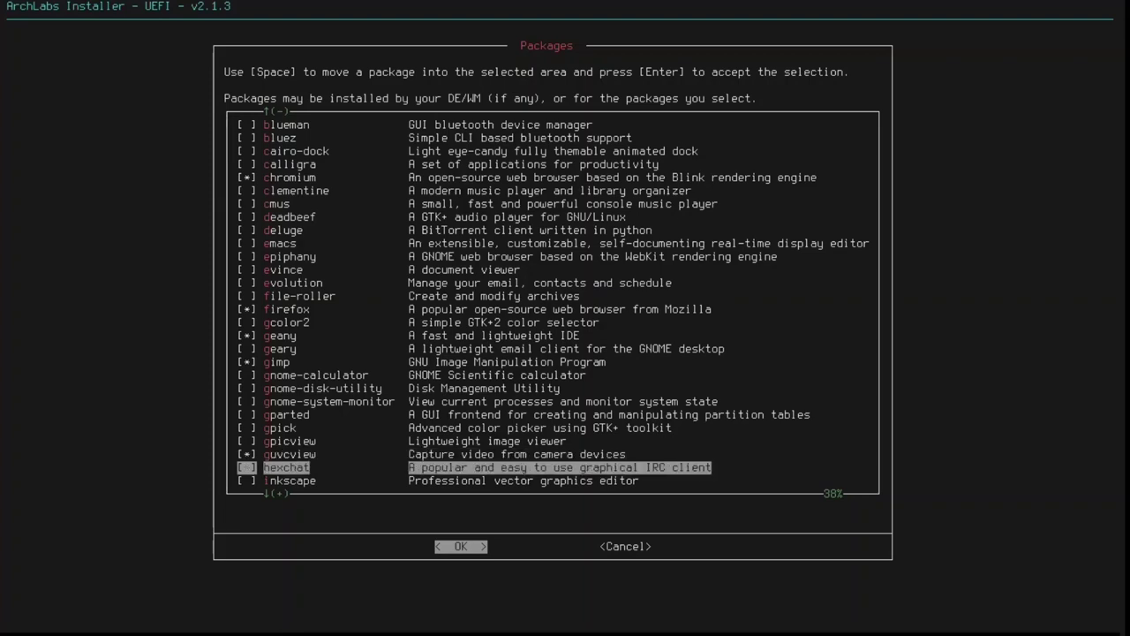
{"action": "key", "text": "Down"}
{"action": "key", "text": "Down"}
{"action": "key", "text": "Down"}
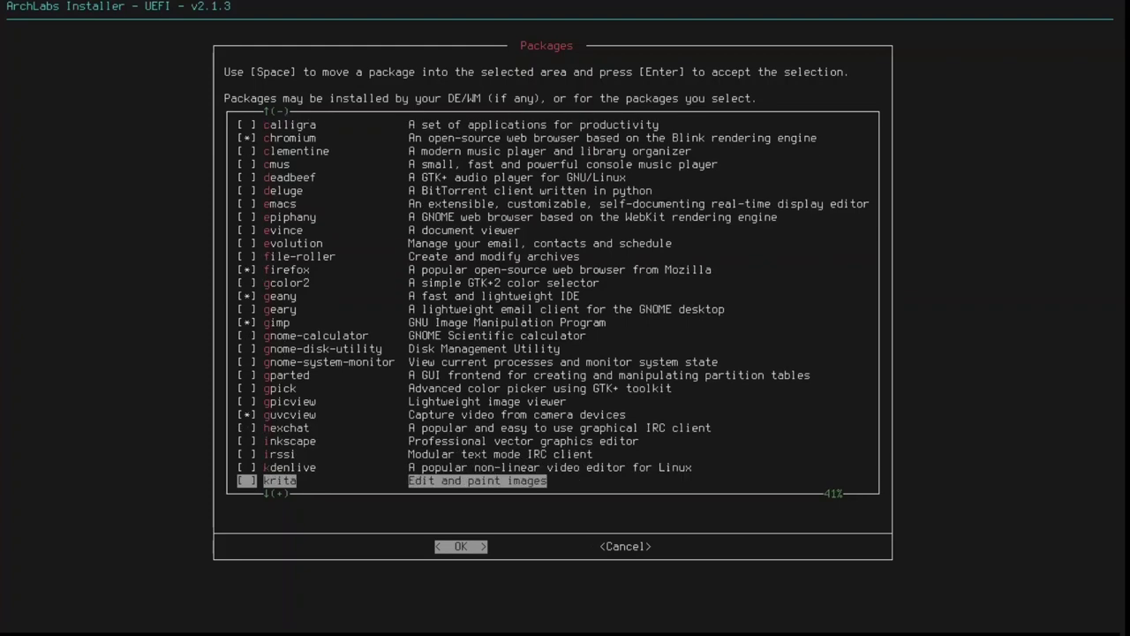
{"action": "key", "text": "Down"}
{"action": "key", "text": "Down"}
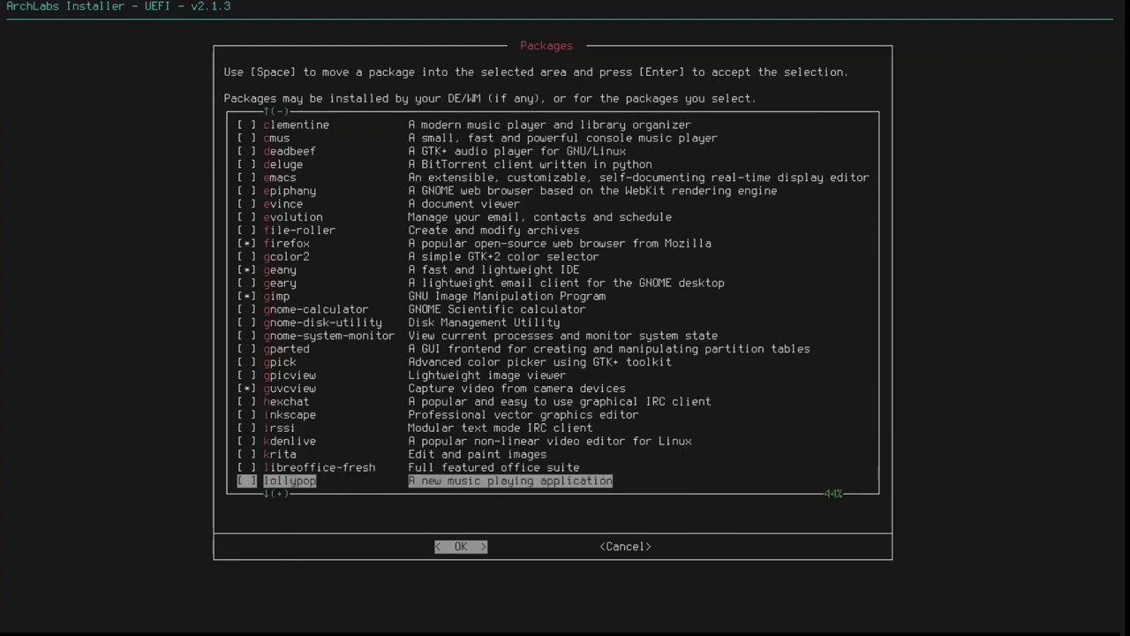
{"action": "key", "text": "Up"}
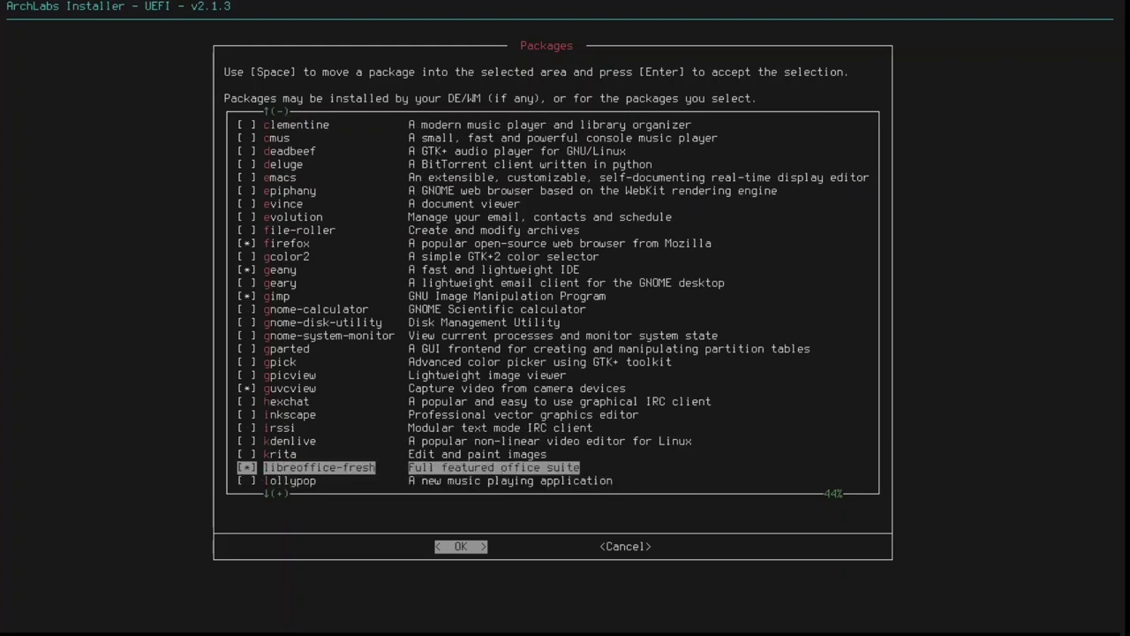
{"action": "key", "text": "Down"}
{"action": "key", "text": "Down"}
{"action": "key", "text": "Down"}
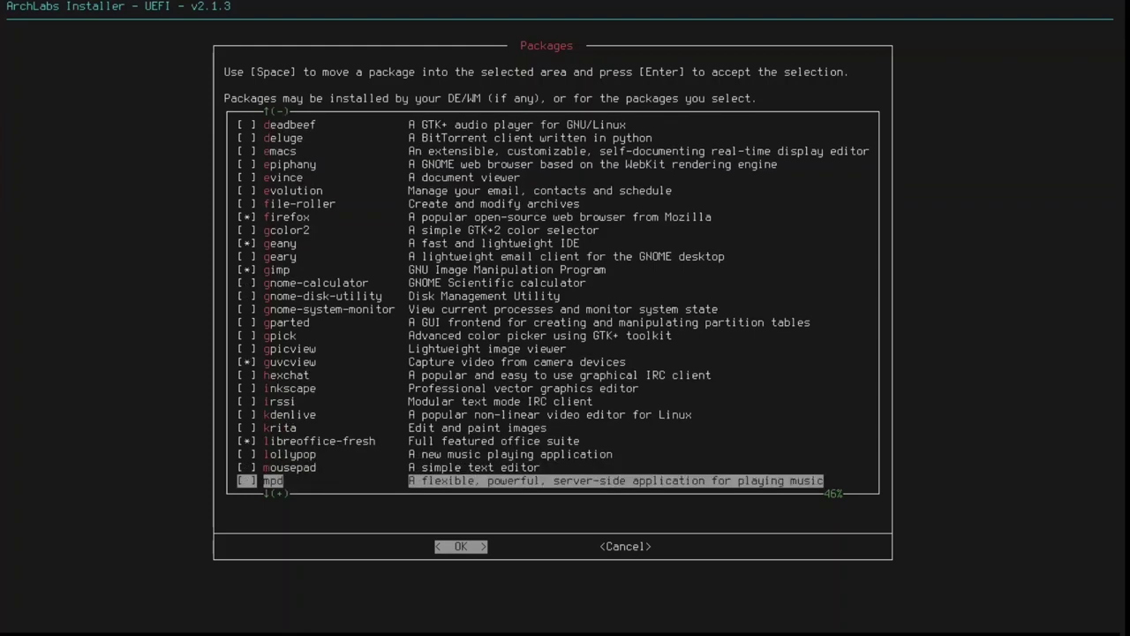
{"action": "key", "text": "Down"}
{"action": "key", "text": "Down"}
{"action": "key", "text": "Down"}
{"action": "key", "text": "Down"}
{"action": "key", "text": "Down"}
{"action": "key", "text": "Down"}
{"action": "key", "text": "Down"}
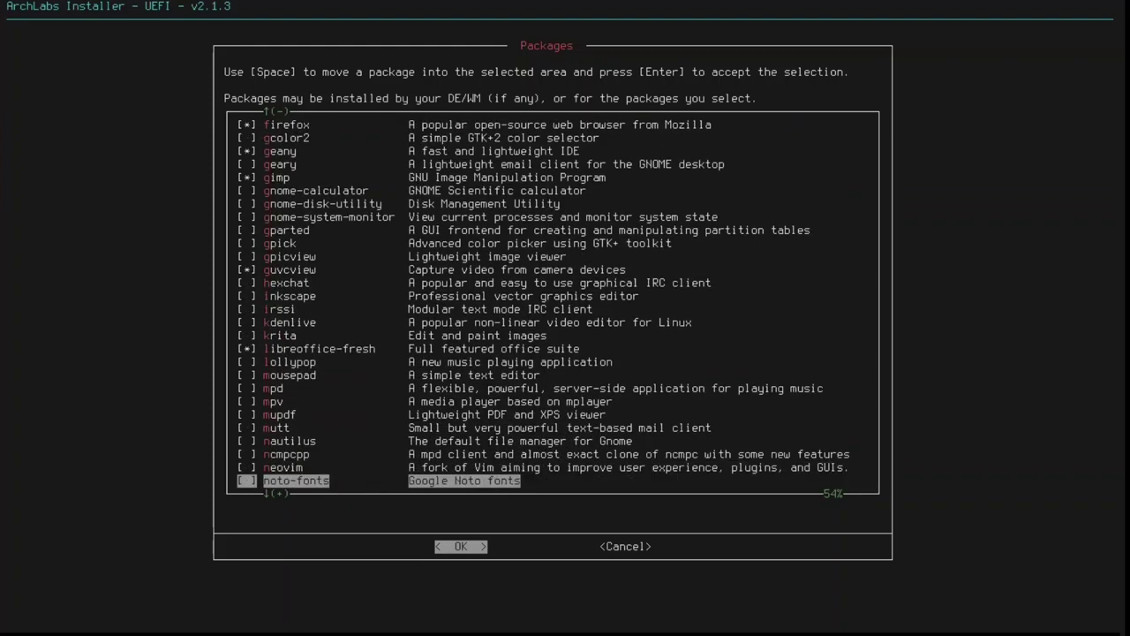
{"action": "key", "text": "Down"}
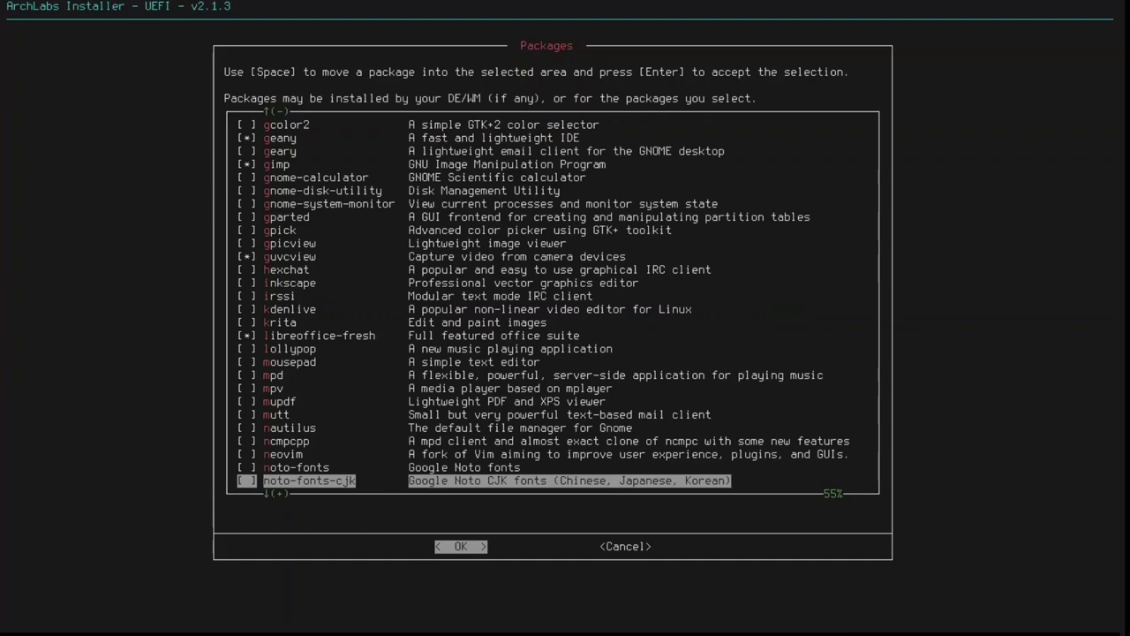
{"action": "key", "text": "Up"}
{"action": "key", "text": "Down"}
Tick obs-studio and thunderbird in the package list
{"action": "key", "text": "Down"}
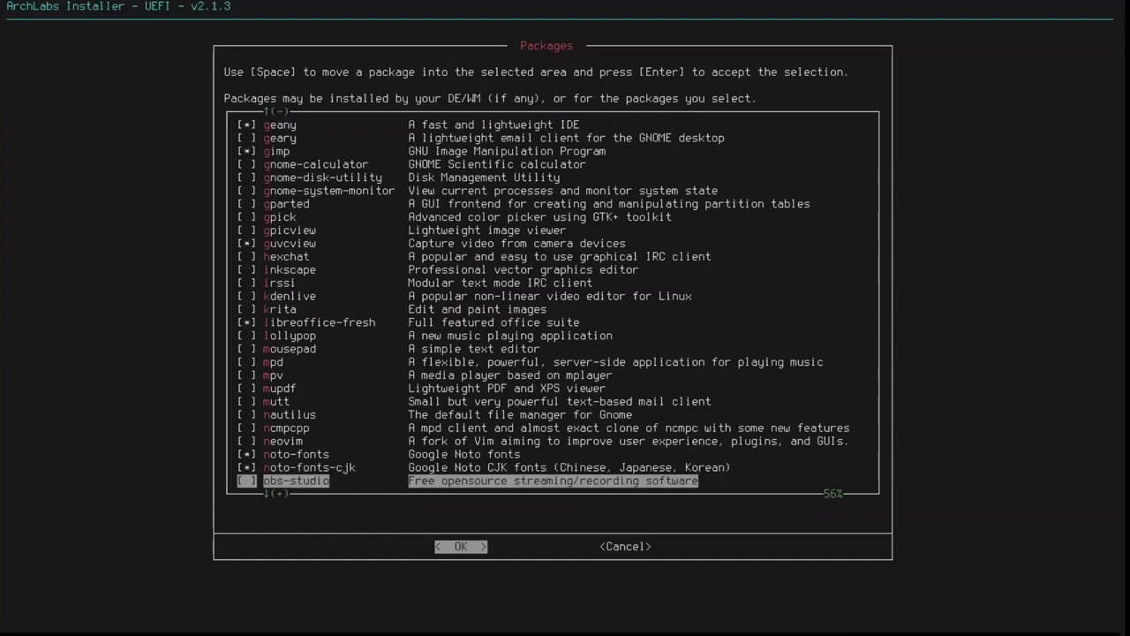
{"action": "key", "text": "space"}
{"action": "key", "text": "Down"}
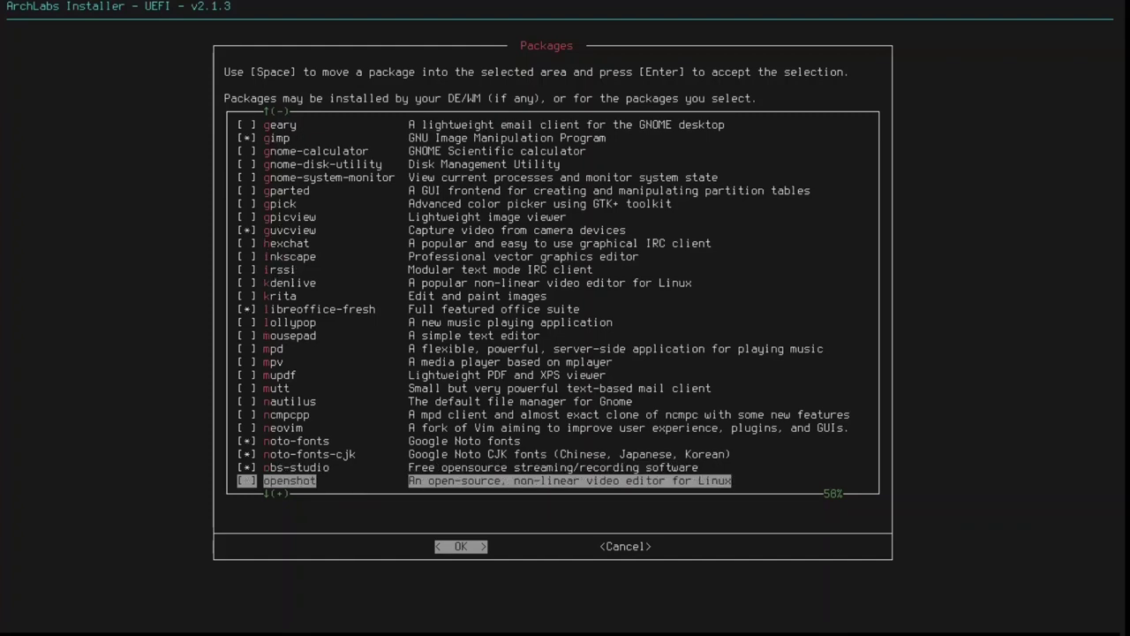
{"action": "key", "text": "Down"}
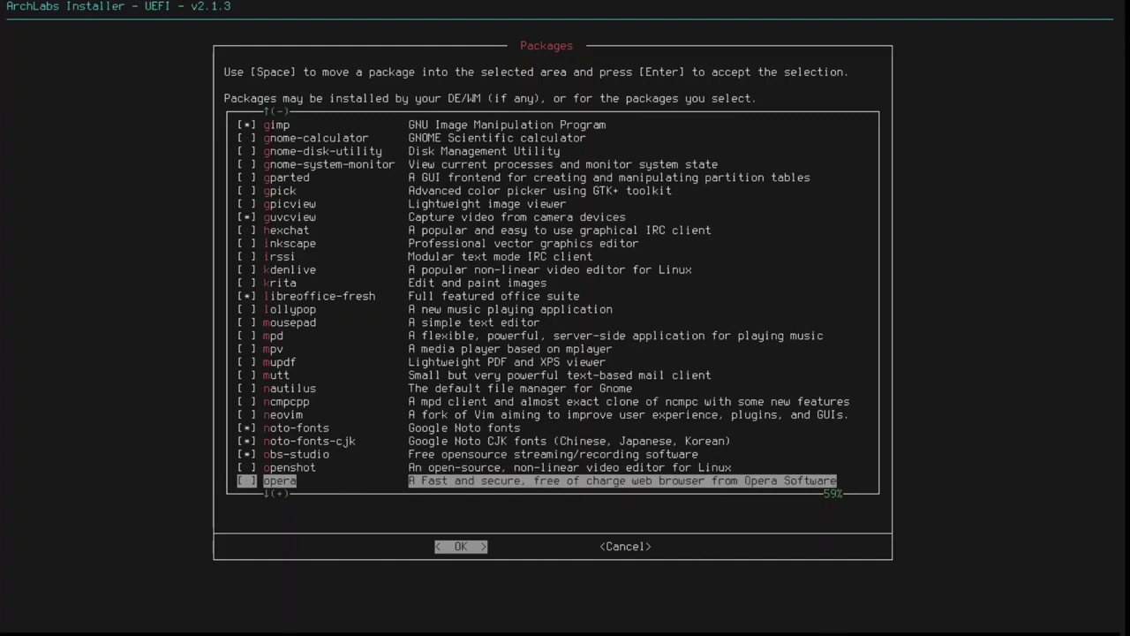
{"action": "key", "text": "Down"}
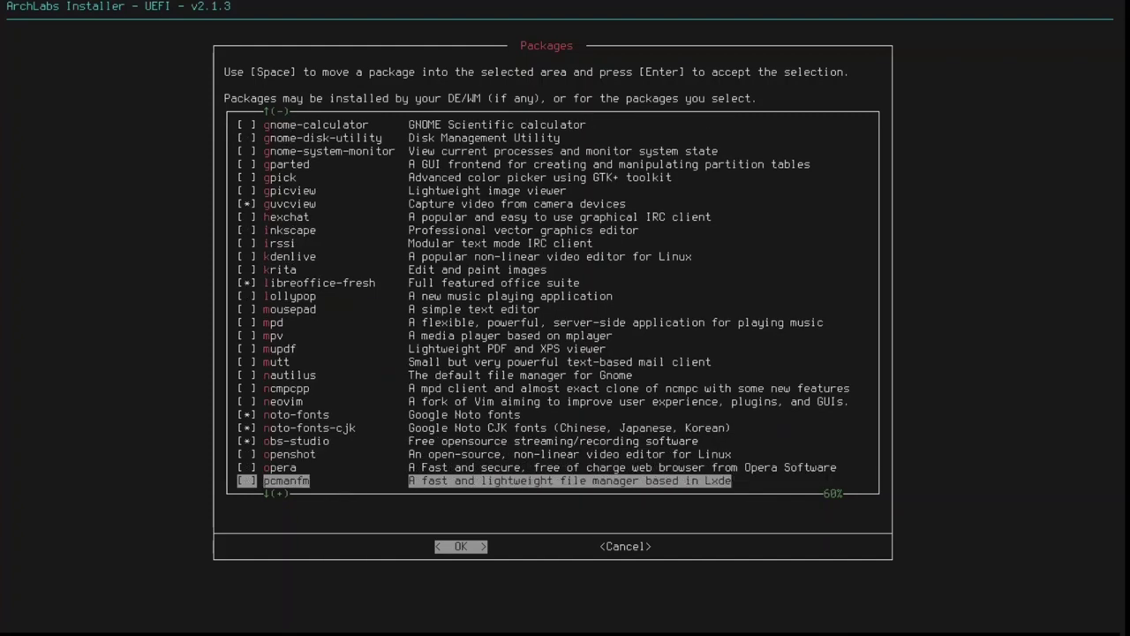
{"action": "key", "text": "Down"}
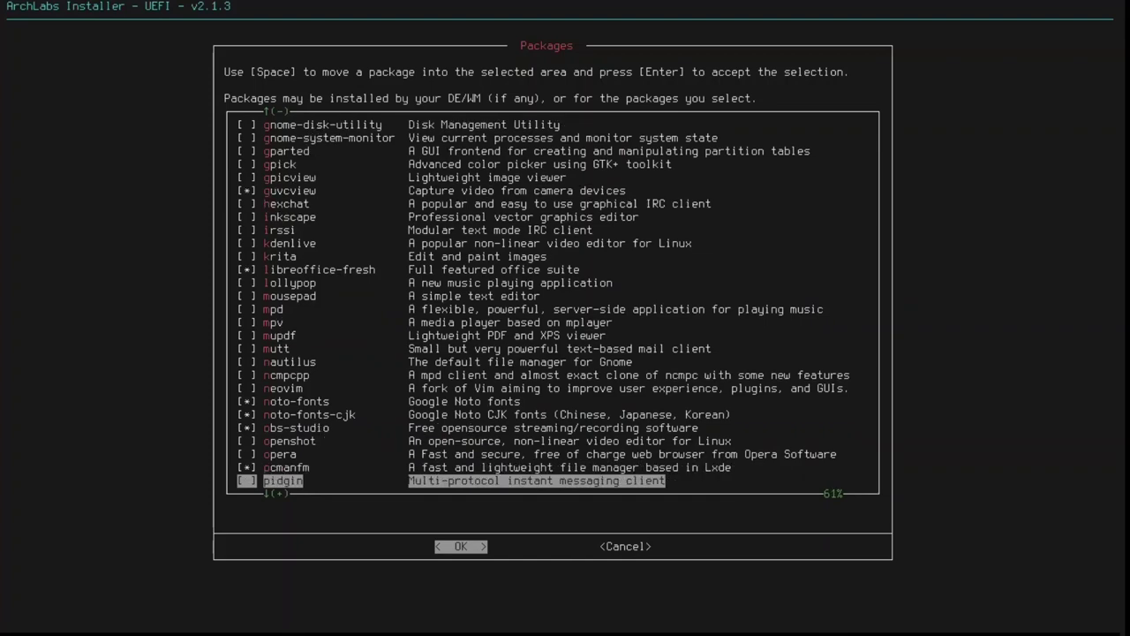
{"action": "key", "text": "Down"}
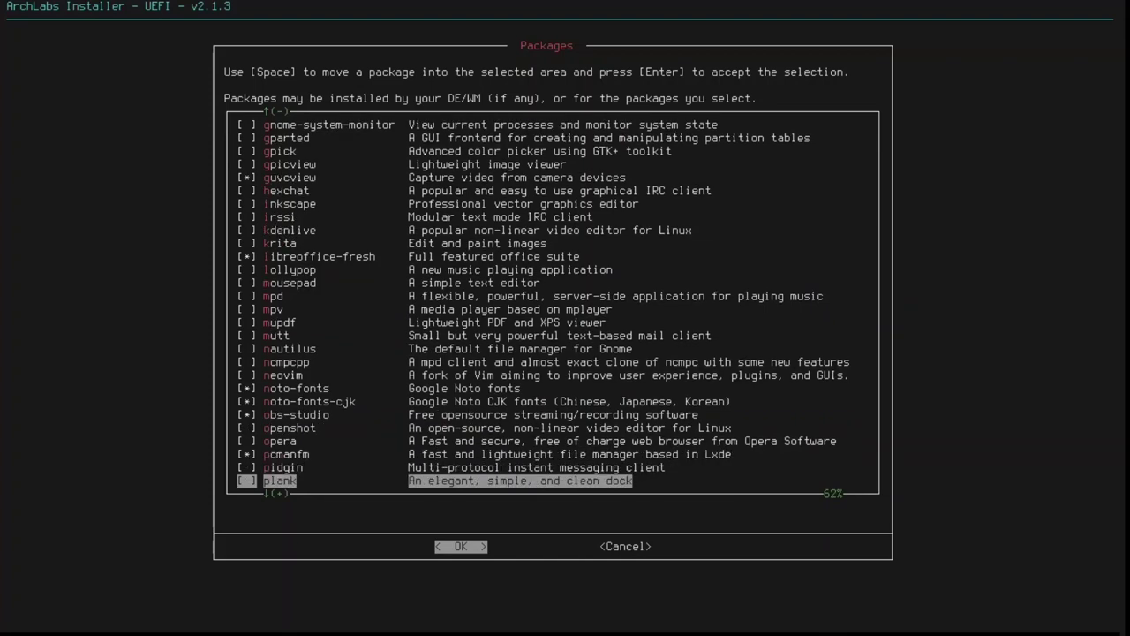
{"action": "key", "text": "Down"}
{"action": "key", "text": "Down"}
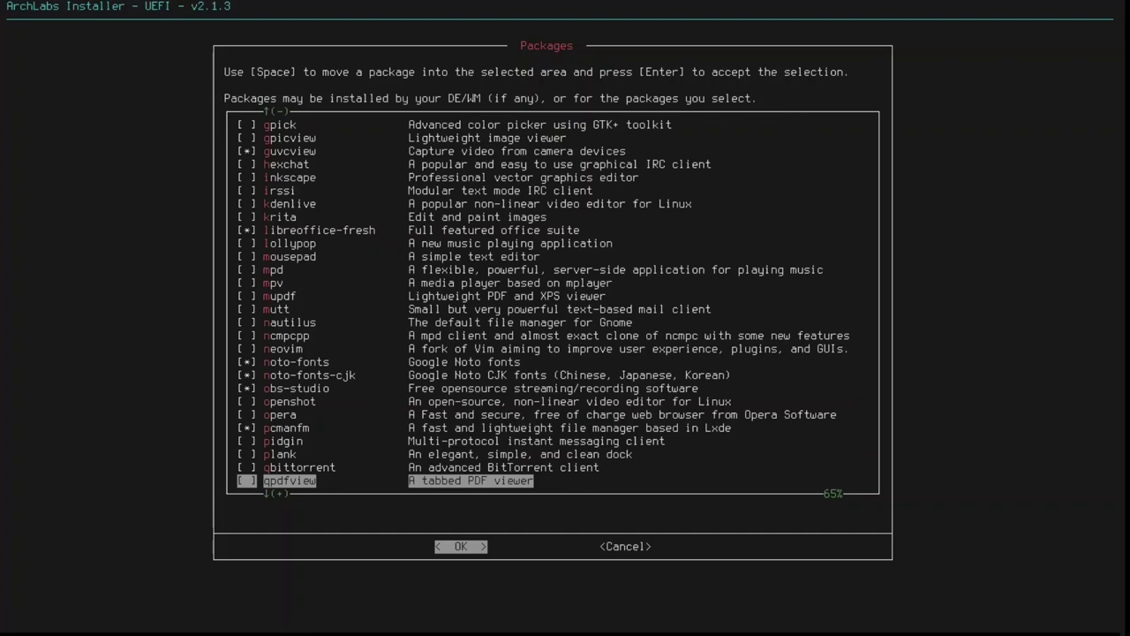
{"action": "key", "text": "Down"}
{"action": "key", "text": "Down"}
{"action": "key", "text": "Down"}
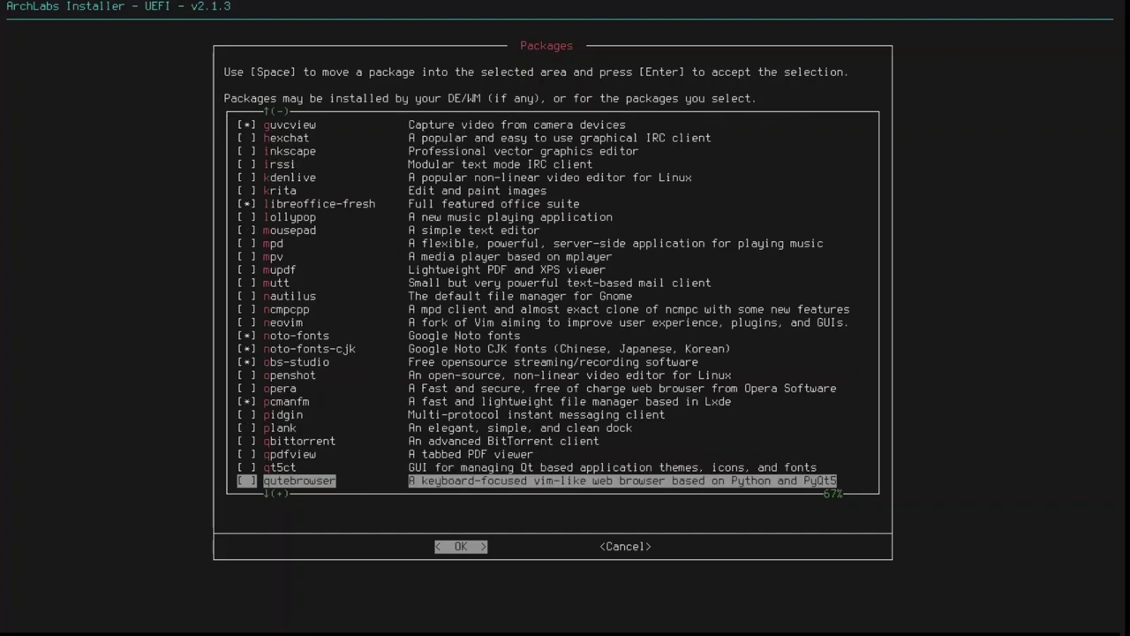
{"action": "key", "text": "Down"}
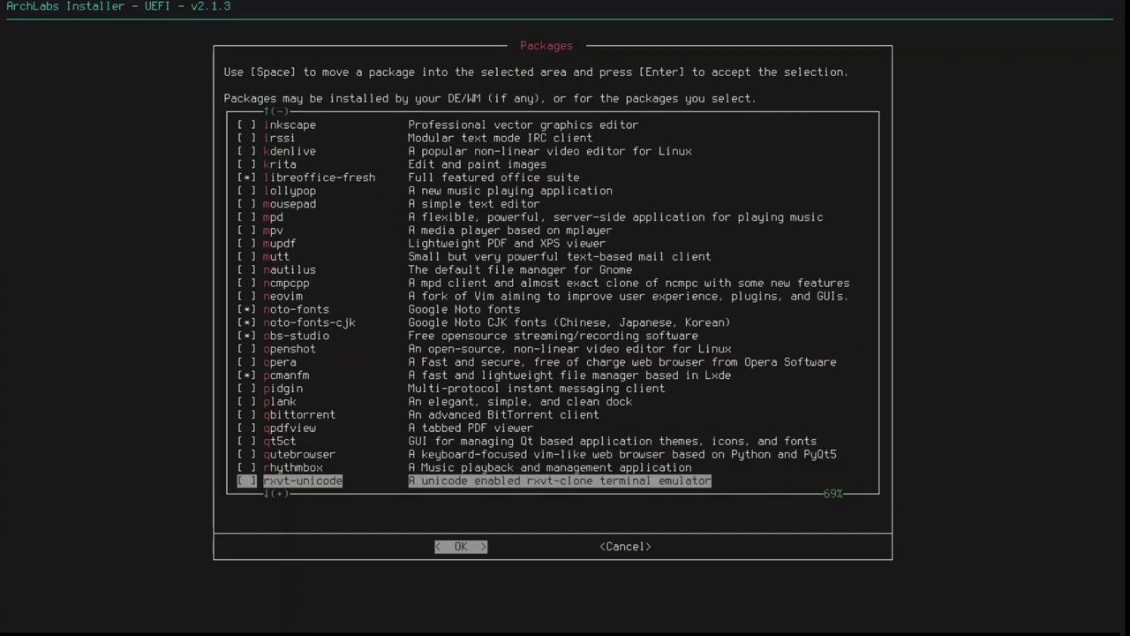
{"action": "key", "text": "Down"}
{"action": "key", "text": "Down"}
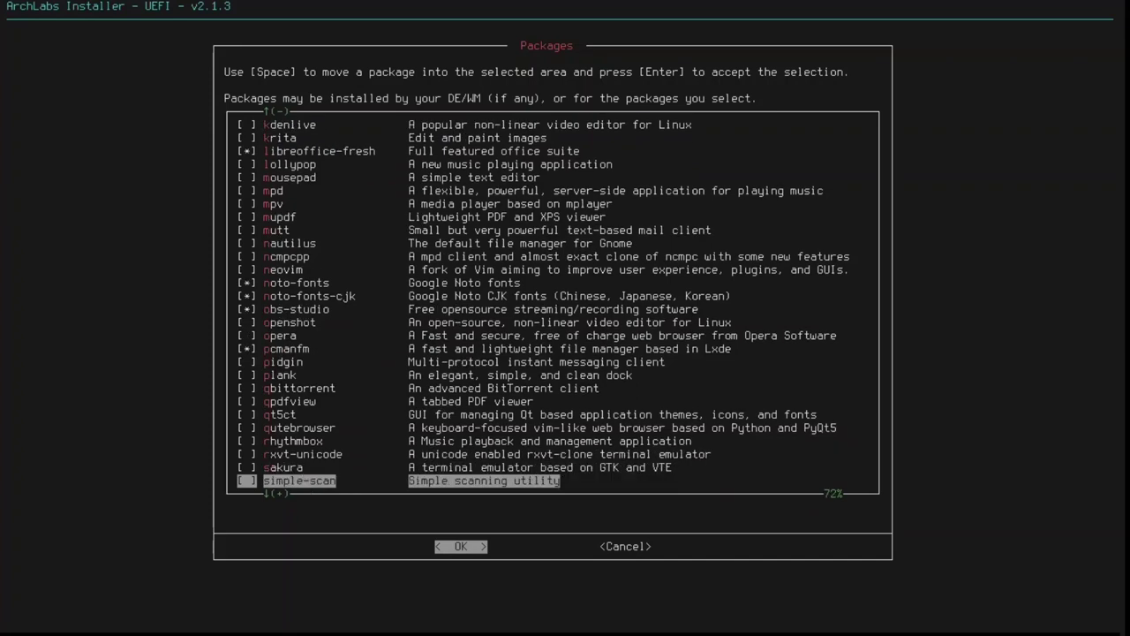
{"action": "key", "text": "Down"}
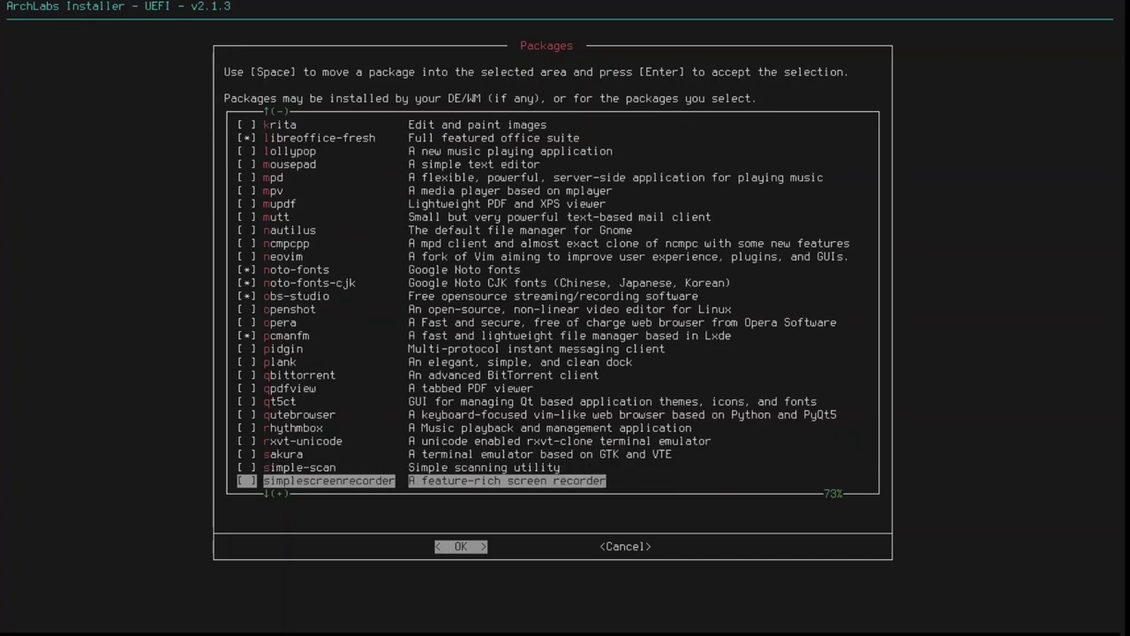
{"action": "key", "text": "Down"}
{"action": "key", "text": "Down"}
{"action": "key", "text": "Down"}
{"action": "key", "text": "Down"}
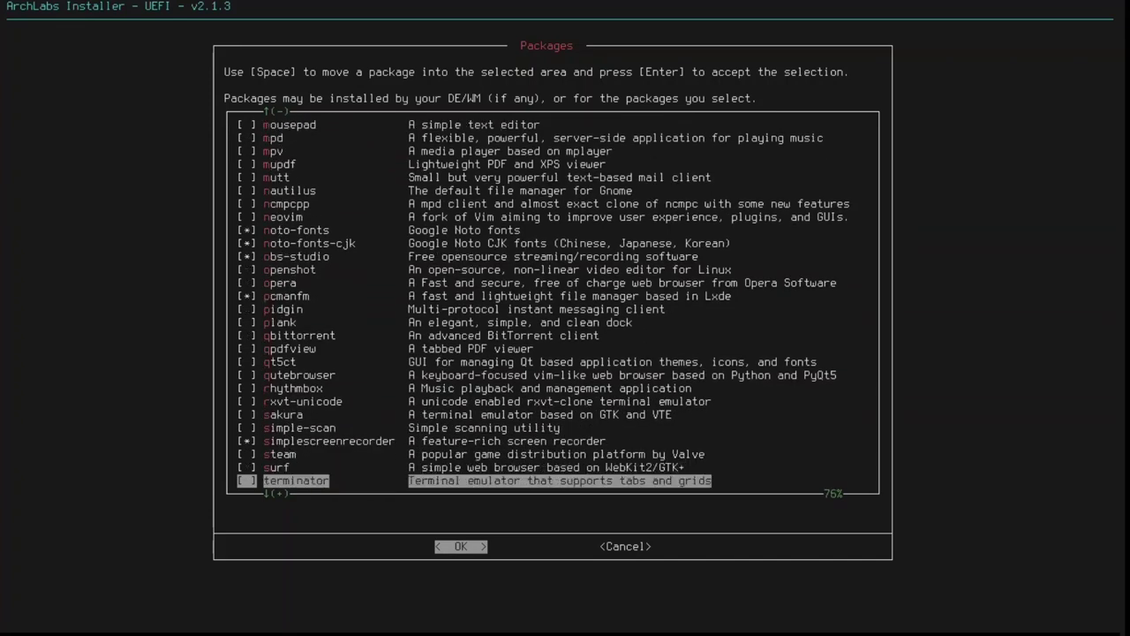
{"action": "key", "text": "Up"}
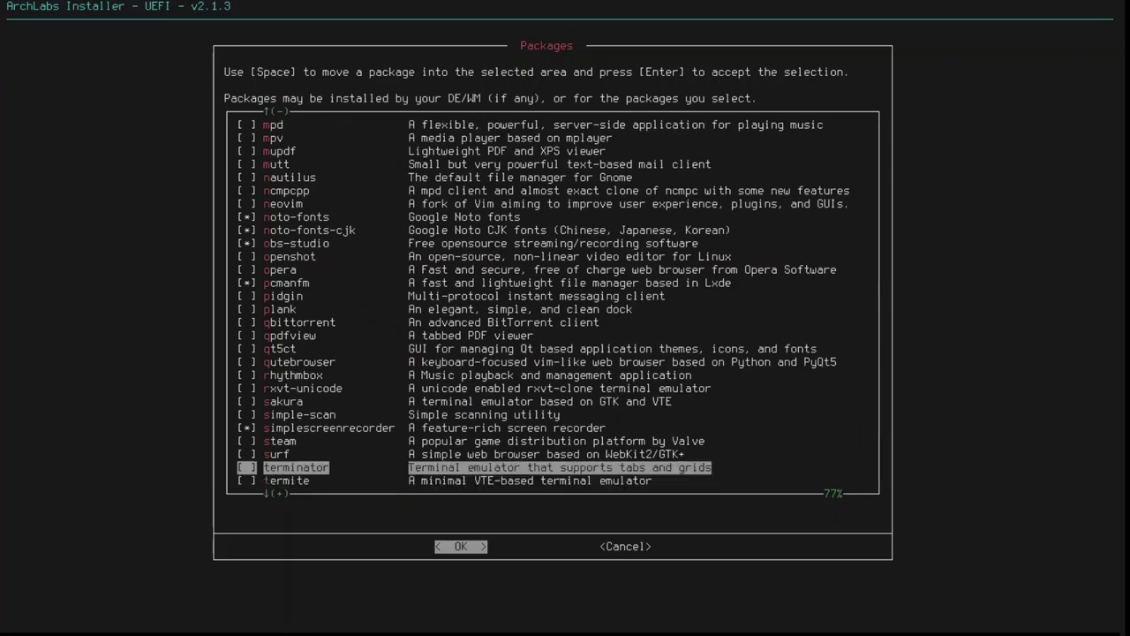
{"action": "key", "text": "Down"}
{"action": "key", "text": "Down"}
{"action": "key", "text": "Down"}
{"action": "key", "text": "Down"}
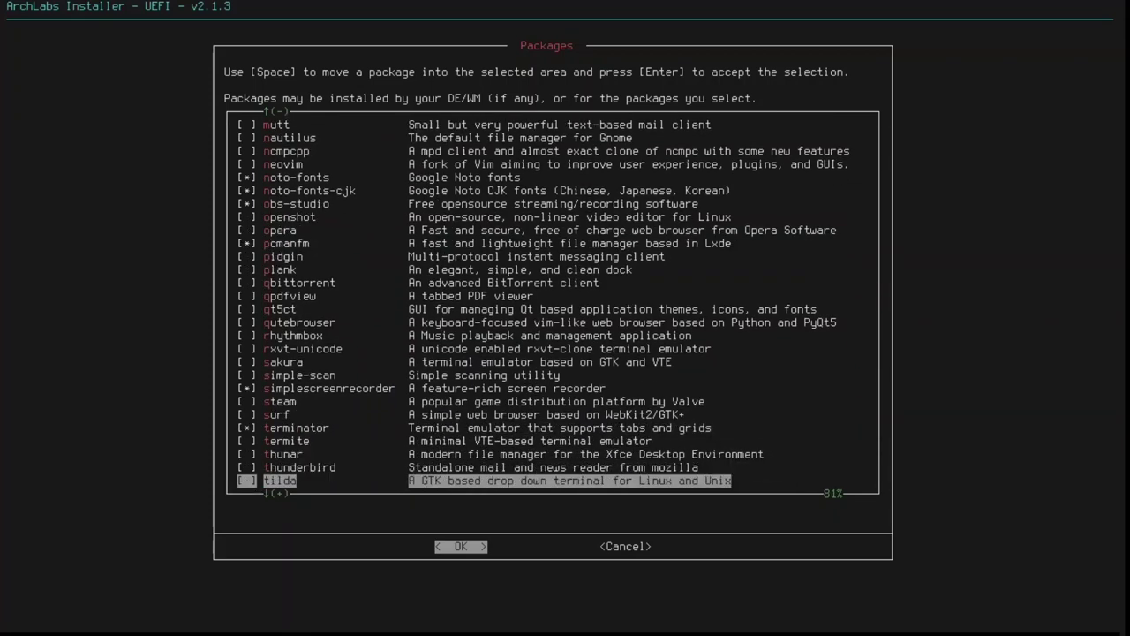
{"action": "key", "text": "Up"}
{"action": "key", "text": "space"}
Tick transmission-gtk, ttf-font-awesome, vlc and xfce4-terminal
{"action": "key", "text": "Down"}
{"action": "key", "text": "Down"}
{"action": "key", "text": "Down"}
{"action": "key", "text": "Down"}
{"action": "key", "text": "Down"}
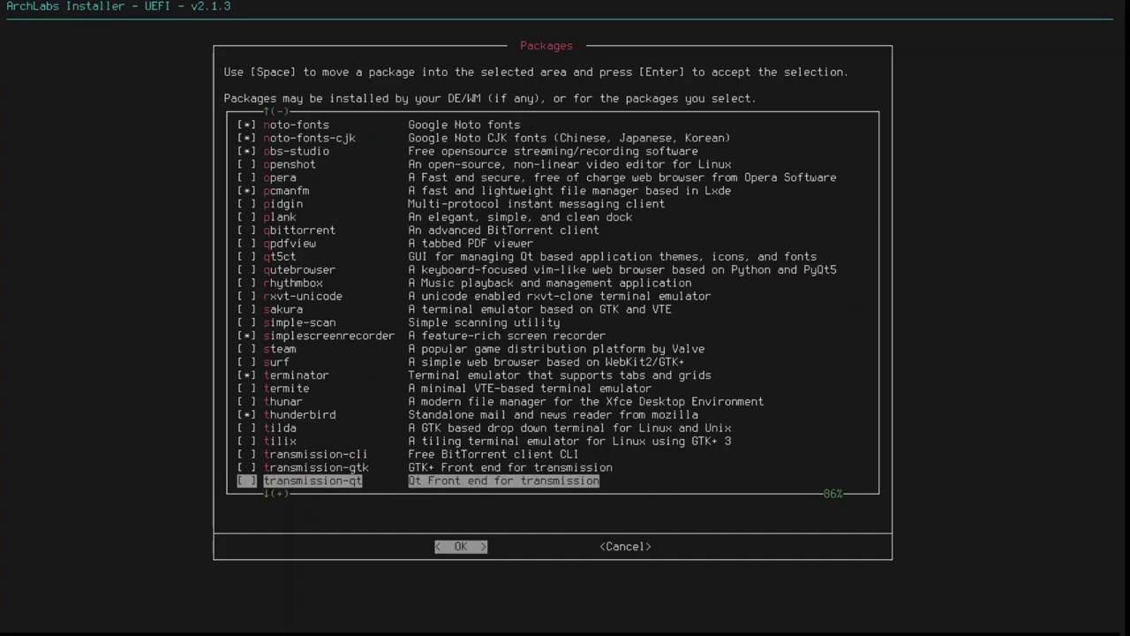
{"action": "key", "text": "Up"}
{"action": "key", "text": "Down"}
{"action": "key", "text": "Down"}
{"action": "key", "text": "Down"}
{"action": "key", "text": "Down"}
{"action": "key", "text": "Down"}
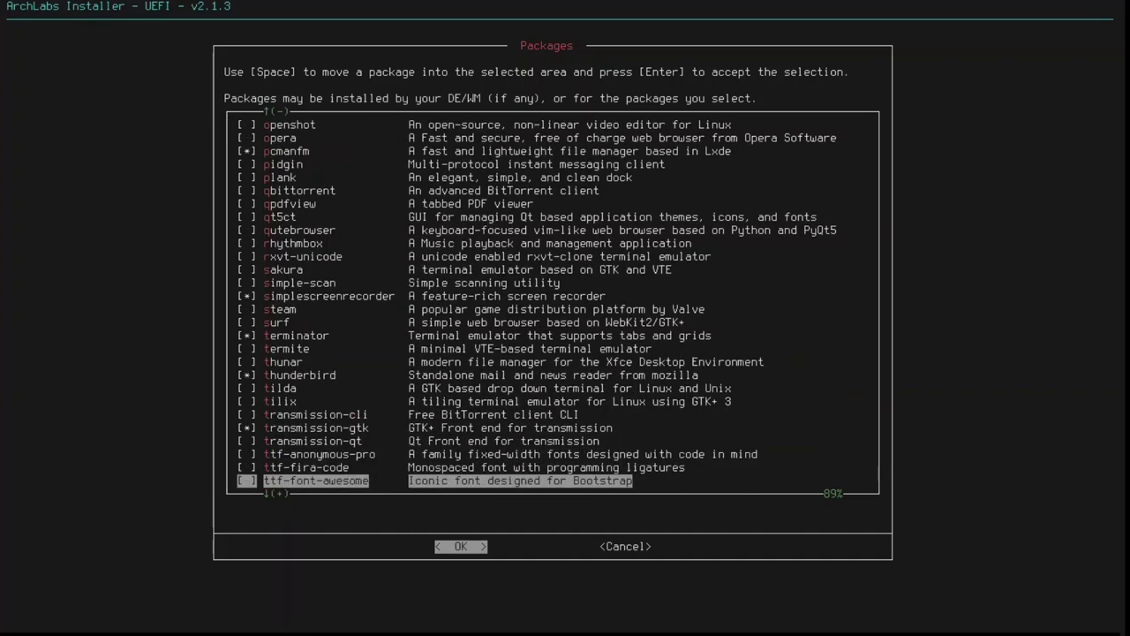
{"action": "key", "text": "Up"}
{"action": "key", "text": "Up"}
{"action": "key", "text": "Down"}
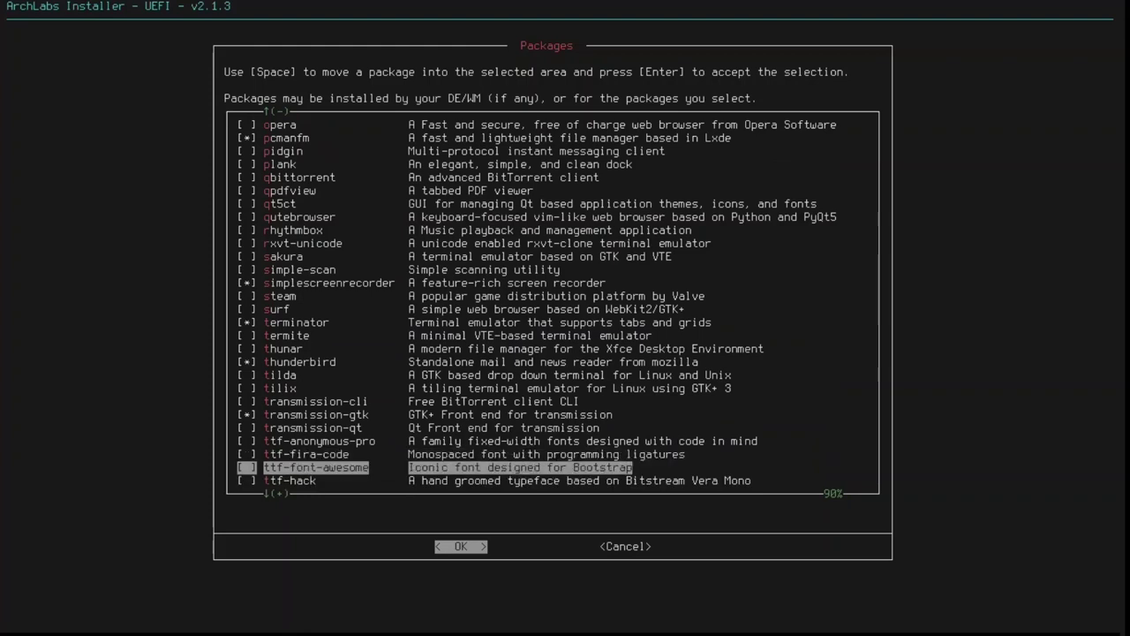
{"action": "key", "text": "Down"}
{"action": "key", "text": "Down"}
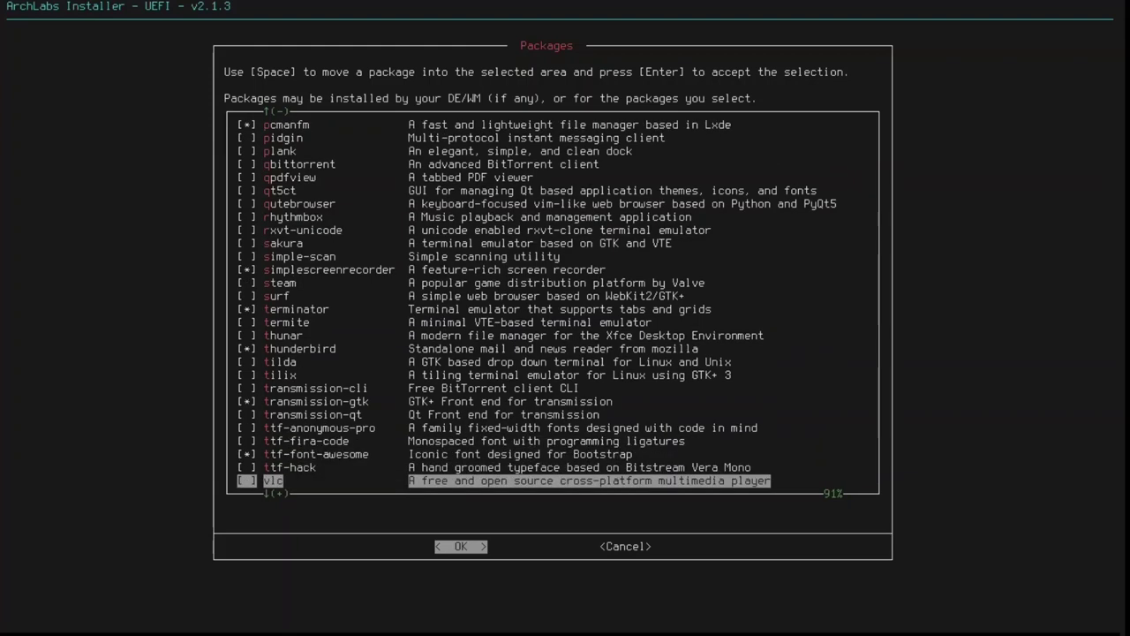
{"action": "key", "text": "Down"}
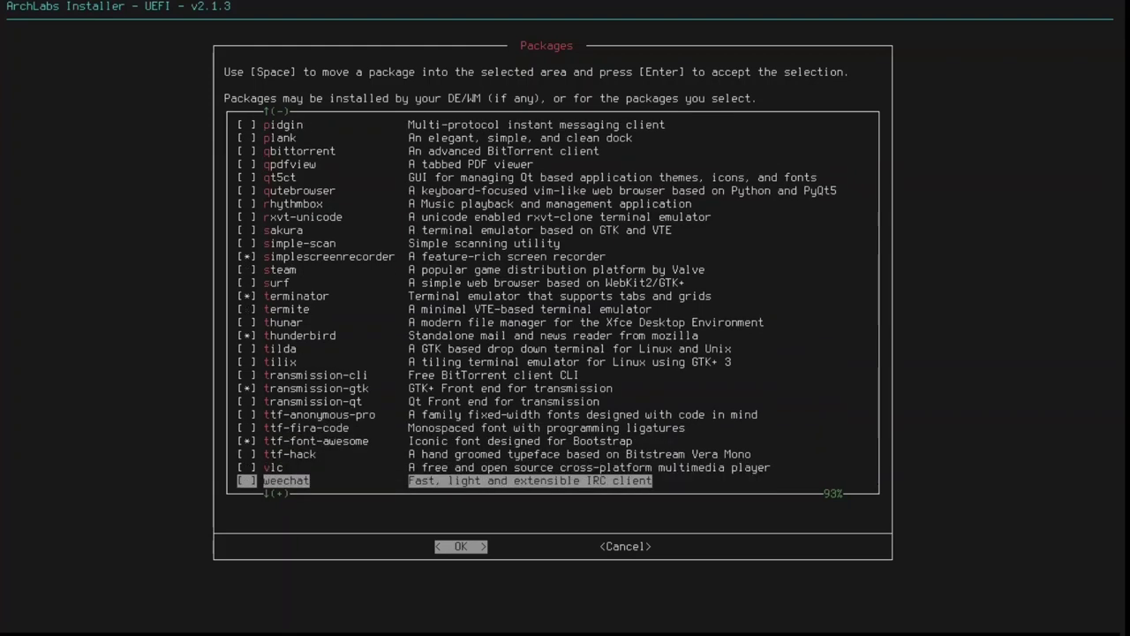
{"action": "key", "text": "Up"}
{"action": "key", "text": "space"}
{"action": "key", "text": "Down"}
{"action": "key", "text": "Down"}
{"action": "key", "text": "Down"}
{"action": "key", "text": "Down"}
{"action": "key", "text": "Down"}
{"action": "key", "text": "Down"}
{"action": "key", "text": "Down"}
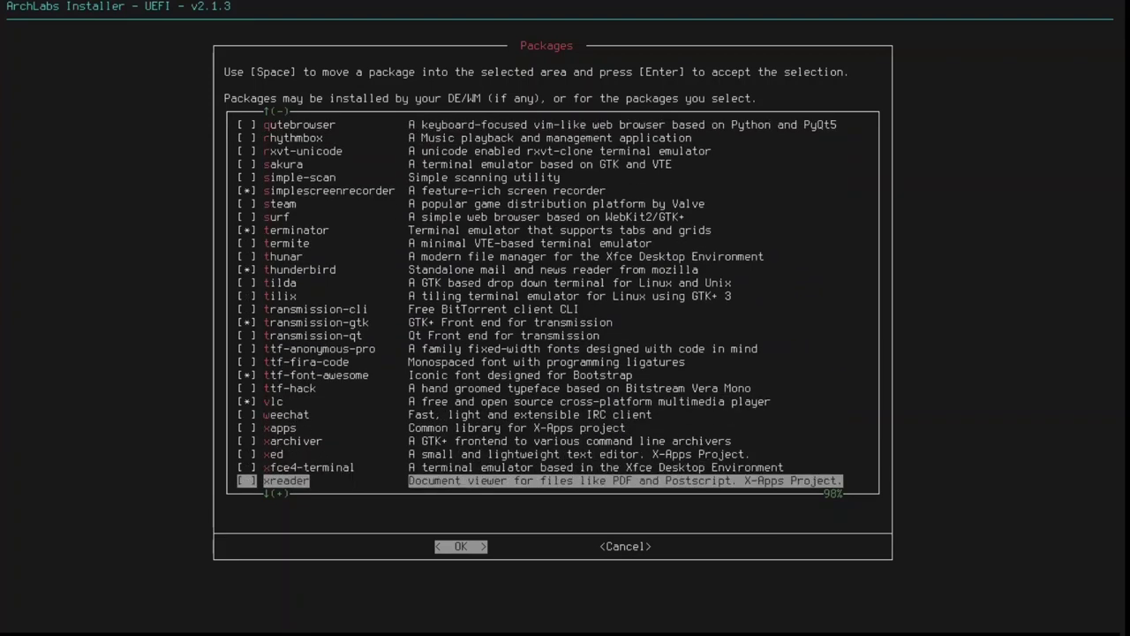
{"action": "key", "text": "Up"}
{"action": "key", "text": "Up"}
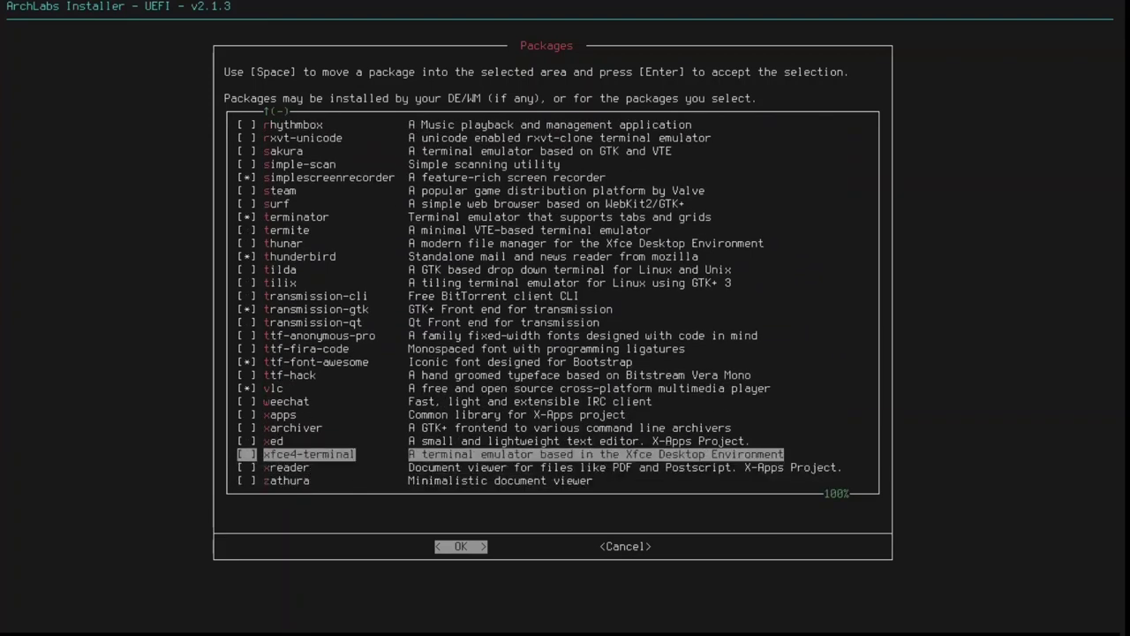
{"action": "key", "text": "Down"}
{"action": "key", "text": "Down"}
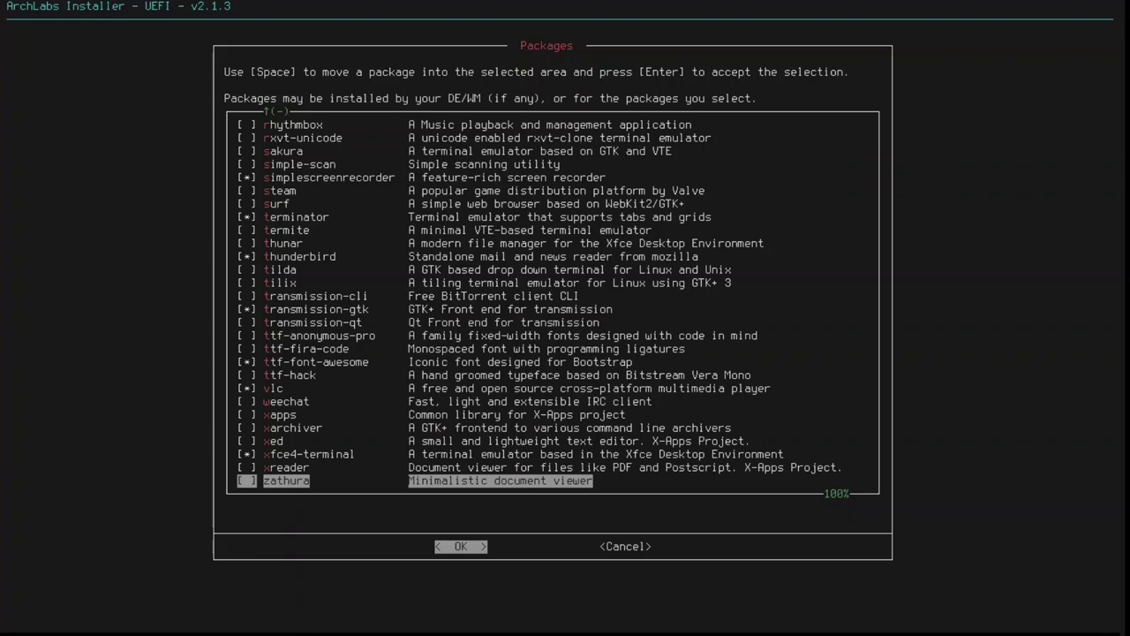
{"action": "key", "text": "Up"}
{"action": "key", "text": "Up"}
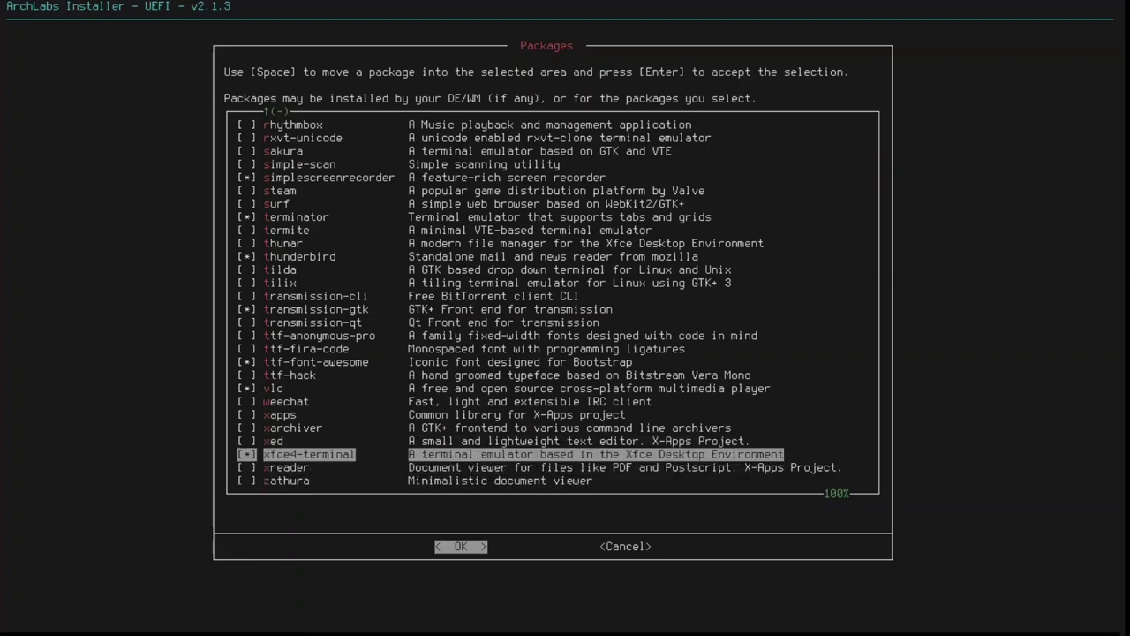
Tick kdenlive and accept the package selection
{"action": "key", "text": "Down"}
{"action": "key", "text": "Up"}
{"action": "key", "text": "Up"}
{"action": "key", "text": "Up"}
{"action": "key", "text": "Up"}
{"action": "key", "text": "Up"}
{"action": "key", "text": "Up"}
{"action": "key", "text": "Up"}
{"action": "key", "text": "Up"}
{"action": "key", "text": "Up"}
{"action": "key", "text": "Up"}
{"action": "key", "text": "Up"}
{"action": "key", "text": "Up"}
{"action": "key", "text": "Up"}
{"action": "key", "text": "Up"}
{"action": "key", "text": "Up"}
{"action": "key", "text": "Up"}
{"action": "key", "text": "Up"}
{"action": "key", "text": "Up"}
{"action": "key", "text": "Up"}
{"action": "key", "text": "Up"}
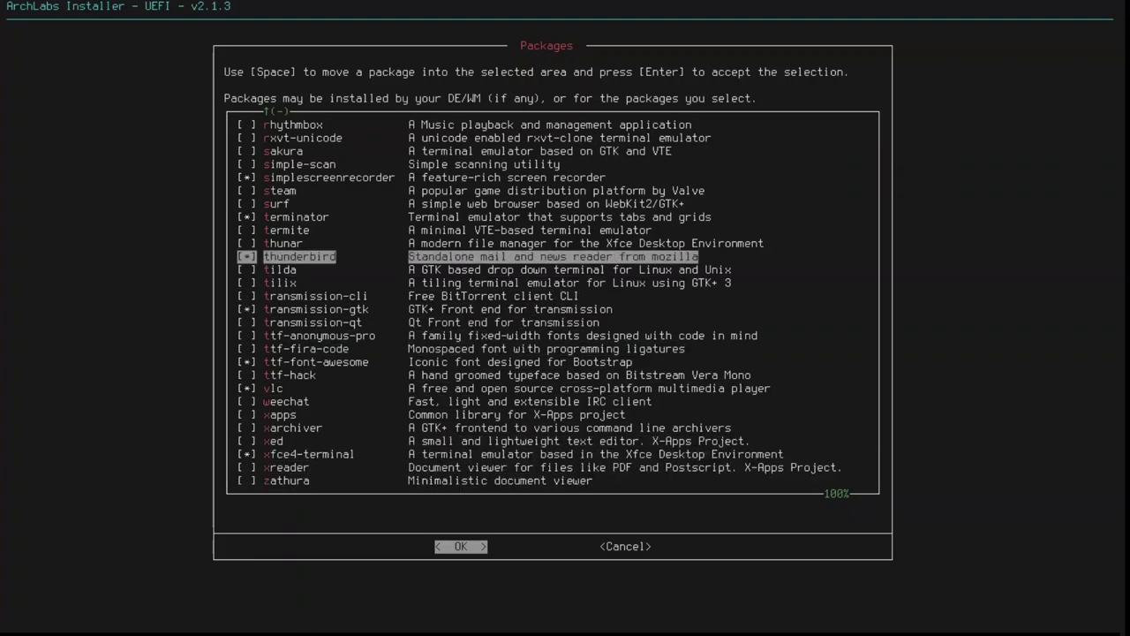
{"action": "key", "text": "Up"}
{"action": "key", "text": "Up"}
{"action": "key", "text": "Up"}
{"action": "key", "text": "Up"}
{"action": "key", "text": "Up"}
{"action": "key", "text": "Up"}
{"action": "key", "text": "Up"}
{"action": "key", "text": "Up"}
{"action": "key", "text": "Up"}
{"action": "key", "text": "Up"}
{"action": "key", "text": "Up"}
{"action": "key", "text": "Up"}
{"action": "key", "text": "Up"}
{"action": "key", "text": "Up"}
{"action": "key", "text": "Up"}
{"action": "key", "text": "Up"}
{"action": "key", "text": "Up"}
{"action": "key", "text": "Up"}
{"action": "key", "text": "Up"}
{"action": "key", "text": "Up"}
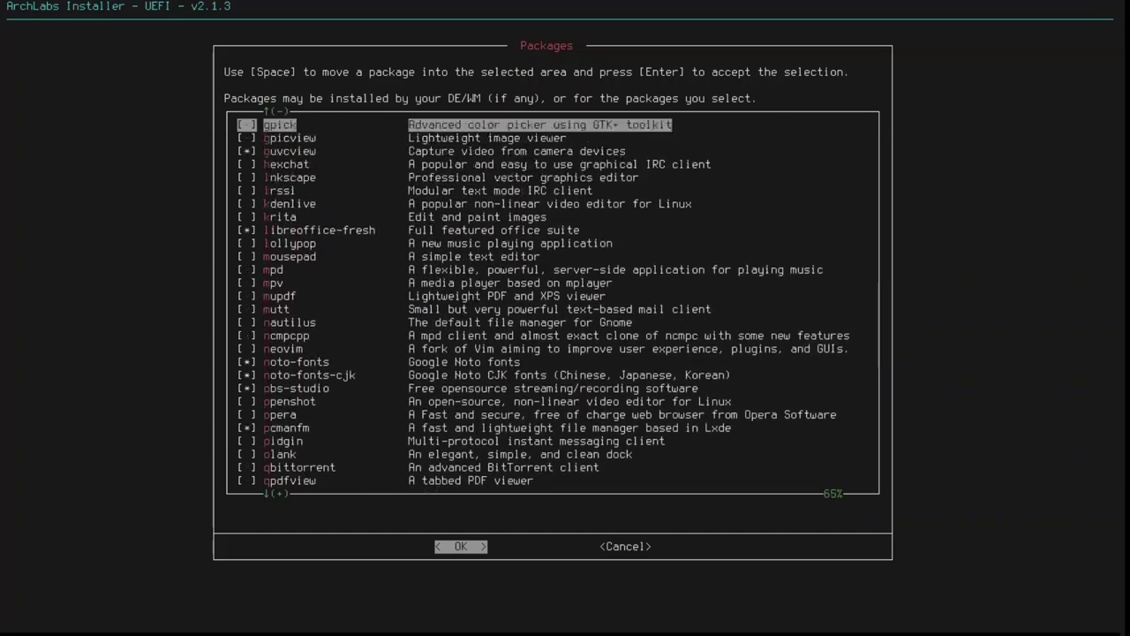
{"action": "key", "text": "Up"}
{"action": "key", "text": "Up"}
{"action": "key", "text": "Up"}
{"action": "key", "text": "Up"}
{"action": "key", "text": "Up"}
{"action": "key", "text": "Up"}
{"action": "key", "text": "Up"}
{"action": "key", "text": "Up"}
{"action": "key", "text": "Up"}
{"action": "key", "text": "Up"}
{"action": "key", "text": "Up"}
{"action": "key", "text": "Up"}
{"action": "key", "text": "Up"}
{"action": "key", "text": "Up"}
{"action": "key", "text": "Up"}
{"action": "key", "text": "Up"}
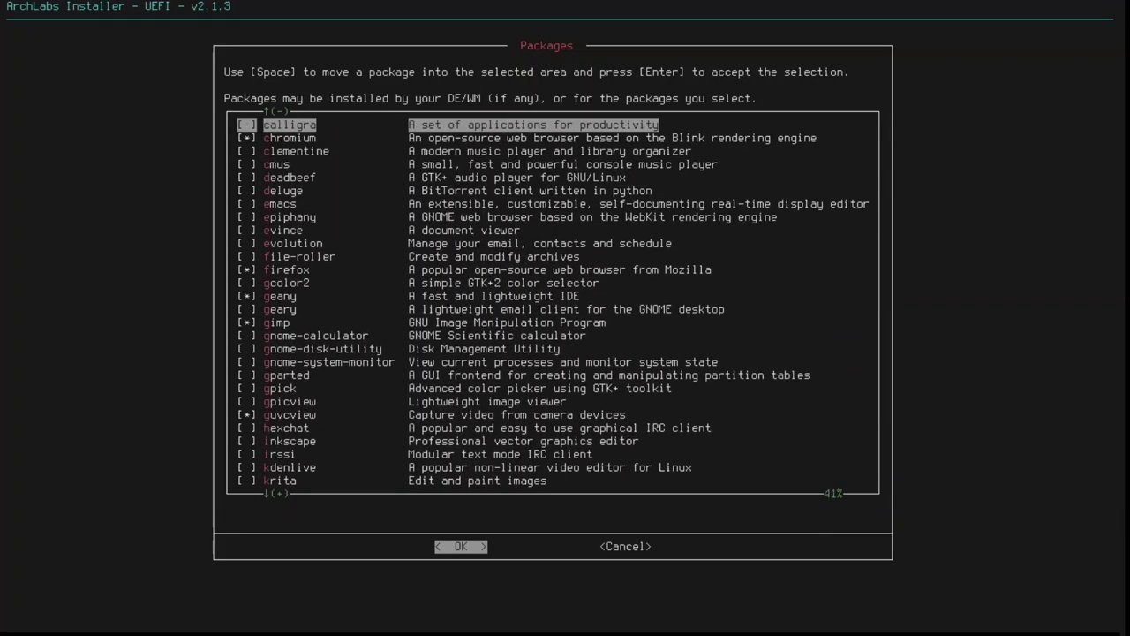
{"action": "key", "text": "Down"}
{"action": "key", "text": "Down"}
{"action": "key", "text": "Down"}
{"action": "key", "text": "Down"}
{"action": "key", "text": "Down"}
{"action": "key", "text": "Down"}
{"action": "key", "text": "Down"}
{"action": "key", "text": "Down"}
{"action": "key", "text": "Down"}
{"action": "key", "text": "Down"}
{"action": "key", "text": "Down"}
{"action": "key", "text": "Down"}
{"action": "key", "text": "Down"}
{"action": "key", "text": "Down"}
{"action": "key", "text": "Down"}
{"action": "key", "text": "Down"}
{"action": "key", "text": "Down"}
{"action": "key", "text": "Down"}
{"action": "key", "text": "Down"}
{"action": "key", "text": "Down"}
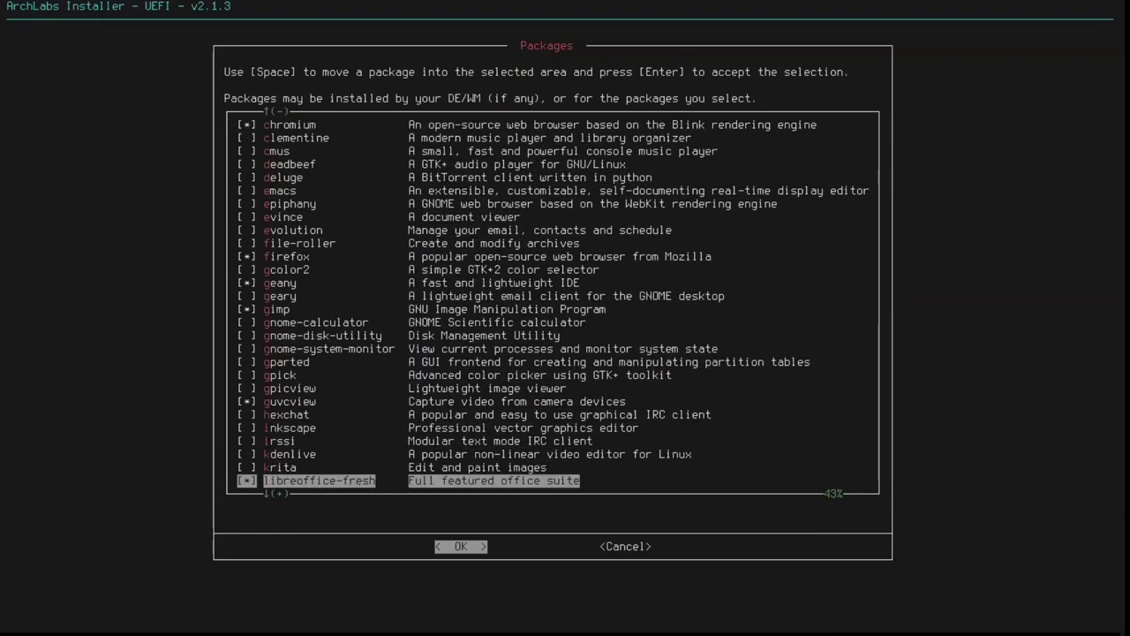
{"action": "key", "text": "Down"}
{"action": "key", "text": "Up"}
{"action": "key", "text": "Up"}
{"action": "key", "text": "Up"}
{"action": "key", "text": "space"}
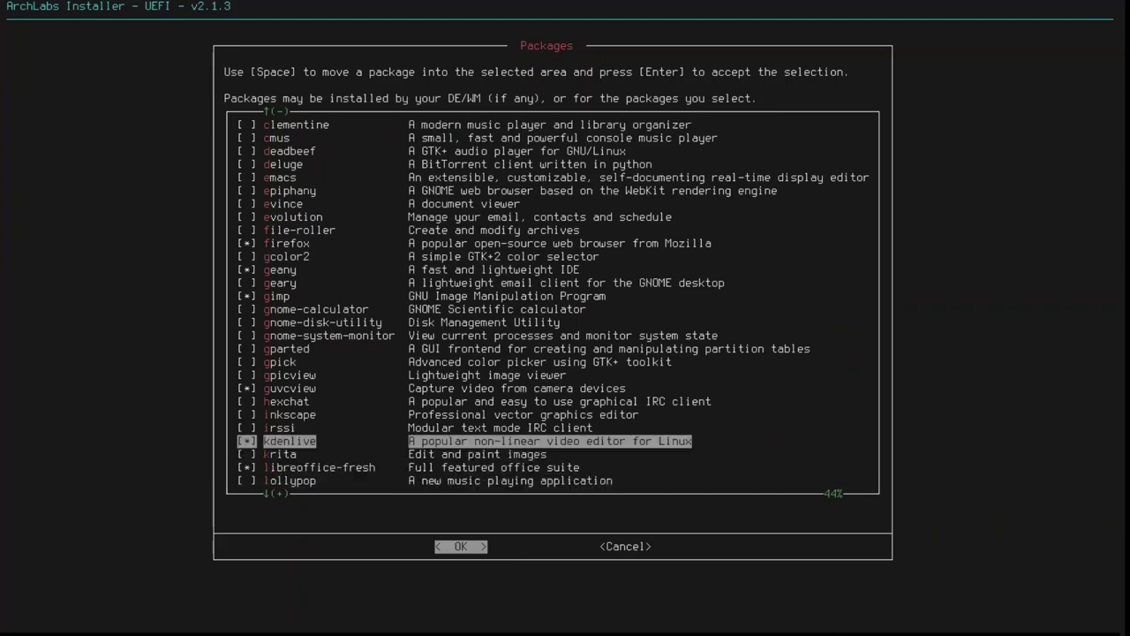
{"action": "key", "text": "Return"}
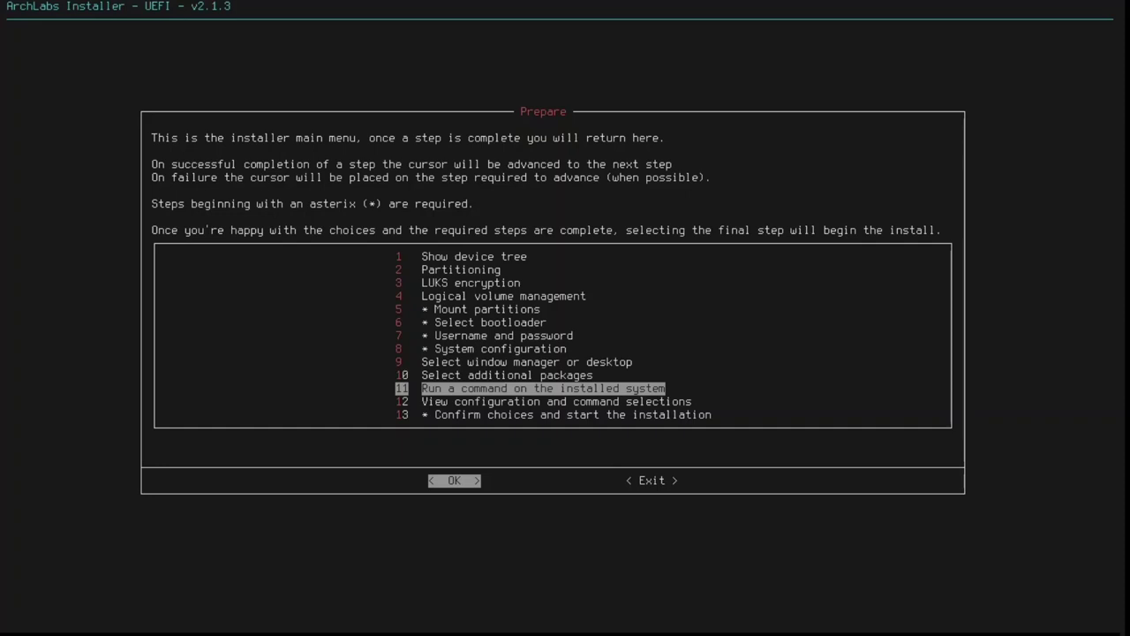
Review the configuration summary, then confirm the choices and start the installation
{"action": "key", "text": "Down"}
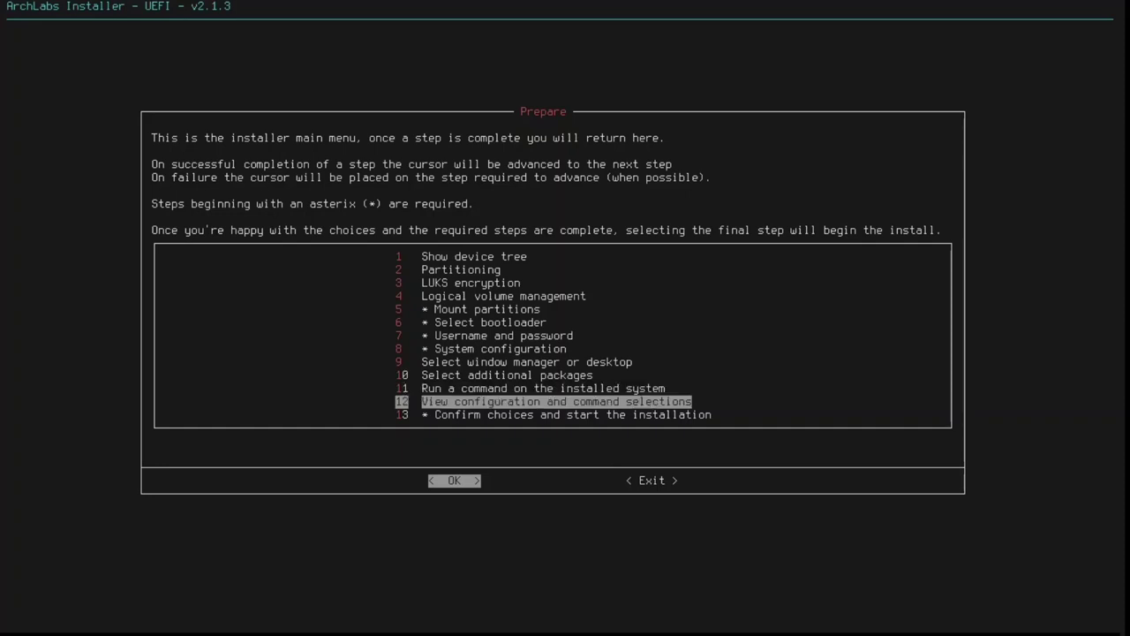
{"action": "key", "text": "Return"}
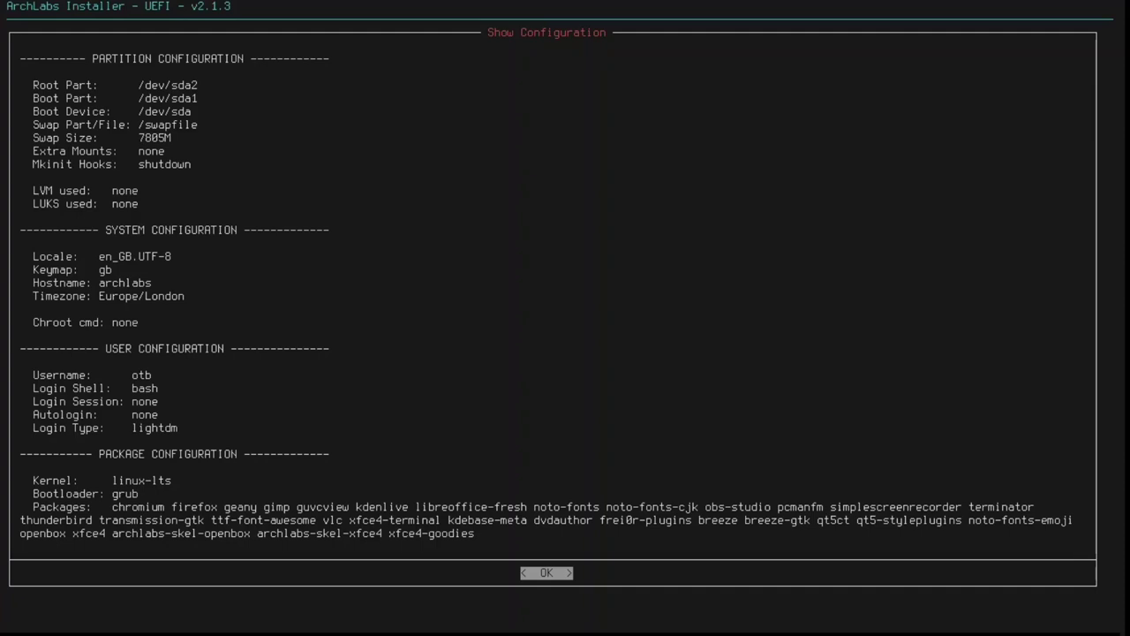
{"action": "key", "text": "Return"}
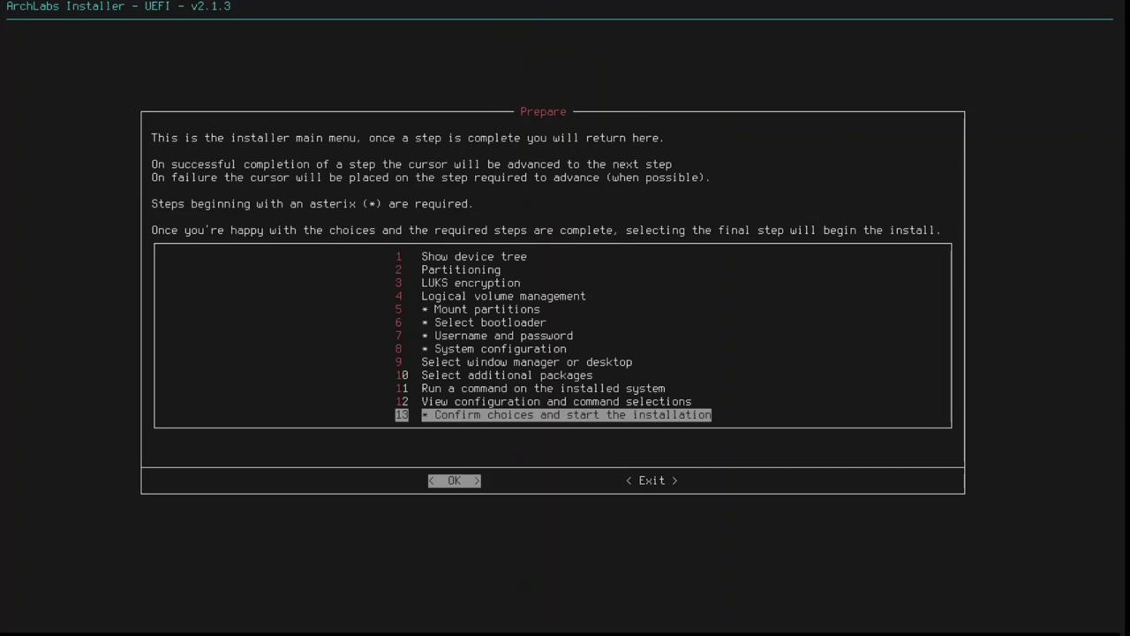
{"action": "key", "text": "Return"}
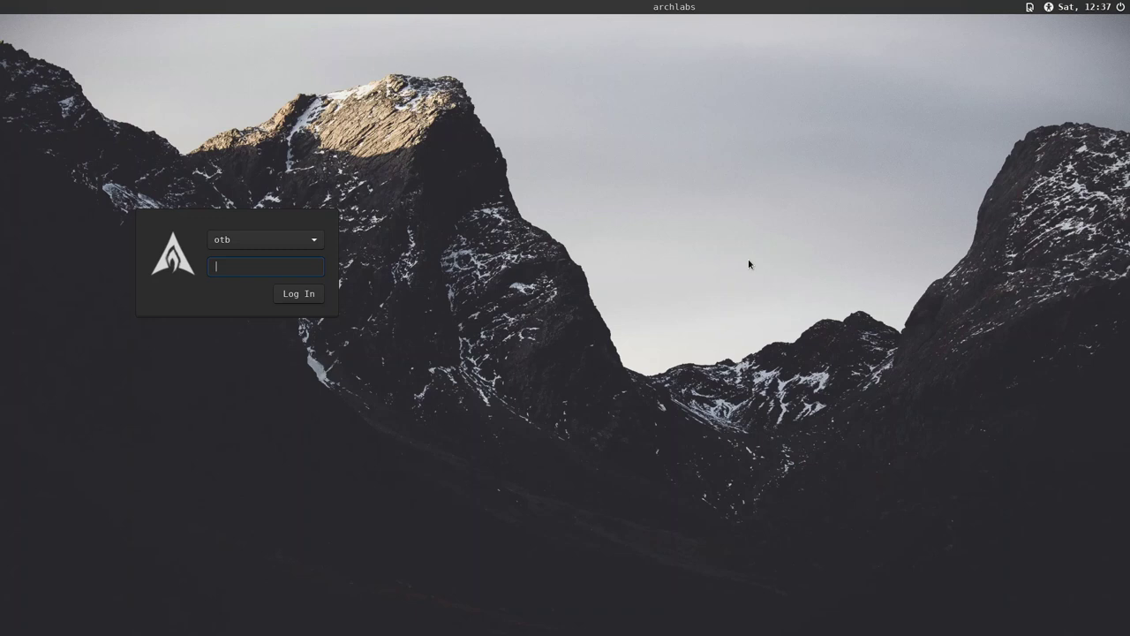
Enter the account password at the LightDM login screen to log in
{"action": "type", "text": "*****"}
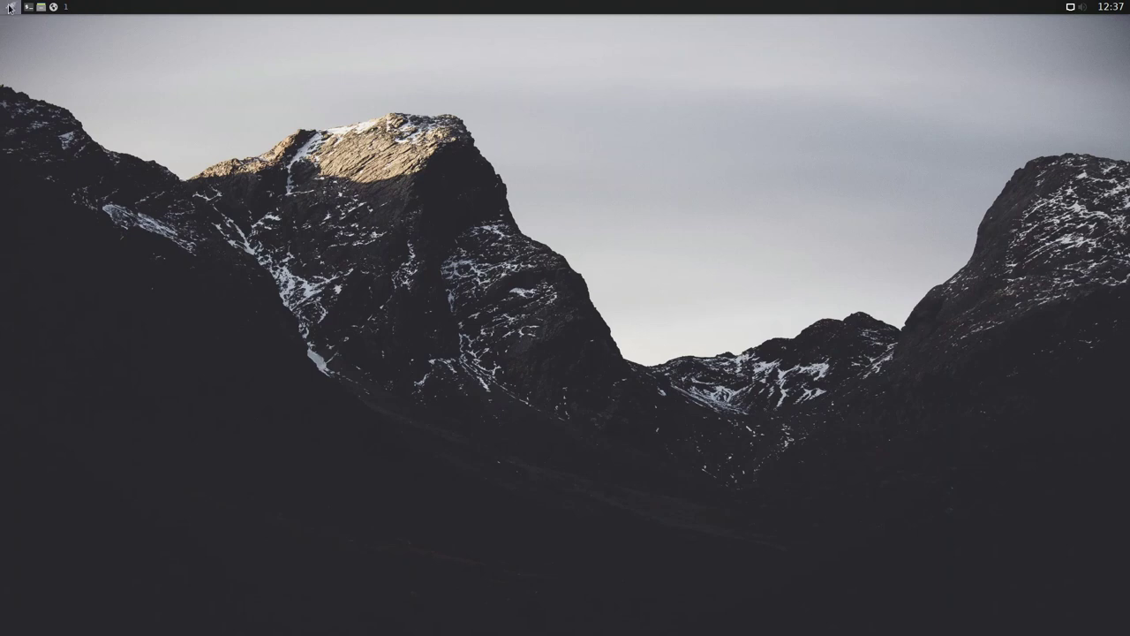
Open the application menu and browse its categories down to the System tools
{"action": "left_click", "coordinate": [11, 9]}
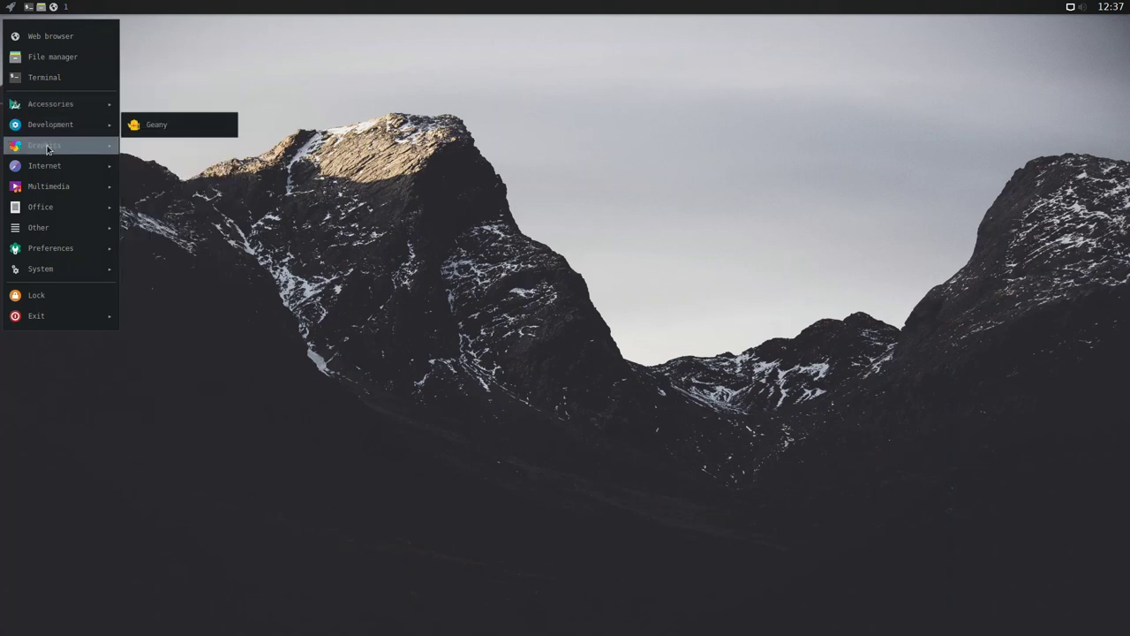
{"action": "mouse_move", "coordinate": [48, 152]}
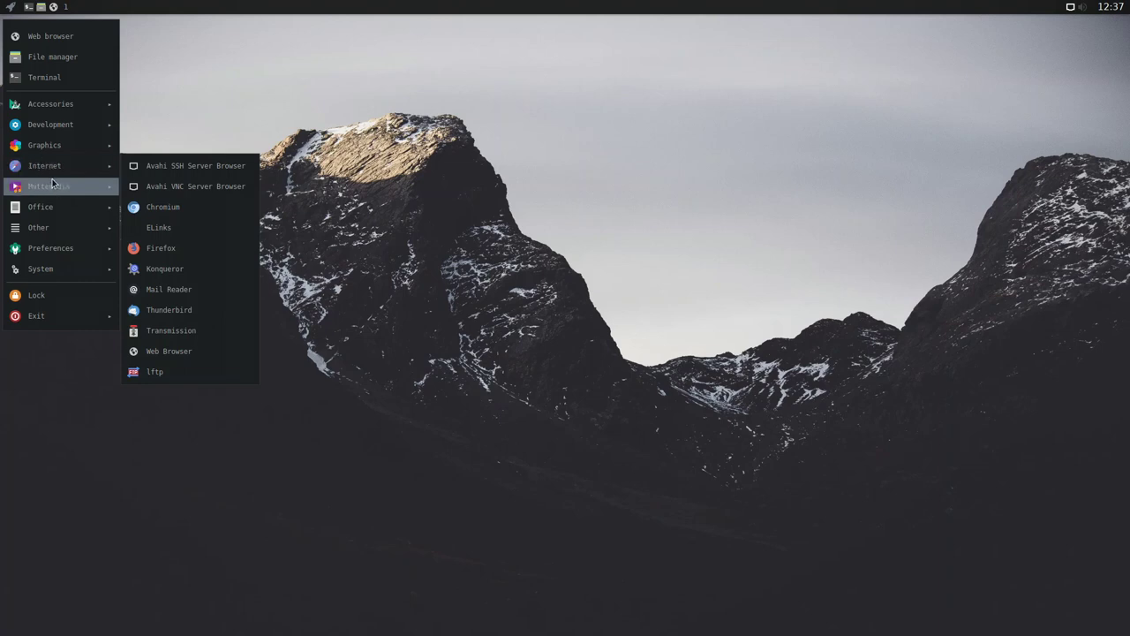
{"action": "mouse_move", "coordinate": [55, 216]}
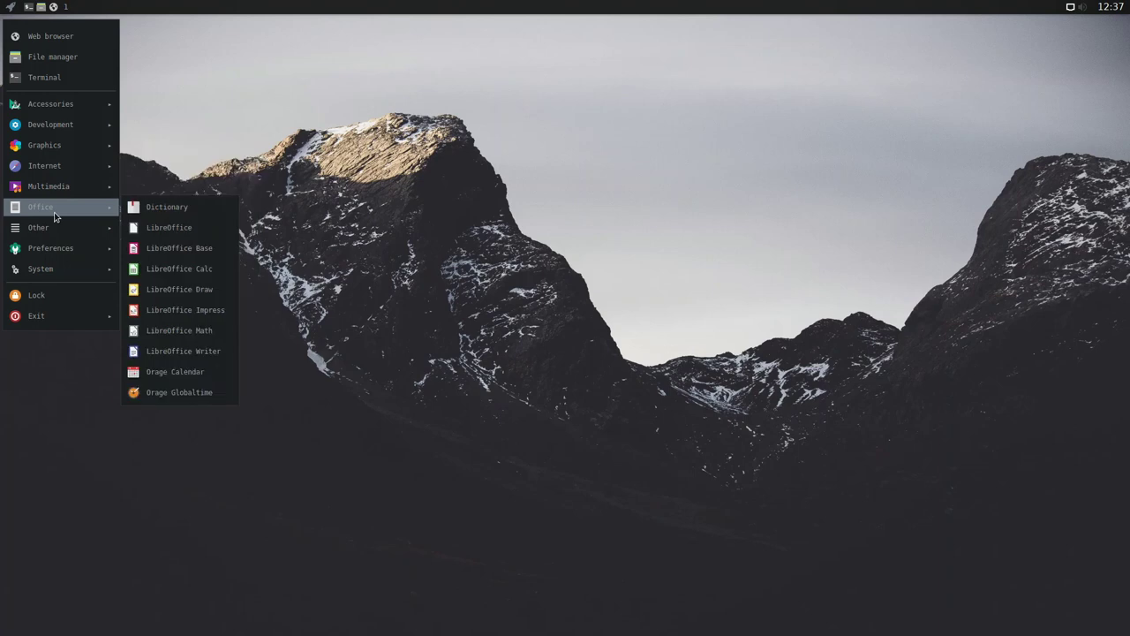
{"action": "mouse_move", "coordinate": [56, 236]}
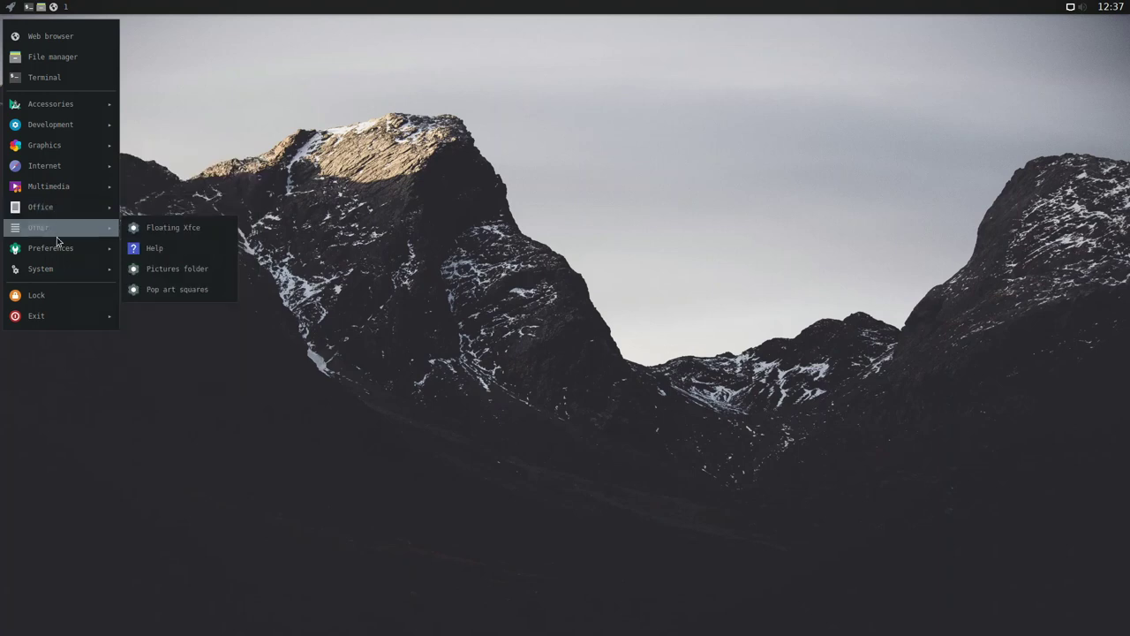
{"action": "mouse_move", "coordinate": [57, 256]}
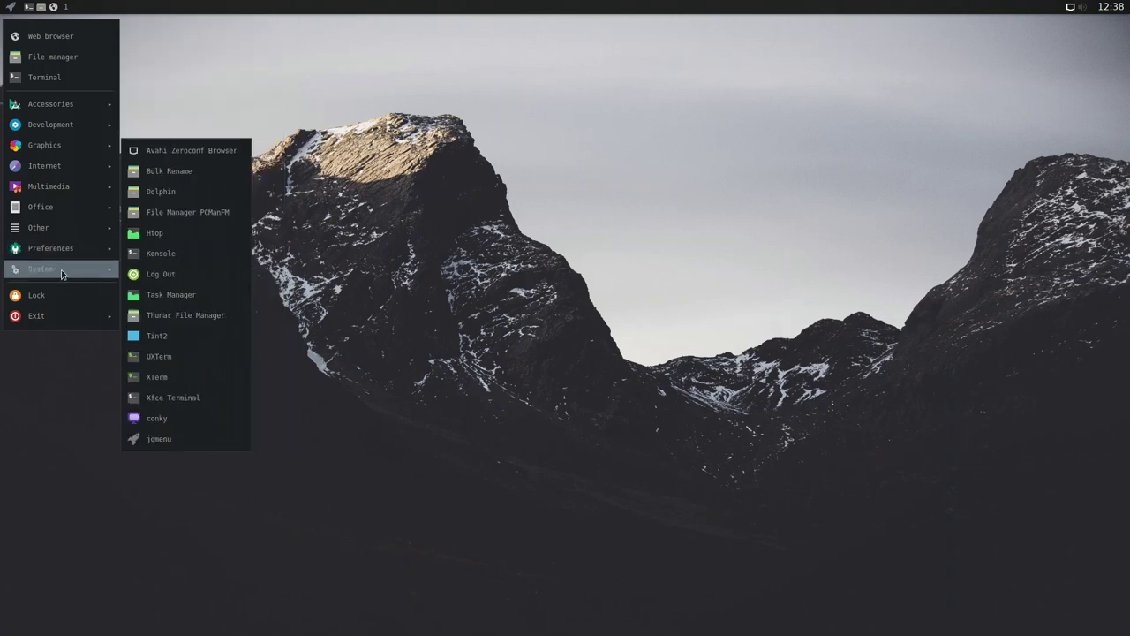
Launch Htop from the System submenu
{"action": "left_click", "coordinate": [196, 240]}
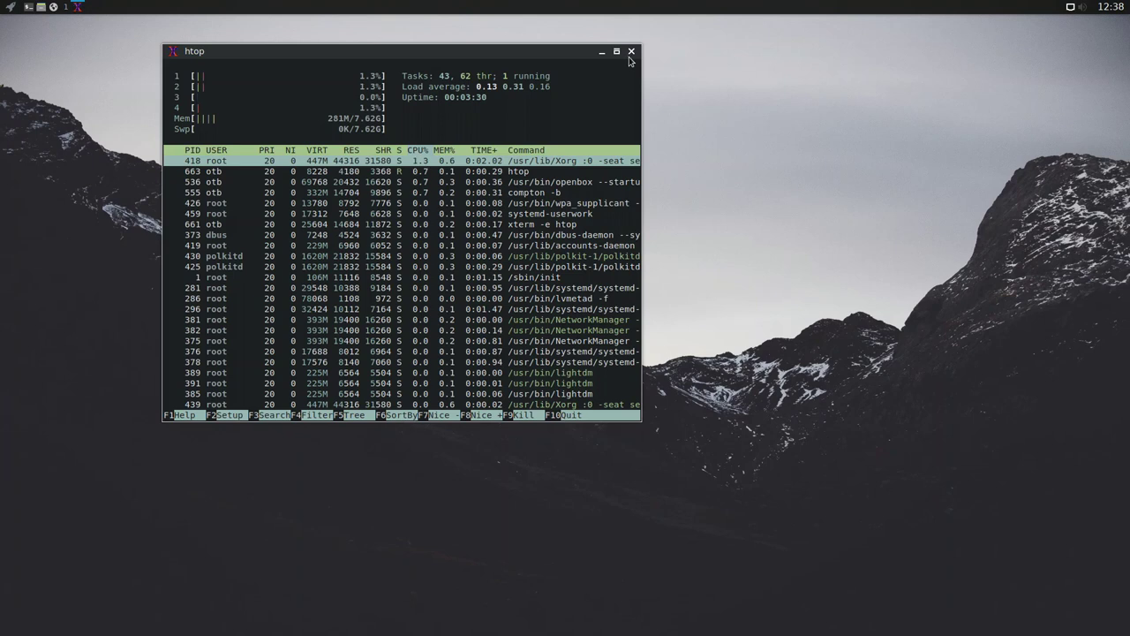
Close the htop window
{"action": "left_click", "coordinate": [632, 53]}
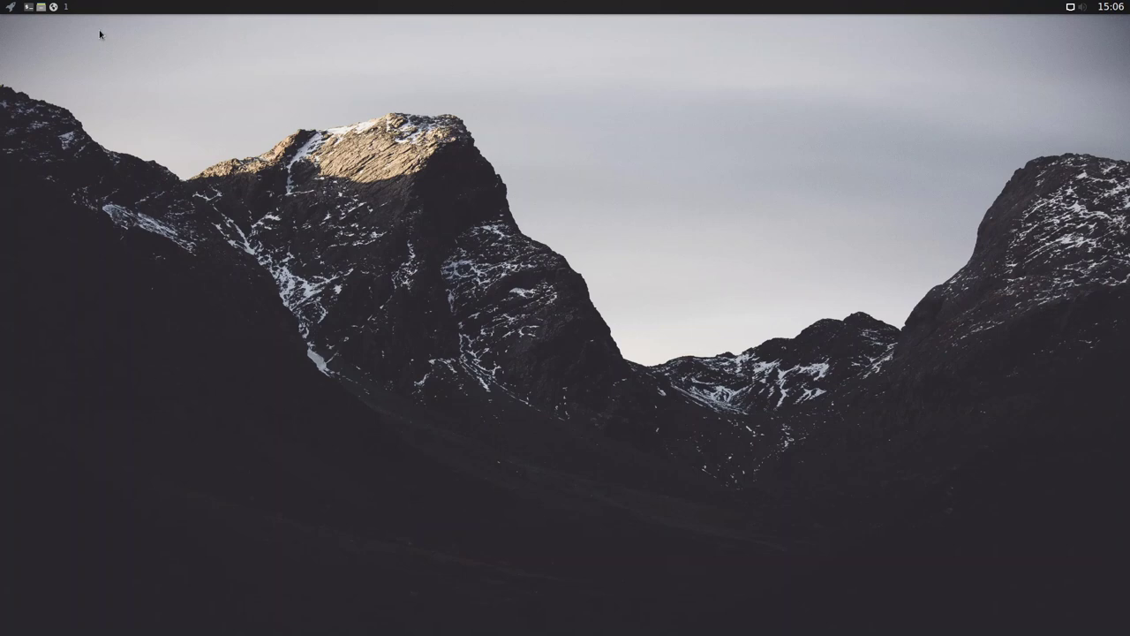
Open the Thunar file manager and check its About information
{"action": "left_click", "coordinate": [49, 8]}
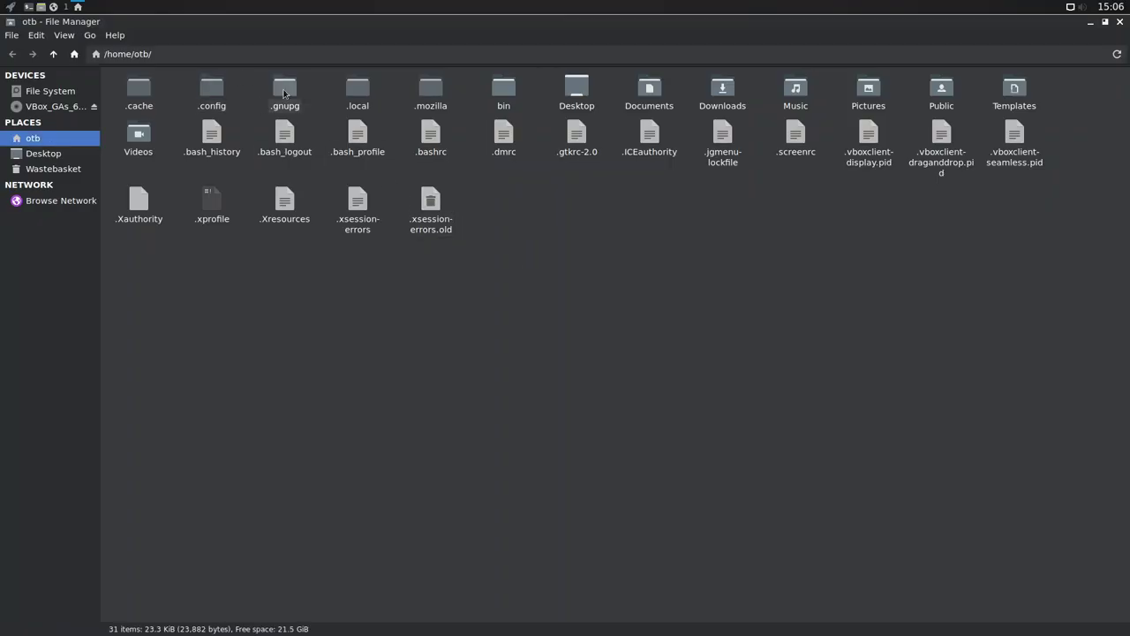
{"action": "left_click", "coordinate": [117, 36]}
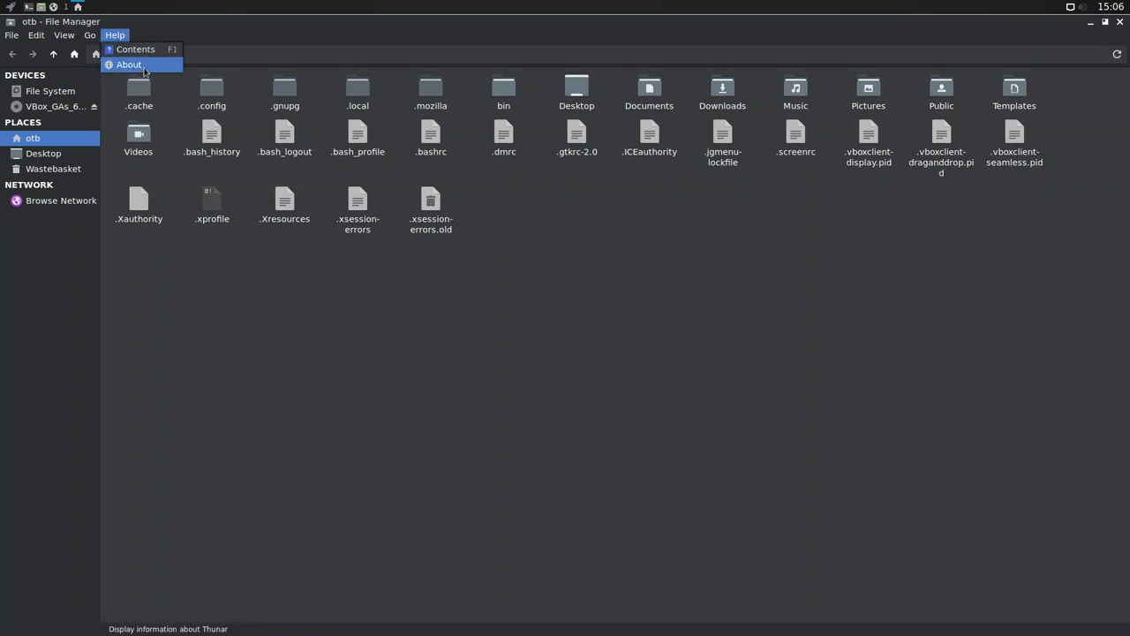
{"action": "left_click", "coordinate": [132, 63]}
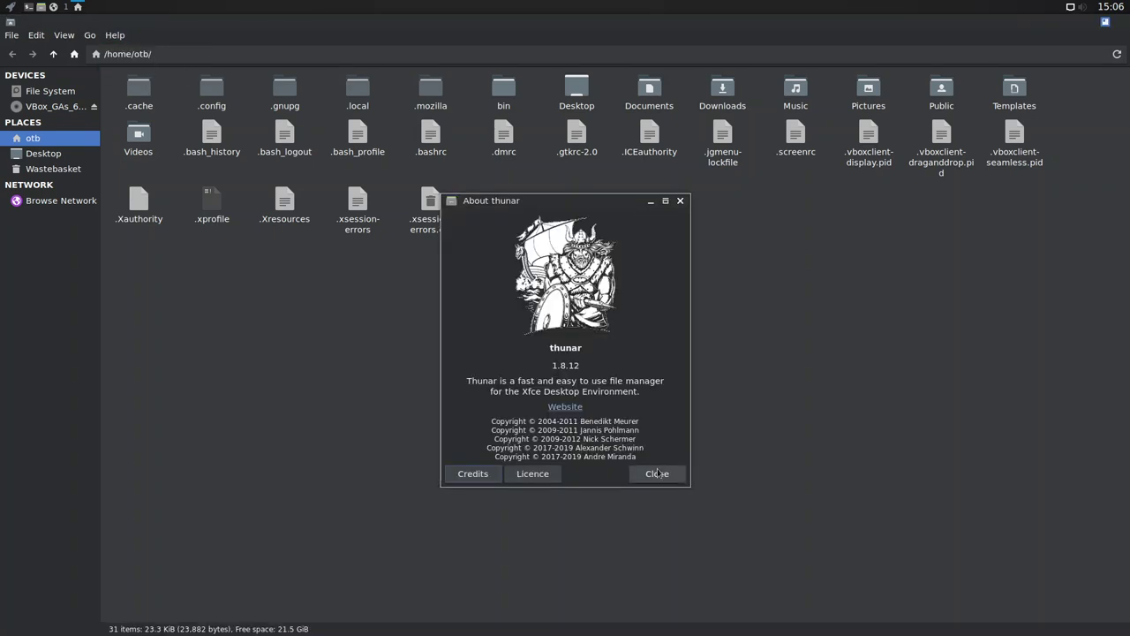
{"action": "left_click", "coordinate": [663, 480]}
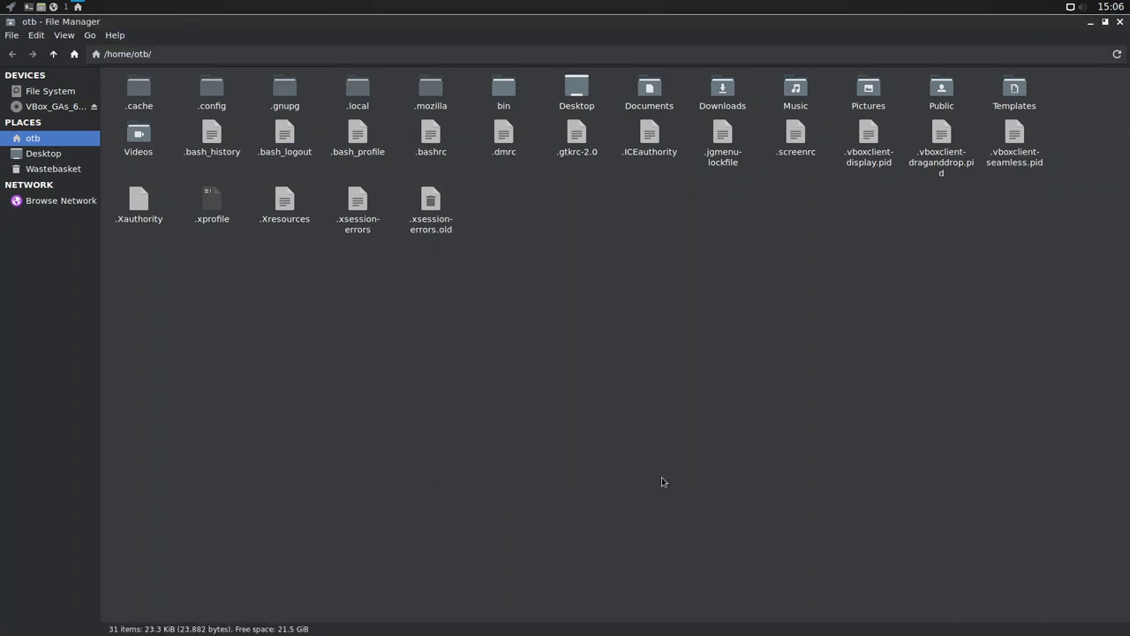
Navigate into the .config/openbox folder in the home directory
{"action": "left_click", "coordinate": [208, 88]}
{"action": "double_click", "coordinate": [208, 88]}
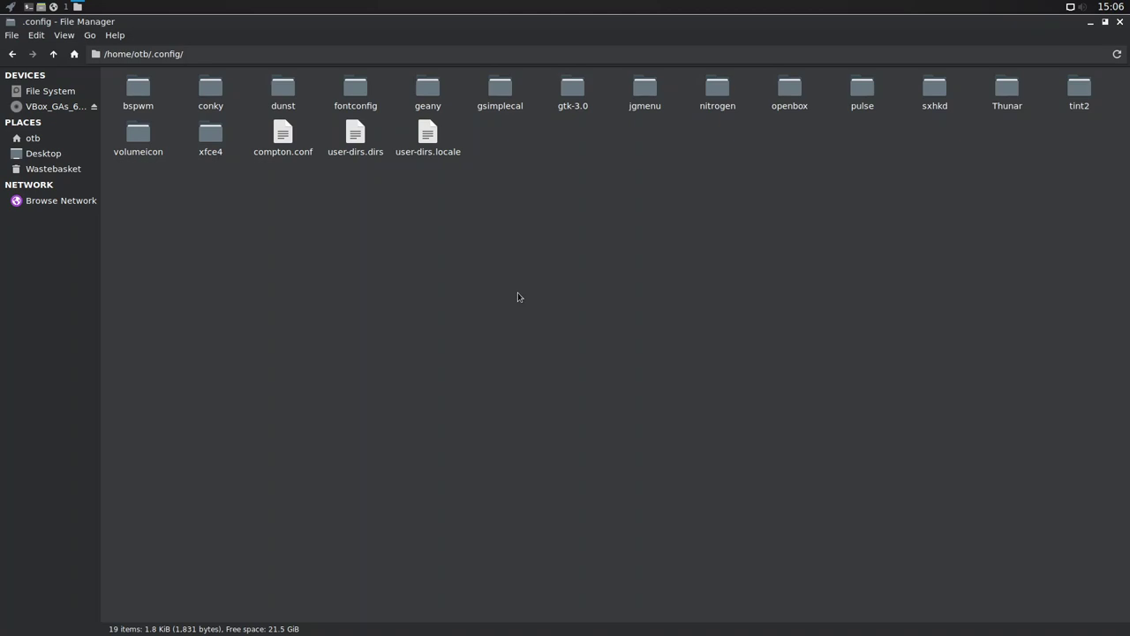
{"action": "double_click", "coordinate": [788, 88]}
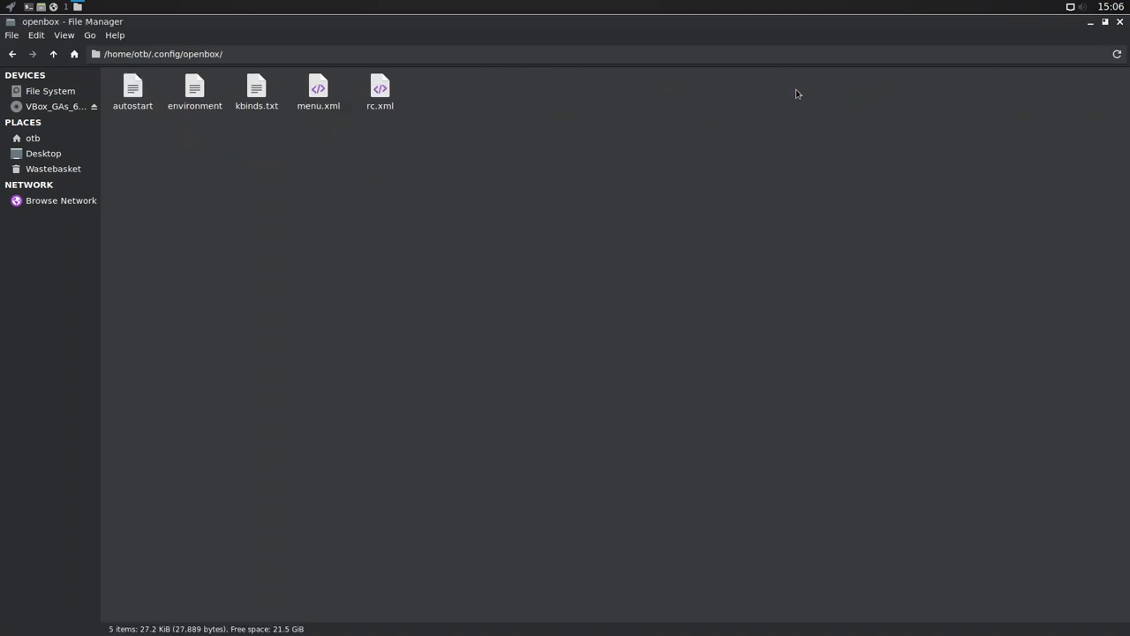
{"action": "left_click", "coordinate": [133, 85]}
{"action": "right_click", "coordinate": [132, 86]}
{"action": "left_click", "coordinate": [150, 89]}
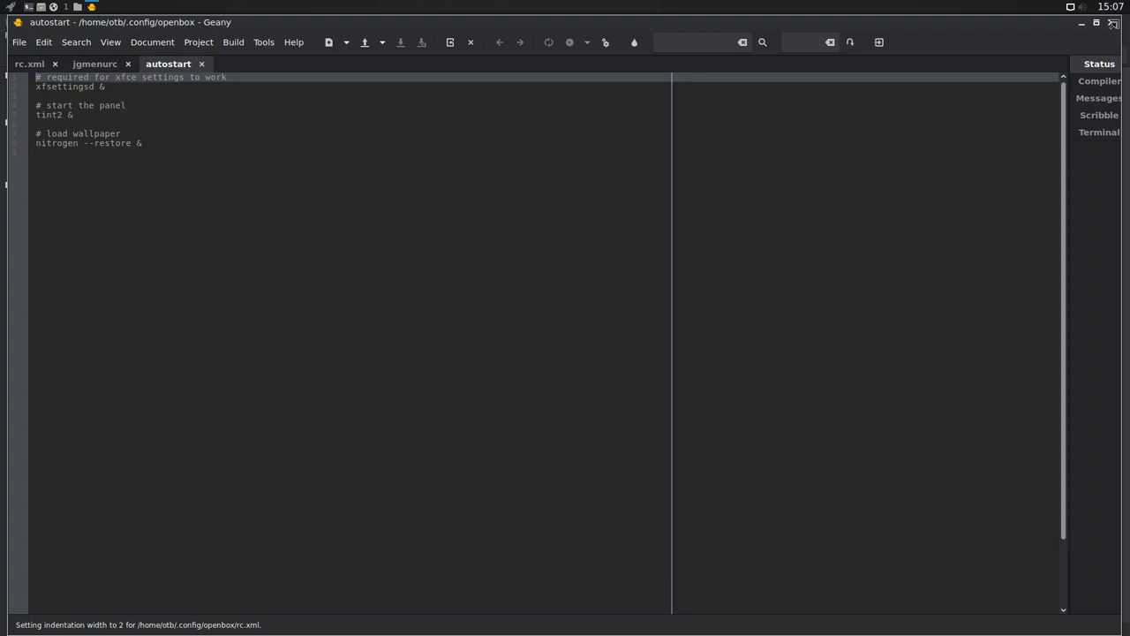
{"action": "left_click", "coordinate": [1113, 23]}
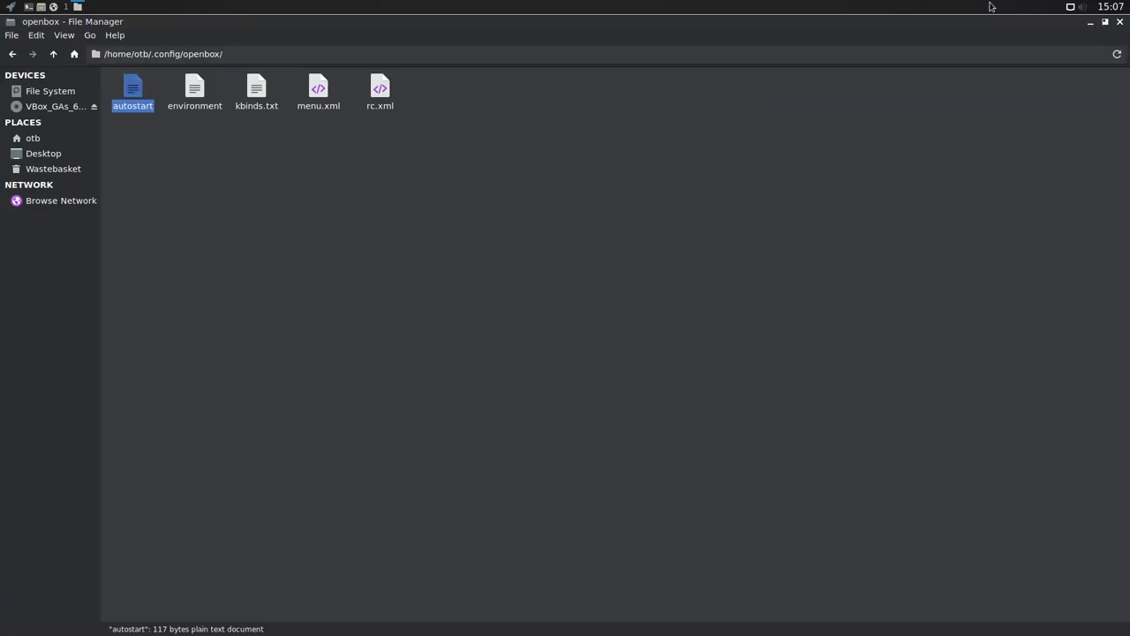
Close the file manager, toggle the application menu, then open and dismiss the desktop menu
{"action": "left_click", "coordinate": [1119, 23]}
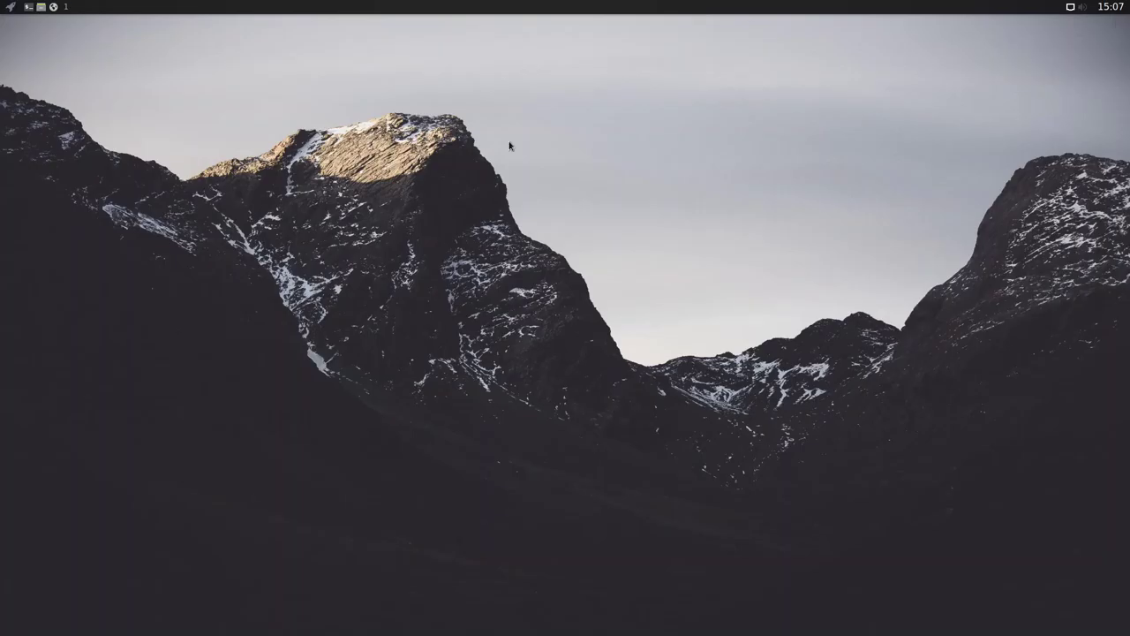
{"action": "left_click", "coordinate": [8, 8]}
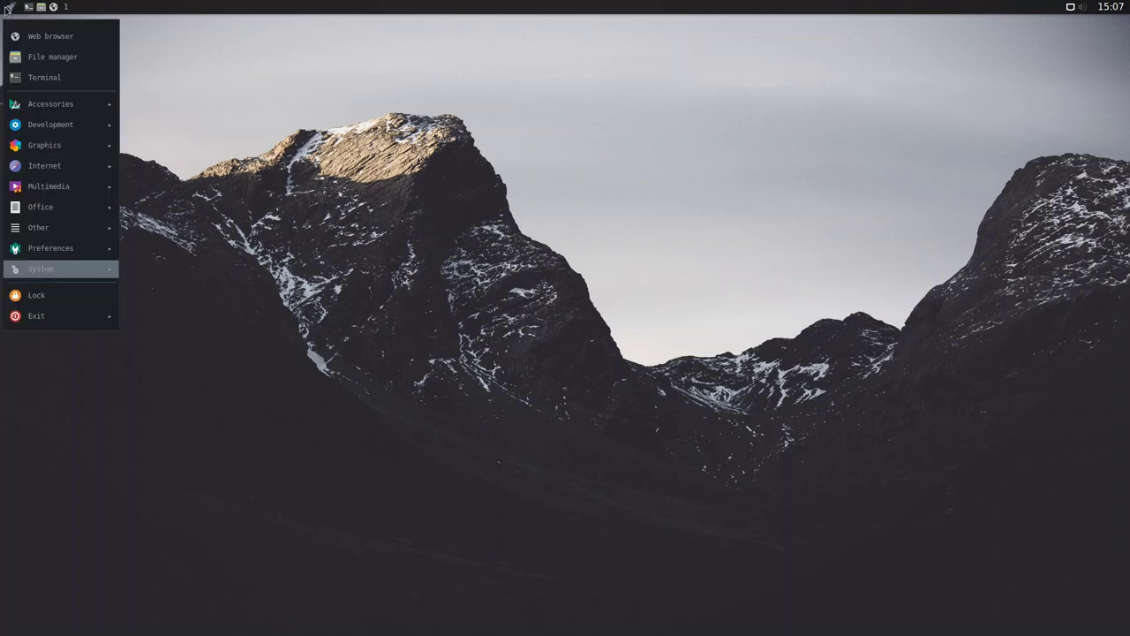
{"action": "left_click", "coordinate": [7, 8]}
{"action": "left_click", "coordinate": [7, 8]}
{"action": "left_click", "coordinate": [7, 8]}
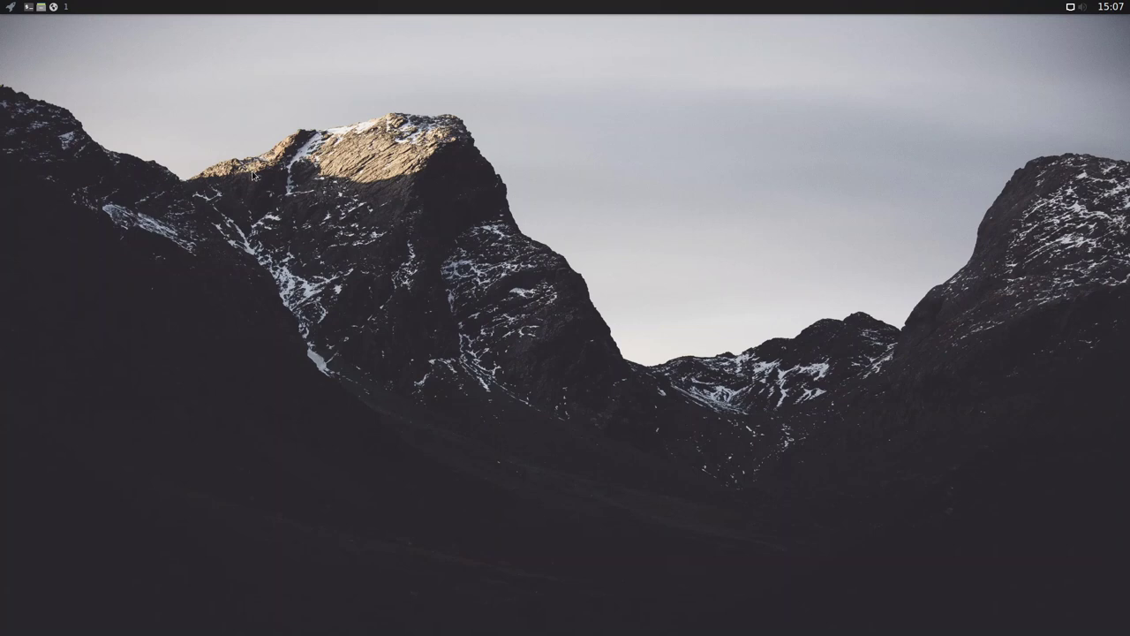
{"action": "right_click", "coordinate": [314, 95]}
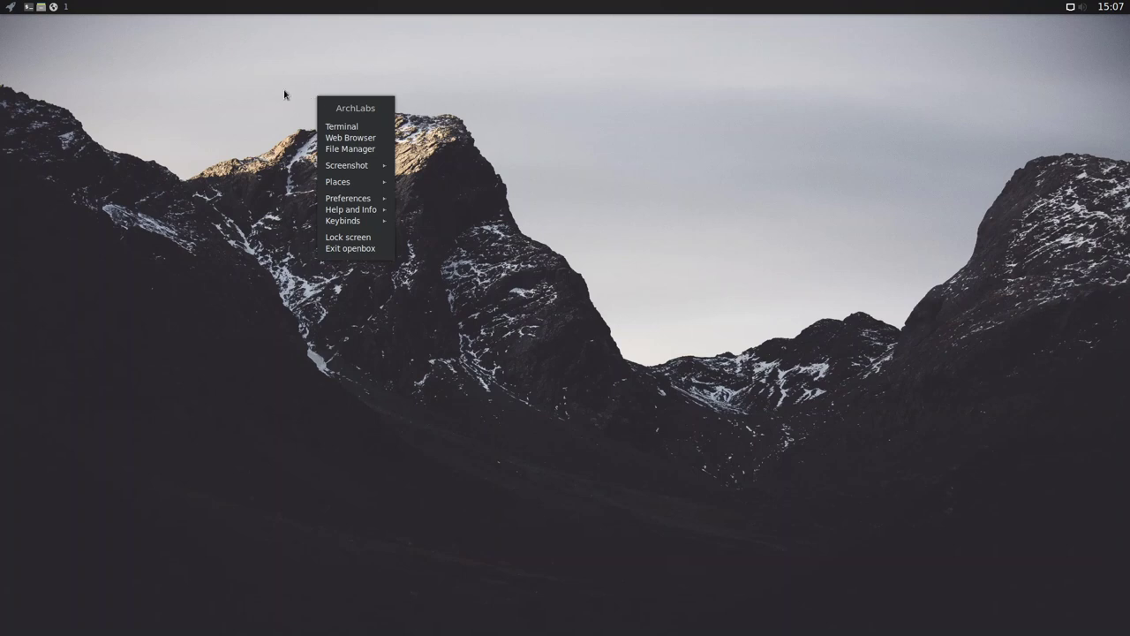
{"action": "left_click", "coordinate": [284, 97]}
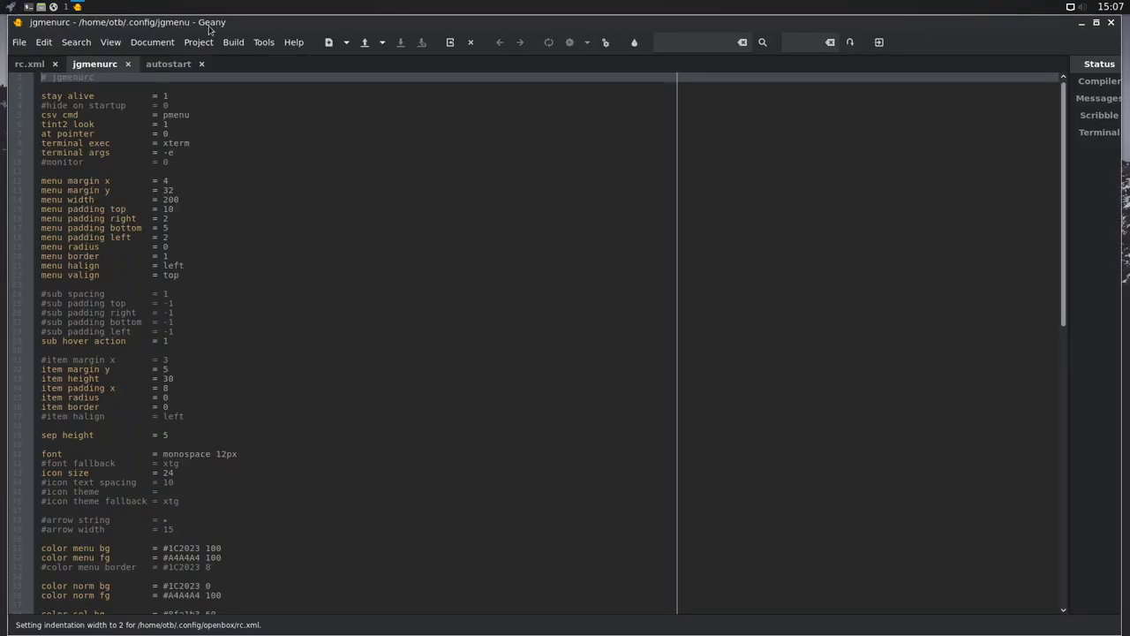
{"action": "scroll", "coordinate": [154, 213], "scroll_direction": "down", "scroll_amount": 5}
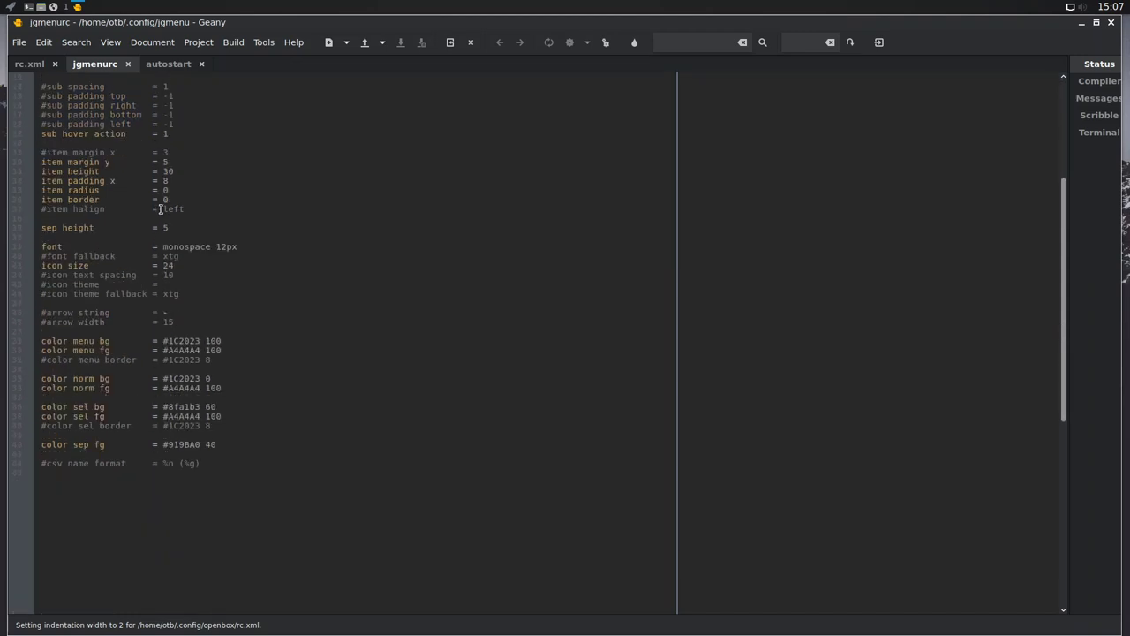
{"action": "scroll", "coordinate": [155, 210], "scroll_direction": "up", "scroll_amount": 5}
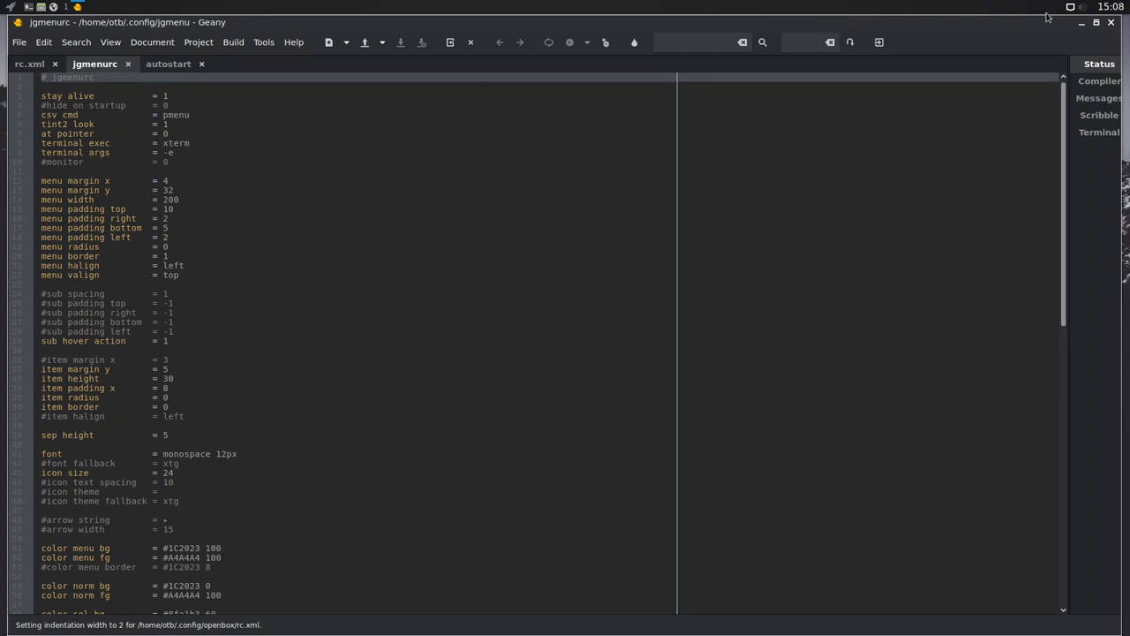
{"action": "left_click", "coordinate": [1110, 23]}
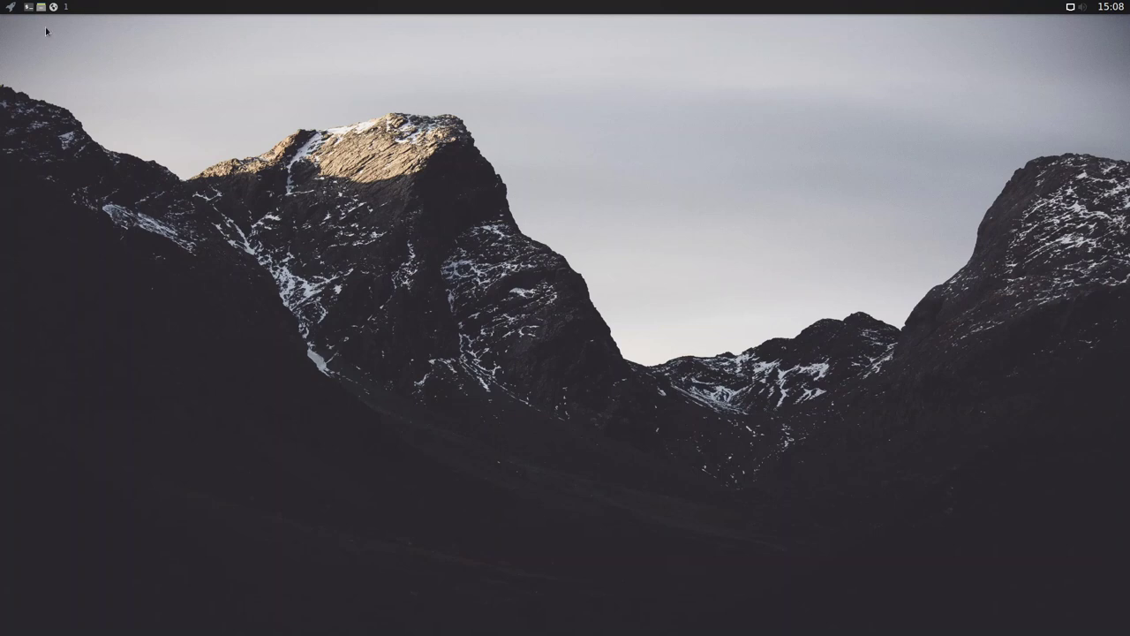
Open jgmenu, look through its Graphics submenu, then dismiss it to show only the wallpaper
{"action": "left_click", "coordinate": [10, 6]}
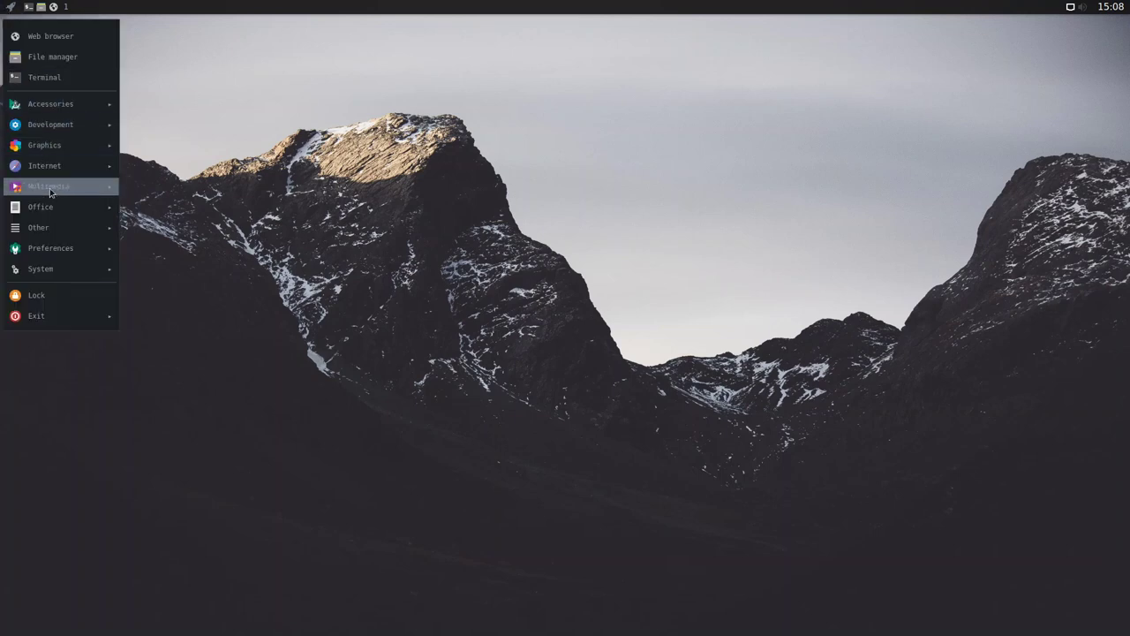
{"action": "mouse_move", "coordinate": [51, 189]}
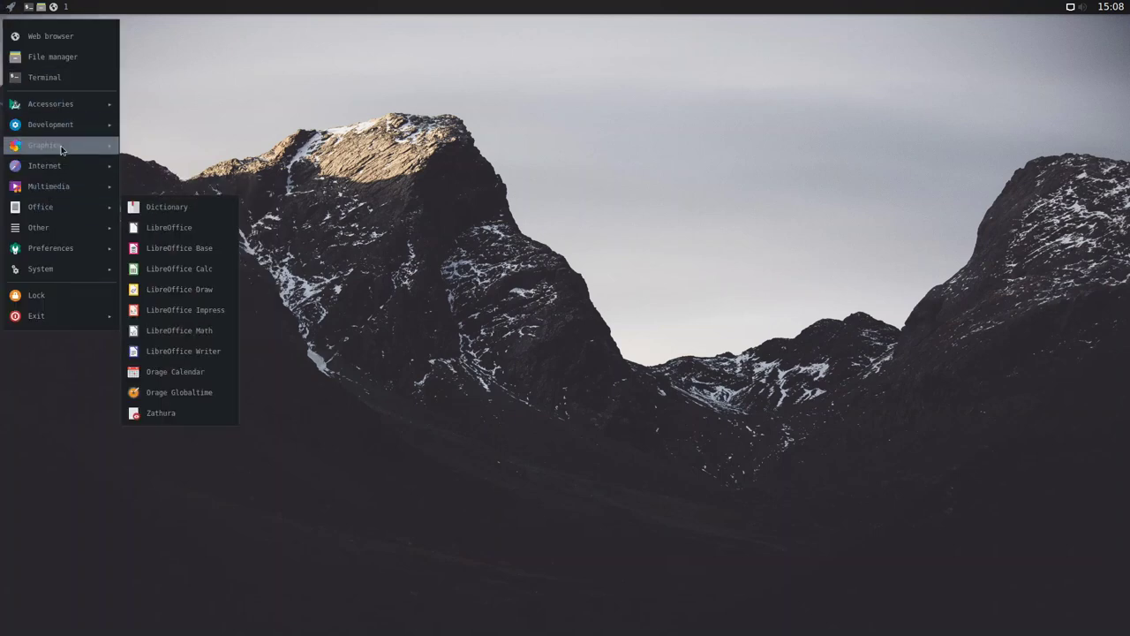
{"action": "mouse_move", "coordinate": [60, 148]}
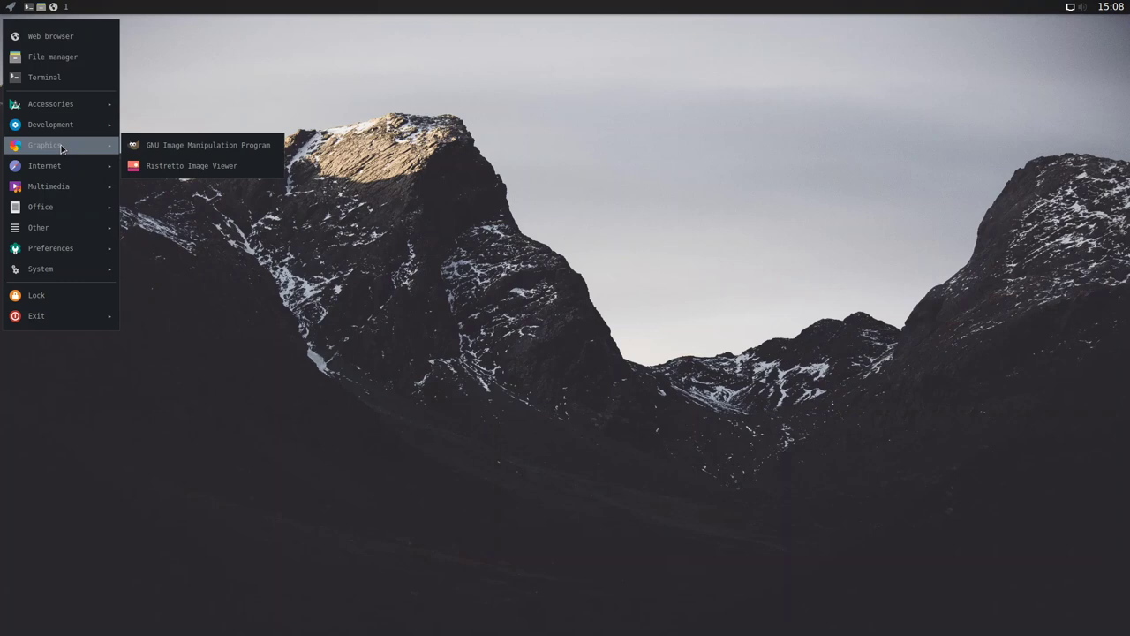
{"action": "left_click", "coordinate": [290, 99]}
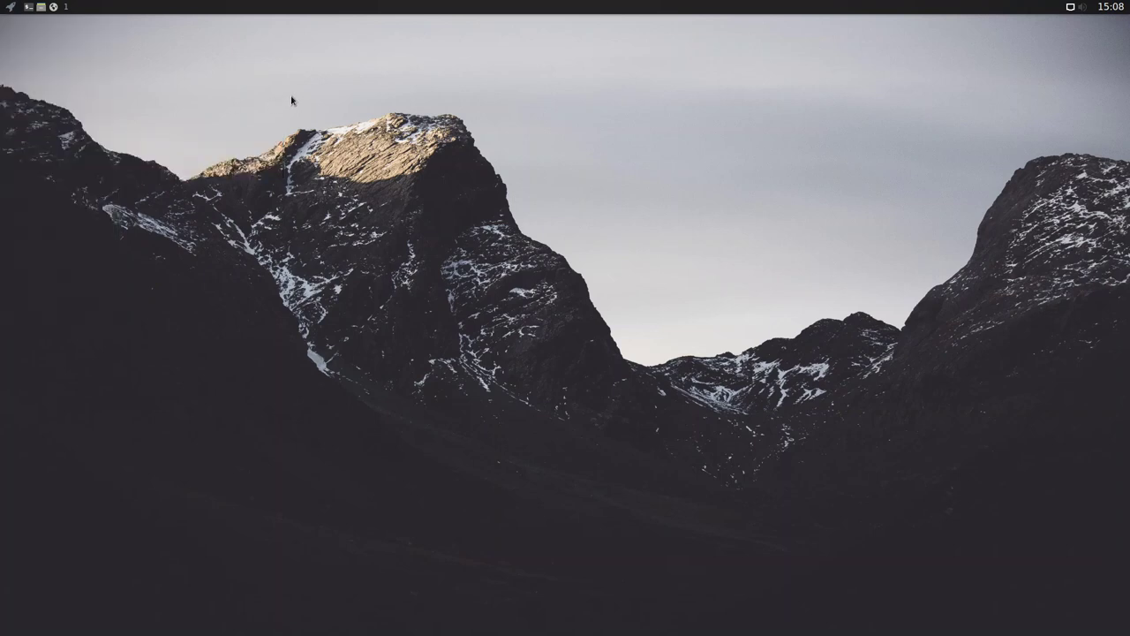
Browse the empty Documents folder via Places in the root menu, then close the file manager
{"action": "right_click", "coordinate": [203, 72]}
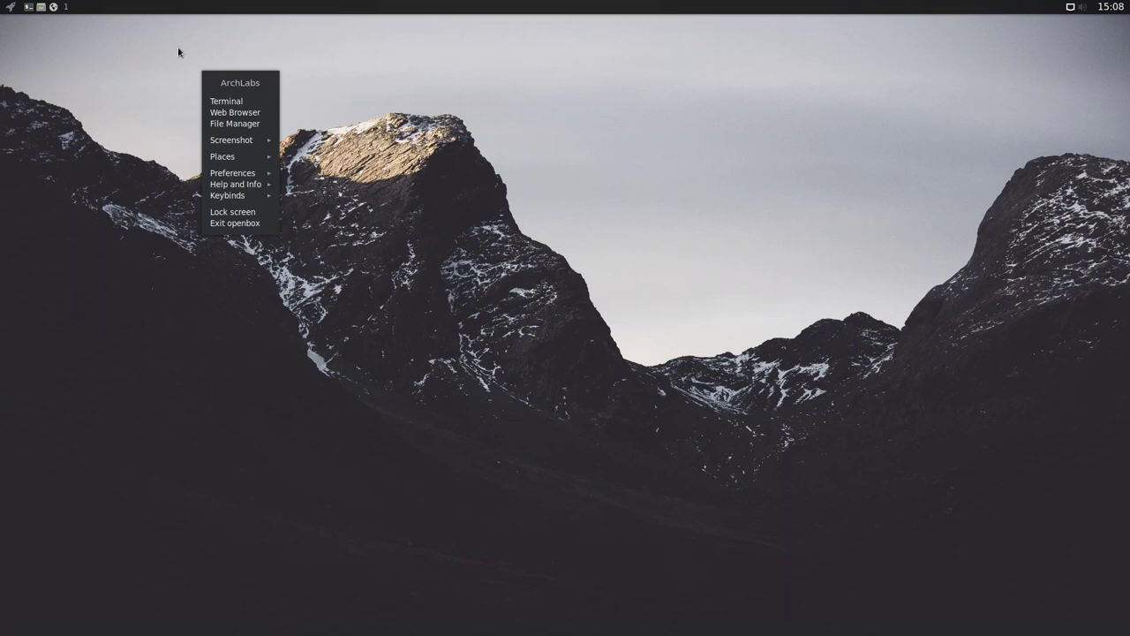
{"action": "mouse_move", "coordinate": [250, 142]}
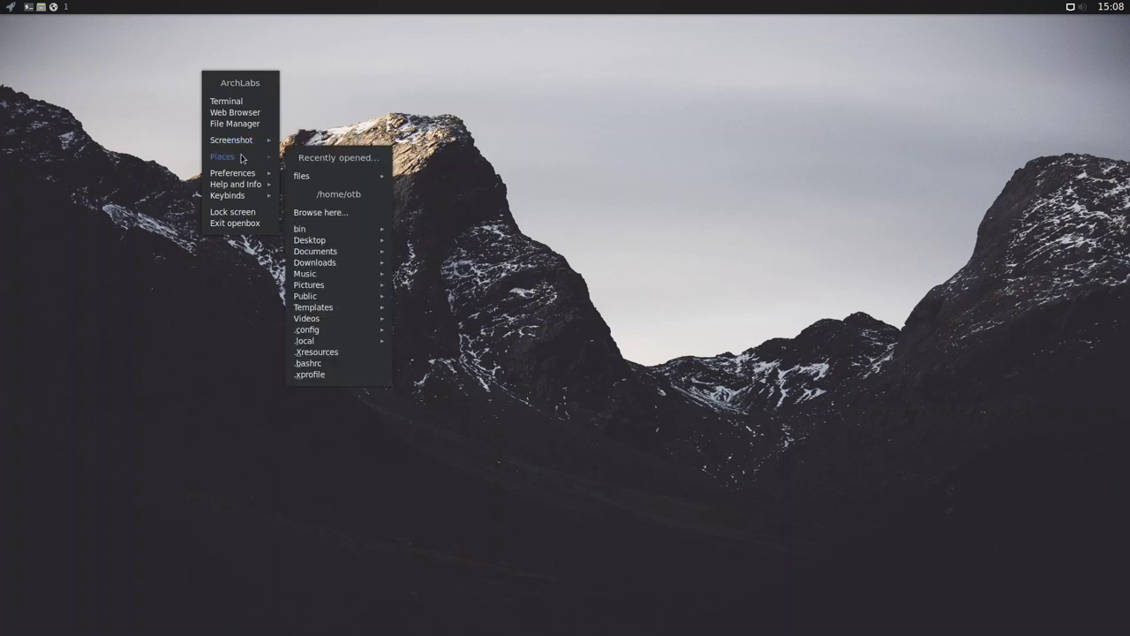
{"action": "mouse_move", "coordinate": [346, 257]}
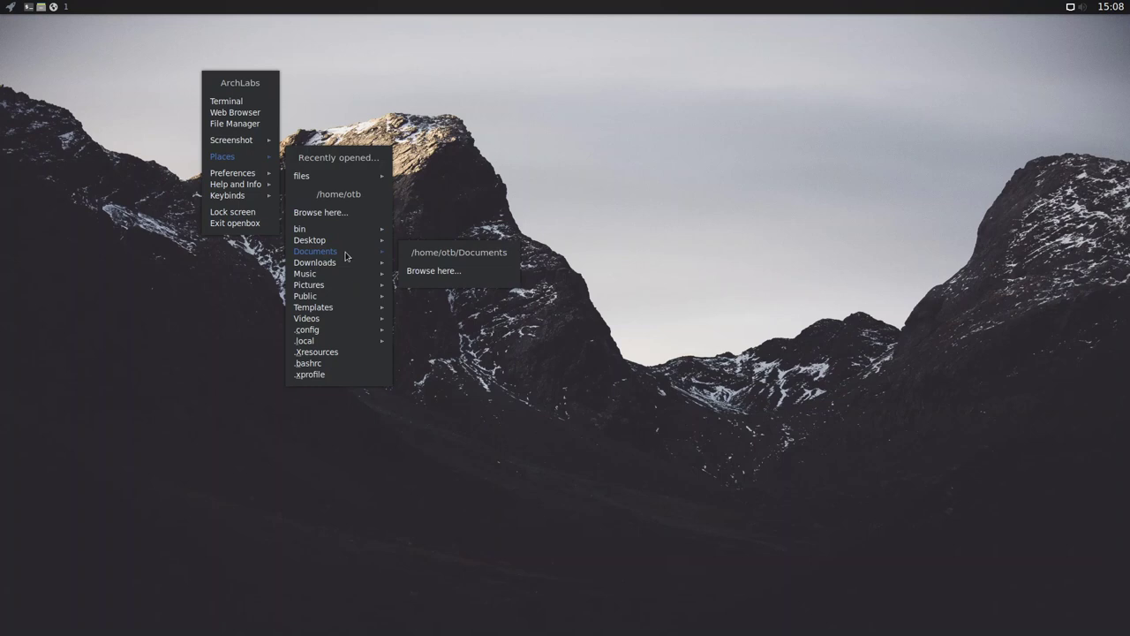
{"action": "left_click", "coordinate": [438, 273]}
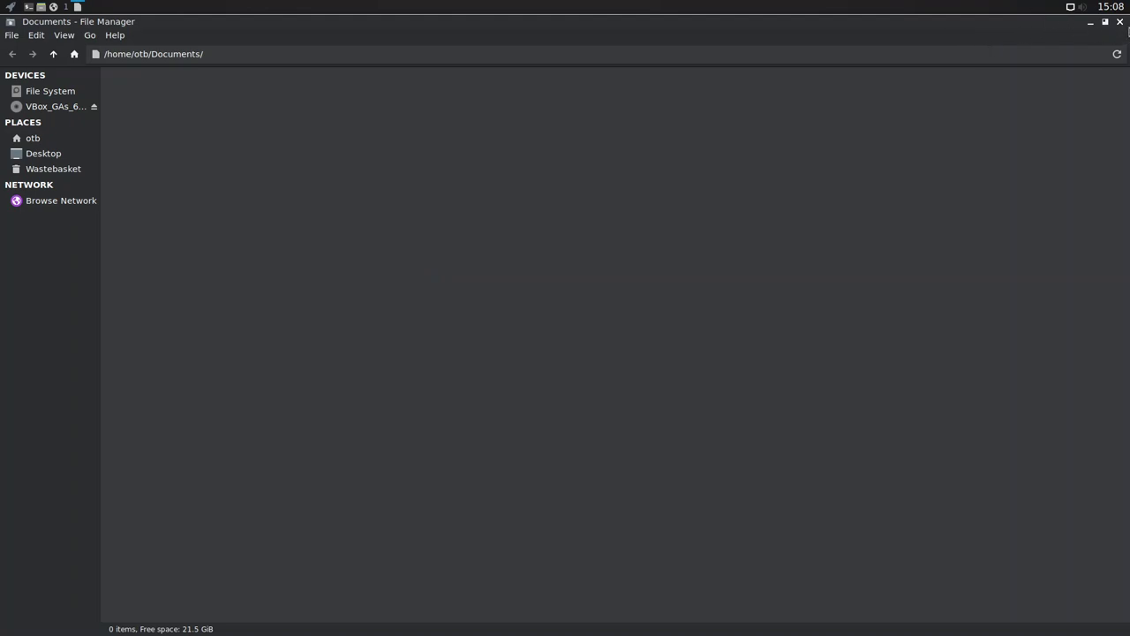
{"action": "left_click", "coordinate": [1119, 22]}
Open Obconf from Preferences > Openbox, scroll the theme list, and close it with ArchLabs-Dark kept
{"action": "right_click", "coordinate": [375, 118]}
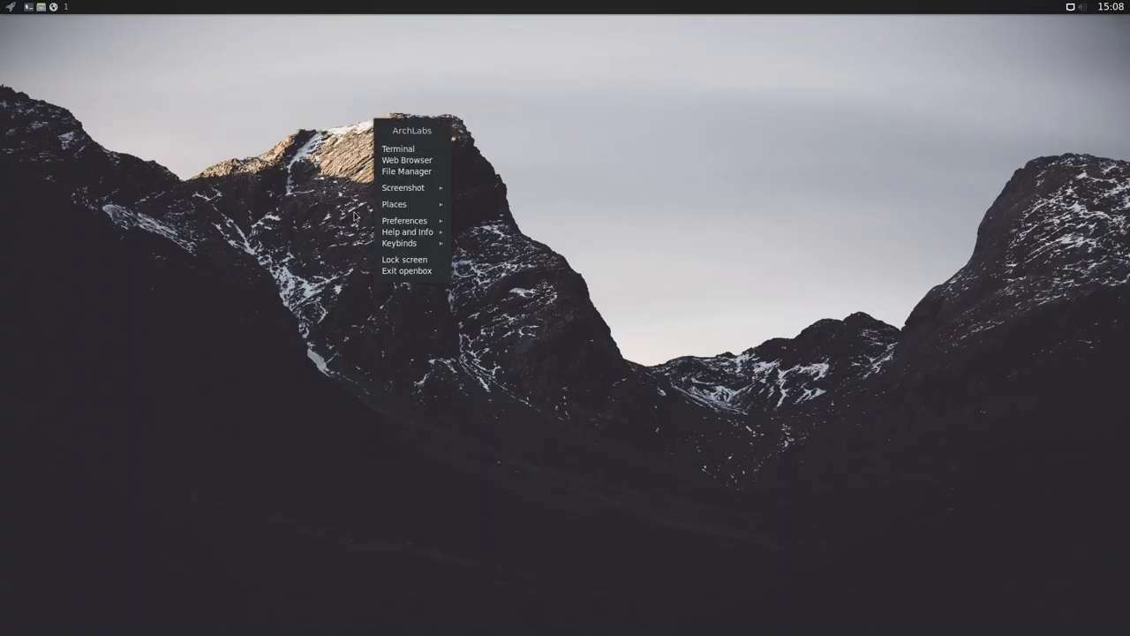
{"action": "mouse_move", "coordinate": [415, 224]}
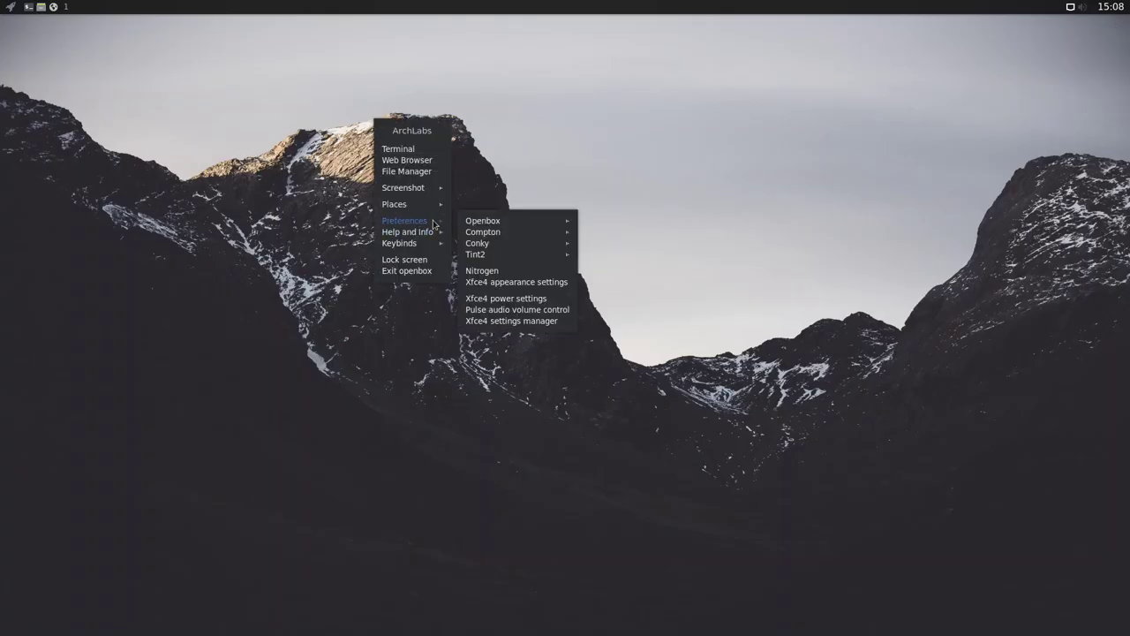
{"action": "mouse_move", "coordinate": [493, 223]}
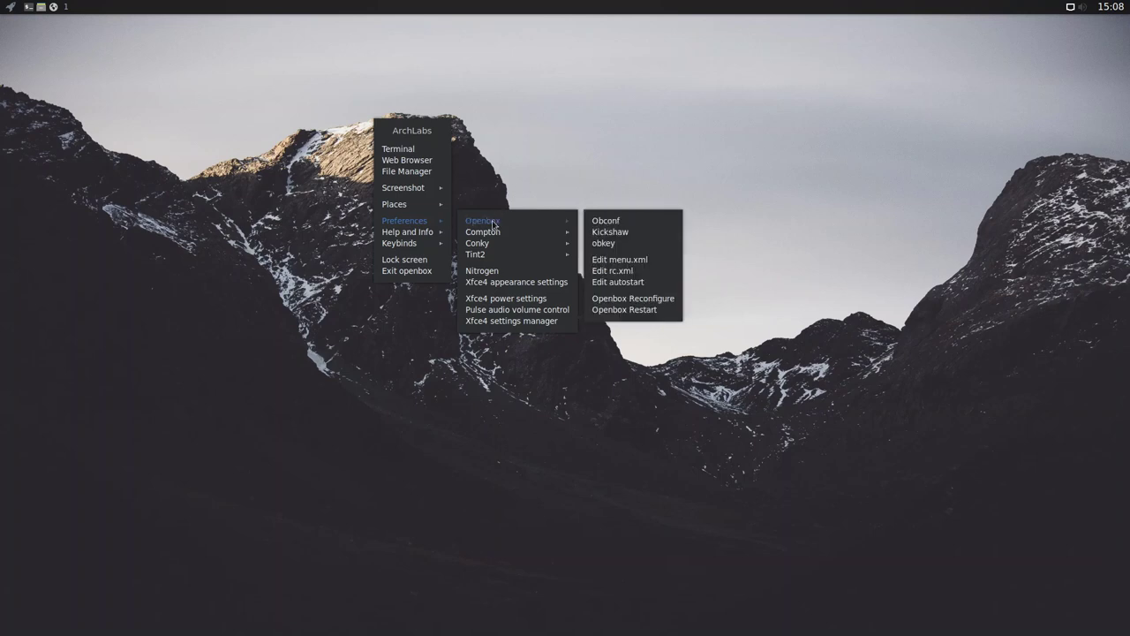
{"action": "left_click", "coordinate": [607, 226]}
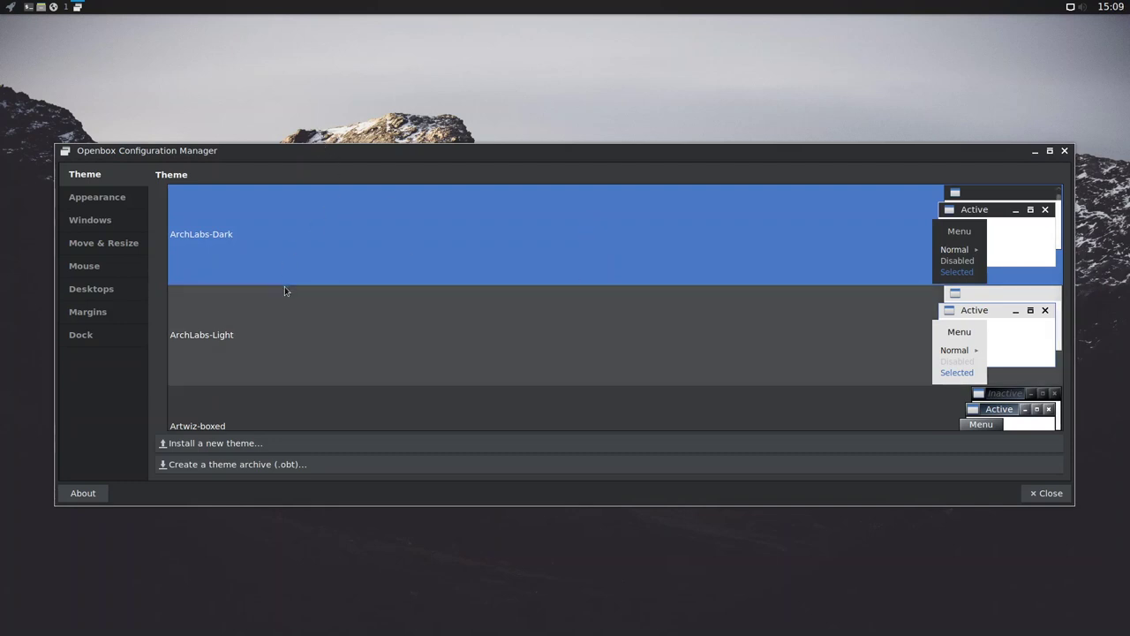
{"action": "scroll", "coordinate": [285, 288], "scroll_direction": "down", "scroll_amount": 2}
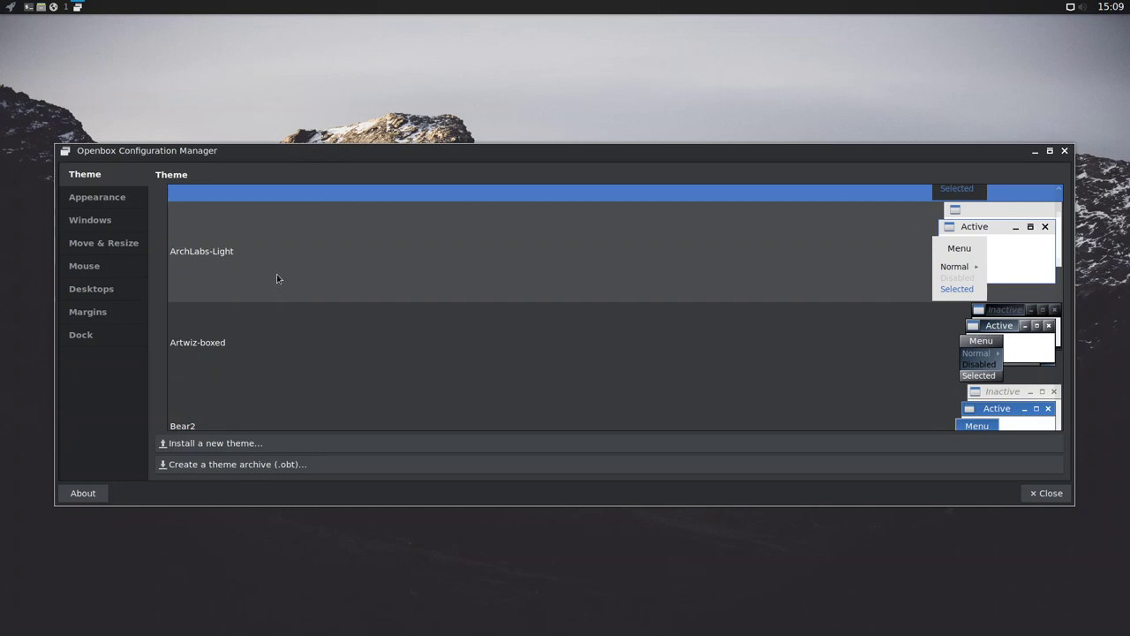
{"action": "left_click", "coordinate": [1047, 493]}
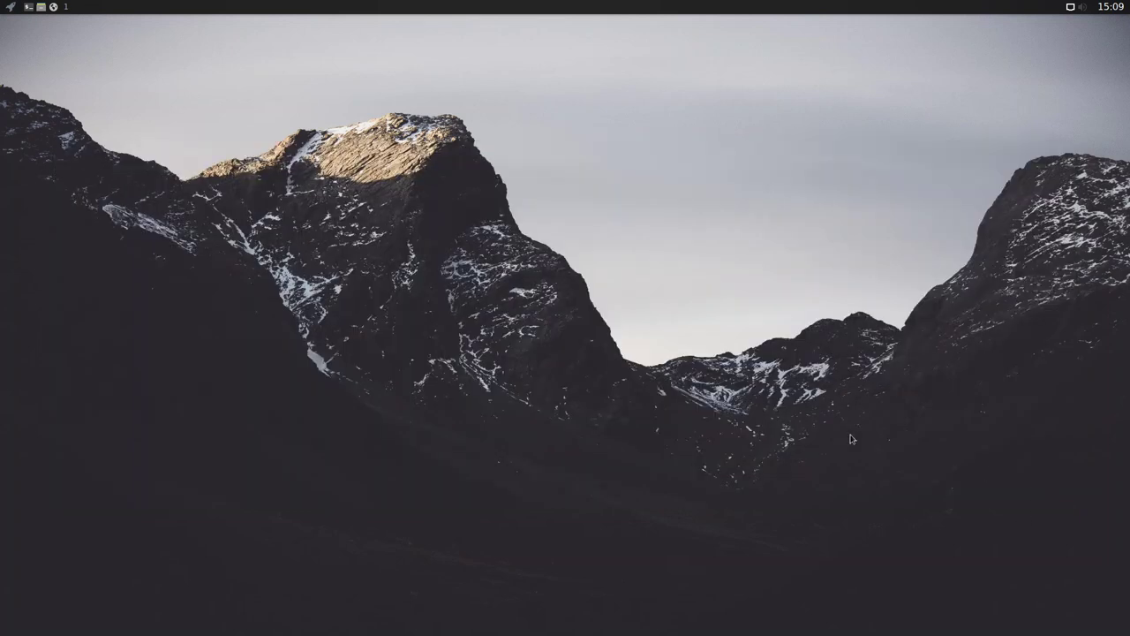
Launch Conky Chooser from Preferences > Conky in the Openbox root menu
{"action": "right_click", "coordinate": [235, 139]}
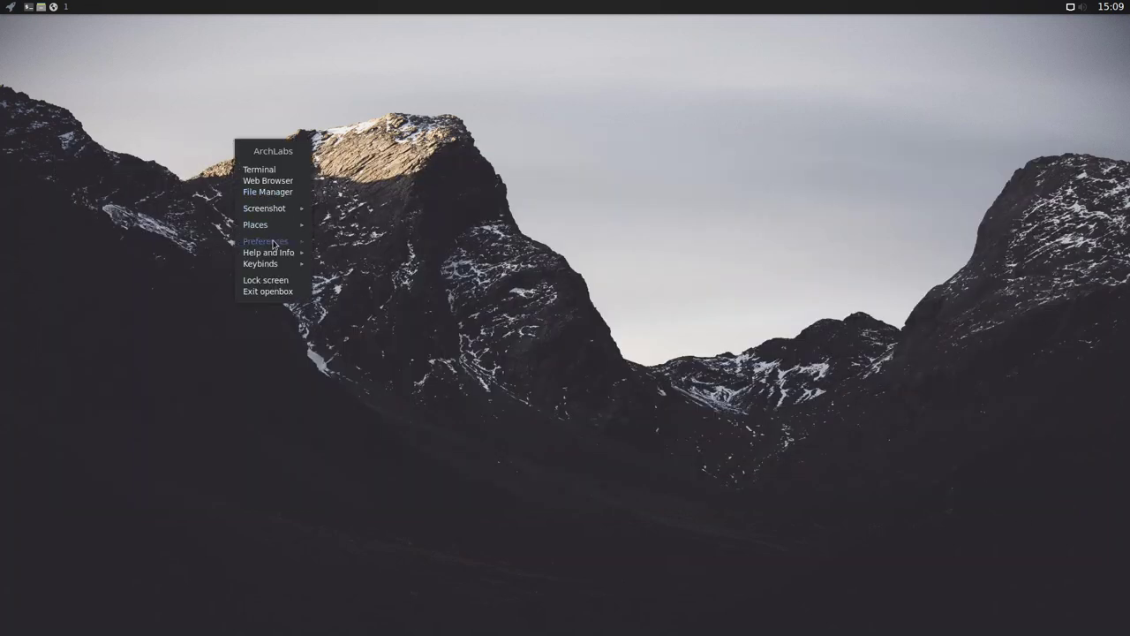
{"action": "mouse_move", "coordinate": [279, 246]}
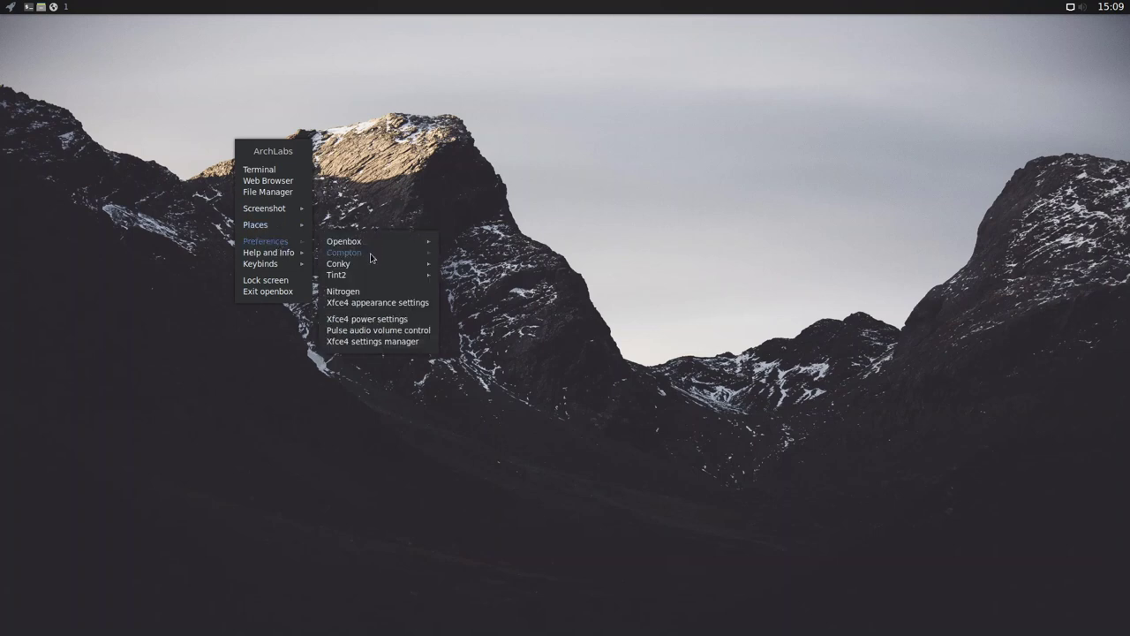
{"action": "mouse_move", "coordinate": [372, 257]}
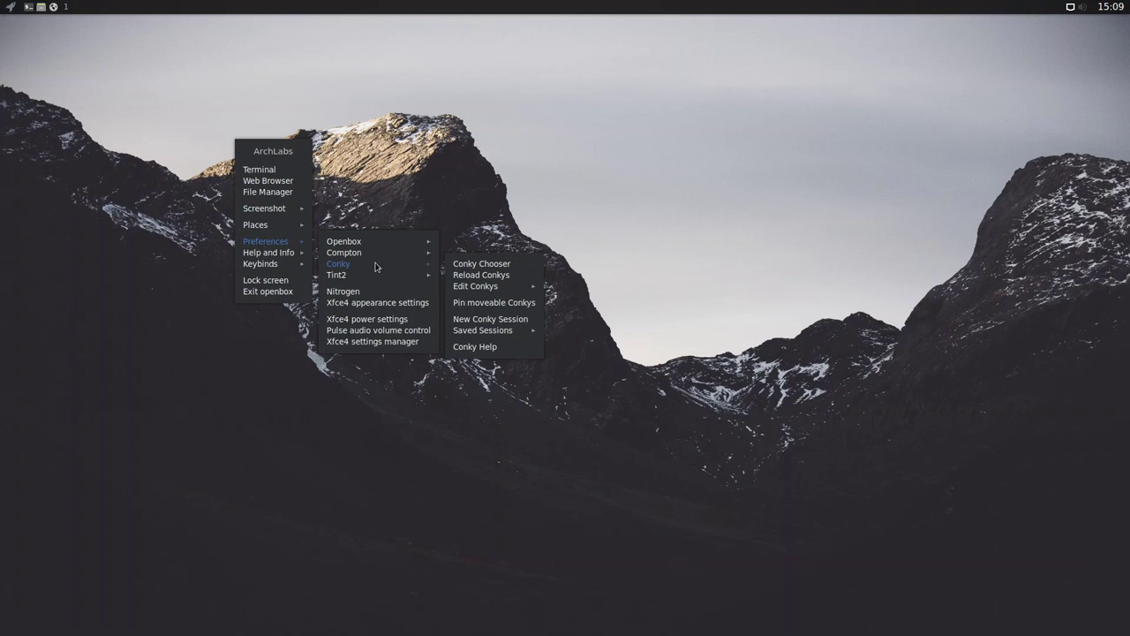
{"action": "mouse_move", "coordinate": [496, 290]}
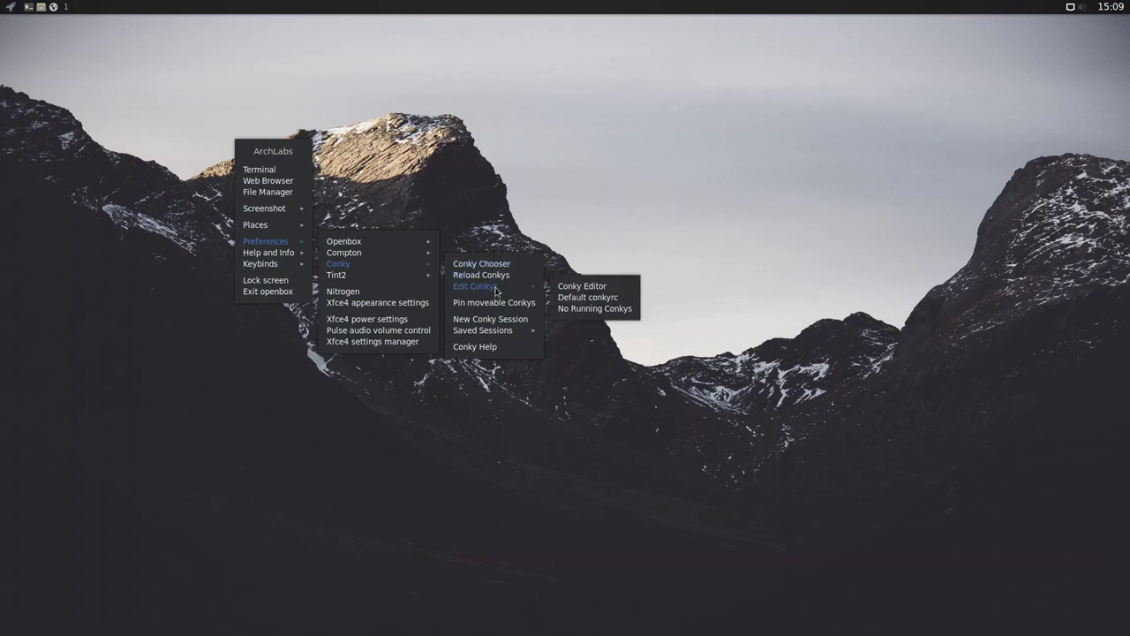
{"action": "left_click", "coordinate": [497, 263]}
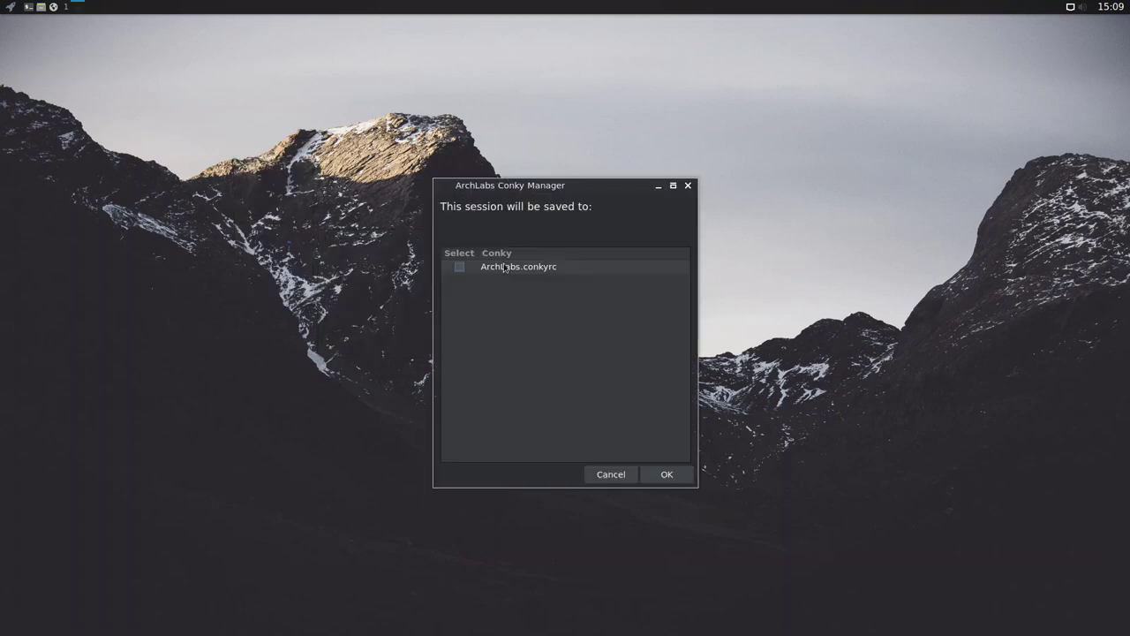
Enable ArchLabs.conkyrc in Conky Manager, then launch Nitrogen from the root menu's Preferences
{"action": "left_click", "coordinate": [460, 267]}
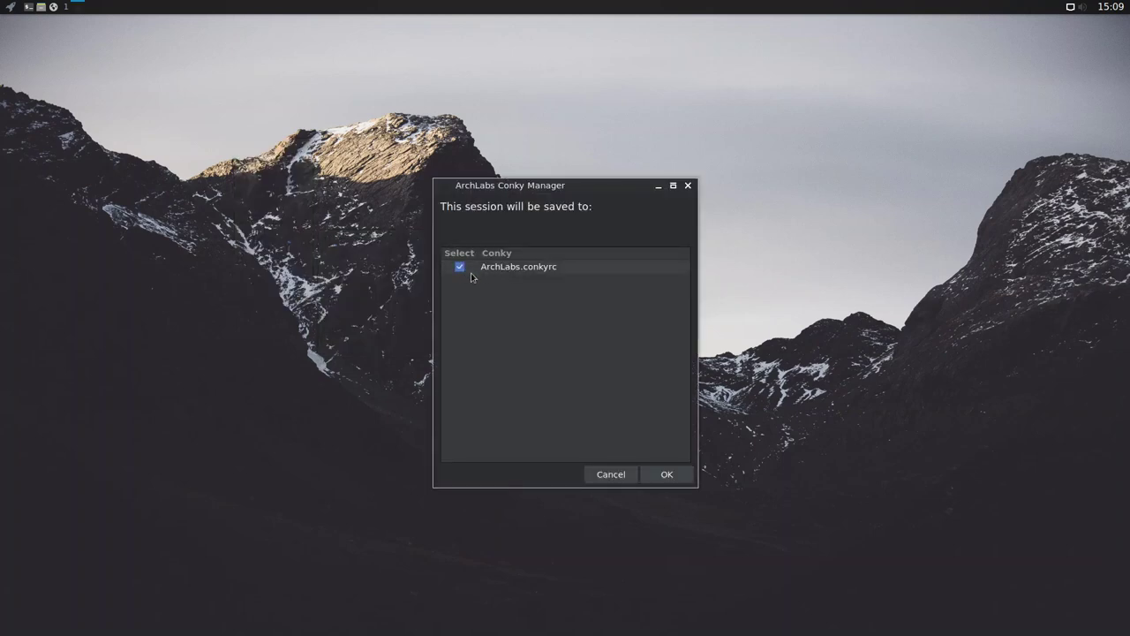
{"action": "left_click", "coordinate": [671, 477]}
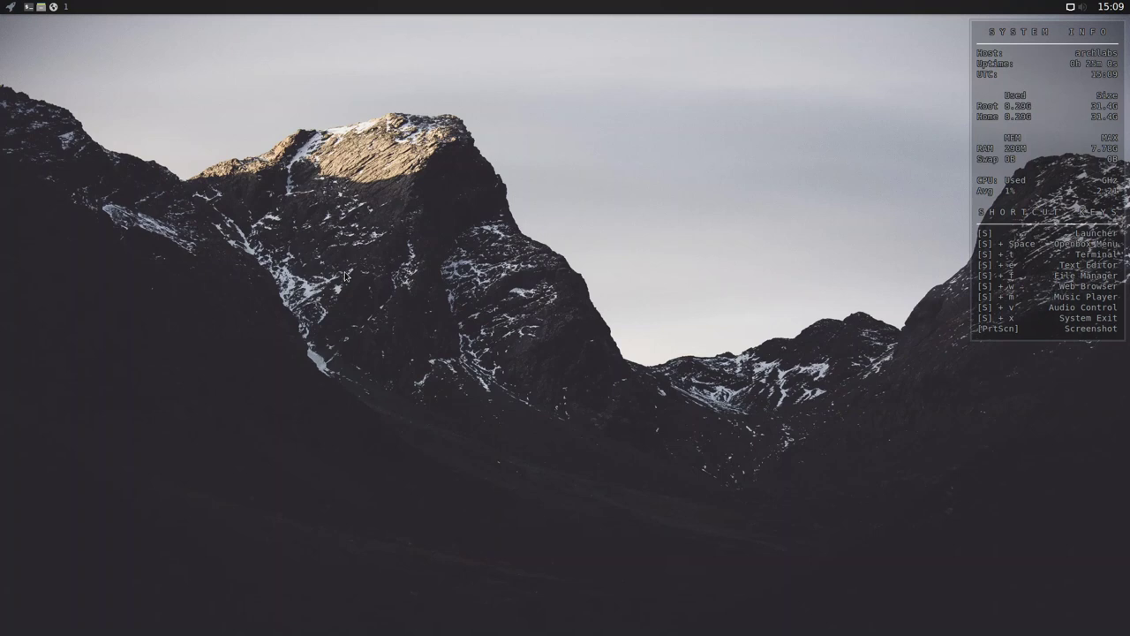
{"action": "right_click", "coordinate": [264, 101]}
{"action": "mouse_move", "coordinate": [289, 207]}
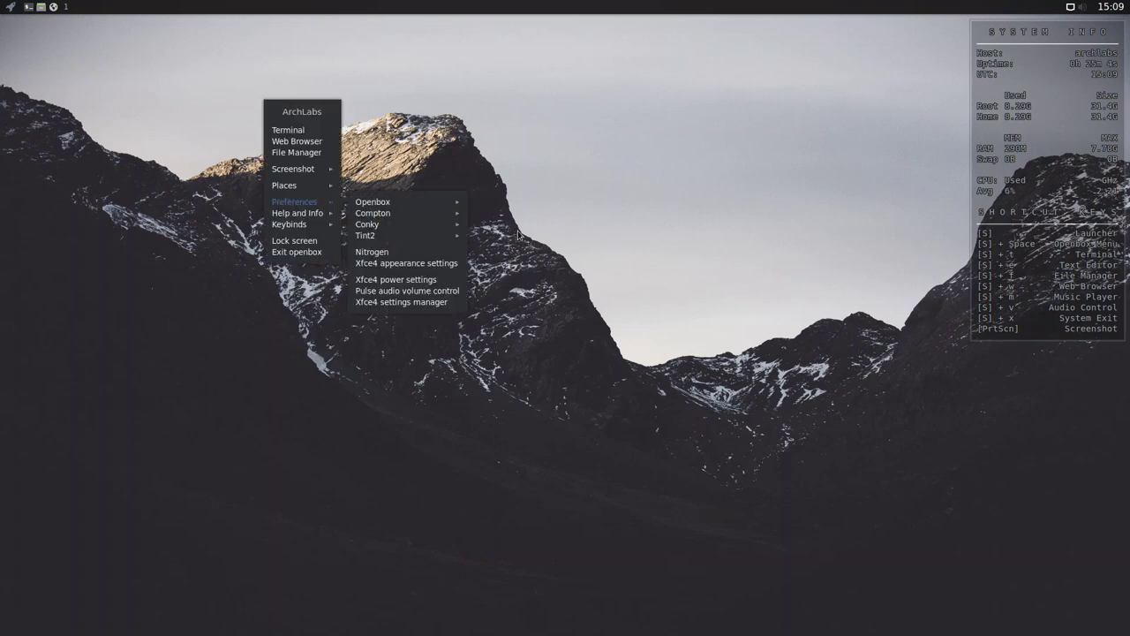
{"action": "left_click", "coordinate": [394, 254]}
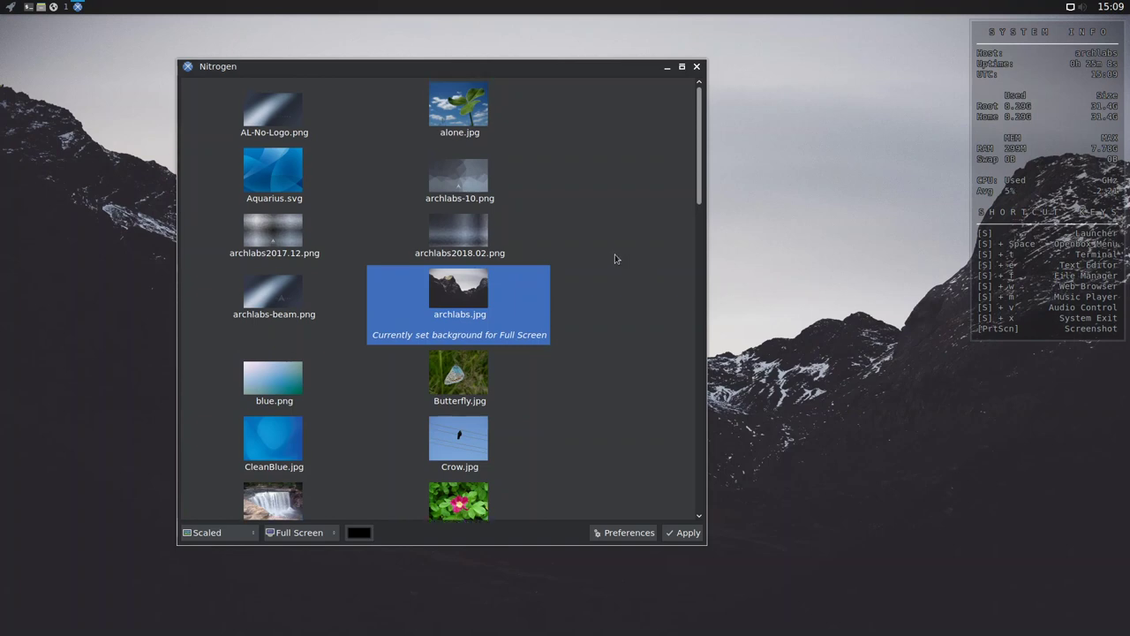
Apply minimo-original.png as the wallpaper in Nitrogen and close the picker
{"action": "scroll", "coordinate": [606, 268], "scroll_direction": "down", "scroll_amount": 8}
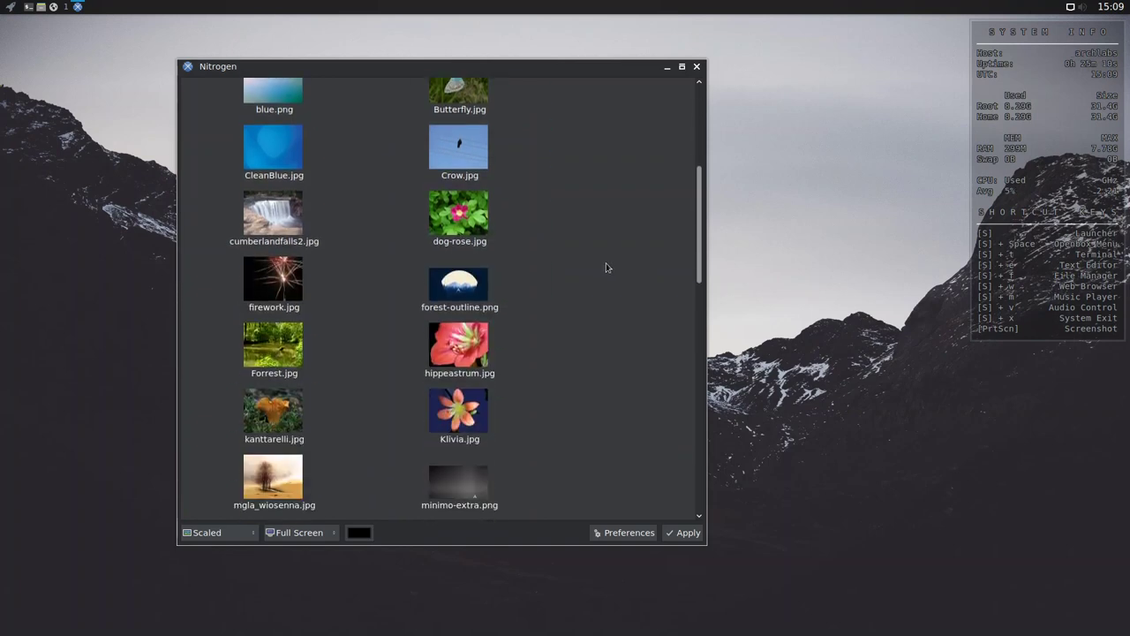
{"action": "scroll", "coordinate": [606, 271], "scroll_direction": "down", "scroll_amount": 9}
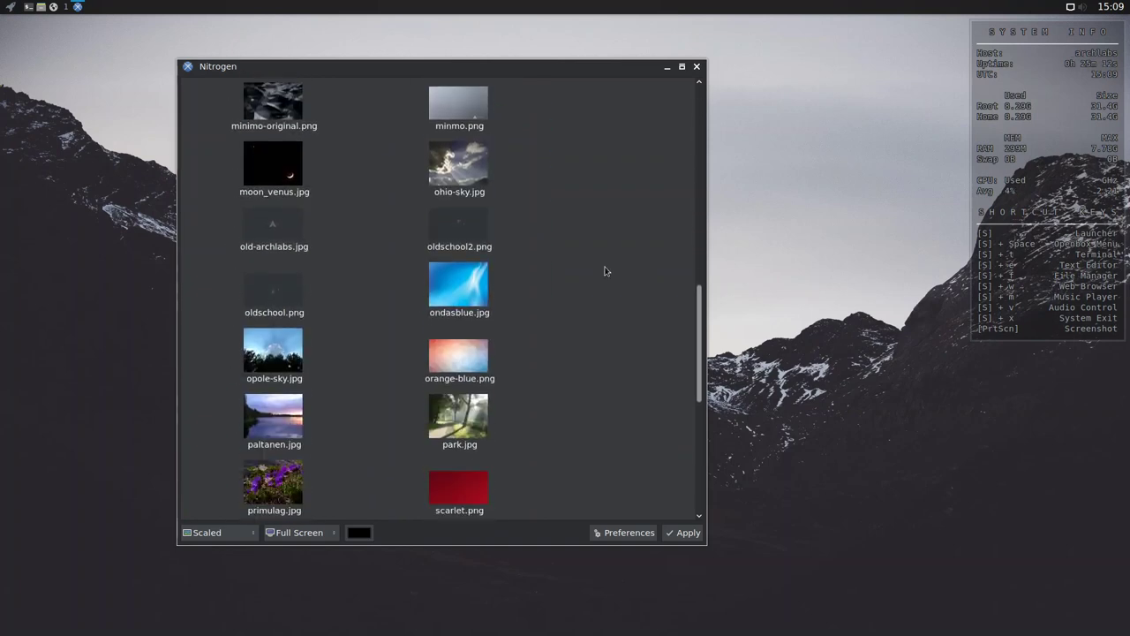
{"action": "scroll", "coordinate": [604, 271], "scroll_direction": "down", "scroll_amount": 5}
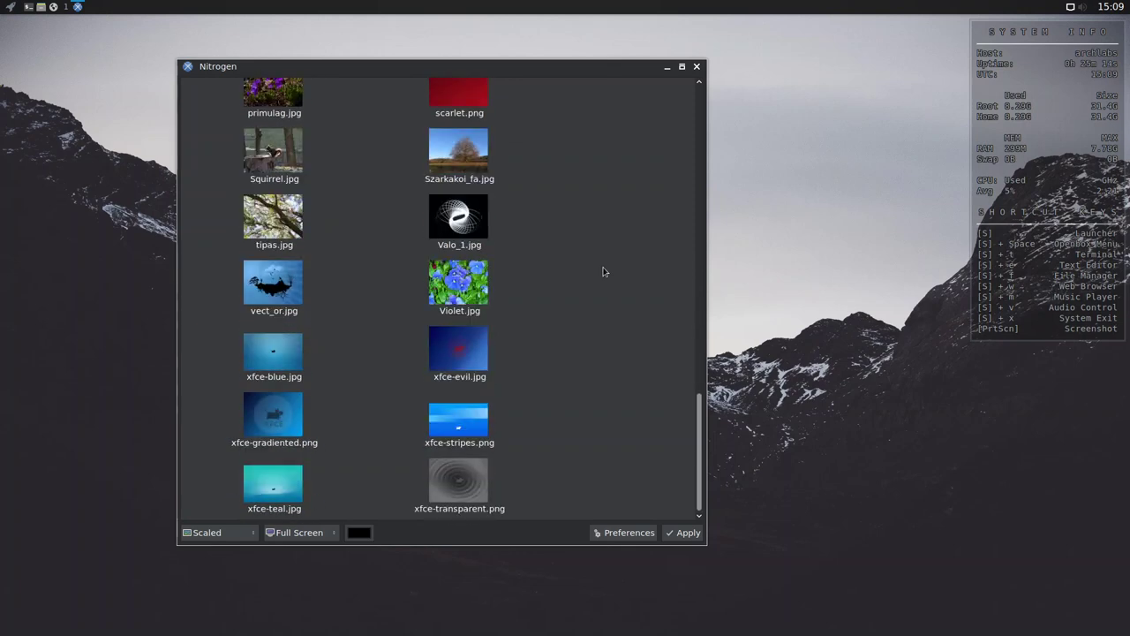
{"action": "scroll", "coordinate": [602, 272], "scroll_direction": "up", "scroll_amount": 8}
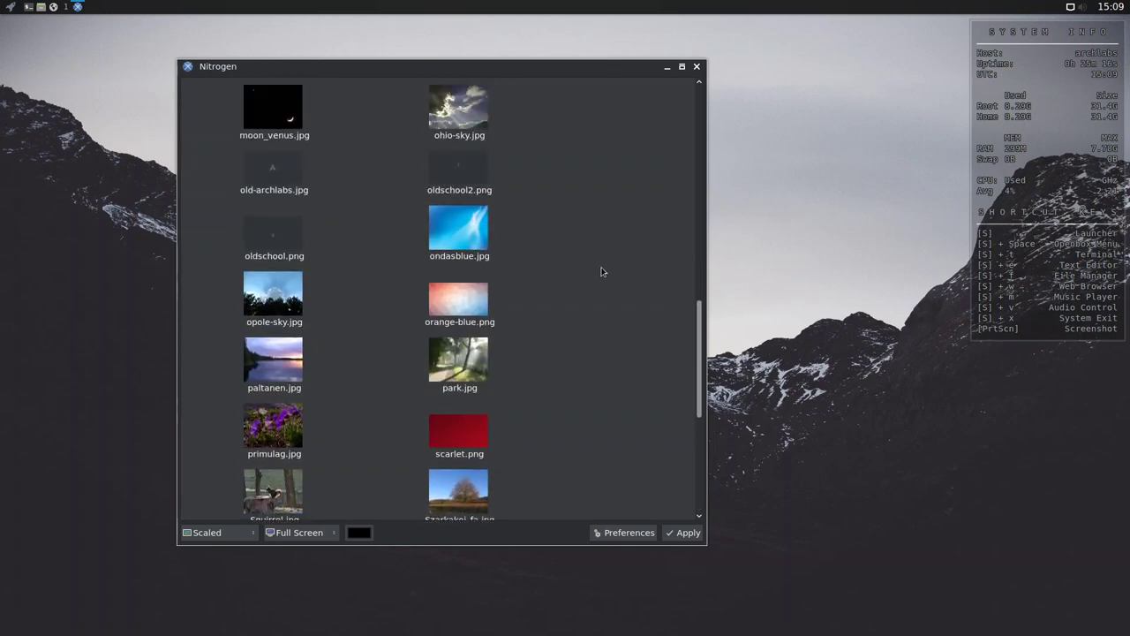
{"action": "scroll", "coordinate": [601, 271], "scroll_direction": "up", "scroll_amount": 2}
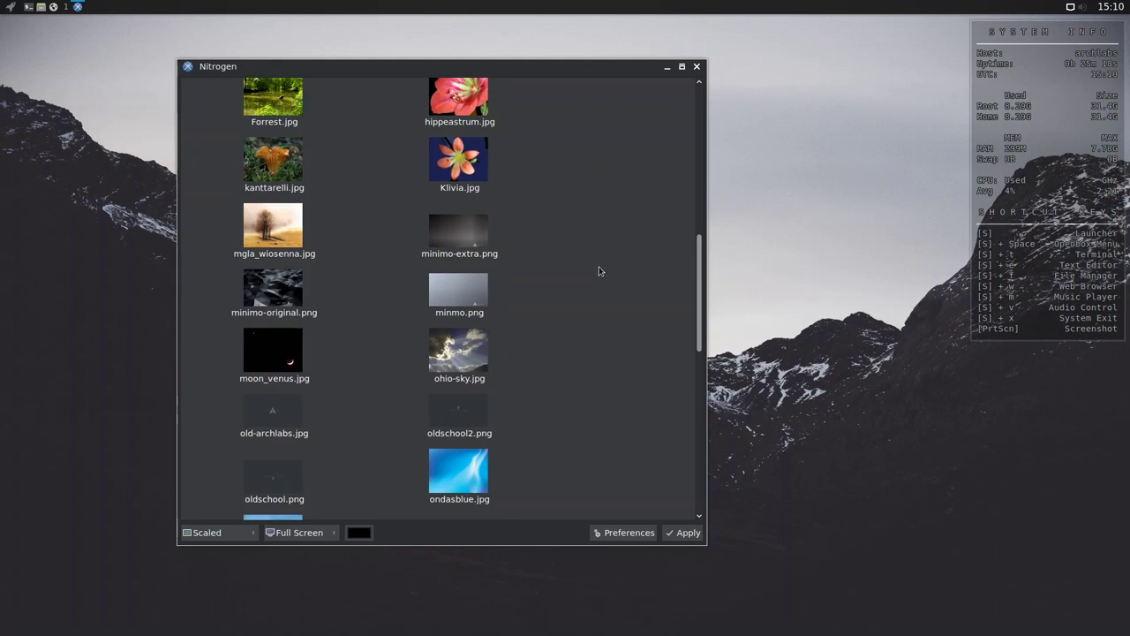
{"action": "left_click", "coordinate": [261, 303]}
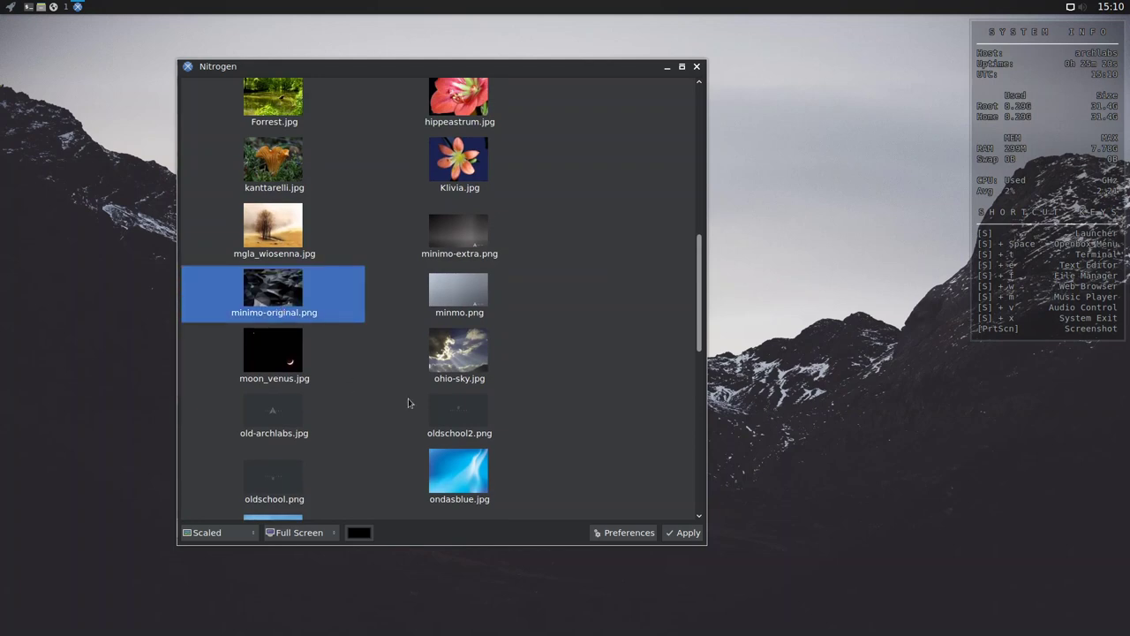
{"action": "left_click", "coordinate": [684, 533]}
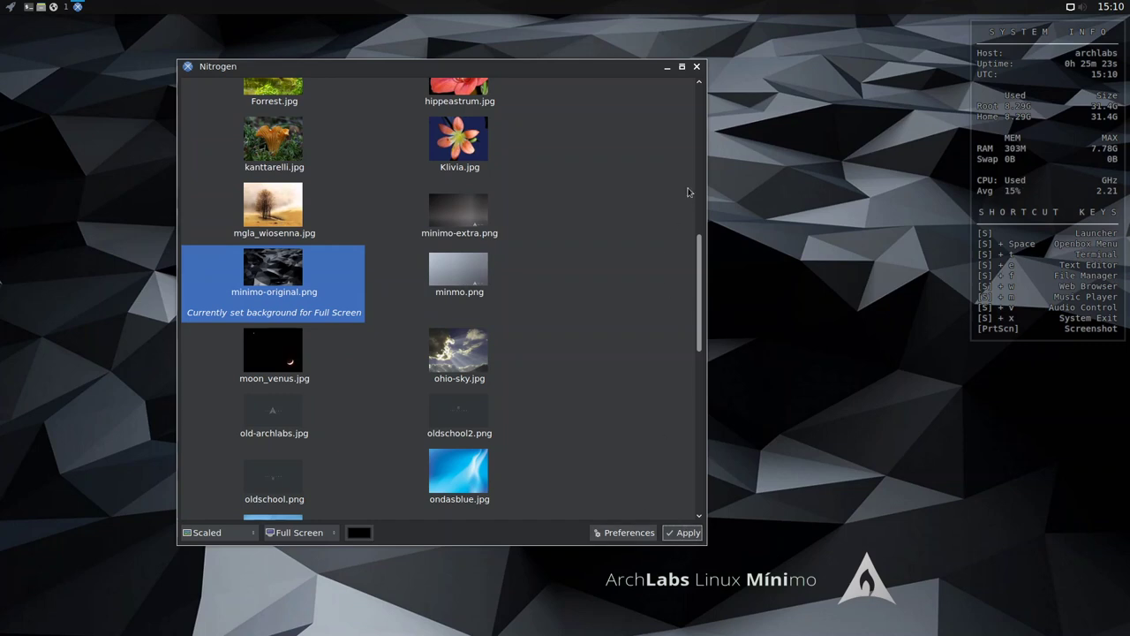
{"action": "left_click", "coordinate": [697, 67]}
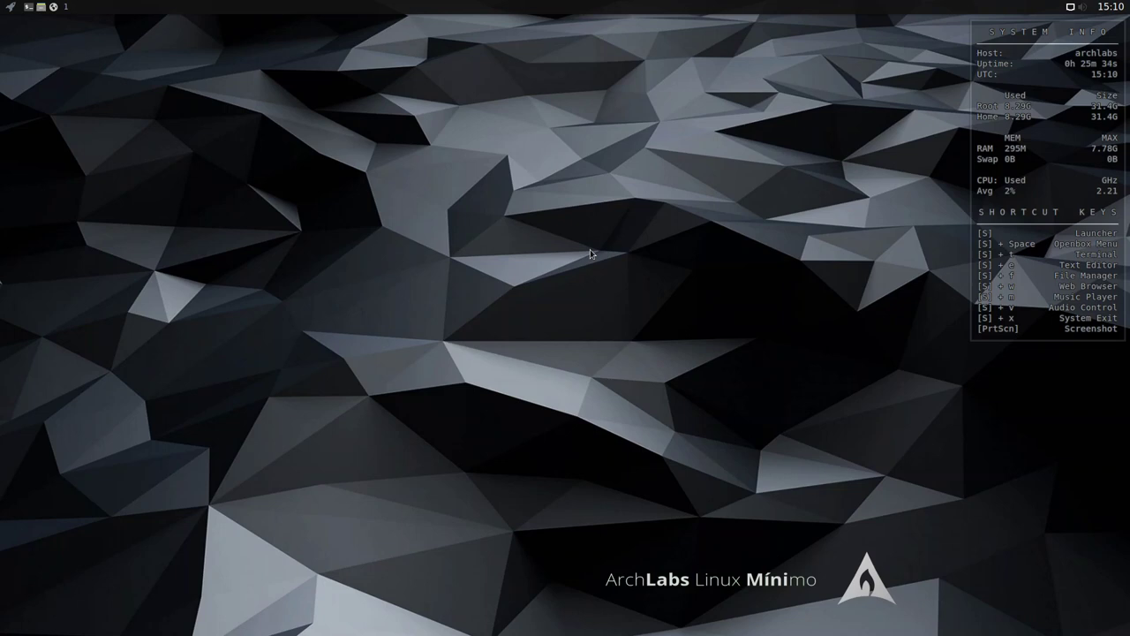
{"action": "right_click", "coordinate": [295, 159]}
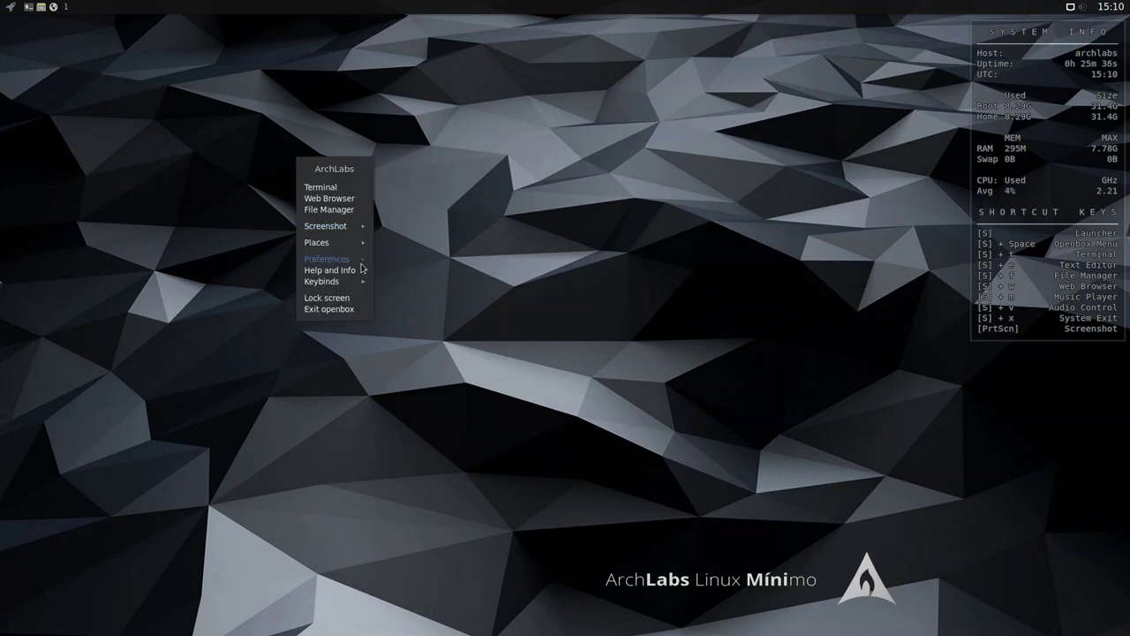
{"action": "mouse_move", "coordinate": [353, 265]}
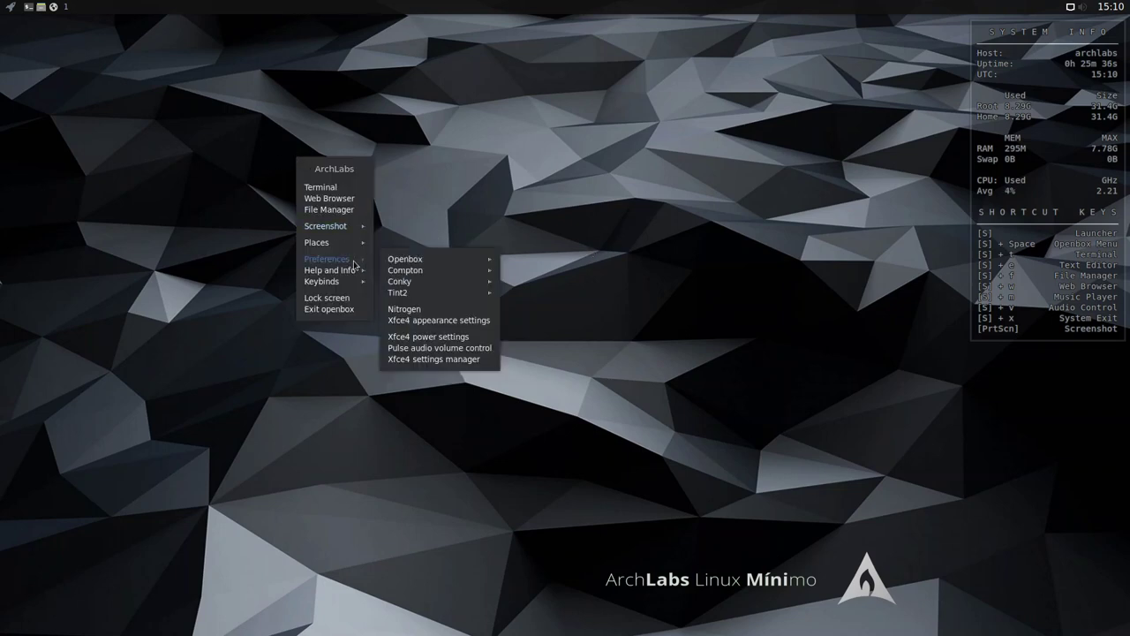
{"action": "left_click", "coordinate": [468, 323]}
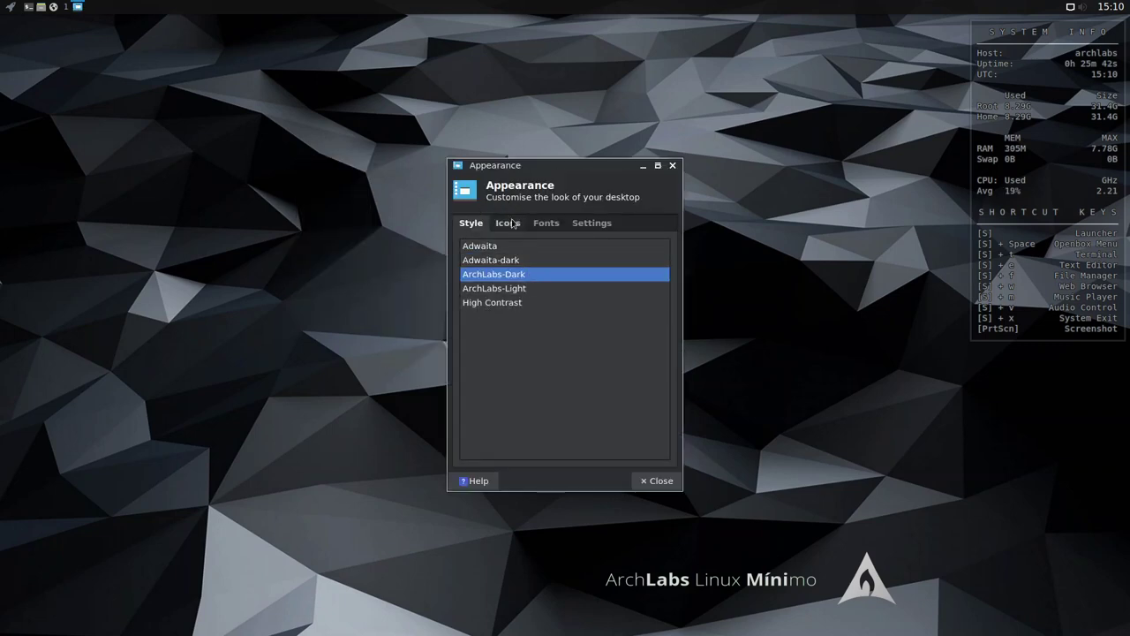
{"action": "left_click", "coordinate": [509, 225]}
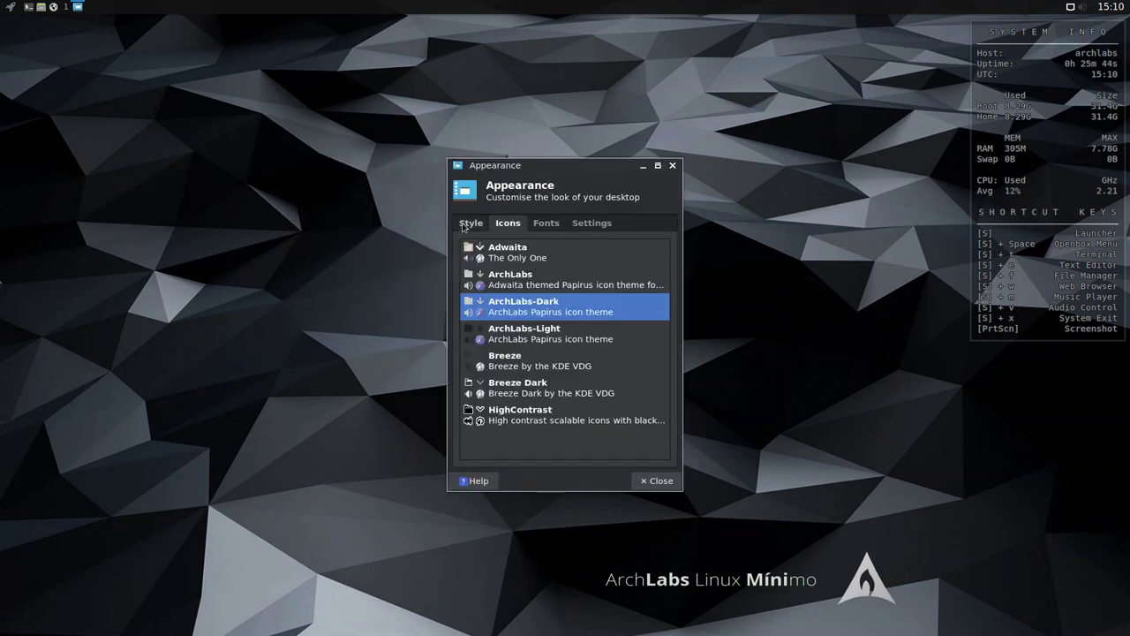
{"action": "left_click", "coordinate": [470, 224]}
{"action": "left_click", "coordinate": [545, 224]}
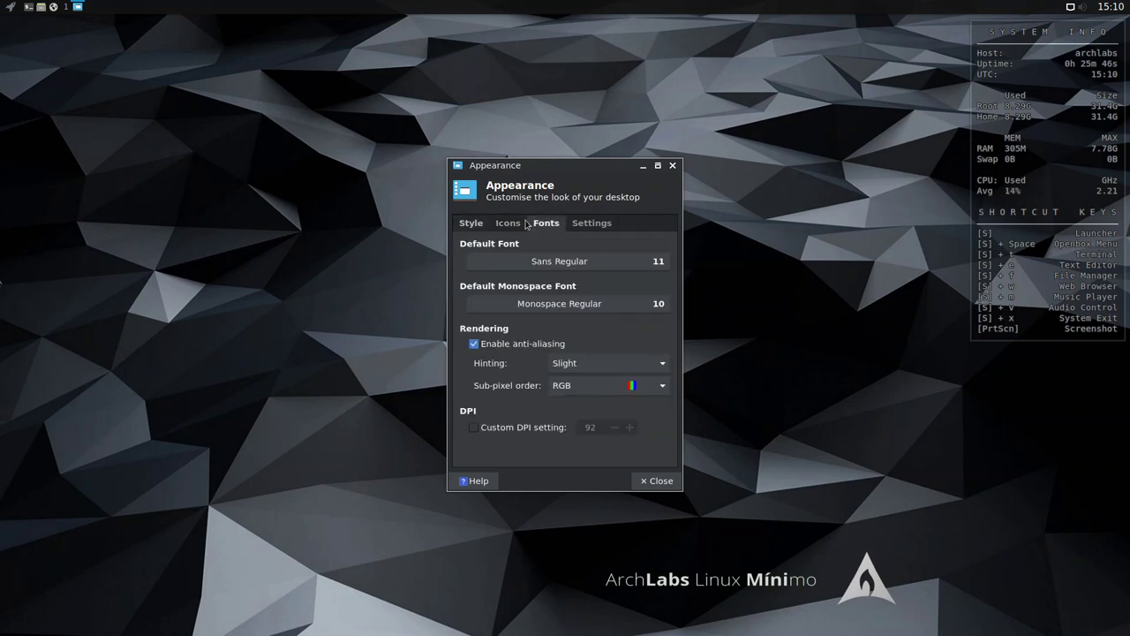
{"action": "left_click", "coordinate": [591, 223]}
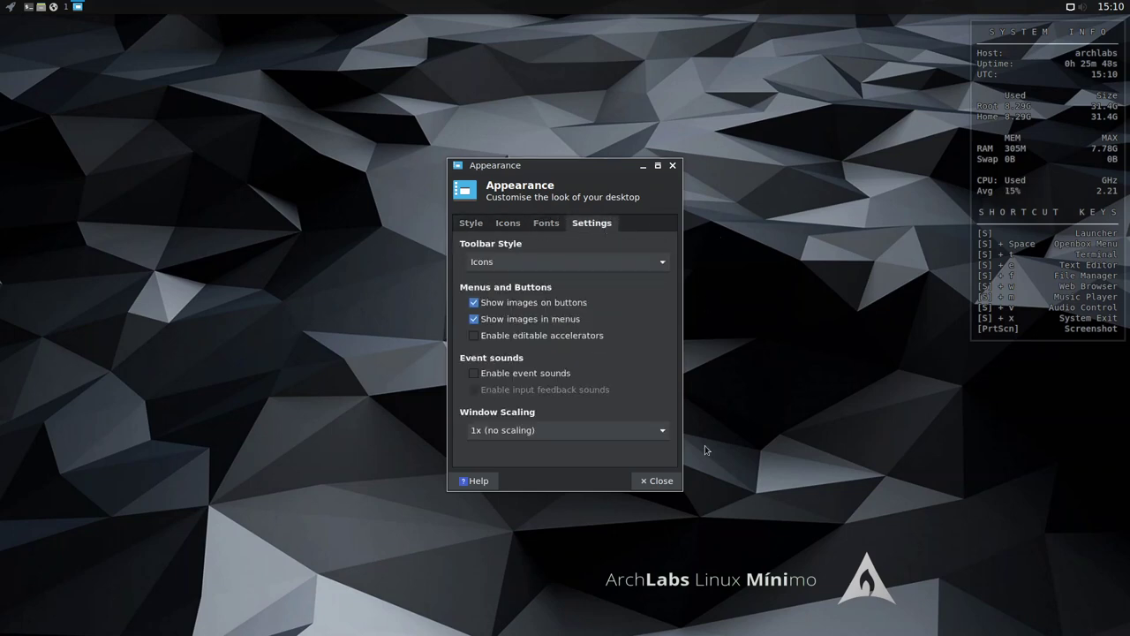
{"action": "left_click", "coordinate": [664, 482]}
{"action": "right_click", "coordinate": [336, 314]}
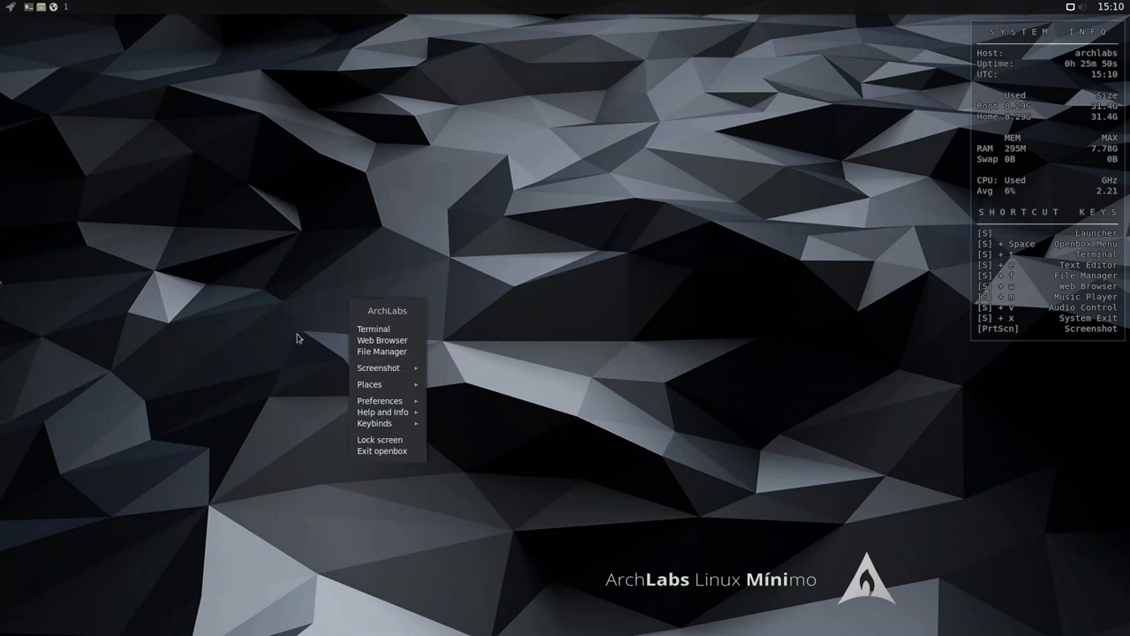
{"action": "mouse_move", "coordinate": [397, 408]}
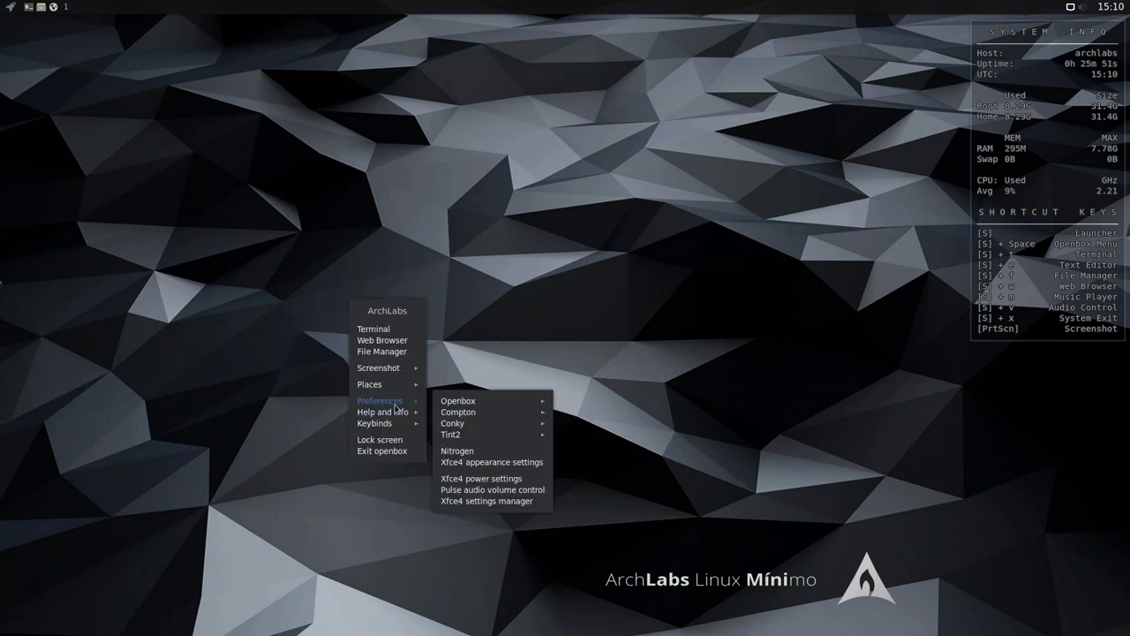
{"action": "left_click", "coordinate": [488, 481]}
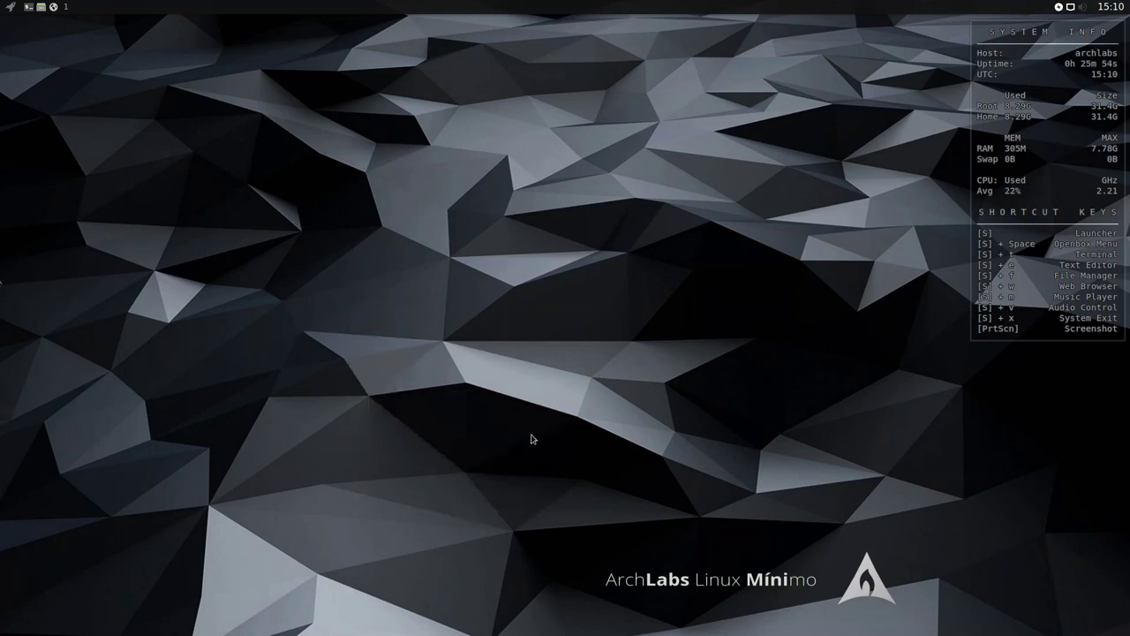
{"action": "right_click", "coordinate": [331, 117]}
{"action": "mouse_move", "coordinate": [393, 221]}
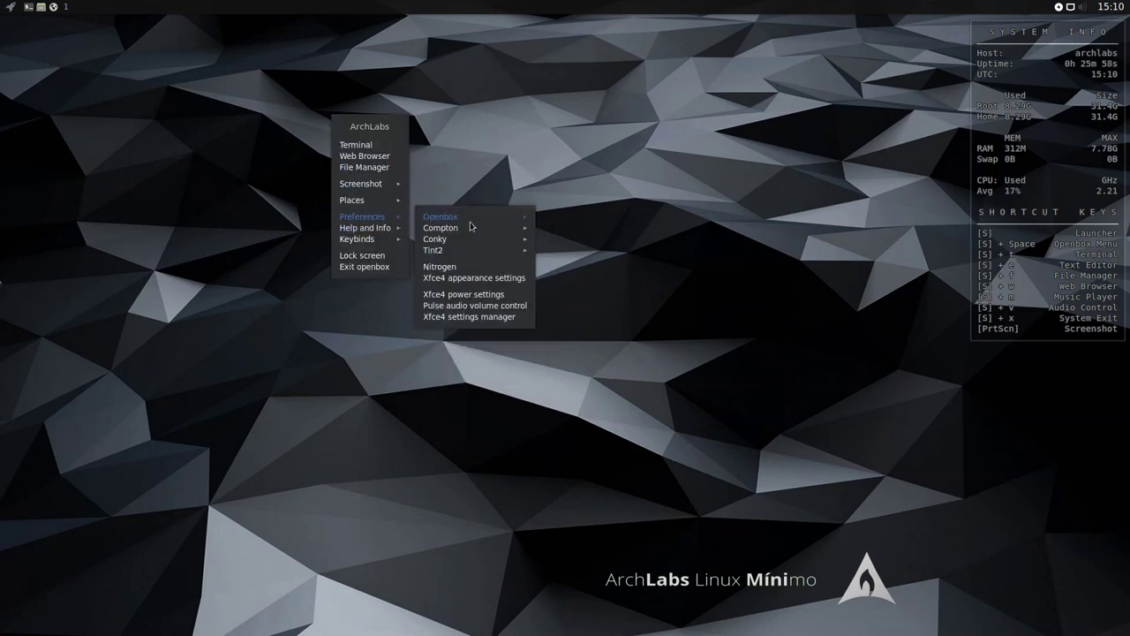
{"action": "left_click", "coordinate": [459, 294]}
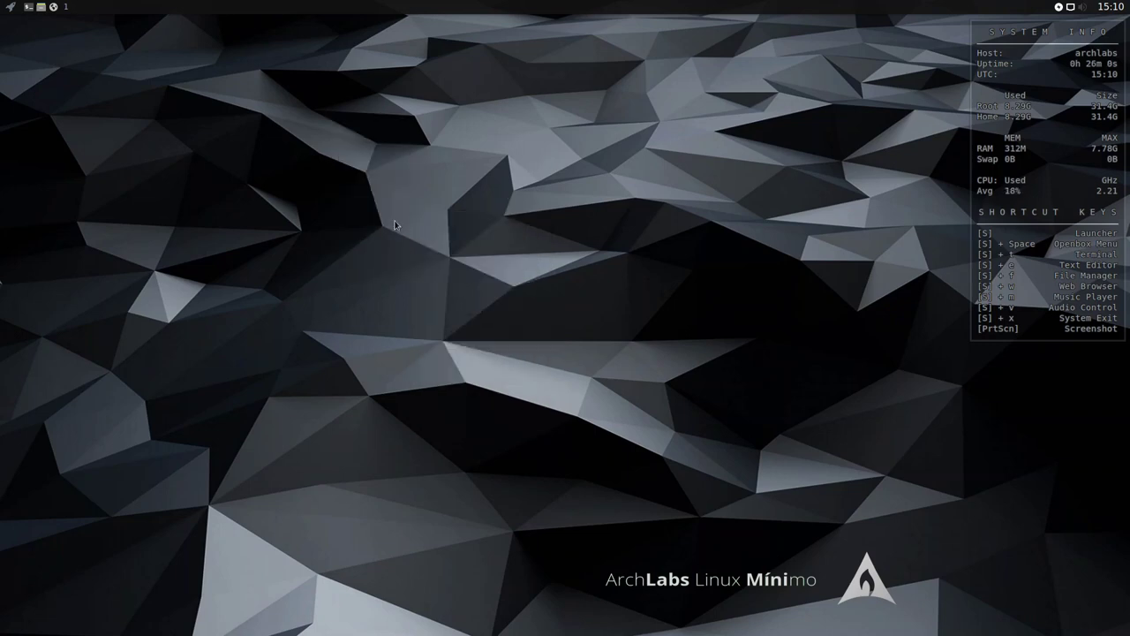
{"action": "left_click", "coordinate": [10, 7]}
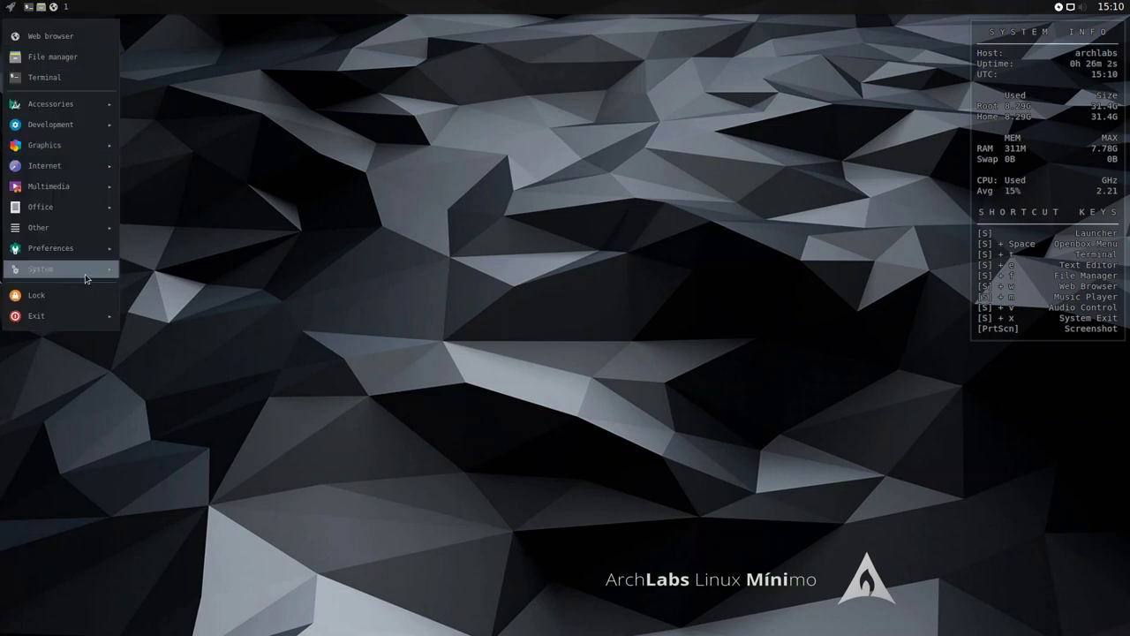
{"action": "mouse_move", "coordinate": [85, 279]}
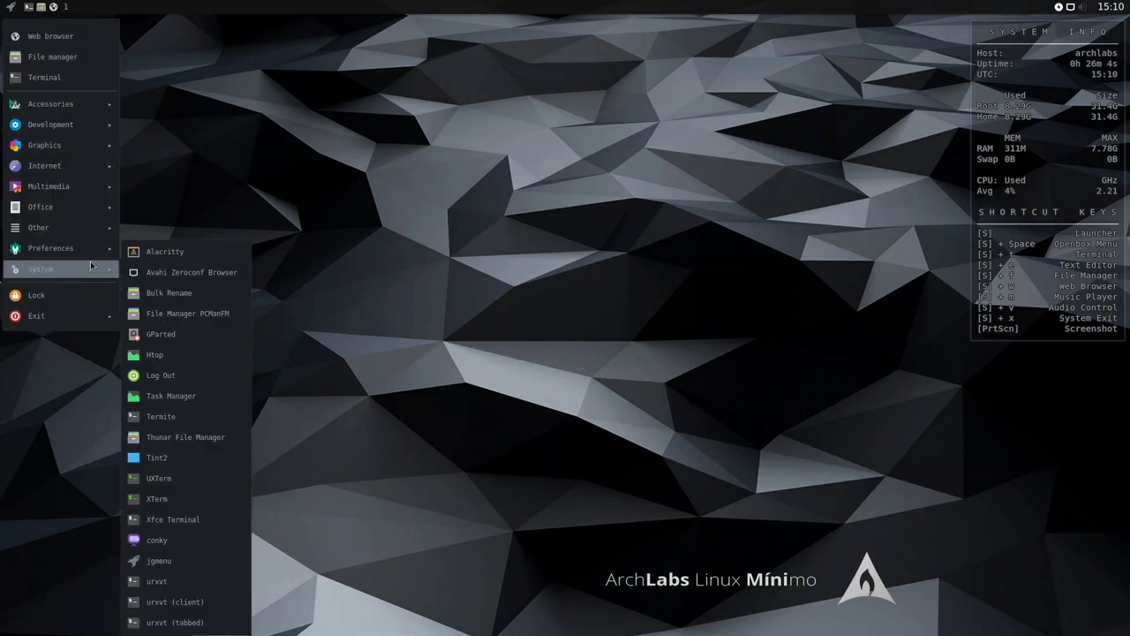
{"action": "mouse_move", "coordinate": [91, 256]}
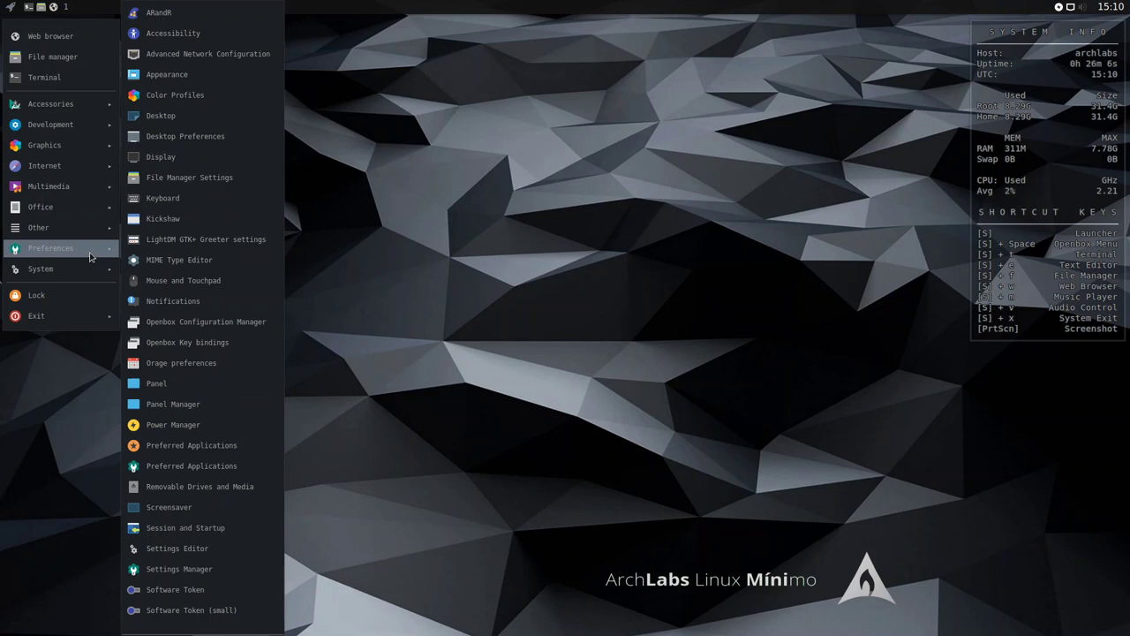
{"action": "left_click", "coordinate": [212, 429]}
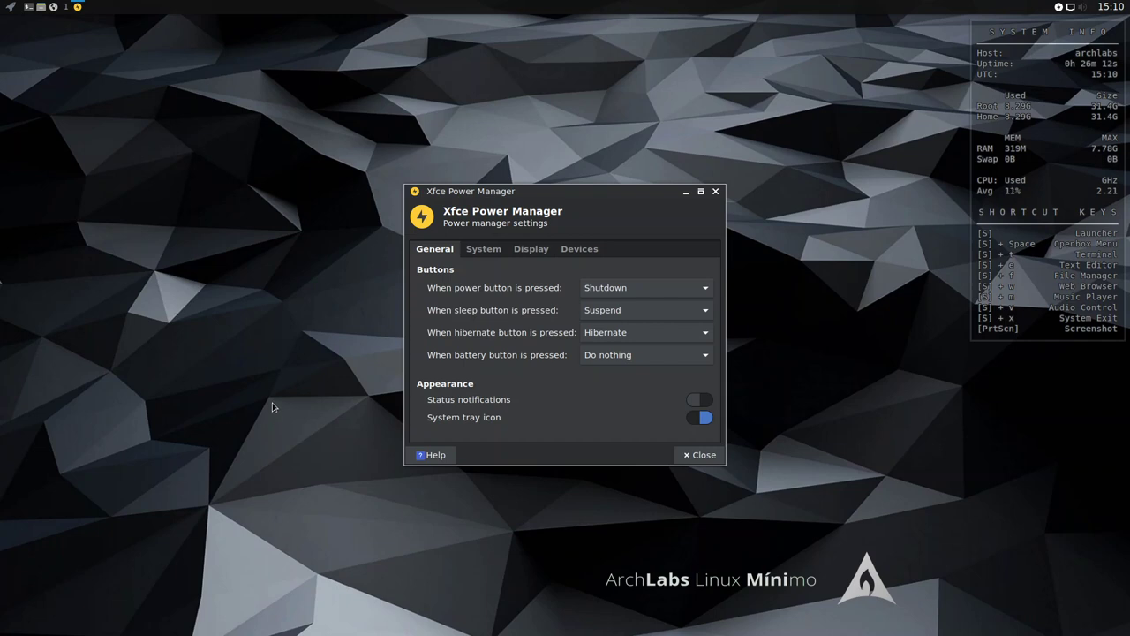
{"action": "left_click", "coordinate": [715, 191]}
{"action": "right_click", "coordinate": [398, 156]}
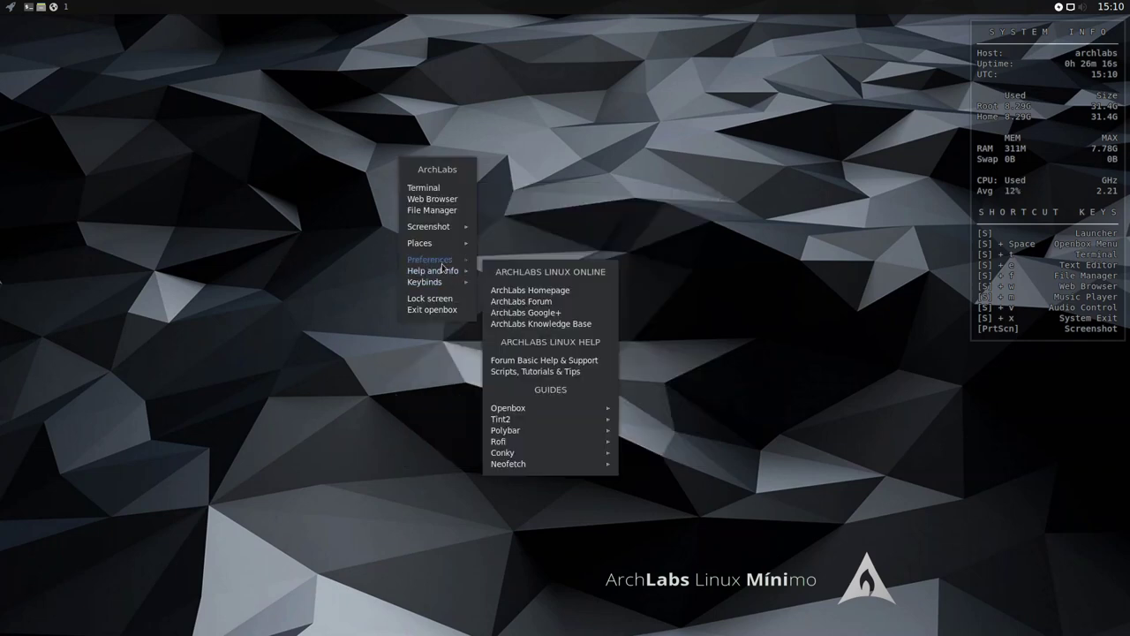
{"action": "mouse_move", "coordinate": [444, 263]}
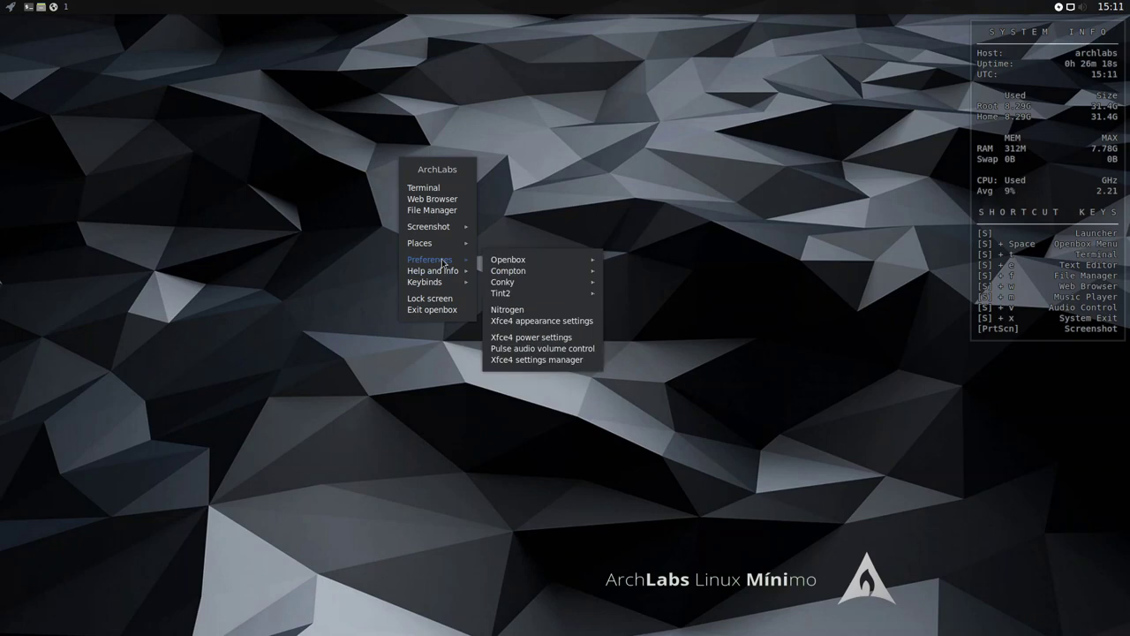
{"action": "left_click", "coordinate": [544, 347]}
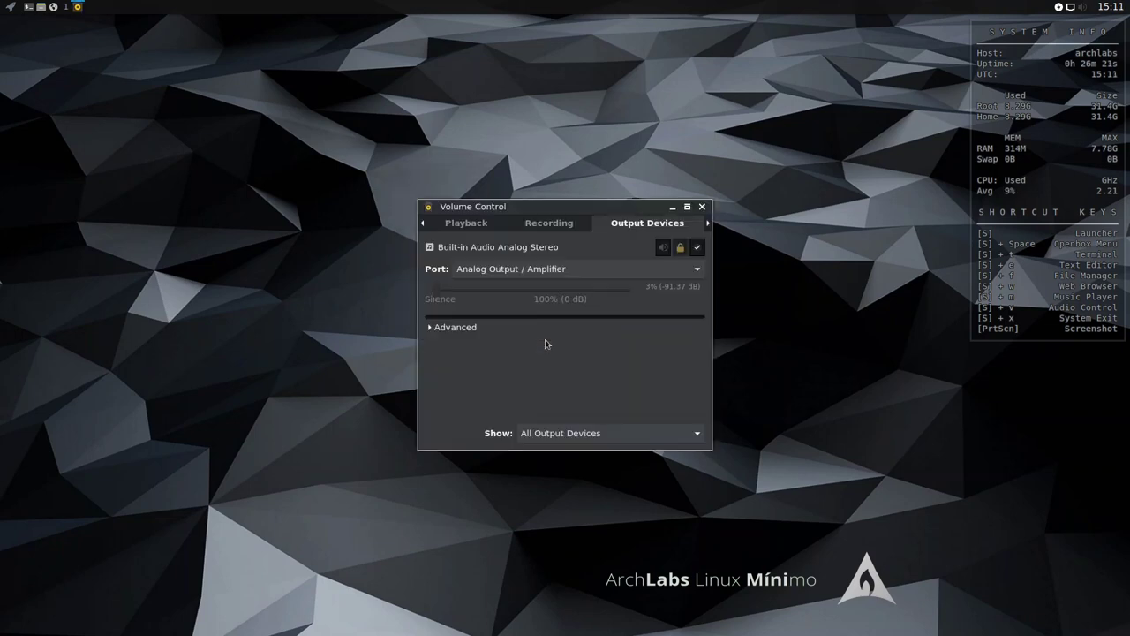
{"action": "left_click", "coordinate": [702, 206]}
{"action": "right_click", "coordinate": [417, 148]}
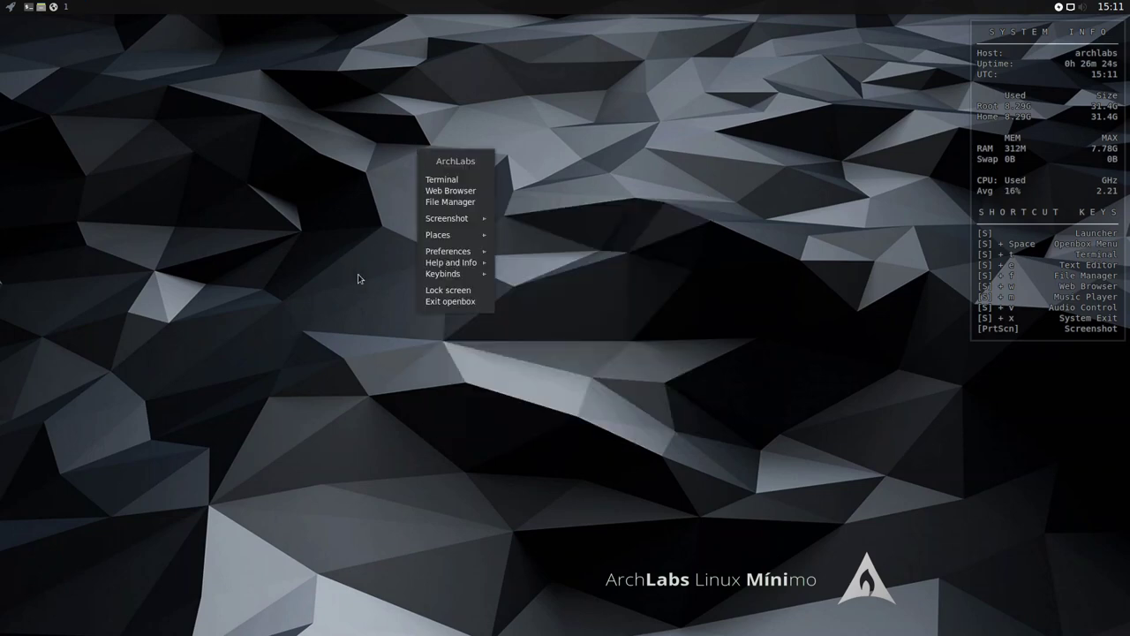
{"action": "mouse_move", "coordinate": [433, 276]}
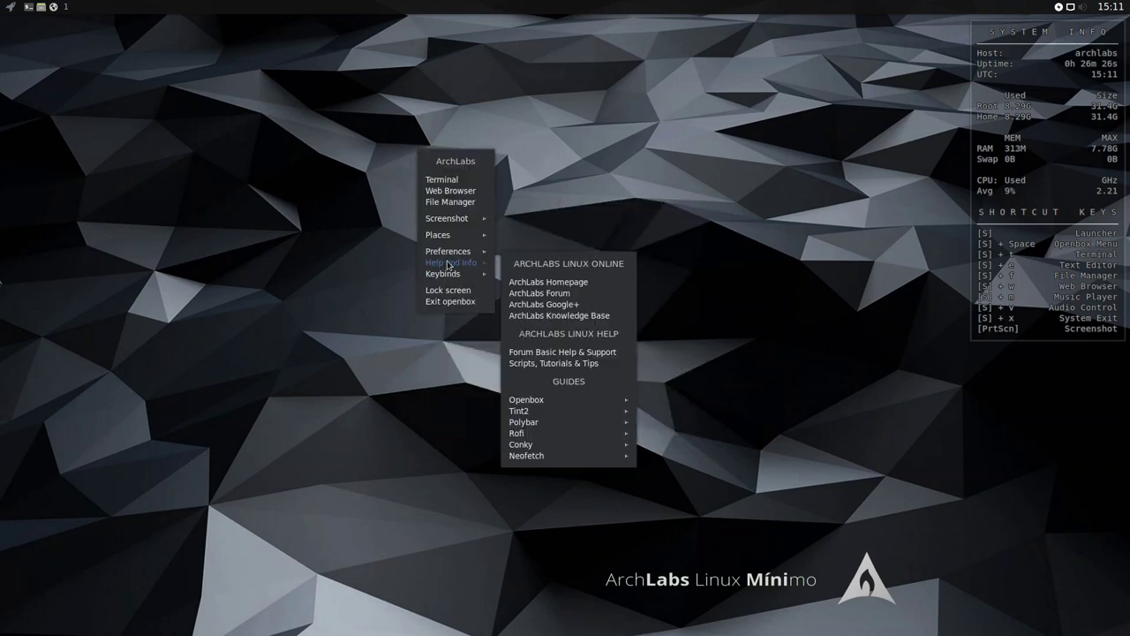
{"action": "mouse_move", "coordinate": [458, 254]}
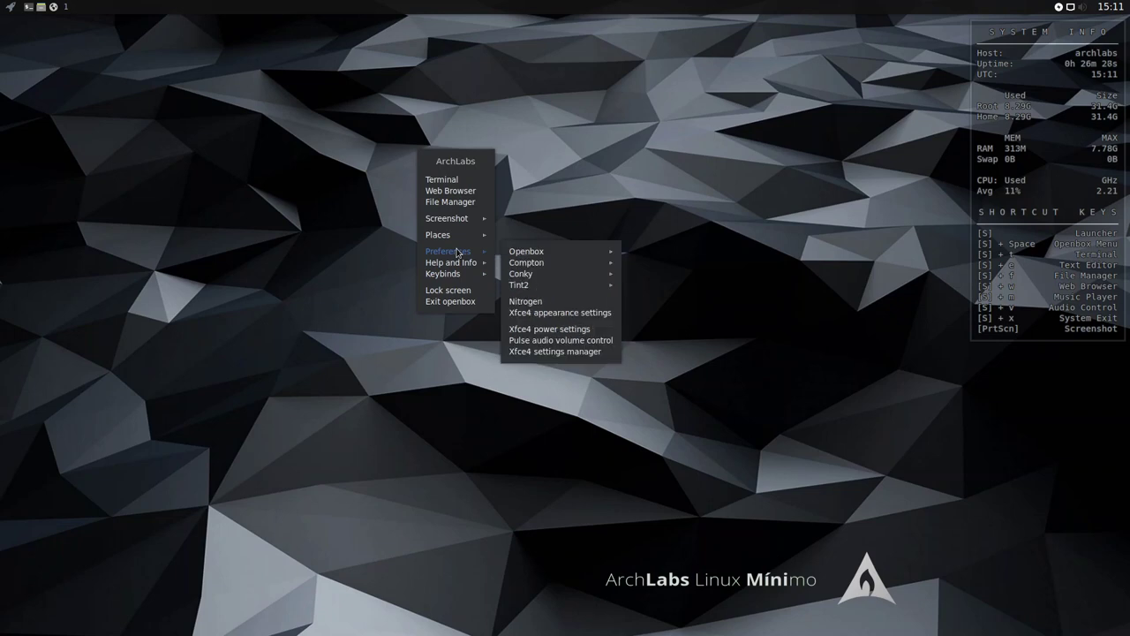
Open Desktop in Xfce4 Settings Manager and pick the blue sky with treeline wallpaper
{"action": "left_click", "coordinate": [543, 353]}
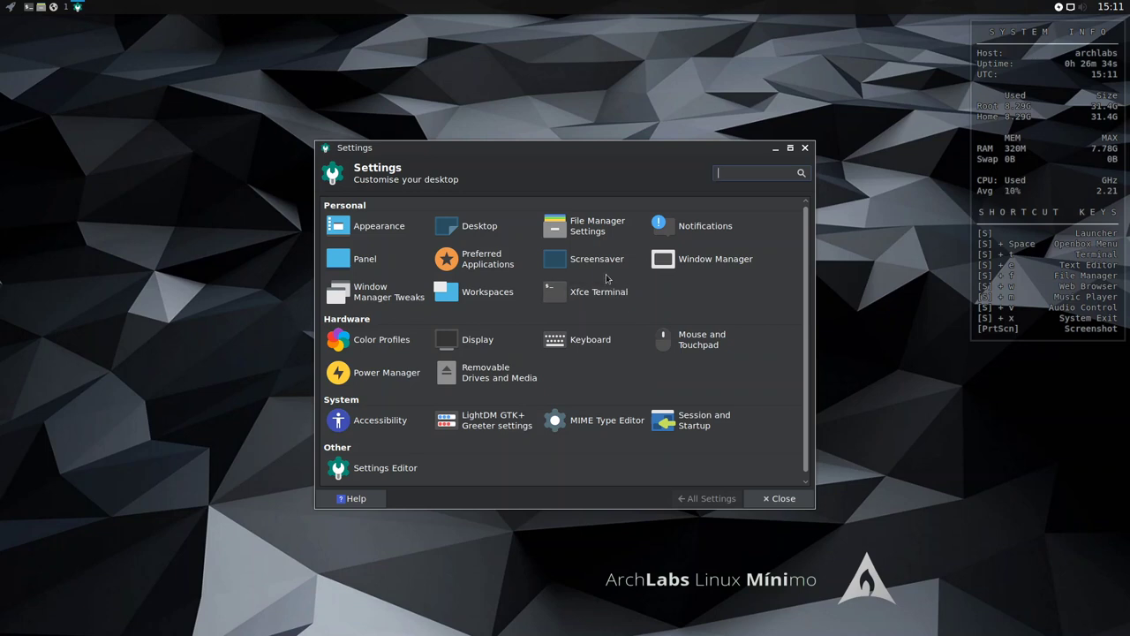
{"action": "left_click", "coordinate": [476, 226]}
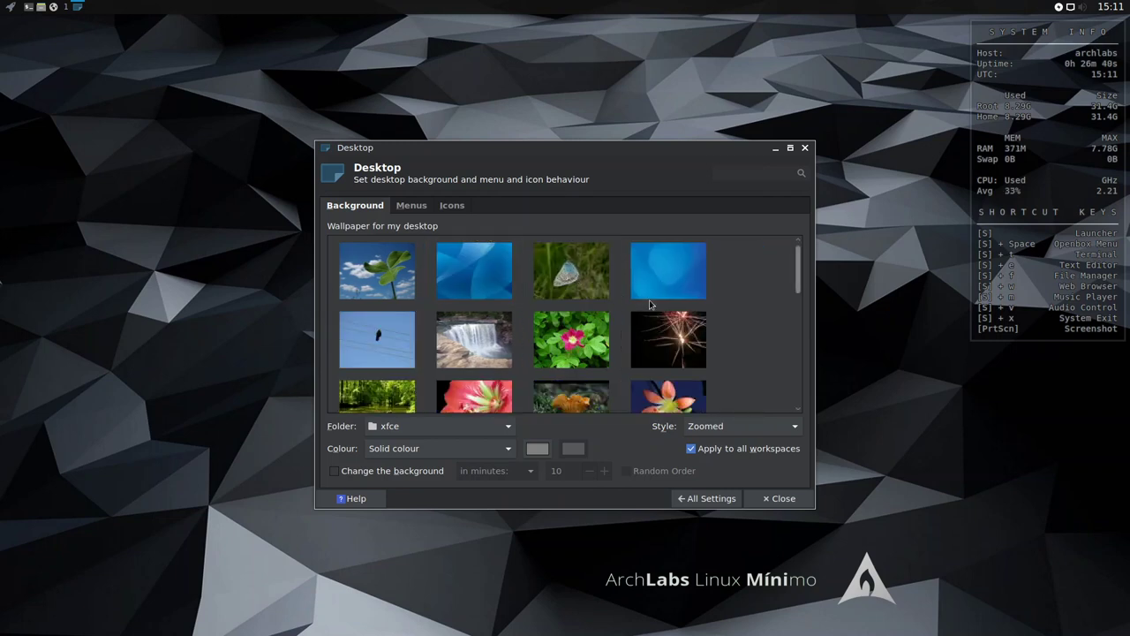
{"action": "scroll", "coordinate": [609, 303], "scroll_direction": "down", "scroll_amount": 10}
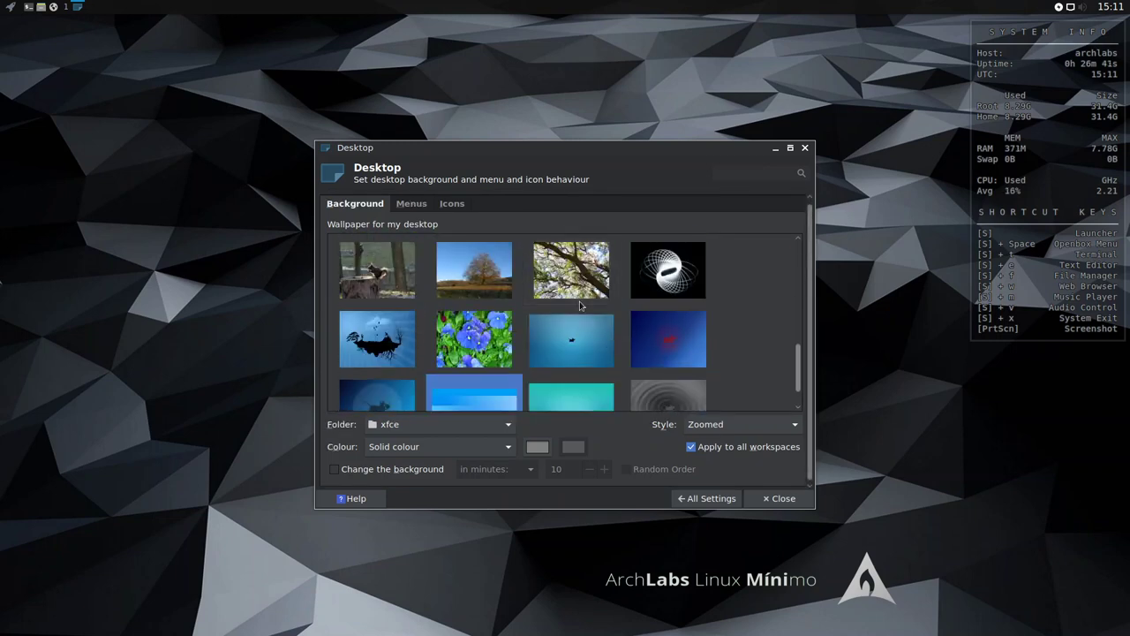
{"action": "scroll", "coordinate": [584, 305], "scroll_direction": "up", "scroll_amount": 3}
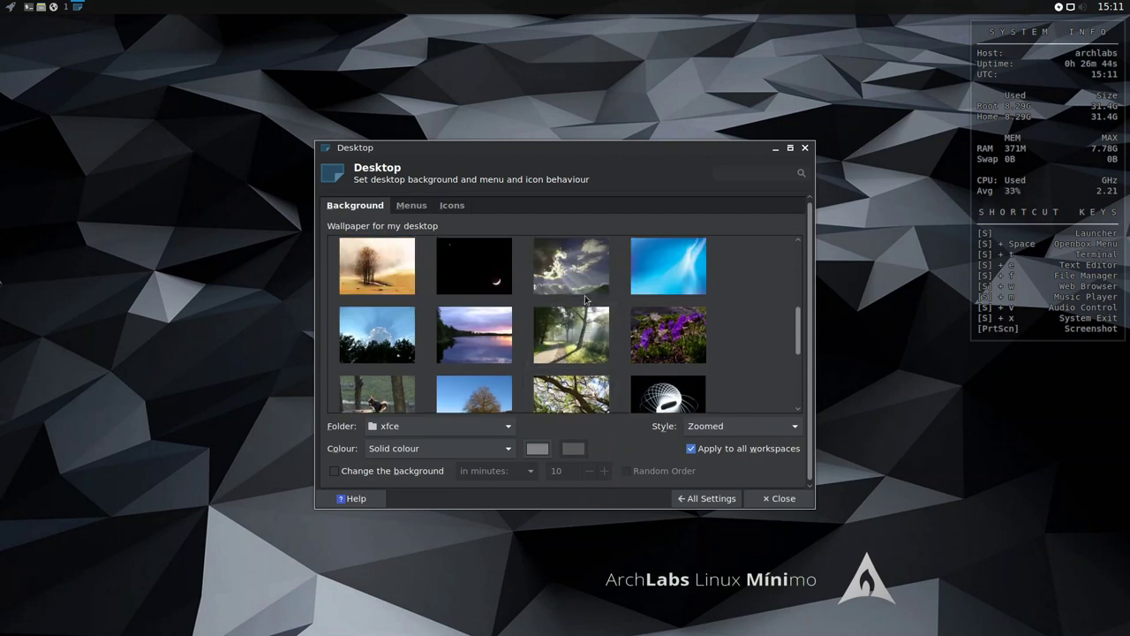
{"action": "left_click", "coordinate": [371, 337]}
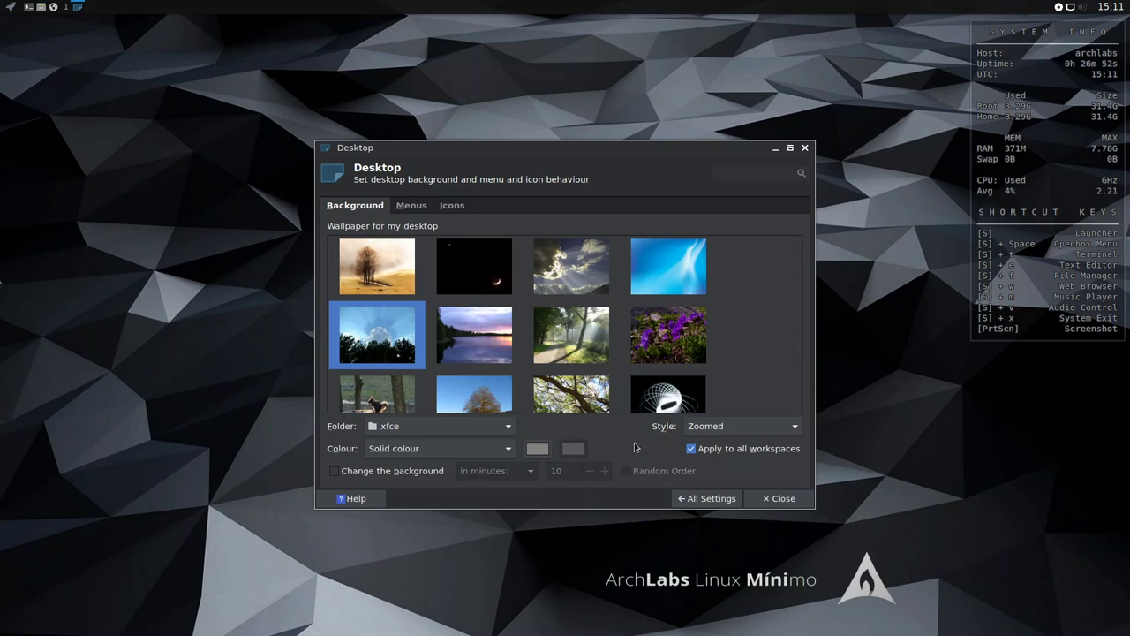
Close the Desktop settings and show the Help and Info submenu in the root menu
{"action": "left_click", "coordinate": [807, 149]}
{"action": "right_click", "coordinate": [264, 115]}
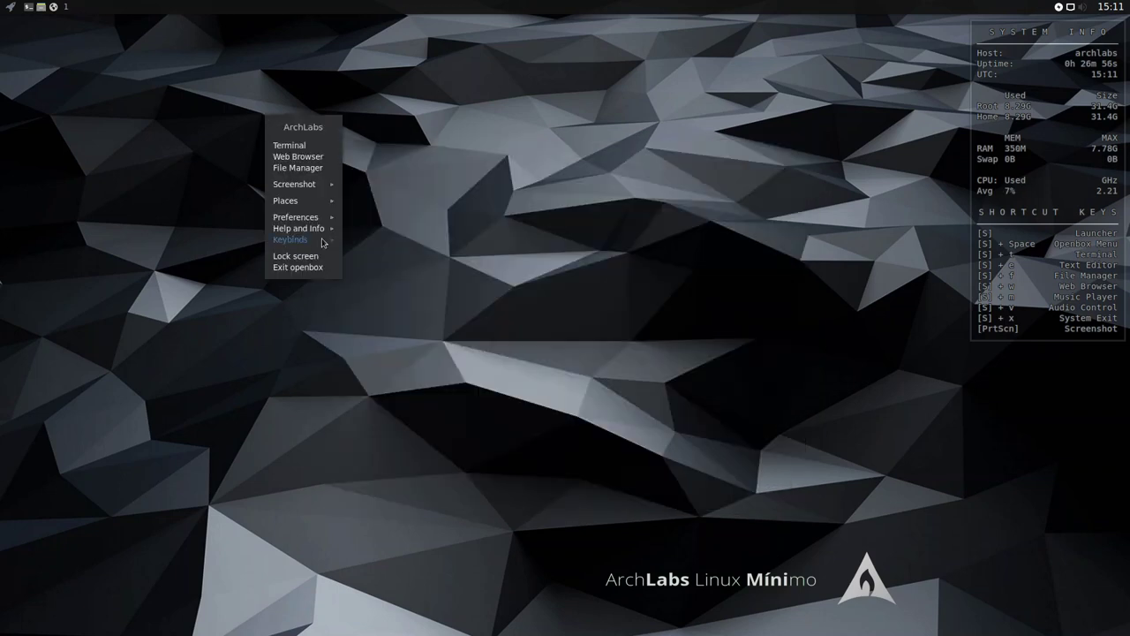
{"action": "mouse_move", "coordinate": [323, 243]}
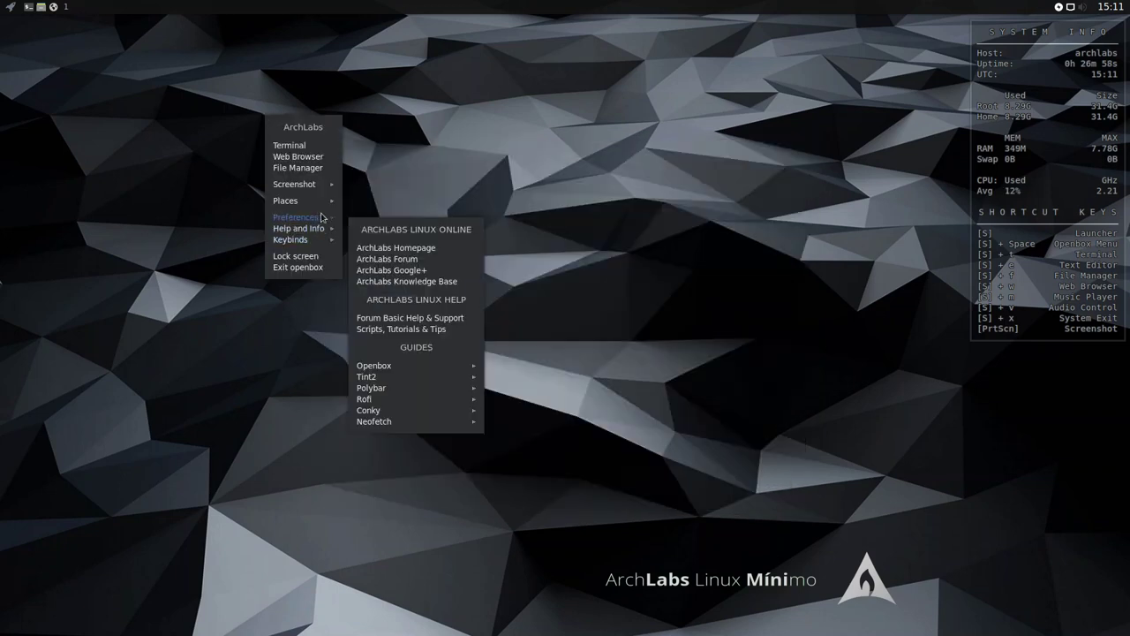
{"action": "mouse_move", "coordinate": [325, 221]}
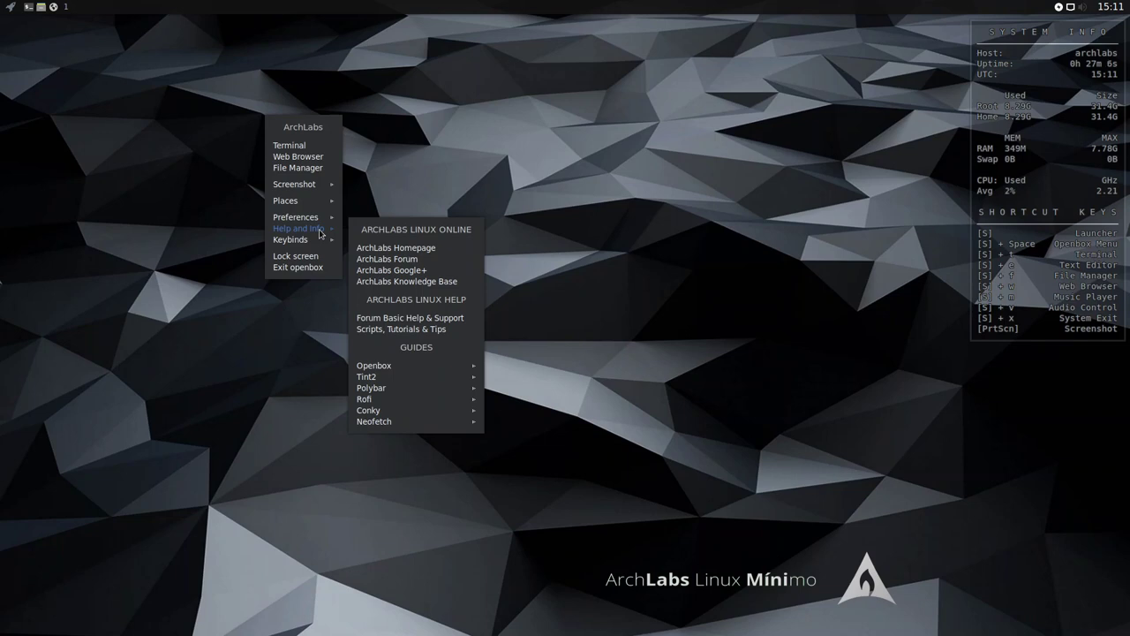
Open the ArchLabs Knowledge Base, go to Firefox's home page, then close Firefox
{"action": "left_click", "coordinate": [414, 281]}
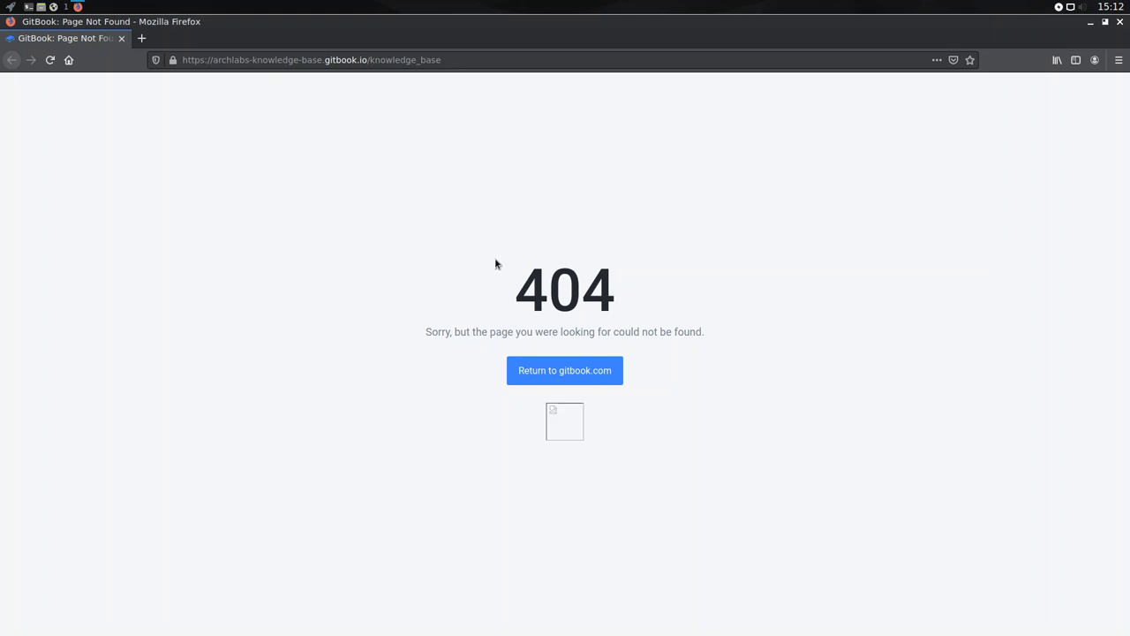
{"action": "left_click", "coordinate": [70, 60]}
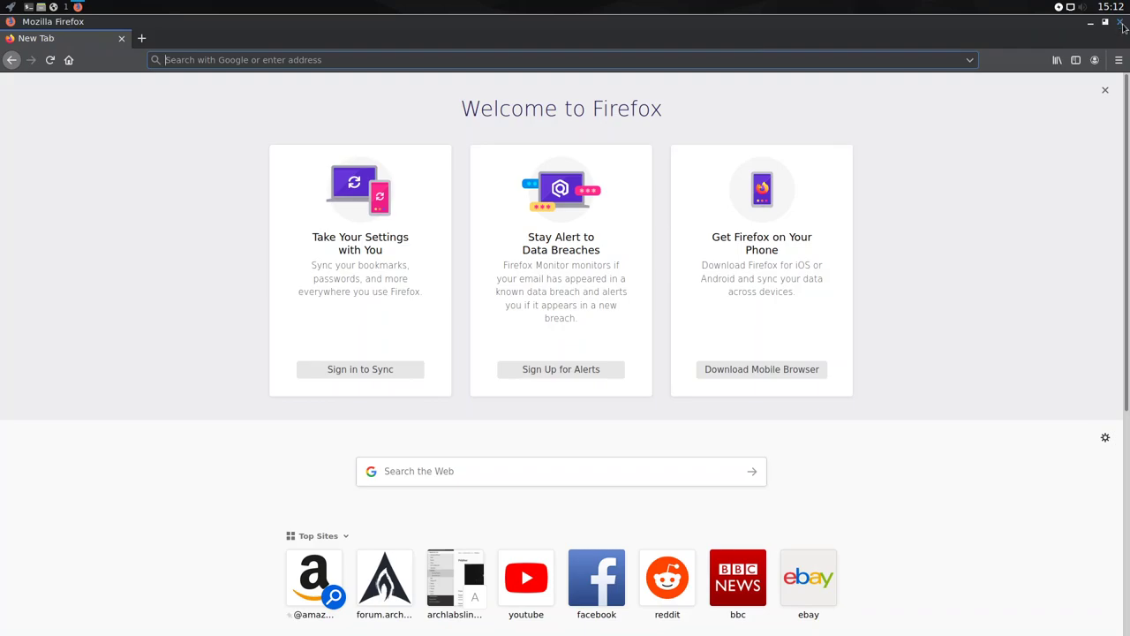
{"action": "left_click", "coordinate": [1121, 23]}
Open the ArchLabs Forum from Help and Info in the root menu
{"action": "right_click", "coordinate": [363, 113]}
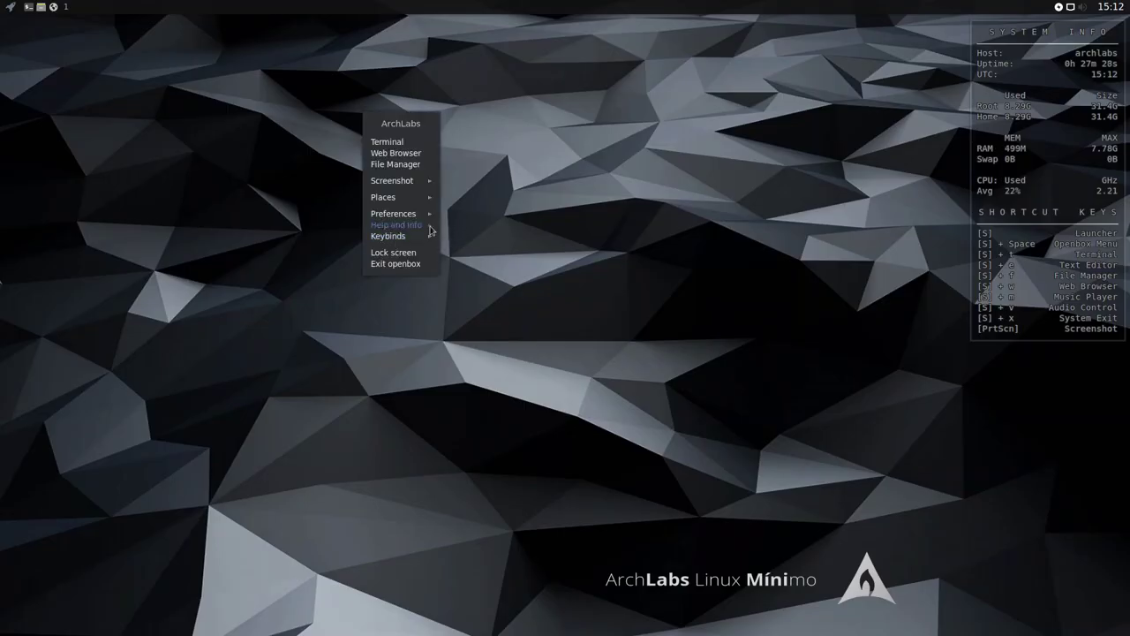
{"action": "mouse_move", "coordinate": [426, 226]}
{"action": "left_click", "coordinate": [483, 256]}
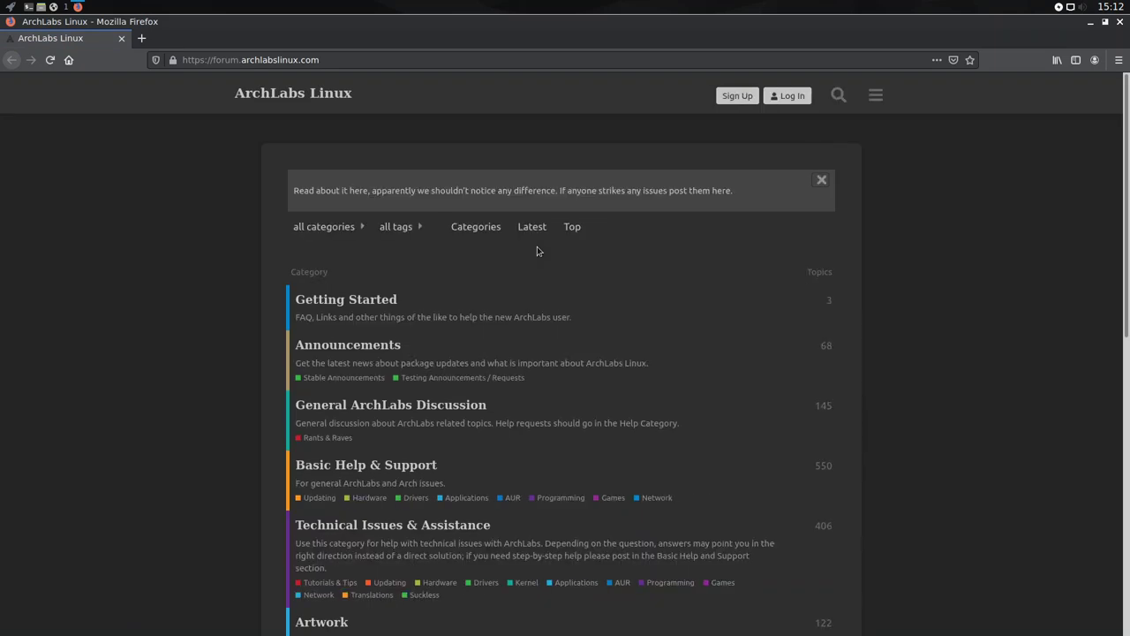
Scroll through the forum's category list, then close Firefox
{"action": "scroll", "coordinate": [543, 304], "scroll_direction": "down", "scroll_amount": 3}
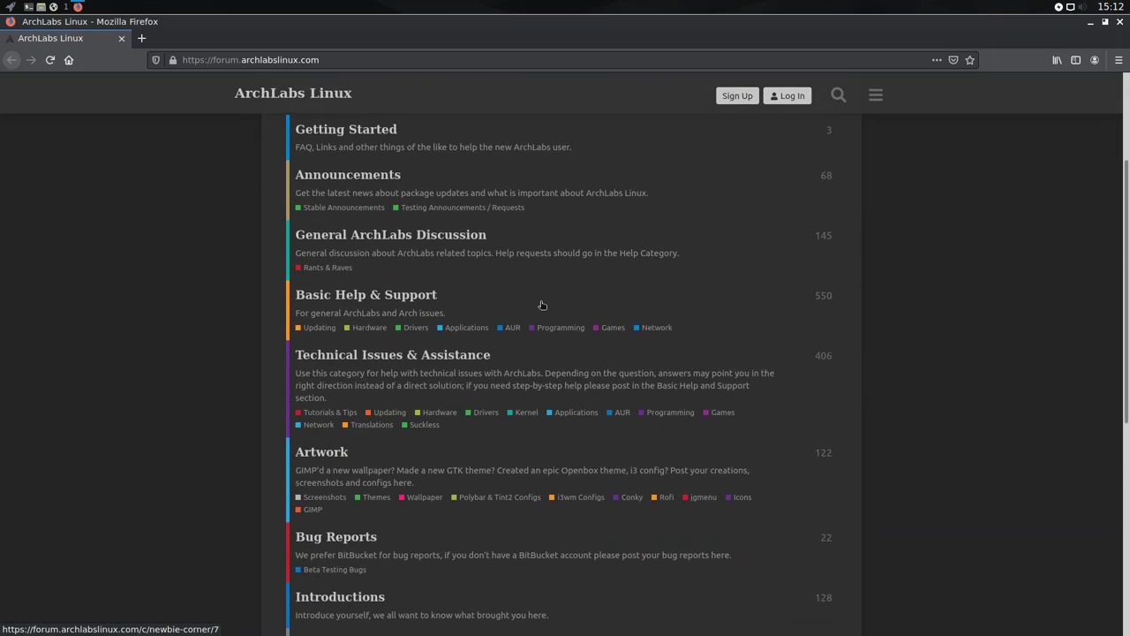
{"action": "scroll", "coordinate": [543, 305], "scroll_direction": "down", "scroll_amount": 5}
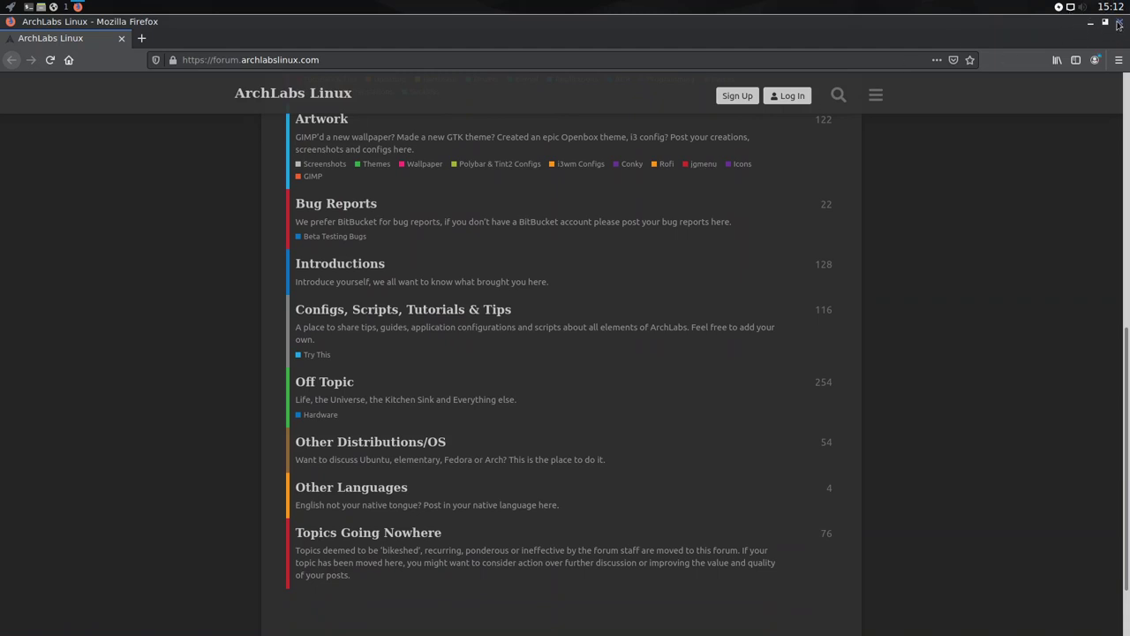
{"action": "left_click", "coordinate": [1119, 24]}
Open the Openbox FAQ from Help and Info > Guides, skim it, and close Firefox
{"action": "right_click", "coordinate": [431, 124]}
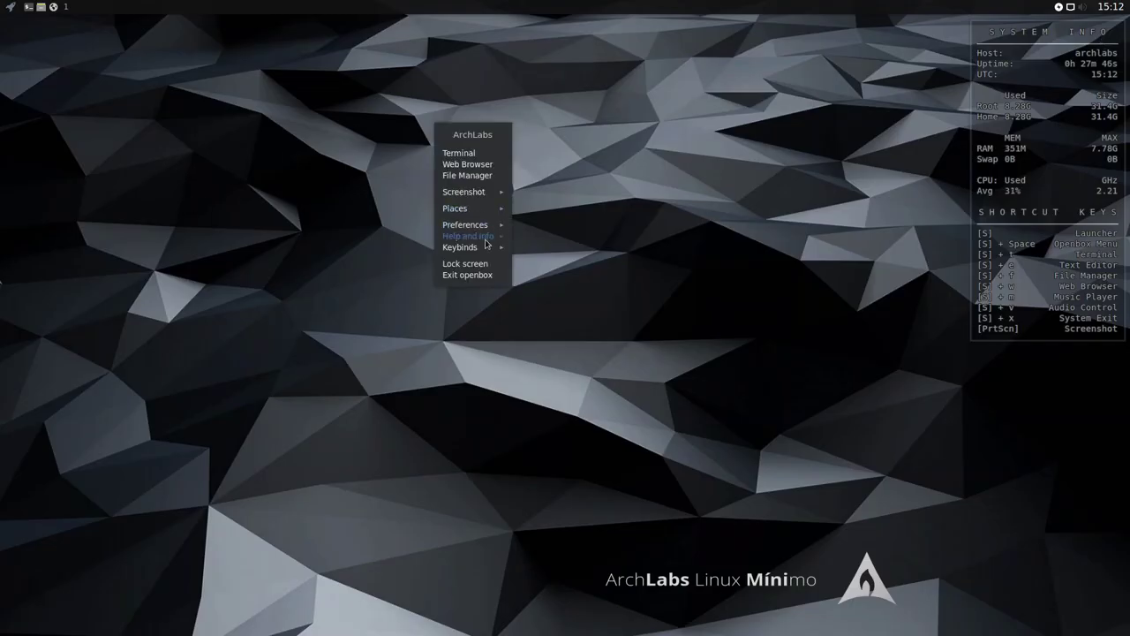
{"action": "mouse_move", "coordinate": [477, 240]}
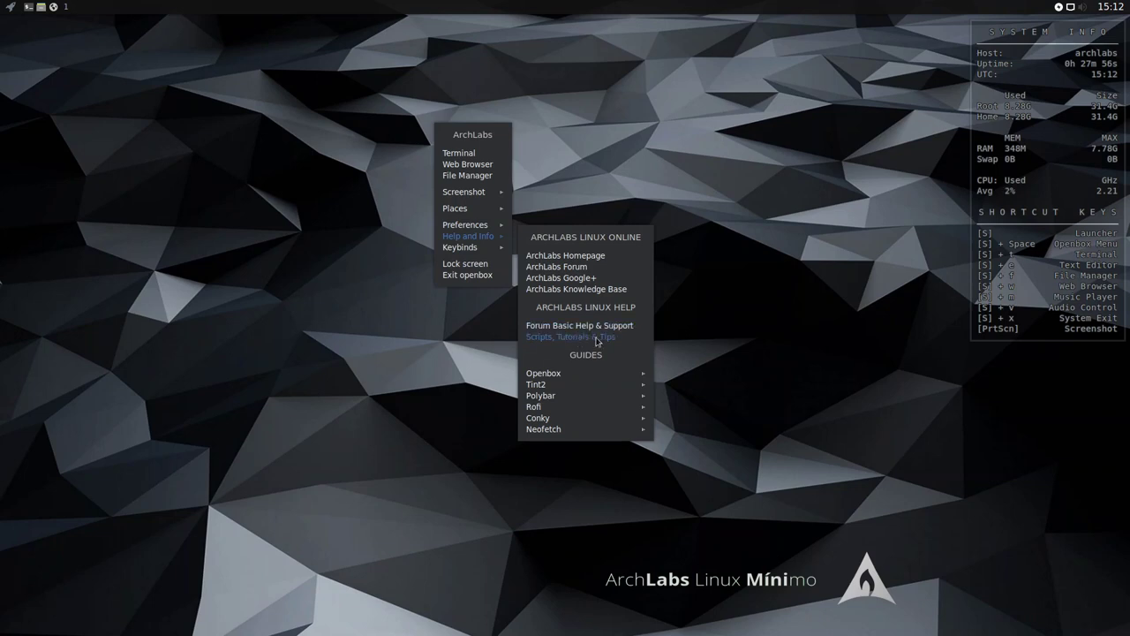
{"action": "mouse_move", "coordinate": [568, 376]}
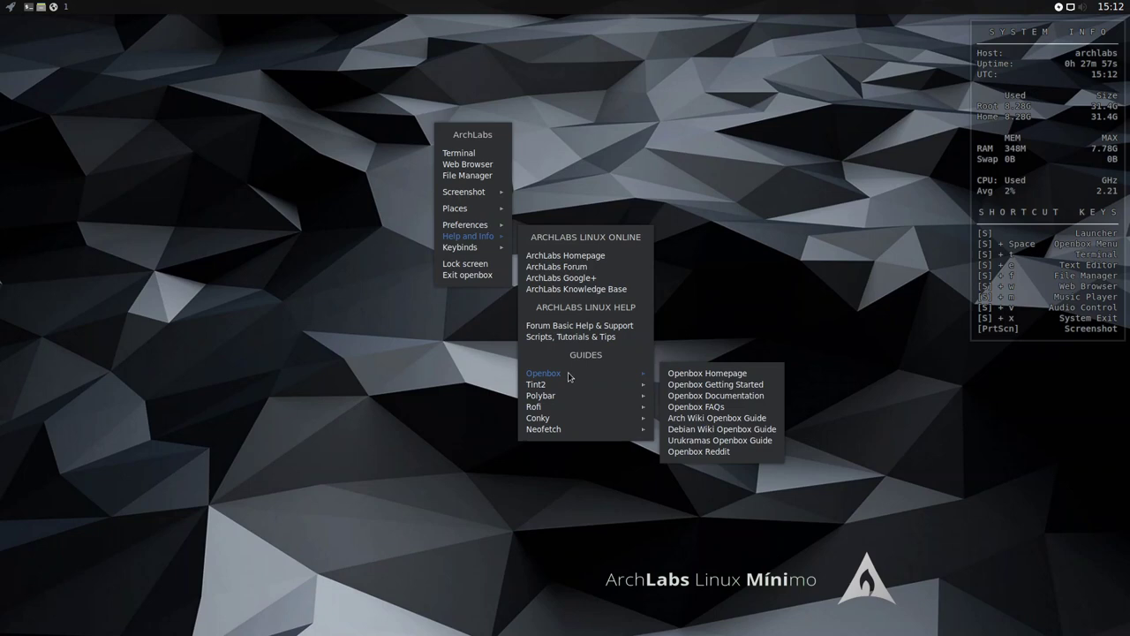
{"action": "left_click", "coordinate": [702, 441]}
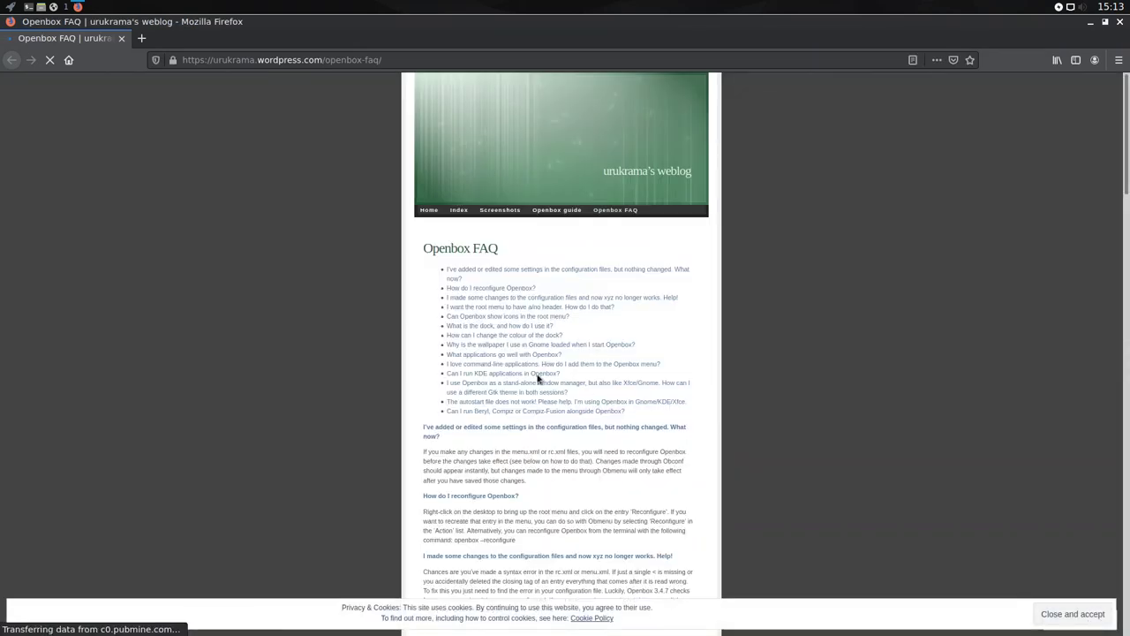
{"action": "scroll", "coordinate": [536, 377], "scroll_direction": "down", "scroll_amount": 8}
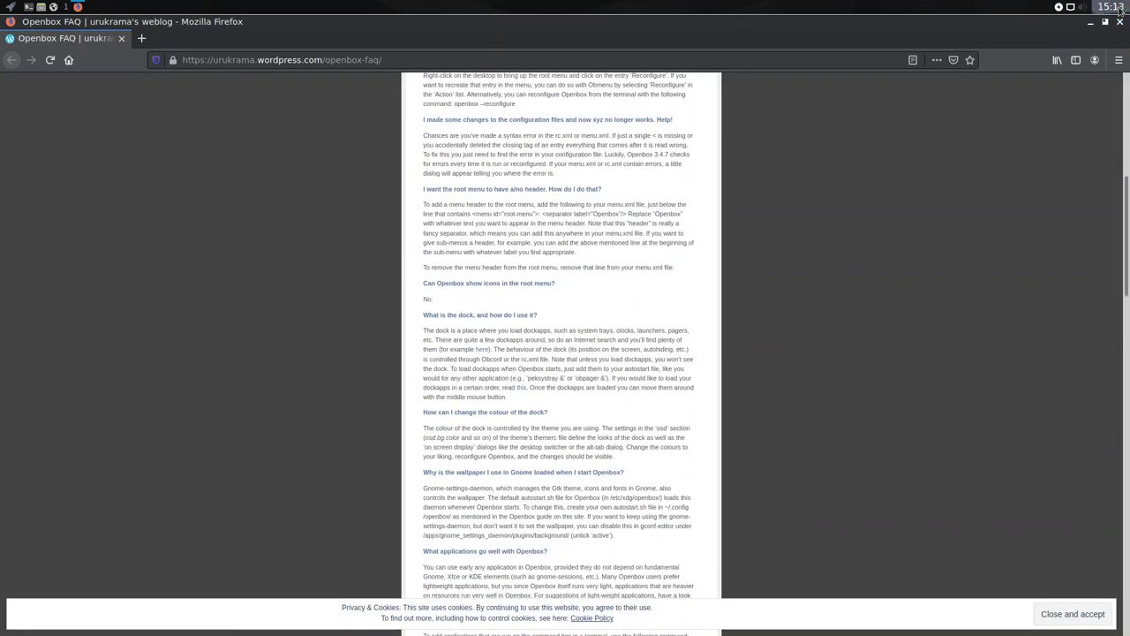
{"action": "left_click", "coordinate": [1121, 23]}
From the desktop root menu's Keybinds submenu, display the Openbox rc.xml keybinds in a window
{"action": "right_click", "coordinate": [241, 172]}
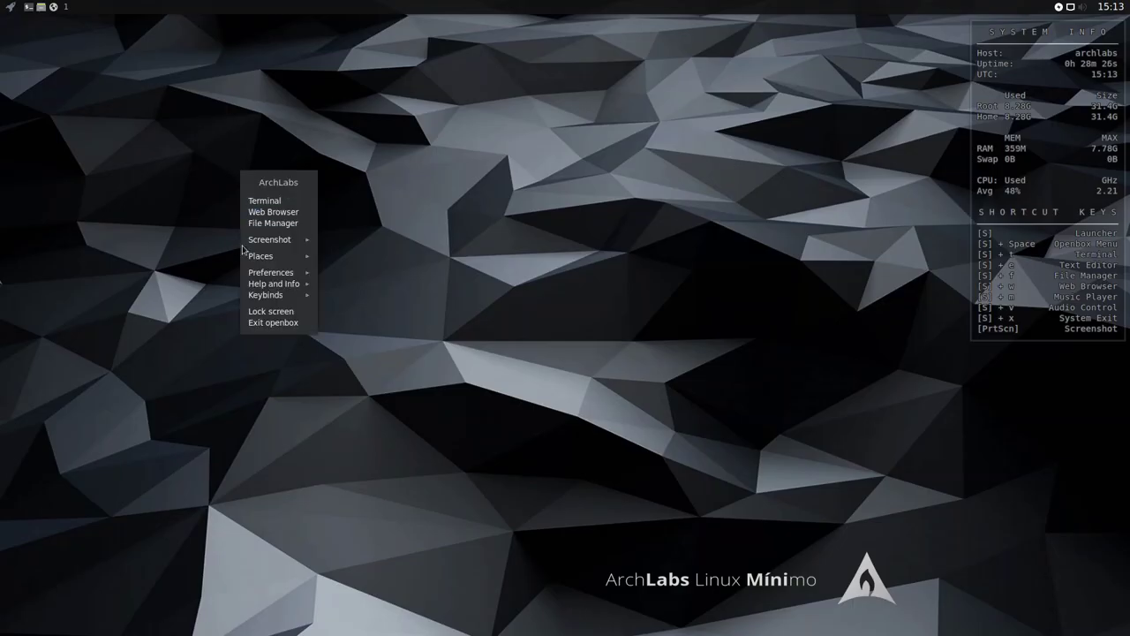
{"action": "mouse_move", "coordinate": [266, 302]}
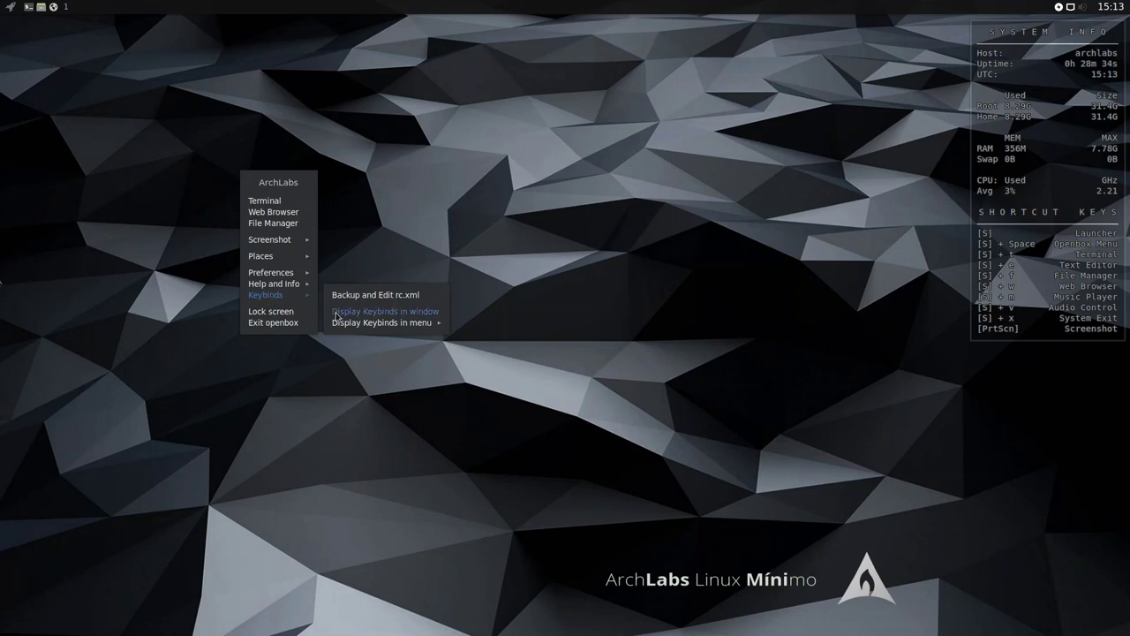
{"action": "mouse_move", "coordinate": [362, 325]}
{"action": "left_click", "coordinate": [368, 313]}
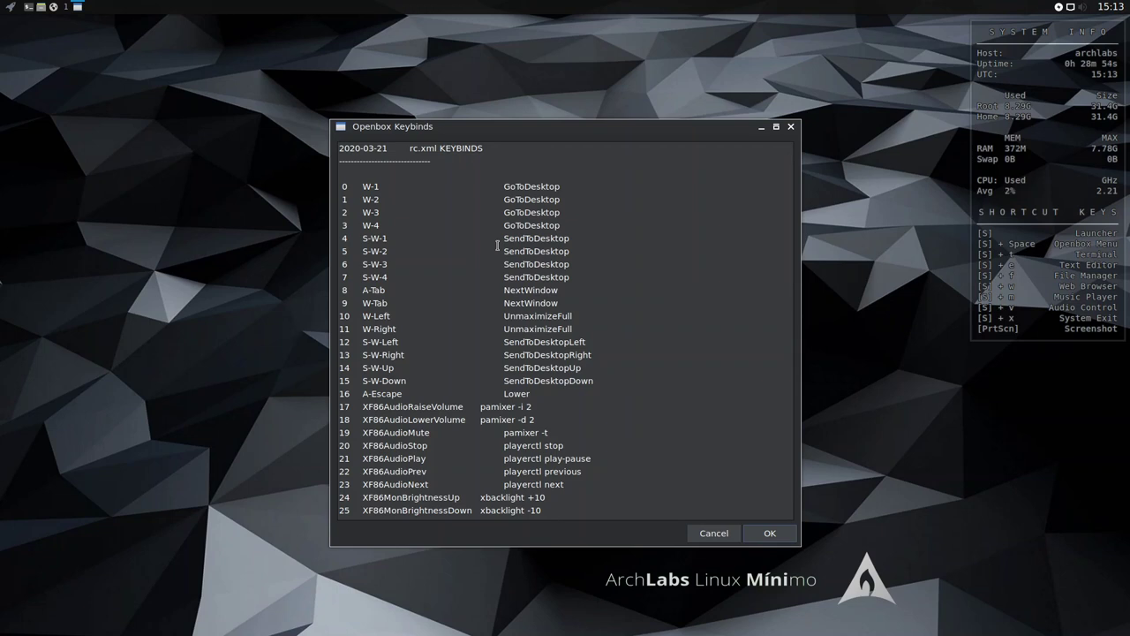
{"action": "key", "text": "super+2"}
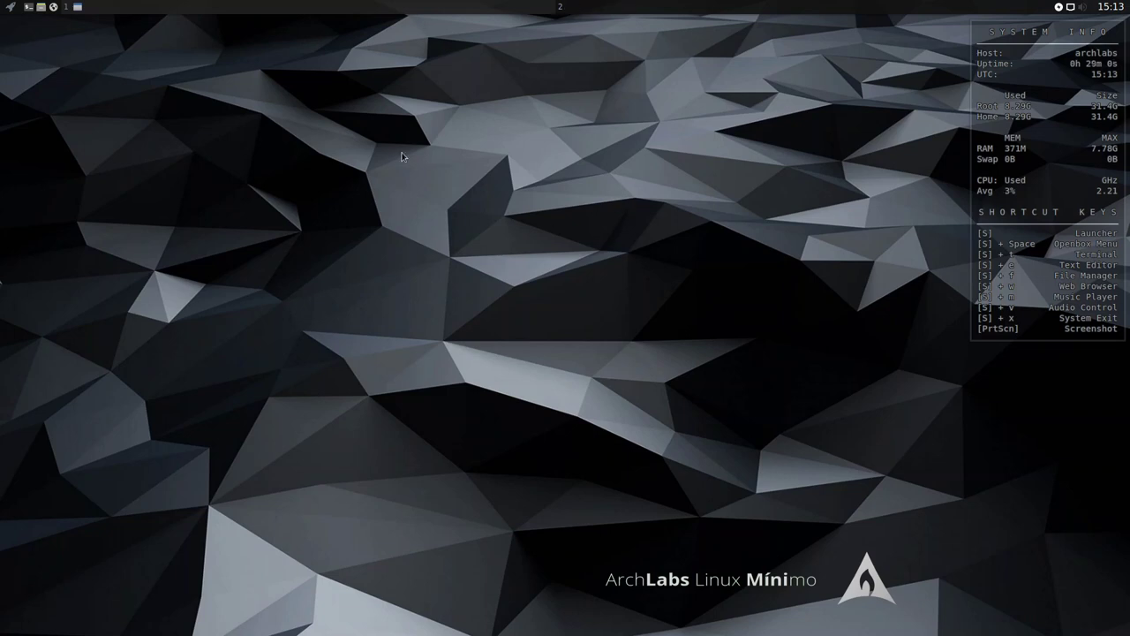
{"action": "key", "text": "ctrl+alt+Right"}
{"action": "key", "text": "ctrl+alt+Right"}
{"action": "key", "text": "super+k"}
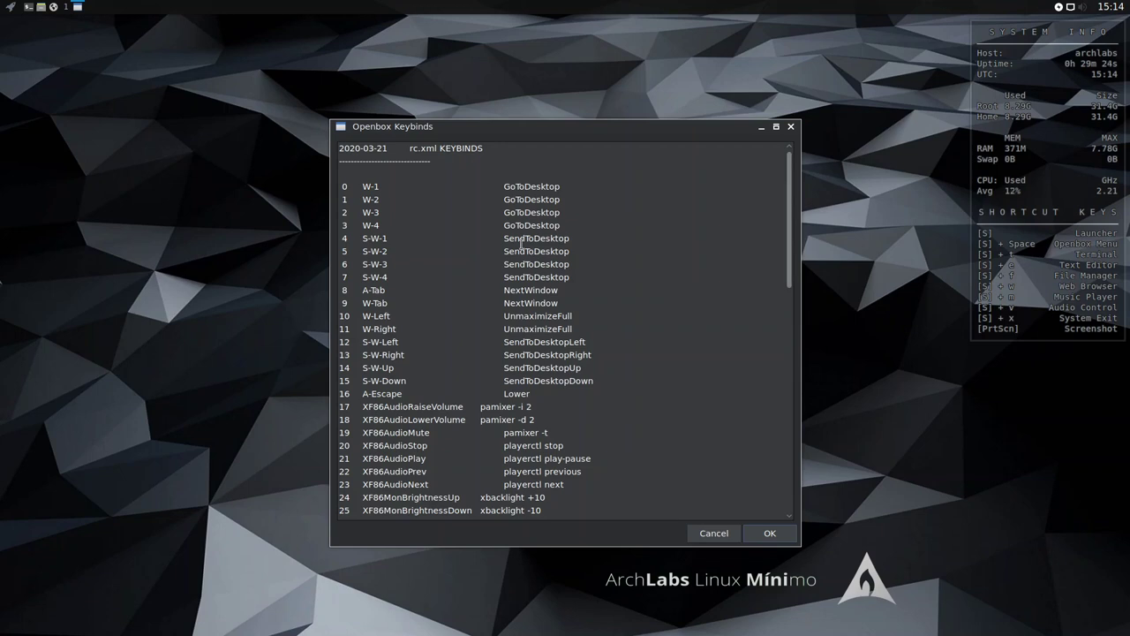
{"action": "key", "text": "super+2"}
{"action": "key", "text": "super+1"}
{"action": "scroll", "coordinate": [459, 341], "scroll_direction": "down", "scroll_amount": 1}
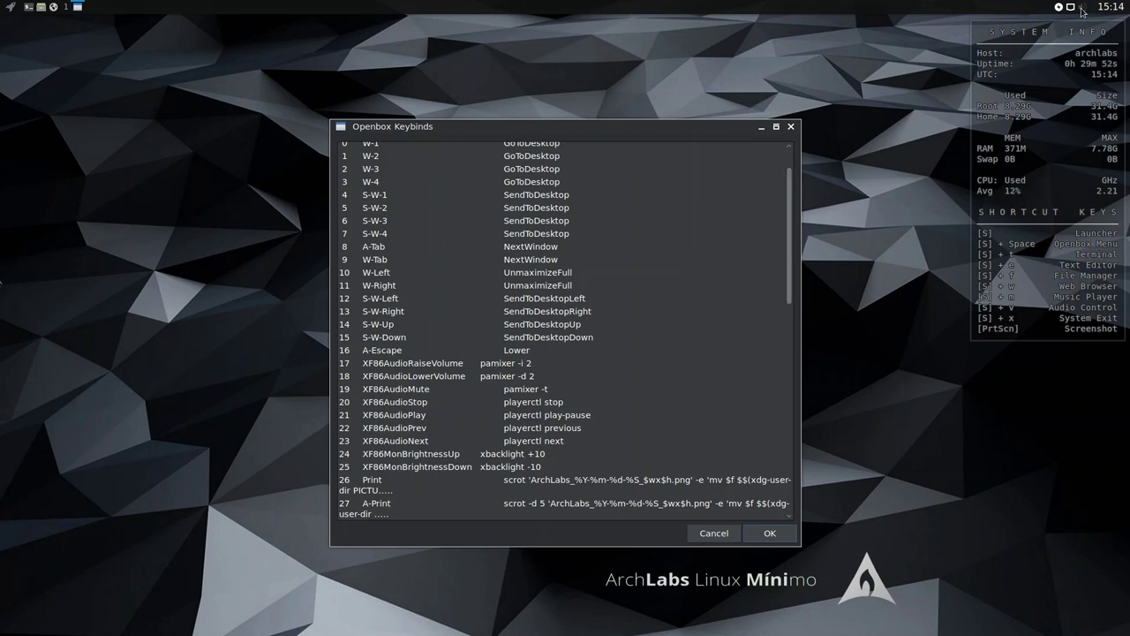
{"action": "mouse_move", "coordinate": [1085, 12]}
{"action": "scroll", "coordinate": [550, 402], "scroll_direction": "down", "scroll_amount": 2}
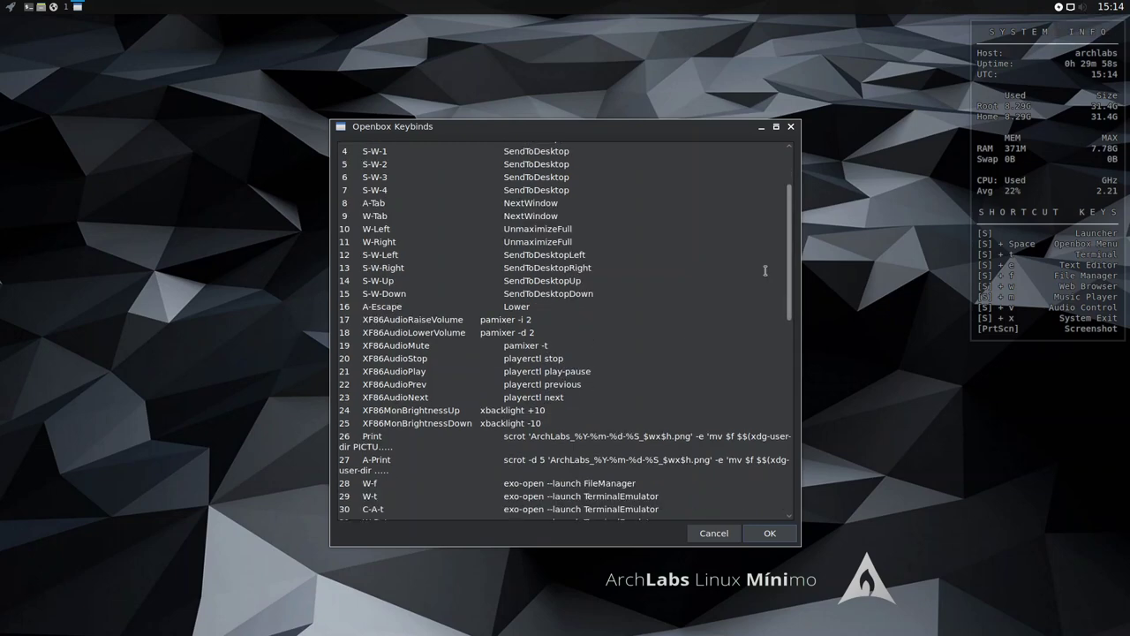
{"action": "left_click_drag", "start_coordinate": [790, 272], "coordinate": [779, 357]}
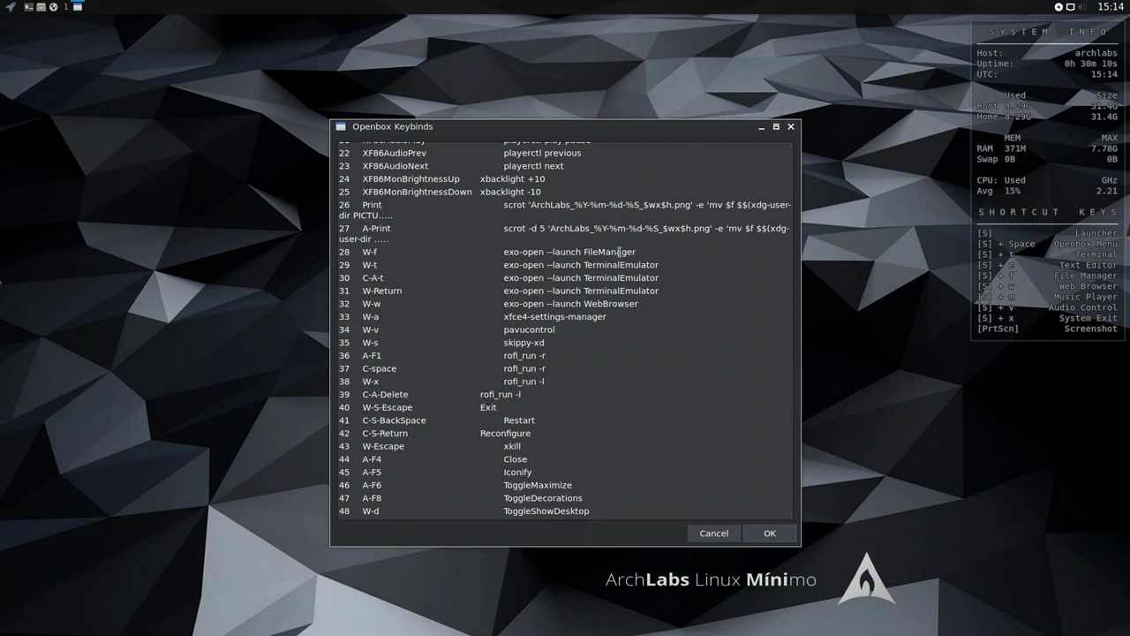
{"action": "key", "text": "super+f"}
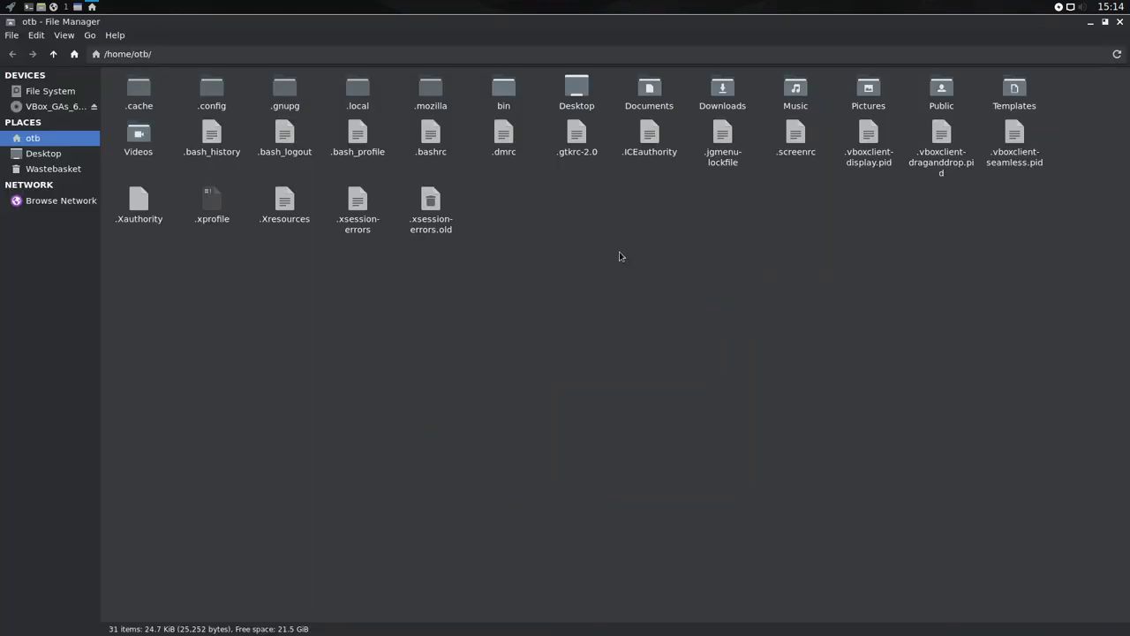
{"action": "left_click", "coordinate": [1120, 22]}
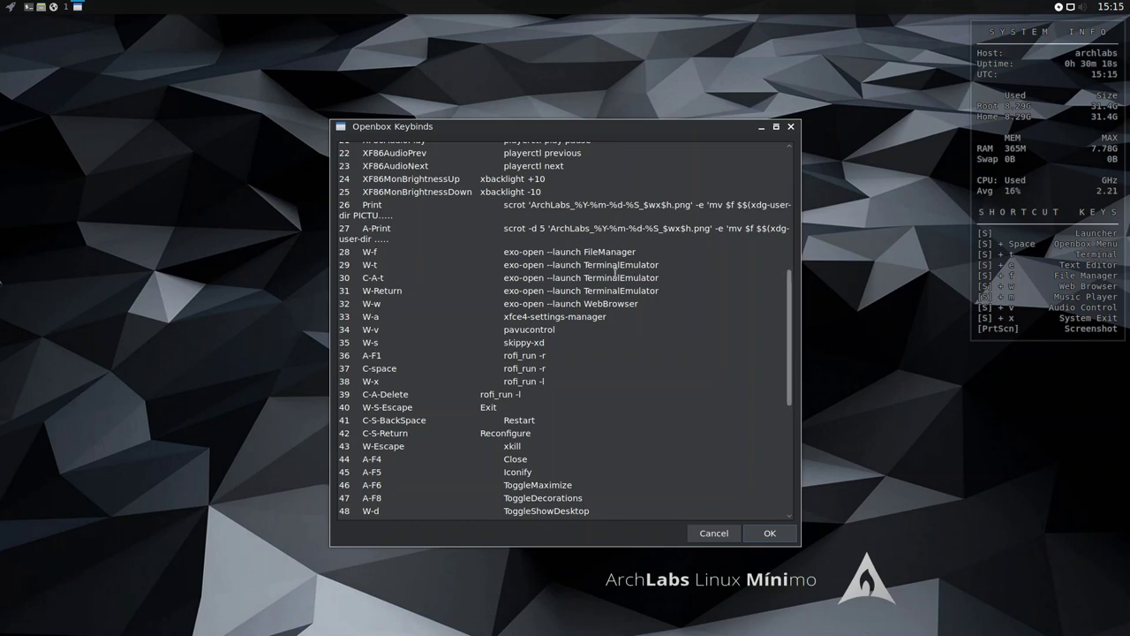
{"action": "key", "text": "super+t"}
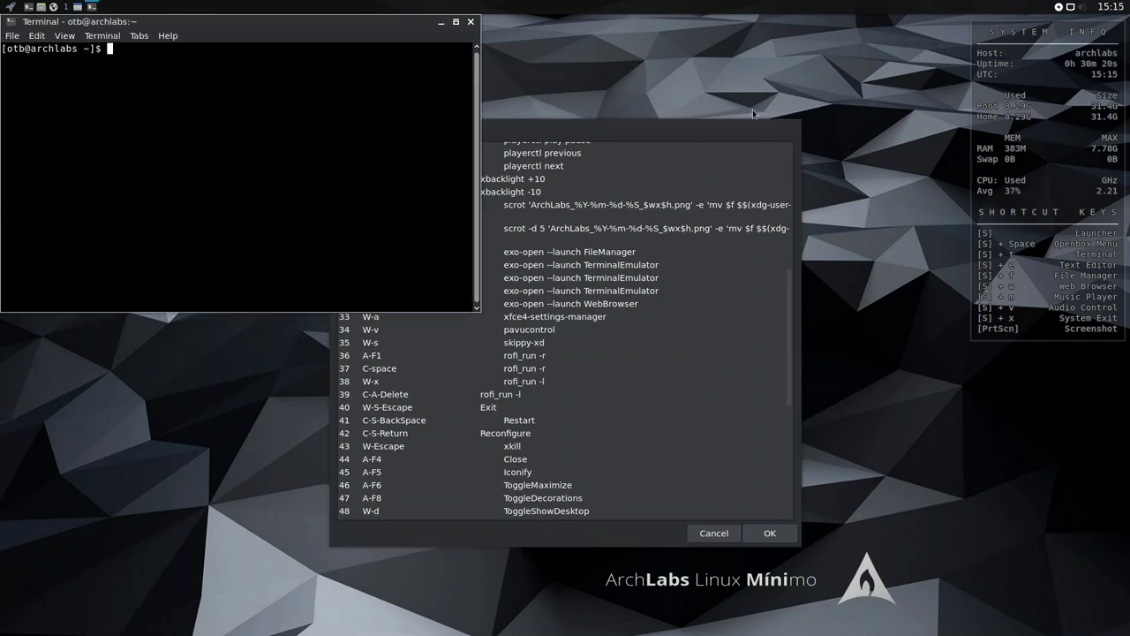
{"action": "left_click", "coordinate": [471, 21]}
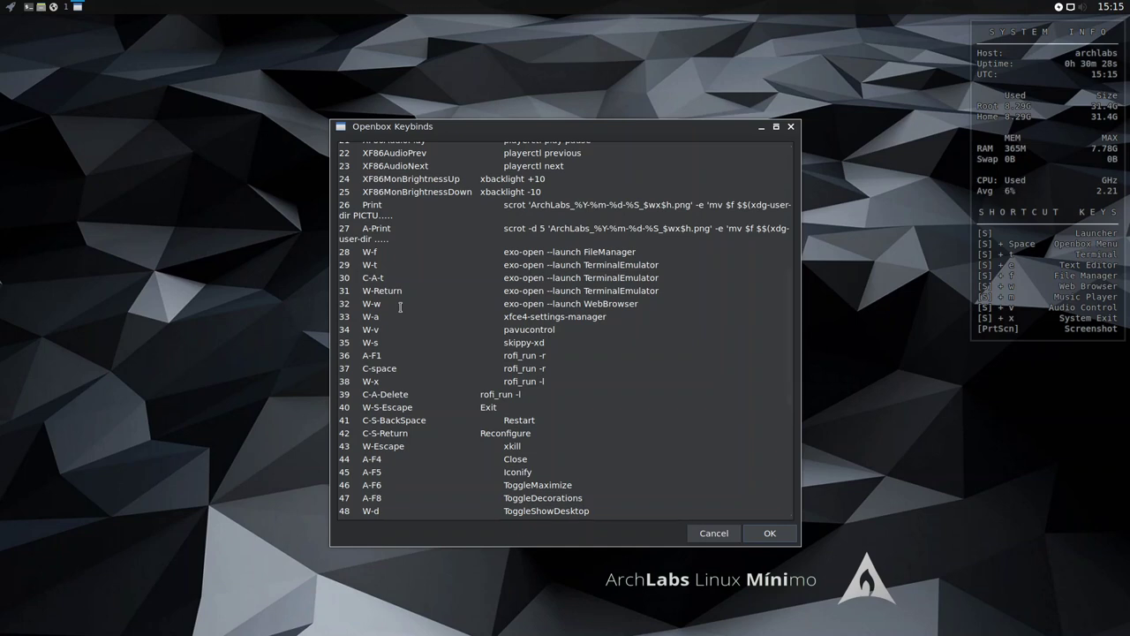
{"action": "key", "text": "super+w"}
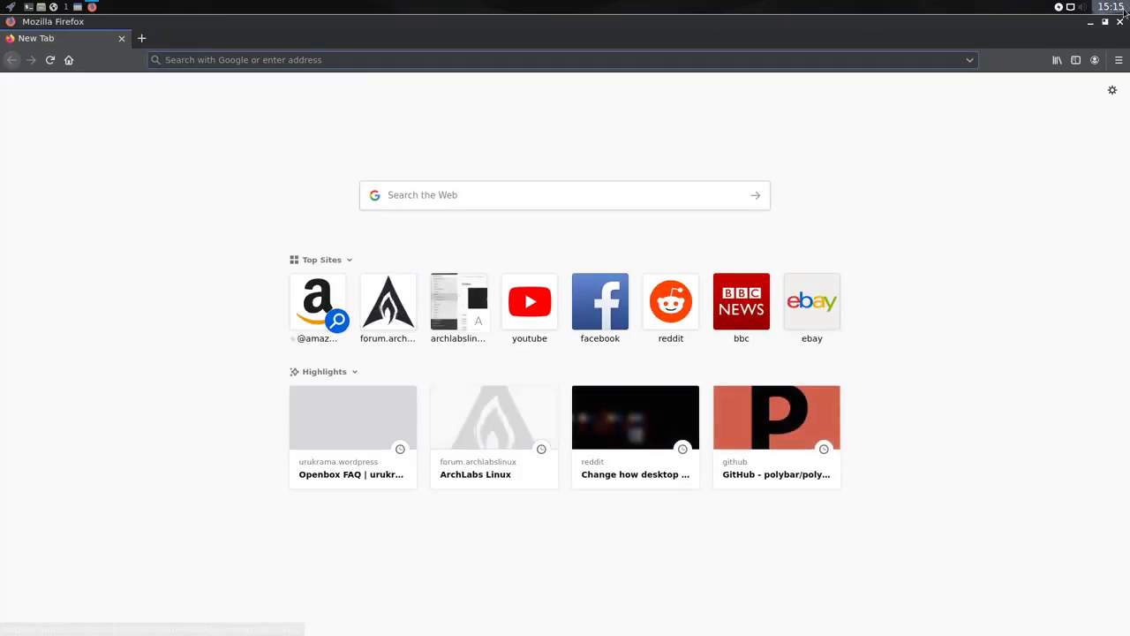
{"action": "key", "text": "alt+F4"}
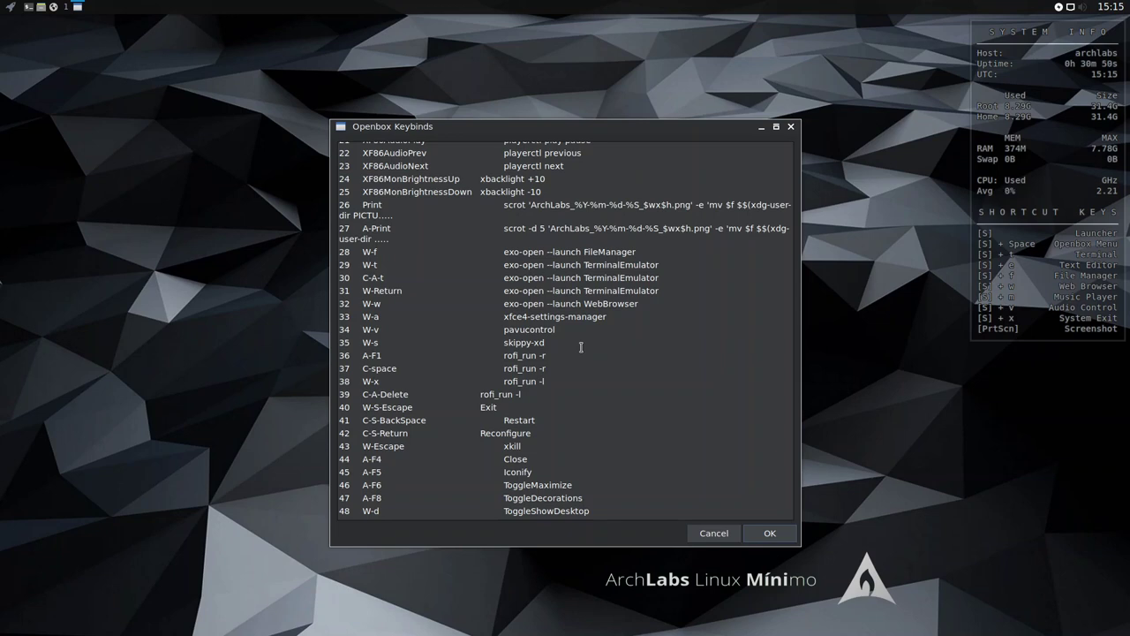
{"action": "key", "text": "super"}
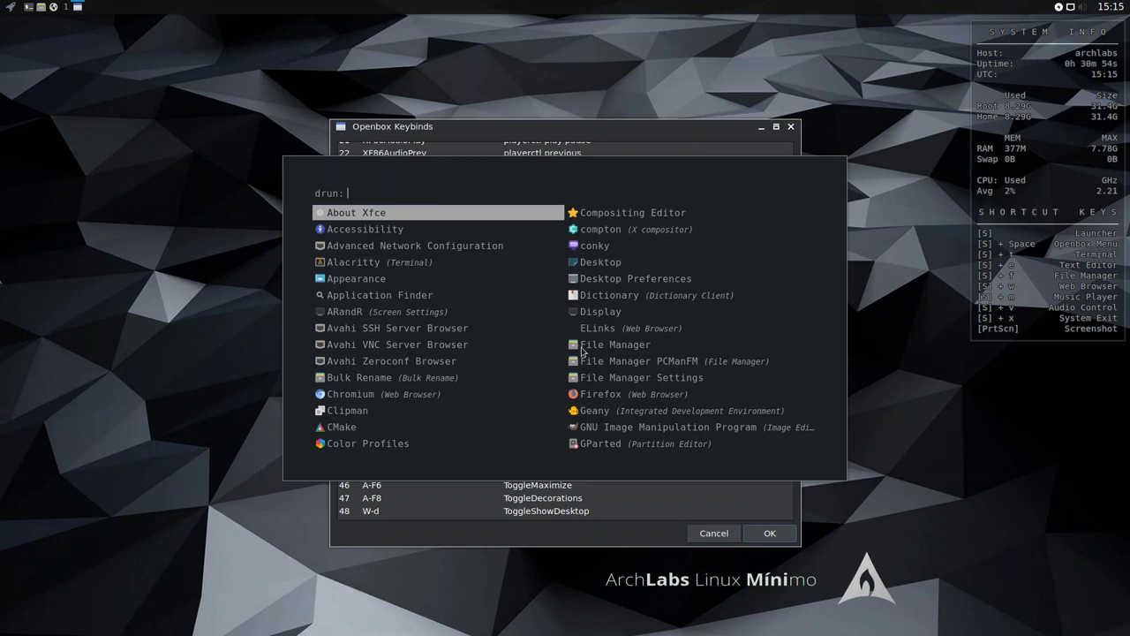
{"action": "key", "text": "Down"}
{"action": "key", "text": "Down"}
{"action": "key", "text": "Down"}
{"action": "key", "text": "Down"}
{"action": "key", "text": "Down"}
{"action": "key", "text": "Down"}
{"action": "key", "text": "Down"}
{"action": "key", "text": "Down"}
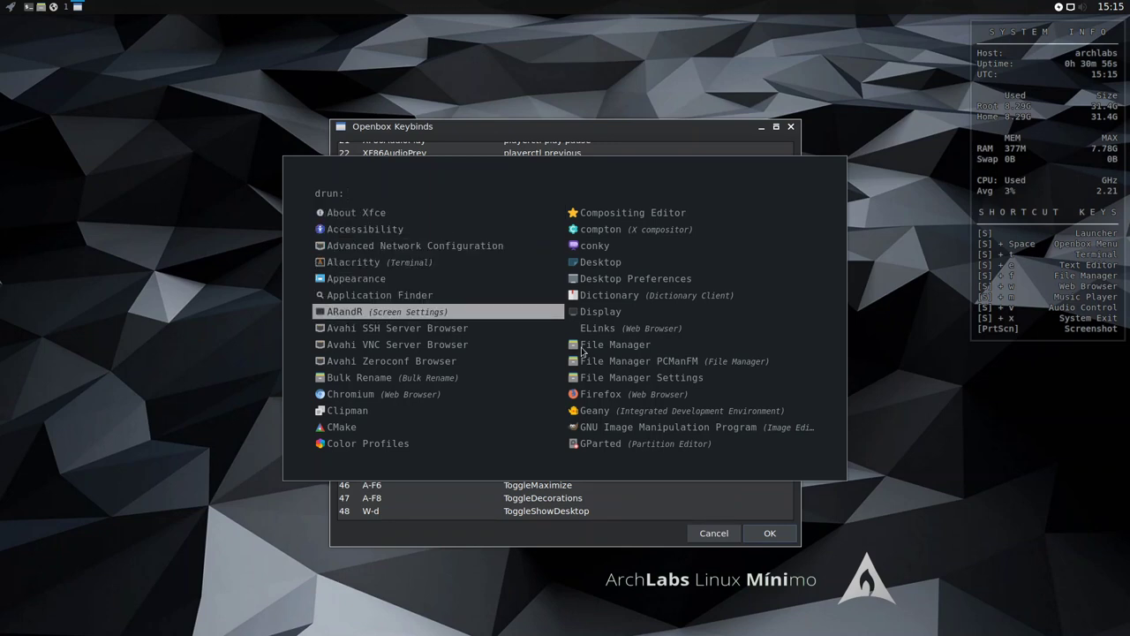
{"action": "key", "text": "Down"}
{"action": "key", "text": "Down"}
{"action": "key", "text": "Down"}
{"action": "key", "text": "Down"}
{"action": "key", "text": "Down"}
{"action": "key", "text": "Up"}
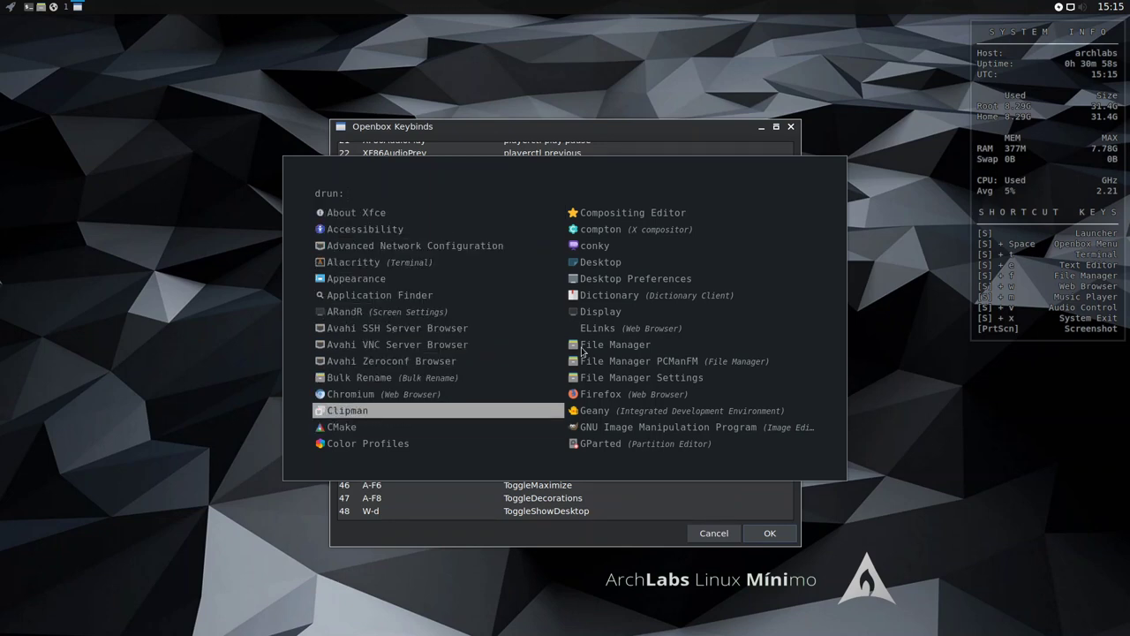
{"action": "key", "text": "Up"}
{"action": "key", "text": "Up"}
{"action": "key", "text": "Up"}
{"action": "key", "text": "Up"}
{"action": "key", "text": "Up"}
{"action": "key", "text": "Up"}
{"action": "key", "text": "Up"}
{"action": "key", "text": "Up"}
{"action": "key", "text": "Up"}
{"action": "key", "text": "Up"}
{"action": "key", "text": "Up"}
{"action": "key", "text": "Up"}
{"action": "key", "text": "Up"}
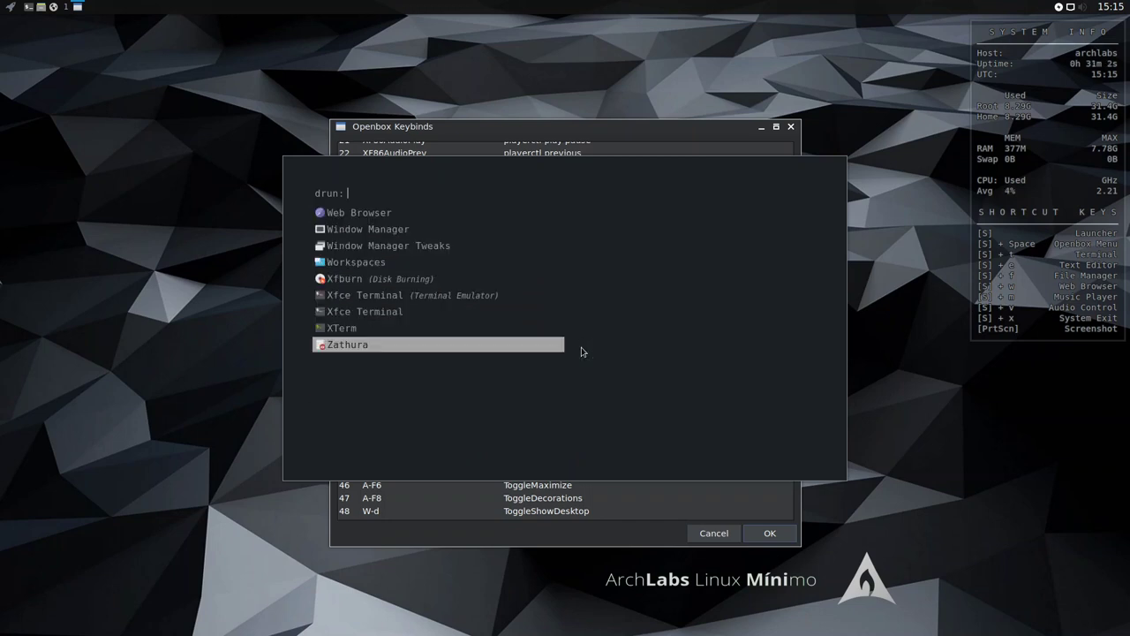
{"action": "key", "text": "Escape"}
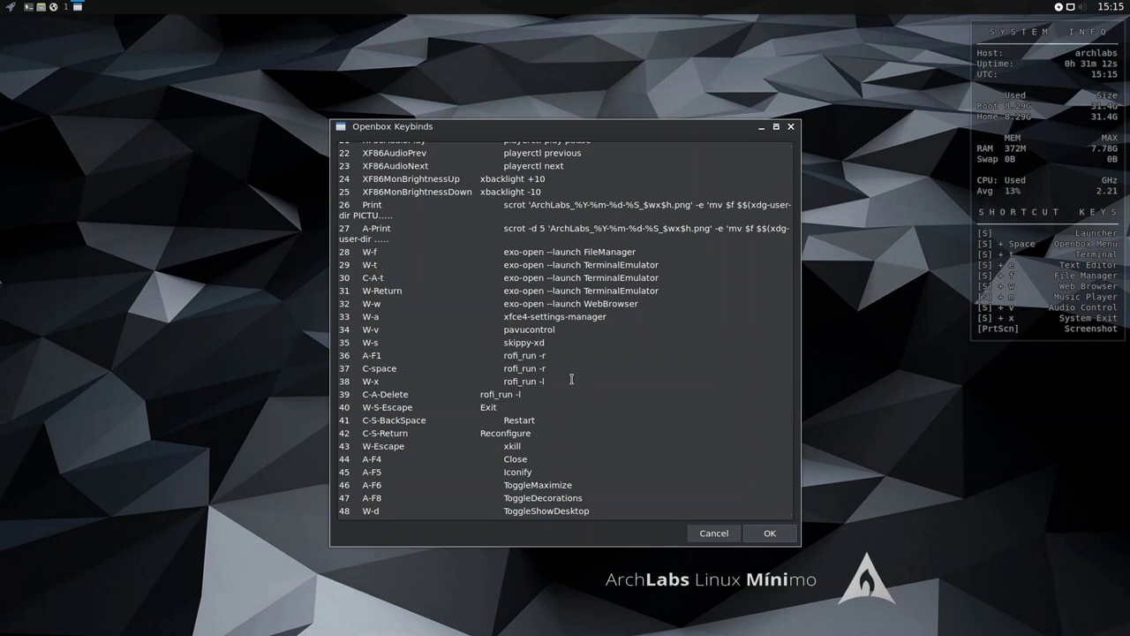
{"action": "key", "text": "super+x"}
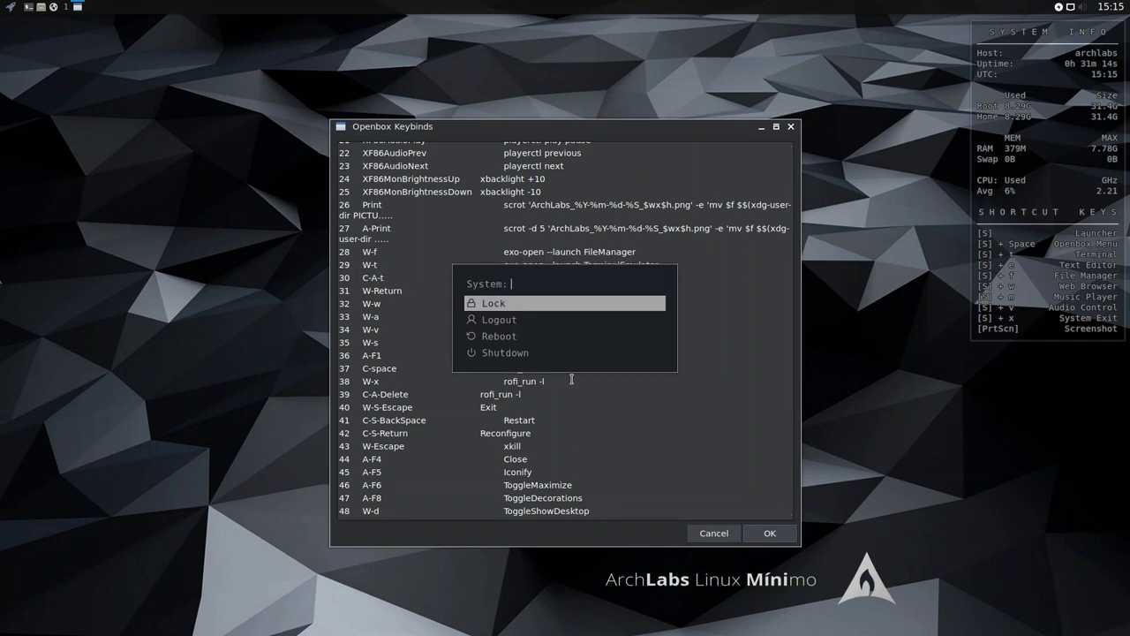
{"action": "key", "text": "Down"}
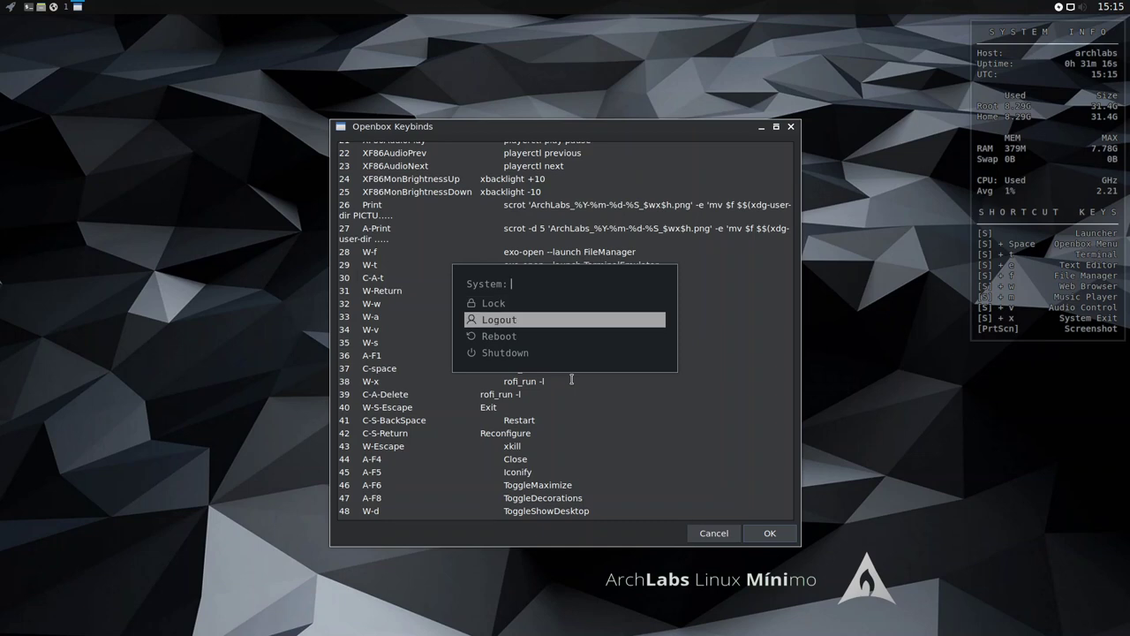
{"action": "key", "text": "Down"}
{"action": "key", "text": "Down"}
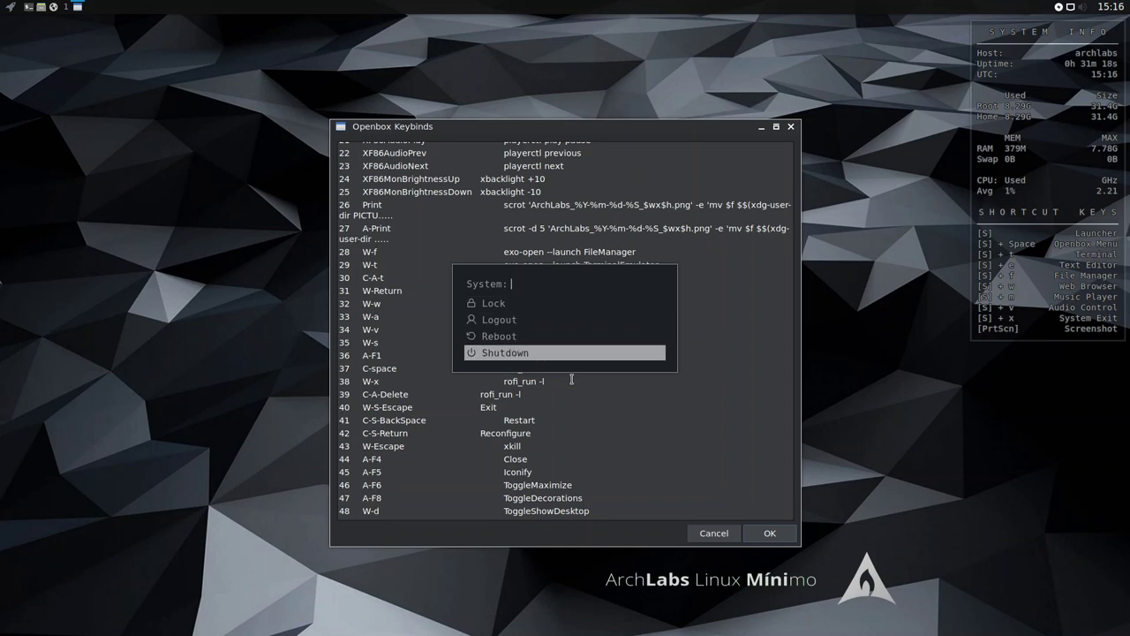
{"action": "key", "text": "Escape"}
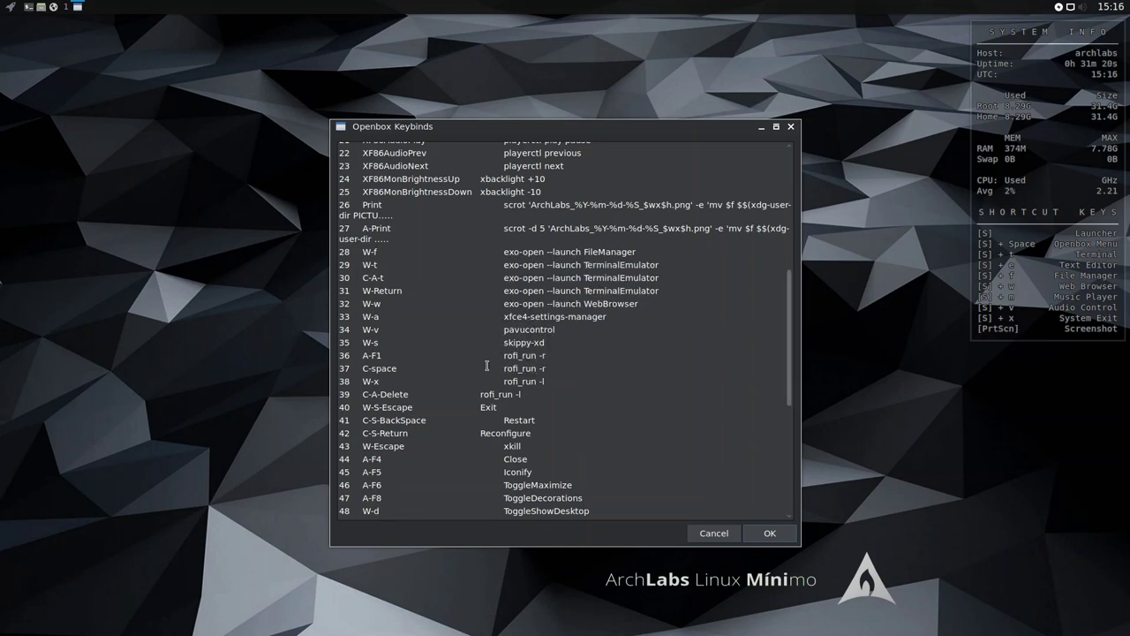
{"action": "scroll", "coordinate": [500, 377], "scroll_direction": "down", "scroll_amount": 7}
{"action": "scroll", "coordinate": [499, 378], "scroll_direction": "up", "scroll_amount": 15}
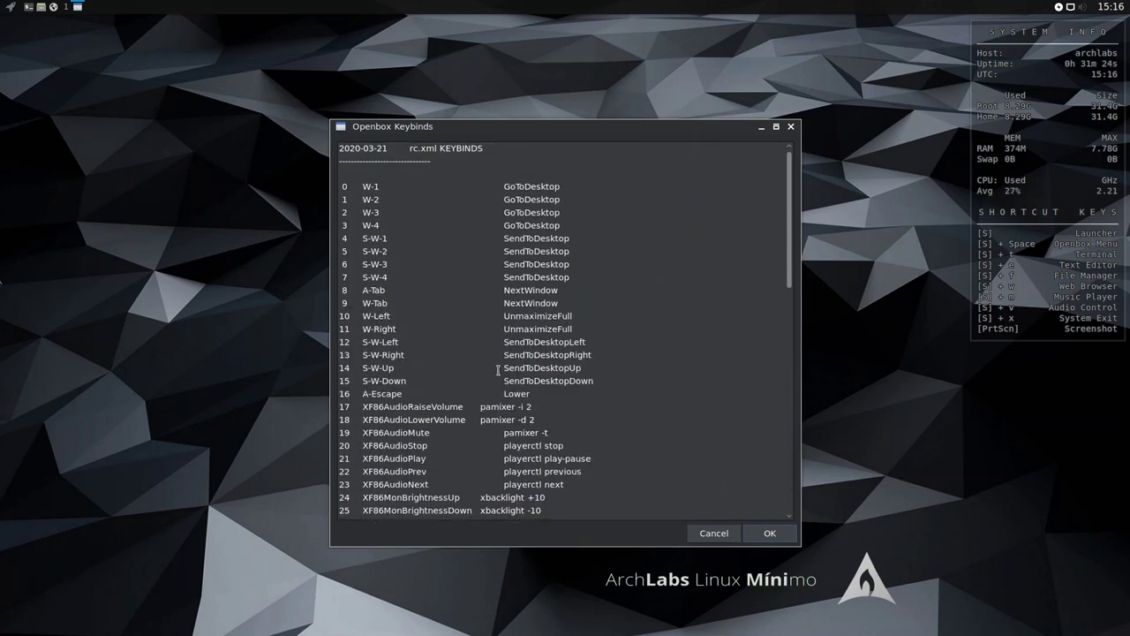
Close the keybinds list and open Openbox's rc.xml in Geany to view its keybind entries
{"action": "left_click", "coordinate": [717, 533]}
{"action": "right_click", "coordinate": [330, 169]}
{"action": "mouse_move", "coordinate": [341, 274]}
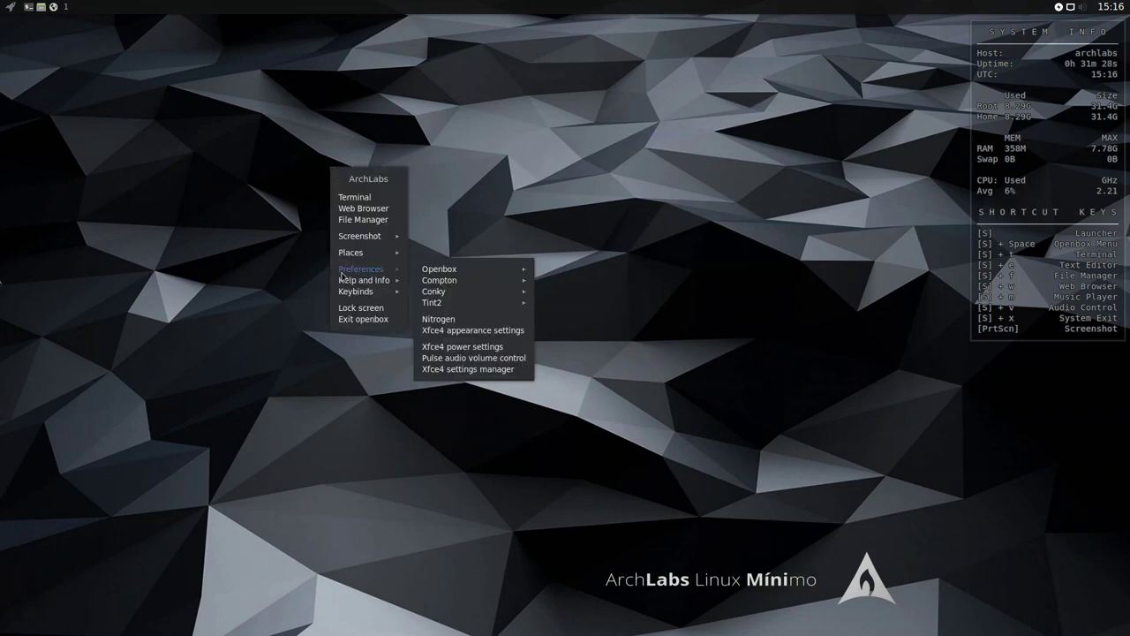
{"action": "mouse_move", "coordinate": [480, 271]}
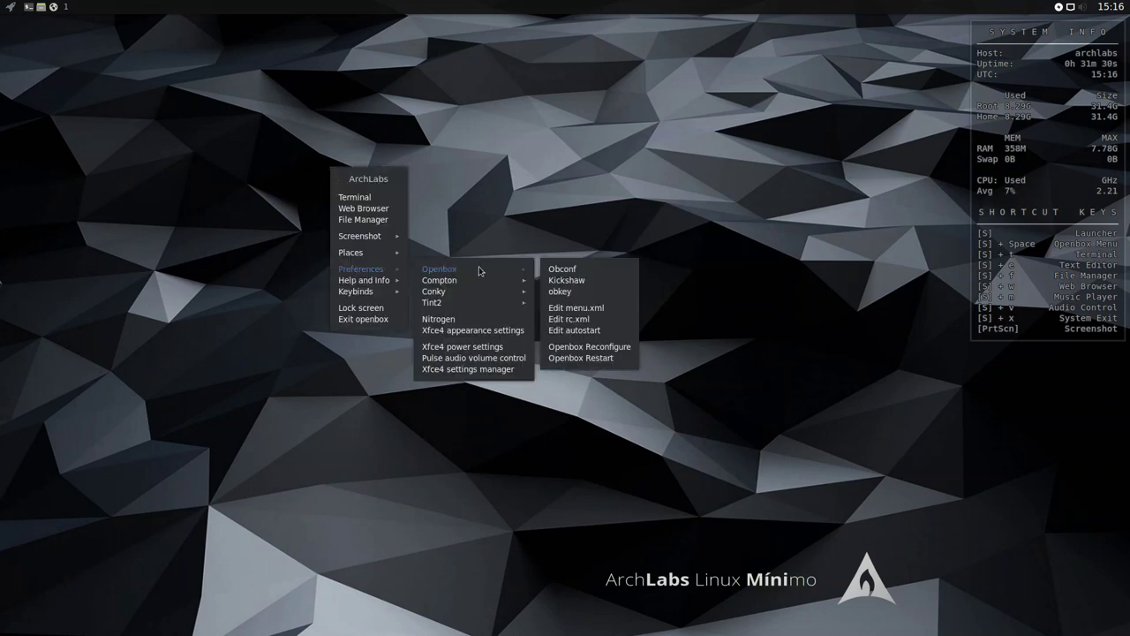
{"action": "left_click", "coordinate": [583, 319]}
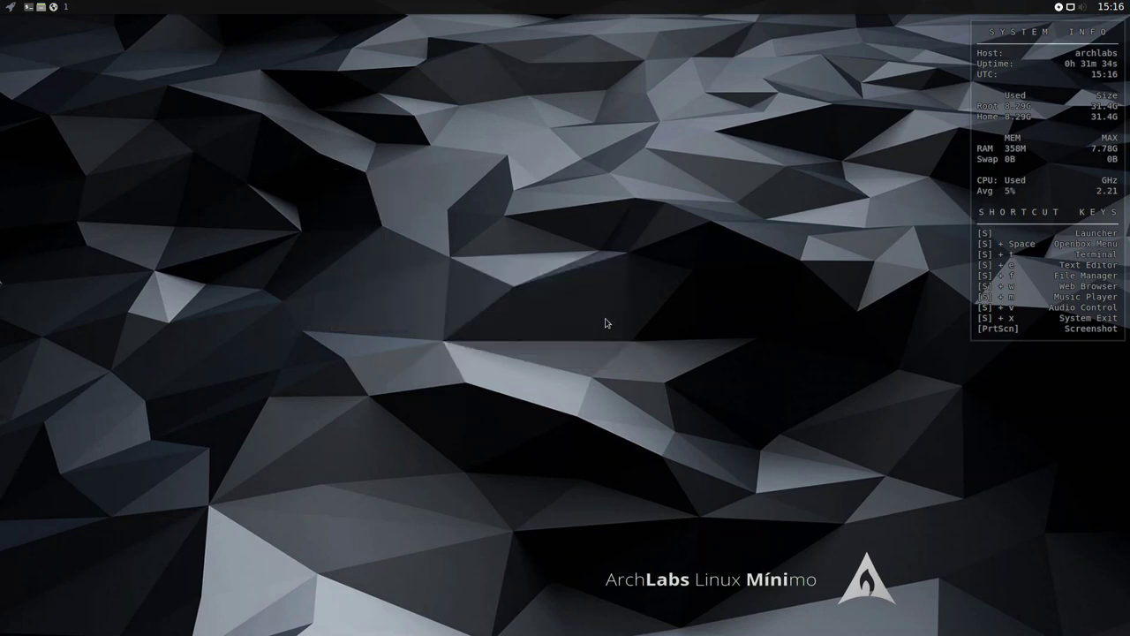
{"action": "scroll", "coordinate": [347, 298], "scroll_direction": "down", "scroll_amount": 20}
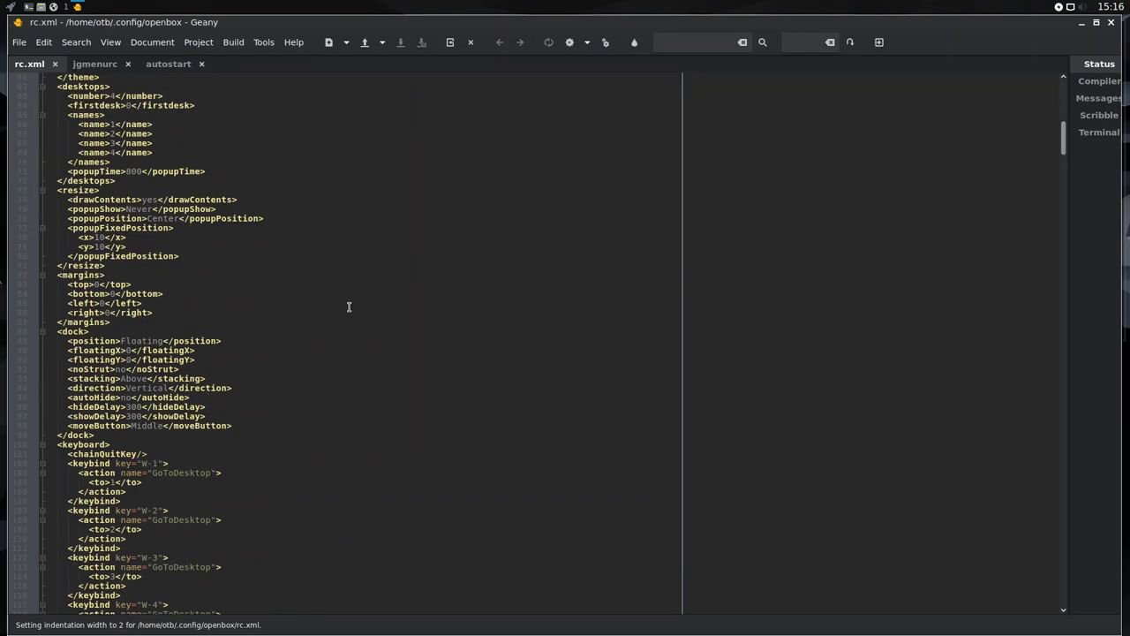
{"action": "scroll", "coordinate": [349, 314], "scroll_direction": "down", "scroll_amount": 20}
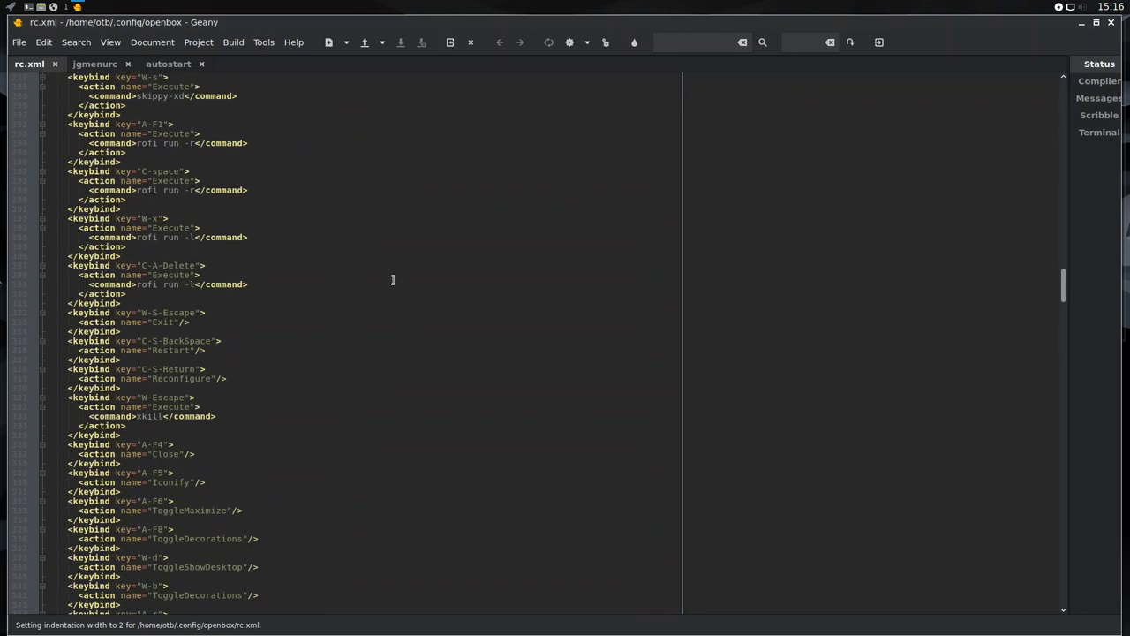
Close Geany, then open and dismiss the desktop menu and the applications menu
{"action": "left_click", "coordinate": [1112, 24]}
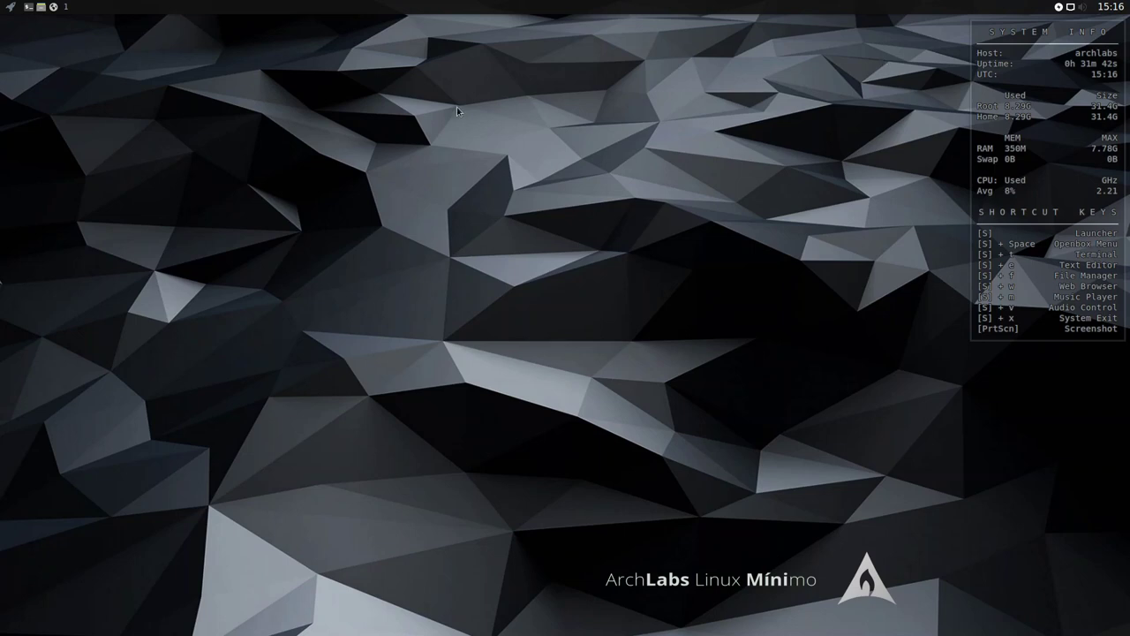
{"action": "right_click", "coordinate": [276, 99]}
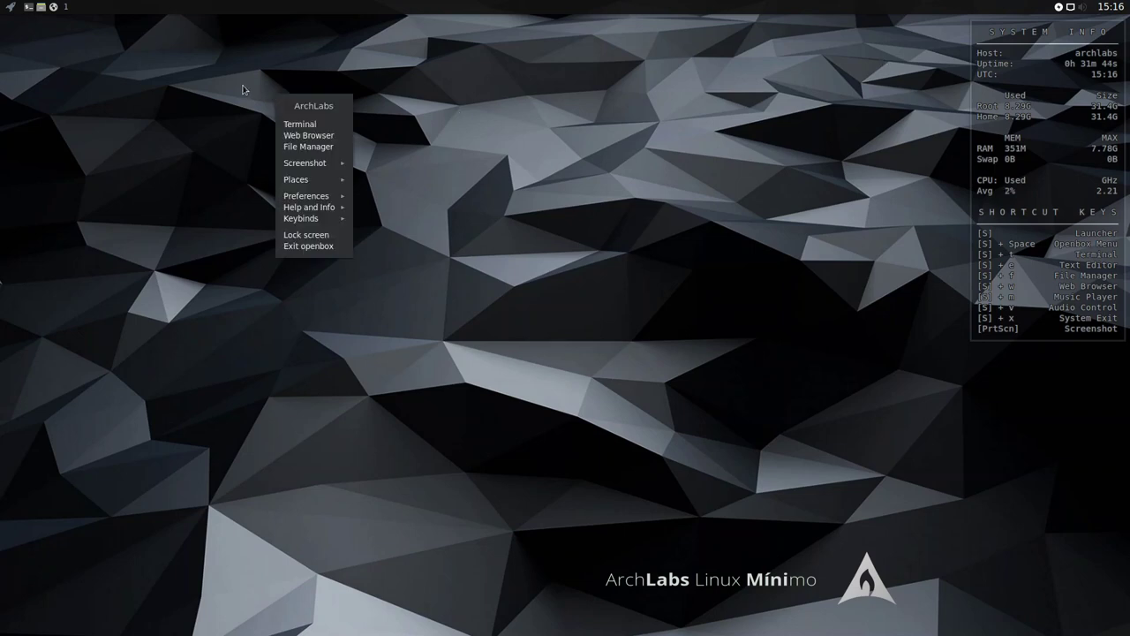
{"action": "left_click", "coordinate": [244, 89]}
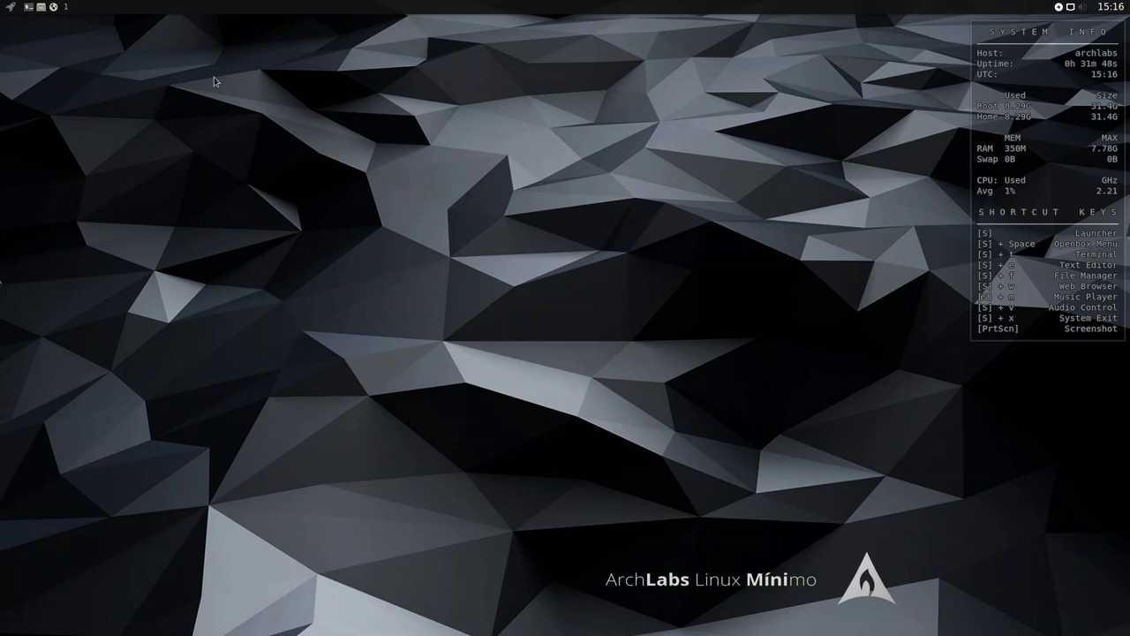
{"action": "left_click", "coordinate": [10, 8]}
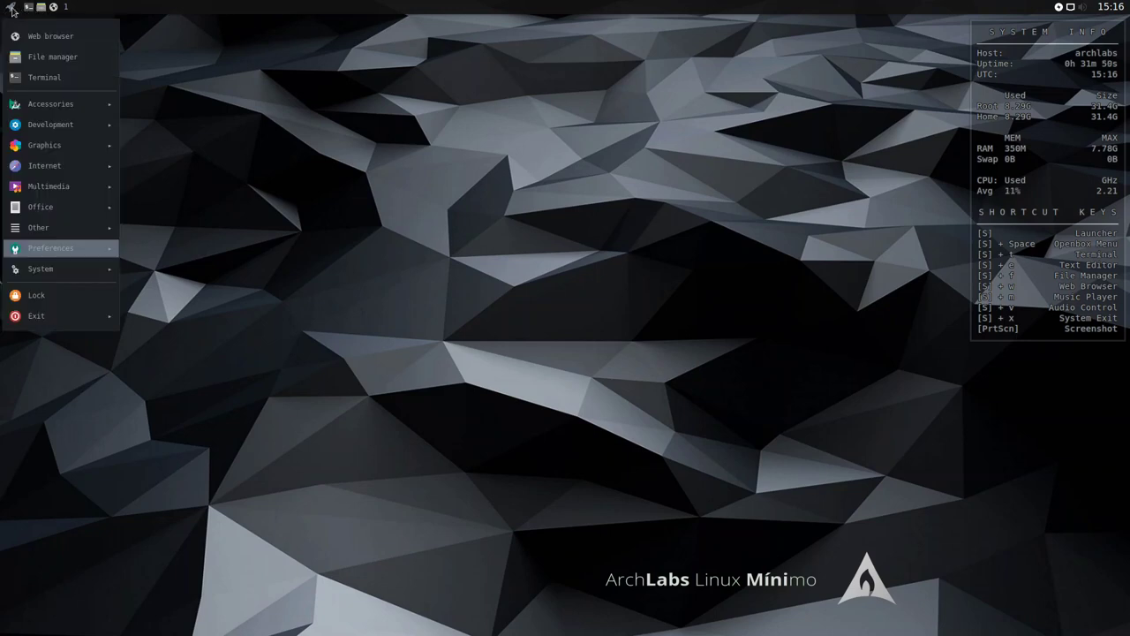
{"action": "left_click", "coordinate": [12, 9]}
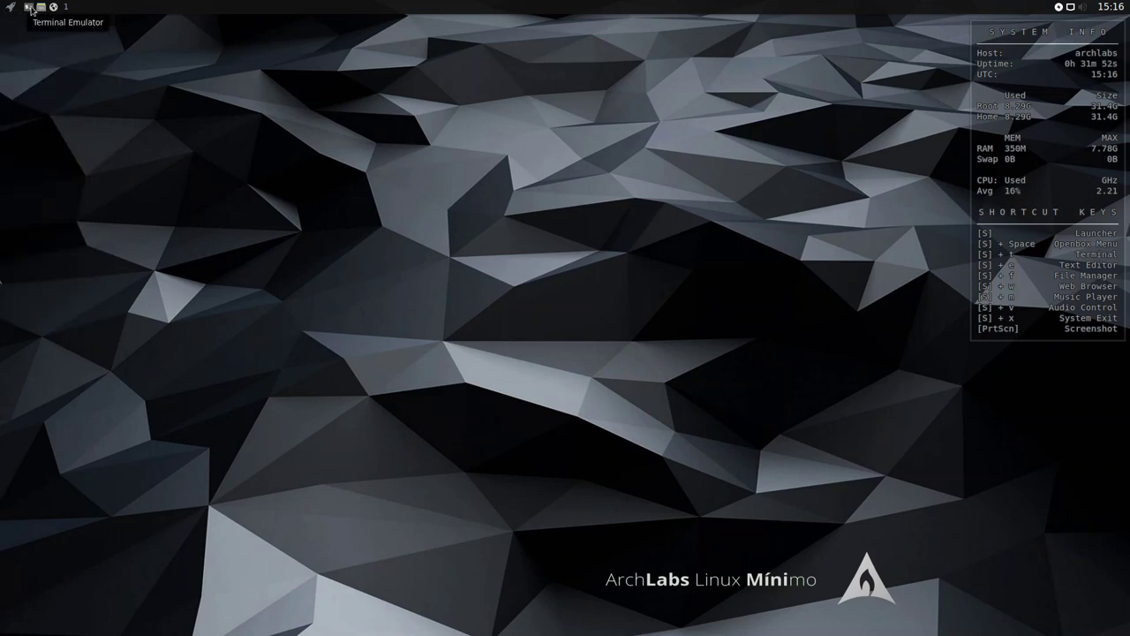
Open a terminal, print /etc/pacman.conf, and maximize the window to review its repository sections
{"action": "key", "text": "super+t"}
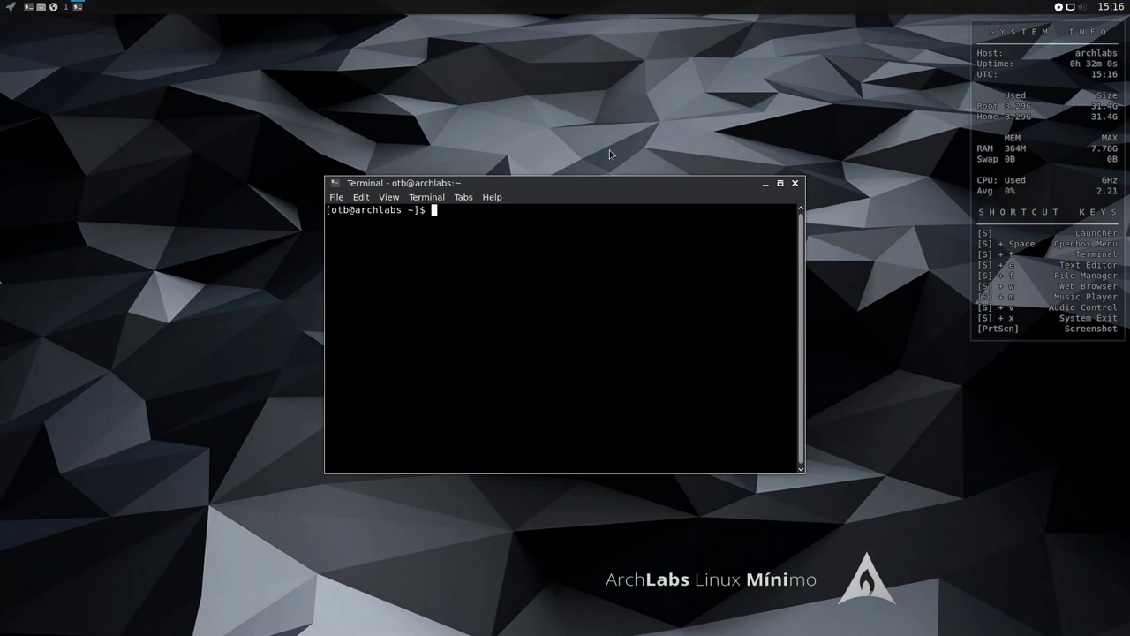
{"action": "type", "text": "cat /etc/pacman.conf"}
{"action": "key", "text": "Return"}
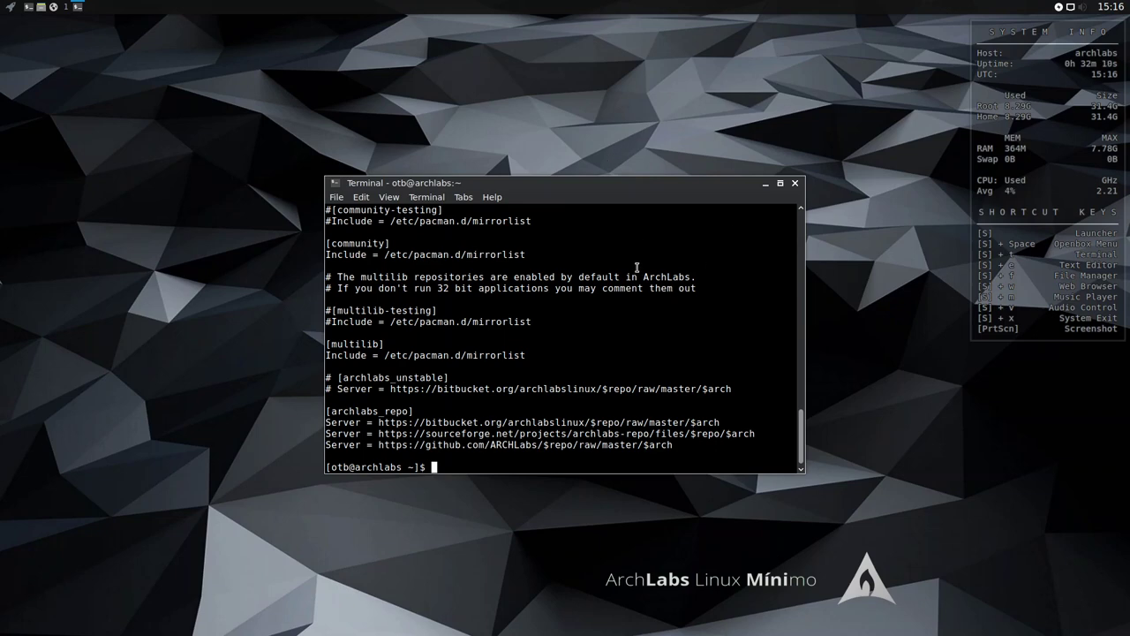
{"action": "left_click", "coordinate": [780, 183]}
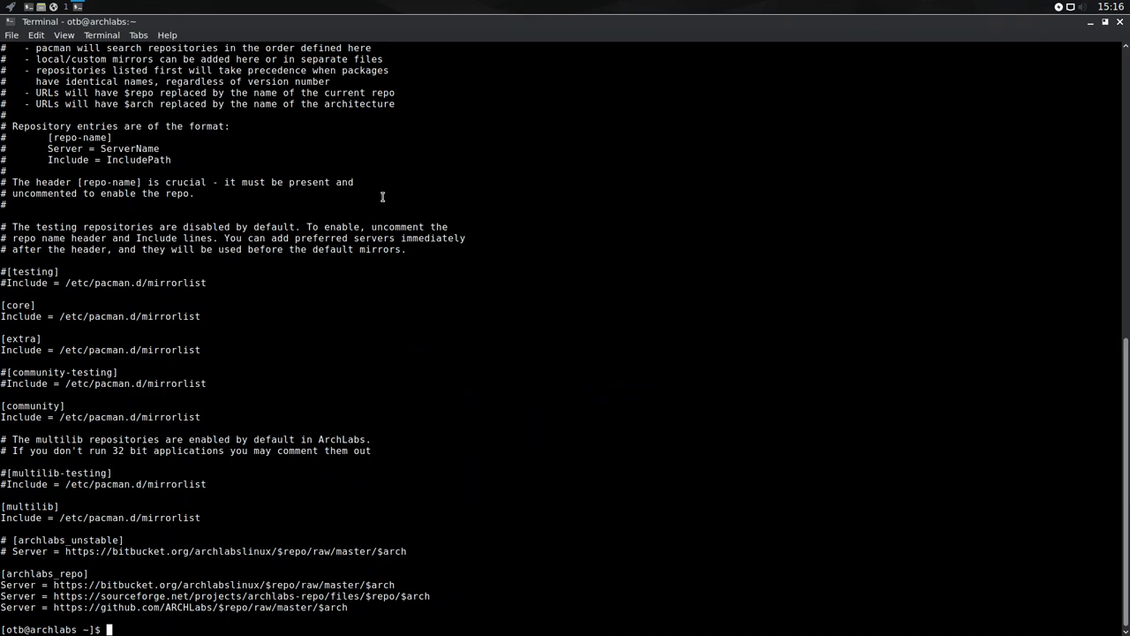
{"action": "scroll", "coordinate": [382, 196], "scroll_direction": "up", "scroll_amount": 8}
{"action": "scroll", "coordinate": [380, 196], "scroll_direction": "up", "scroll_amount": 9}
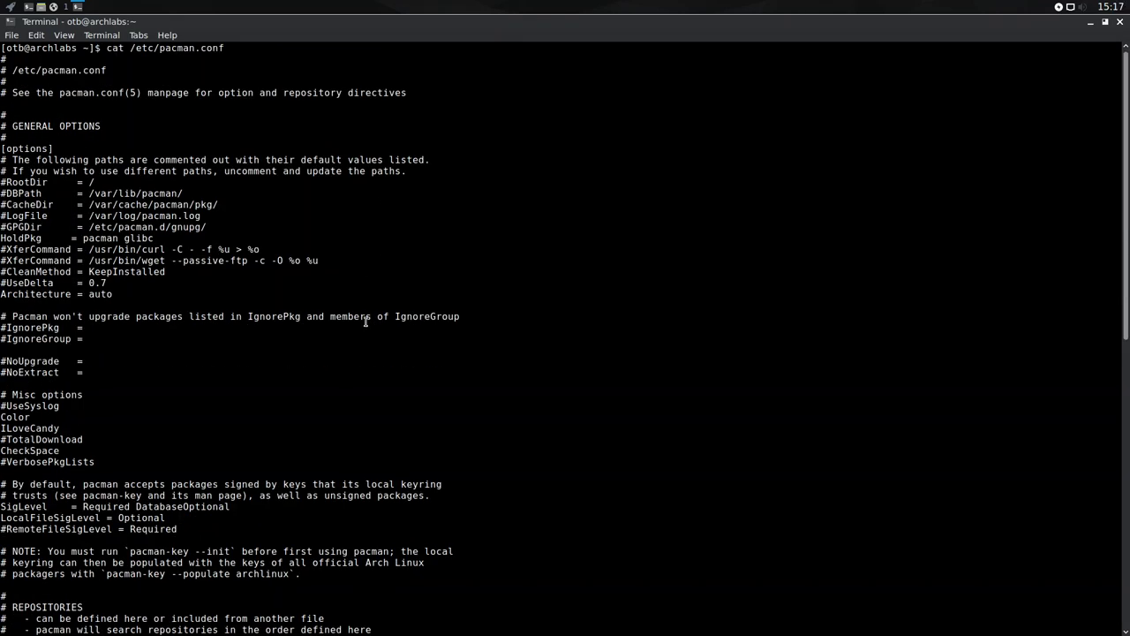
{"action": "scroll", "coordinate": [369, 342], "scroll_direction": "down", "scroll_amount": 17}
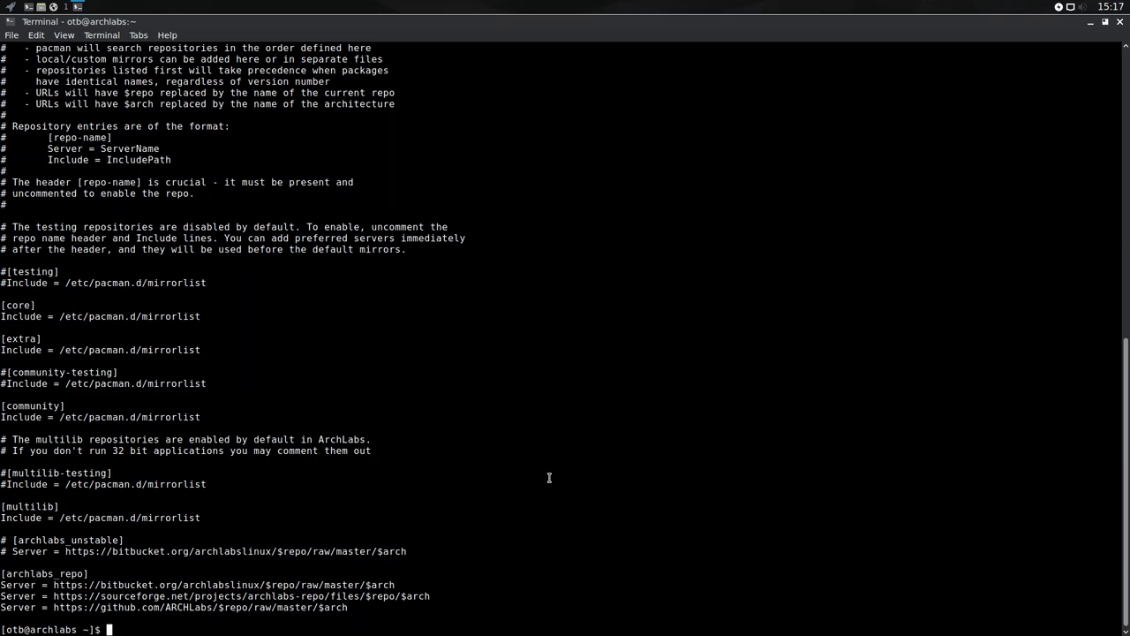
Clear the terminal screen with 'clear', retrying after the mistyped 'cleaR'
{"action": "type", "text": "cleaR"}
{"action": "key", "text": "Return"}
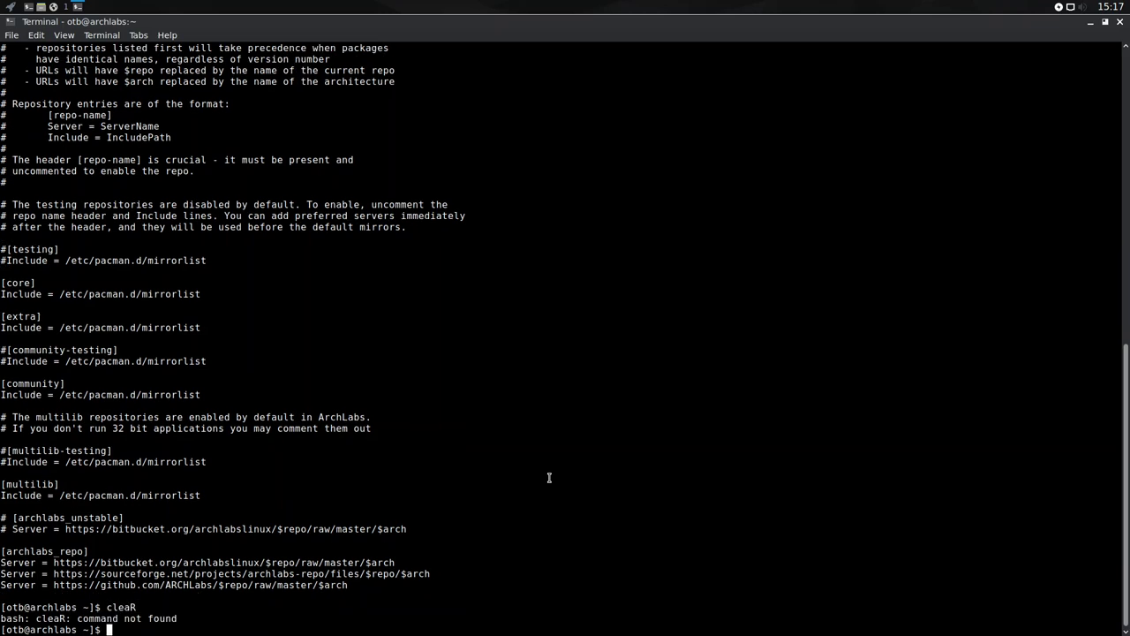
{"action": "type", "text": "clear"}
{"action": "key", "text": "Return"}
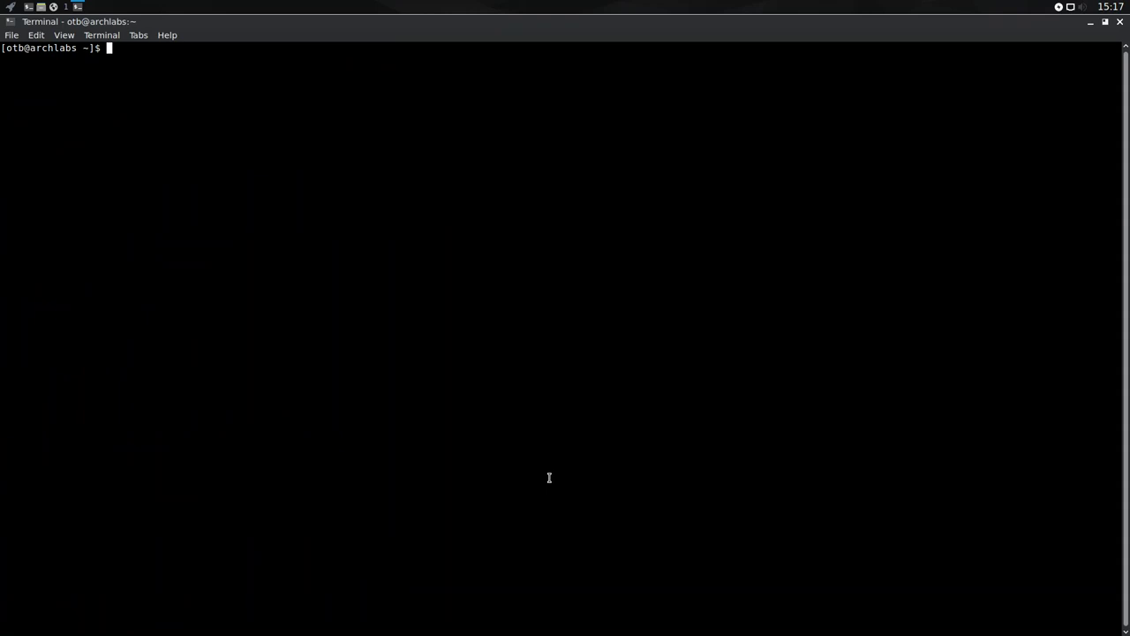
List archlabs_repo packages with 'paclist archlabs_repo', see 'yay -Syu' fail as not found, then enter 'man baph'
{"action": "type", "text": "paclist archlabs_repo"}
{"action": "key", "text": "Return"}
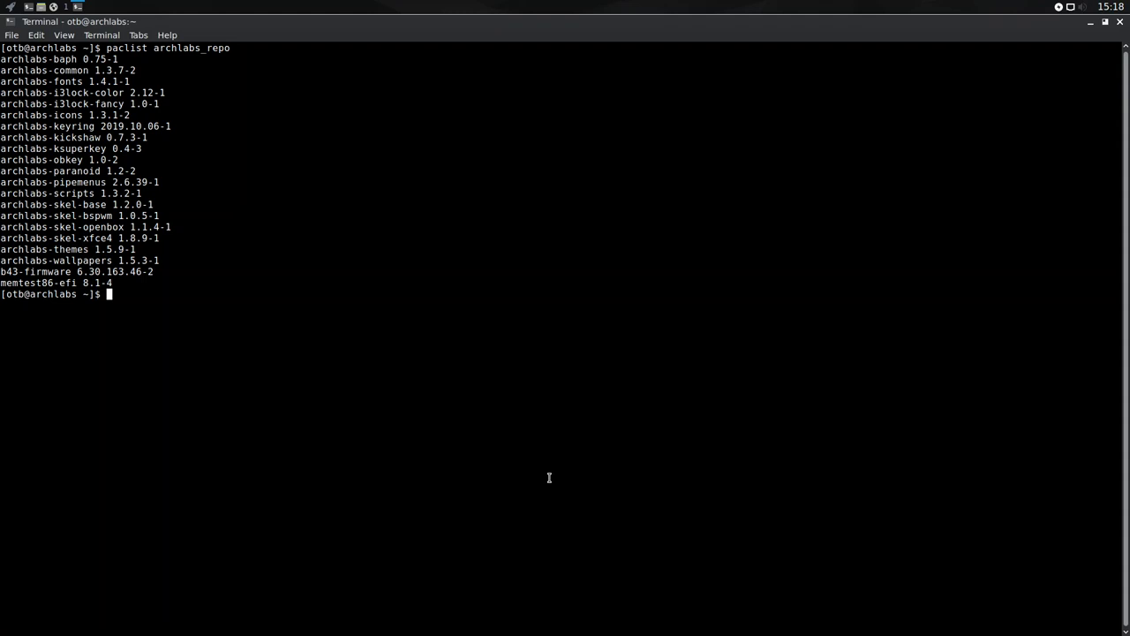
{"action": "type", "text": "yay -Syu"}
{"action": "key", "text": "Return"}
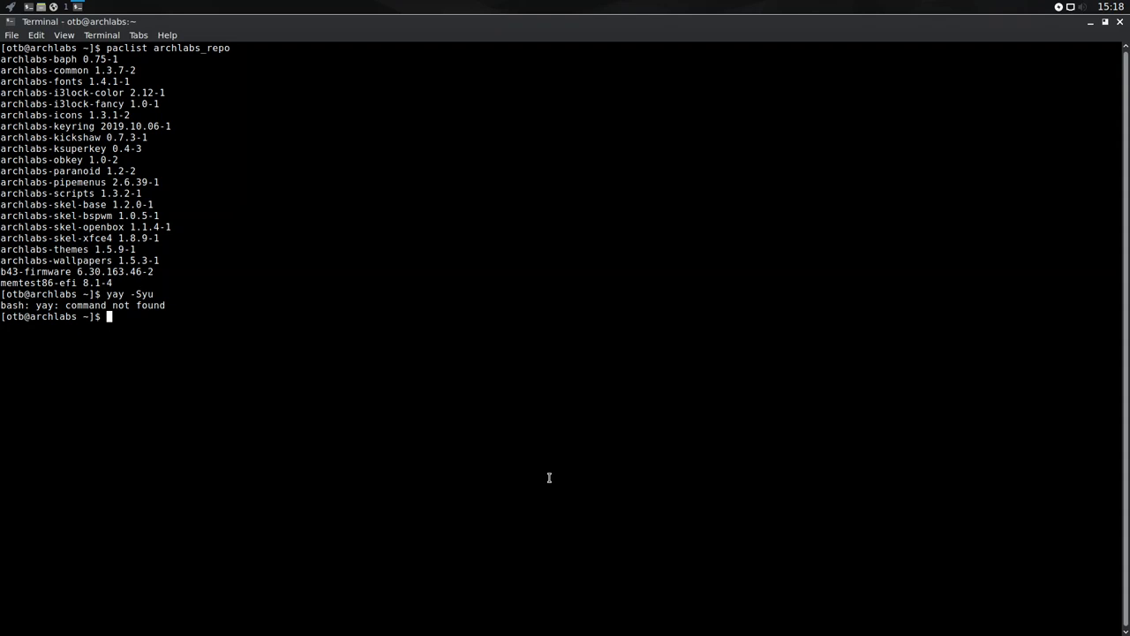
{"action": "type", "text": "man baph"}
Open the baph manual page, read through it line by line, and quit with q
{"action": "key", "text": "Return"}
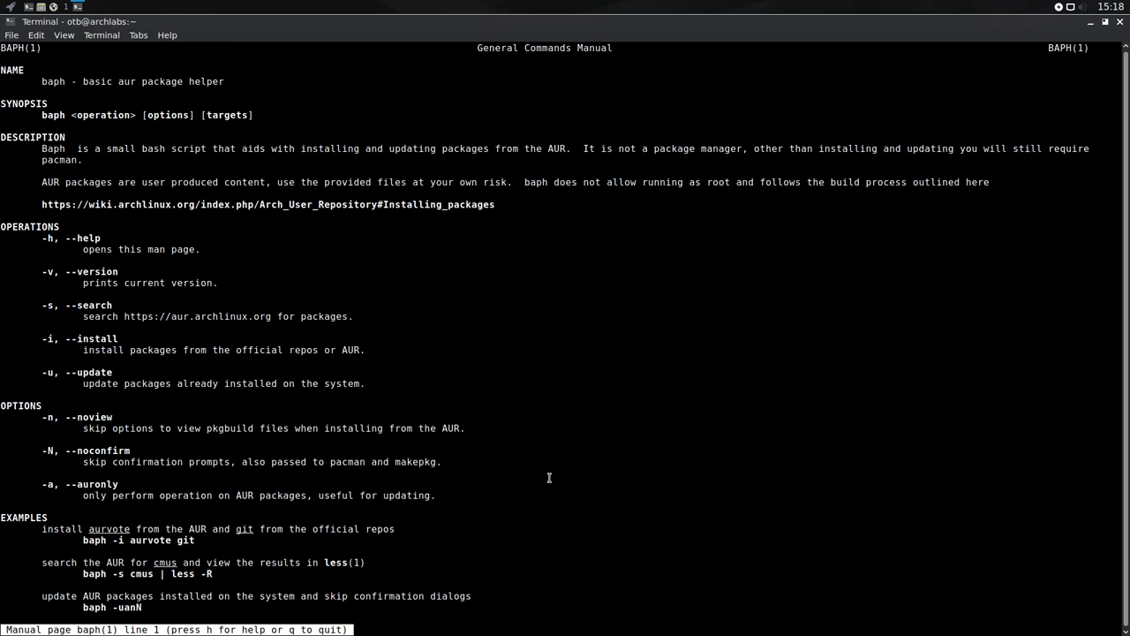
{"action": "key", "text": "Down"}
{"action": "key", "text": "Down"}
{"action": "key", "text": "Down"}
{"action": "key", "text": "Down"}
{"action": "key", "text": "Down"}
{"action": "key", "text": "Down"}
{"action": "key", "text": "Down"}
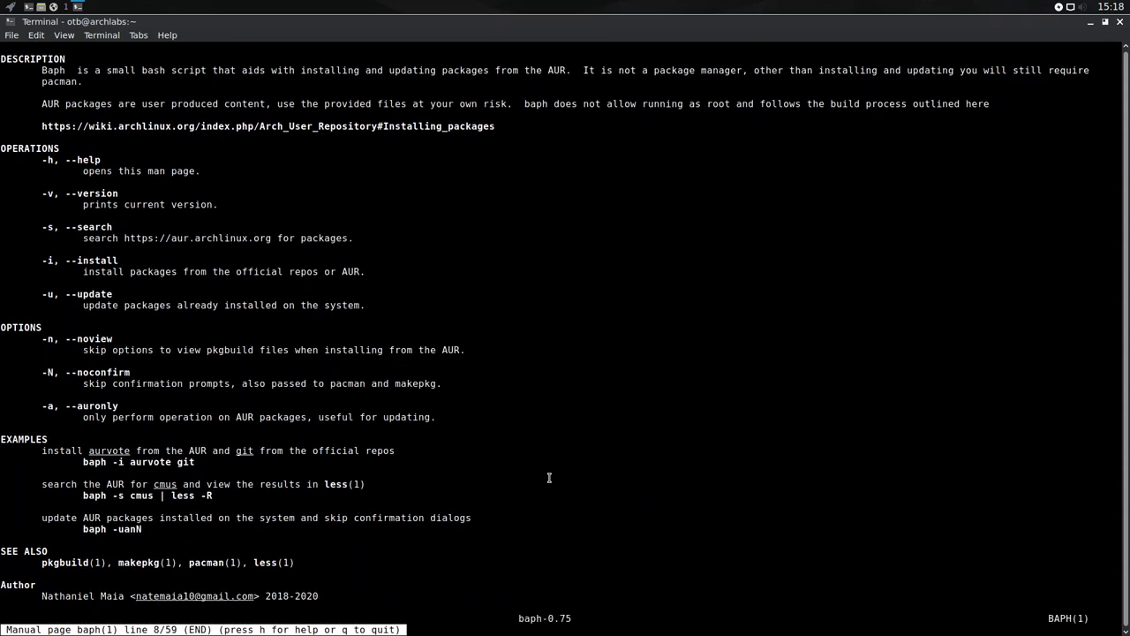
{"action": "key", "text": "Up"}
{"action": "key", "text": "Up"}
{"action": "key", "text": "Up"}
{"action": "key", "text": "Up"}
{"action": "key", "text": "Up"}
{"action": "key", "text": "Up"}
{"action": "key", "text": "Up"}
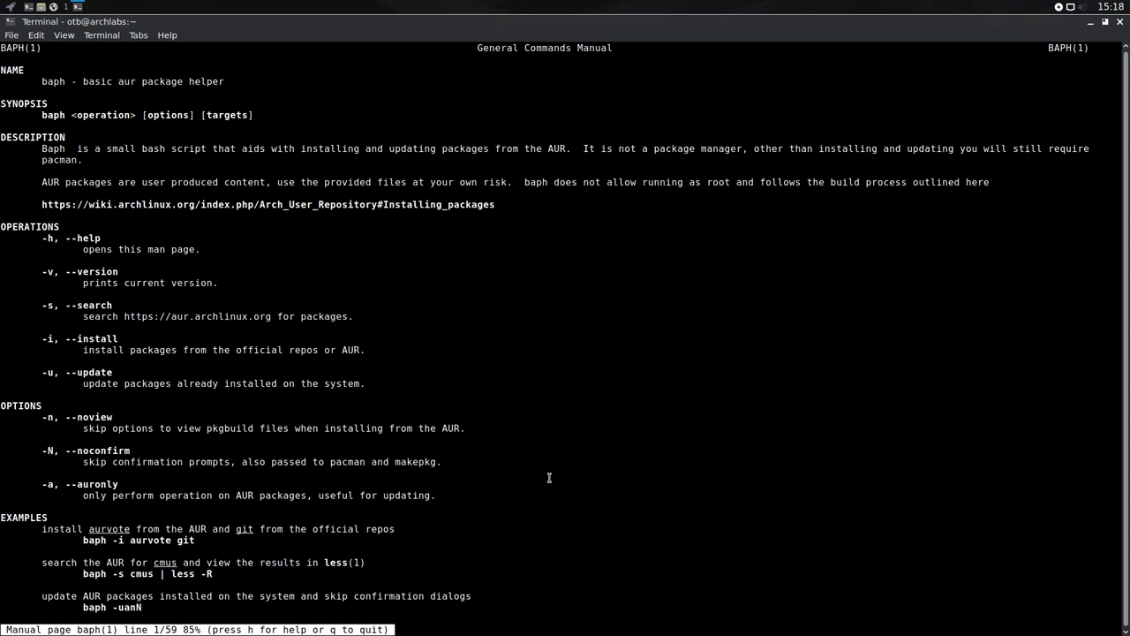
{"action": "key", "text": "Down"}
{"action": "key", "text": "Down"}
{"action": "key", "text": "Down"}
{"action": "key", "text": "Down"}
{"action": "key", "text": "Down"}
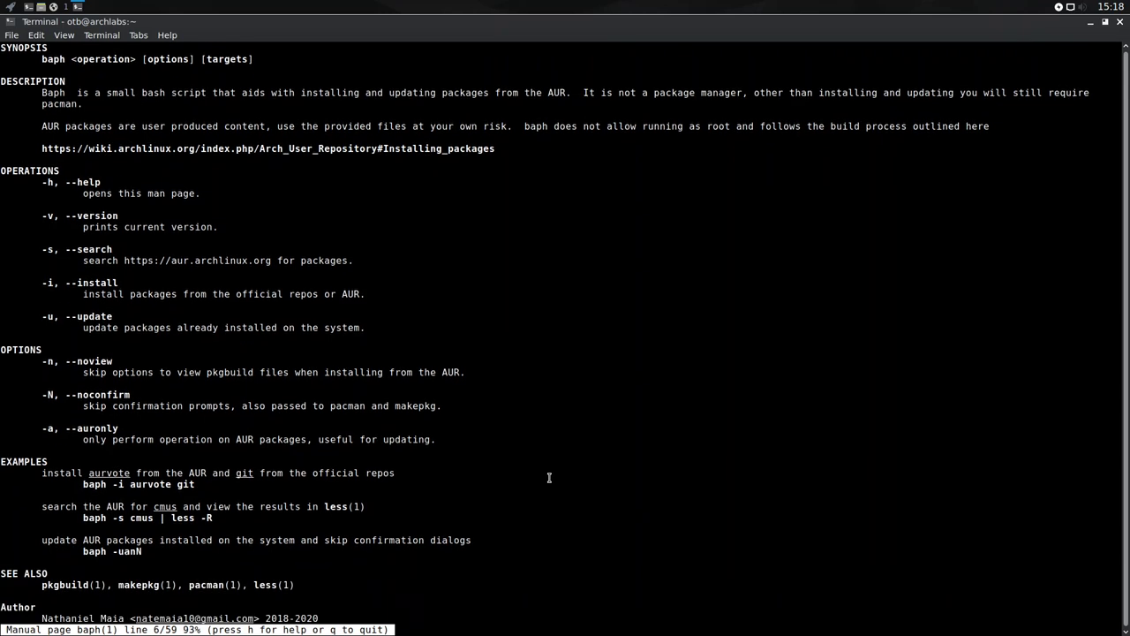
{"action": "key", "text": "Down"}
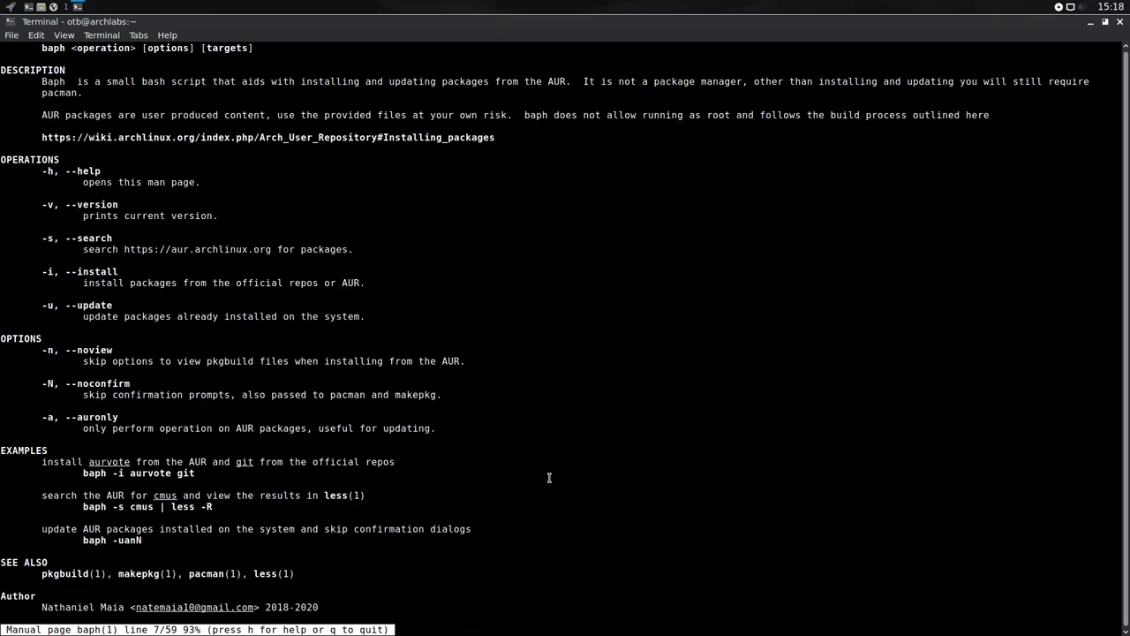
{"action": "key", "text": "Down"}
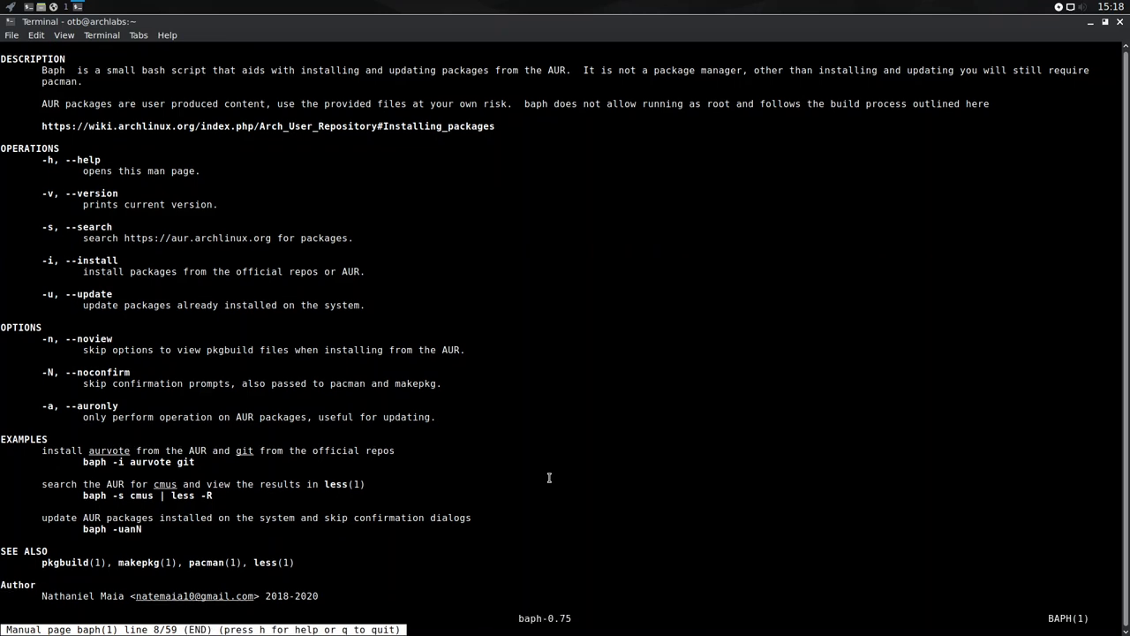
{"action": "key", "text": "Up"}
{"action": "key", "text": "Up"}
{"action": "key", "text": "Up"}
{"action": "key", "text": "Up"}
{"action": "key", "text": "Up"}
{"action": "key", "text": "Up"}
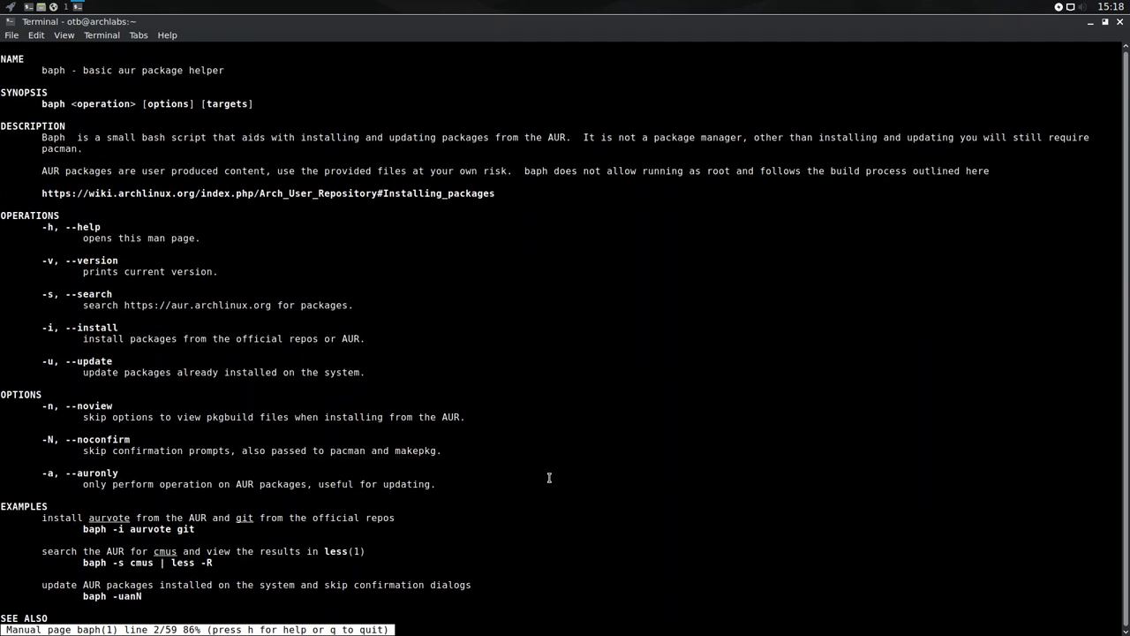
{"action": "key", "text": "Down"}
{"action": "key", "text": "Down"}
{"action": "key", "text": "Down"}
{"action": "key", "text": "Down"}
{"action": "key", "text": "Down"}
{"action": "key", "text": "Down"}
{"action": "key", "text": "q"}
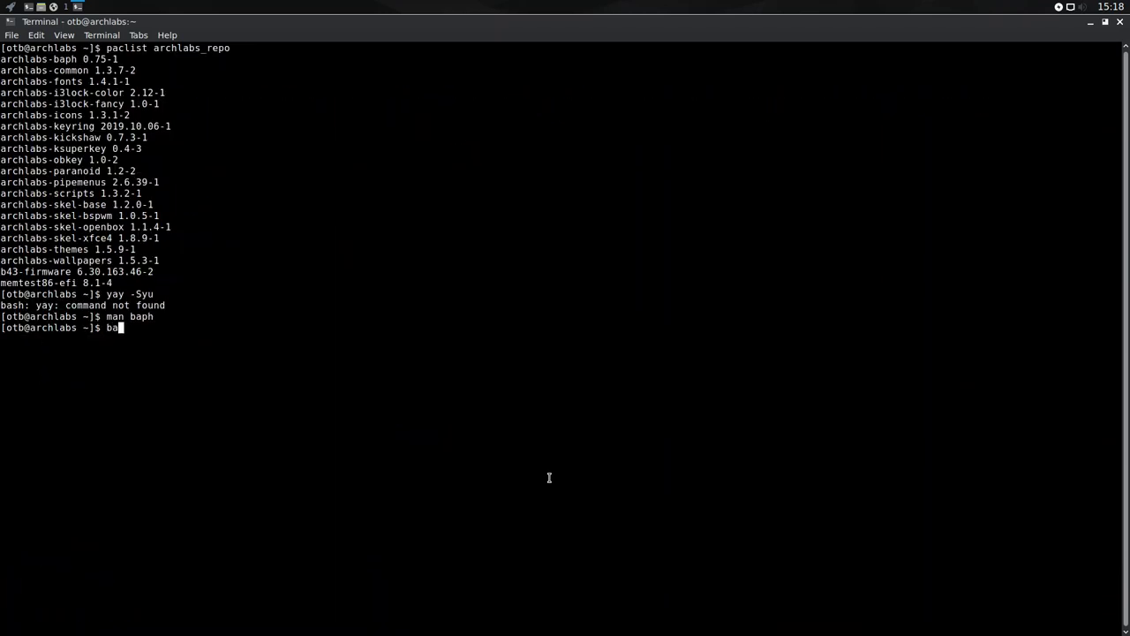
Install yay with 'baph -i yay', skipping the PKGBUILD edit, installing go, then removing go afterwards
{"action": "type", "text": "ph -i yay"}
{"action": "key", "text": "Return"}
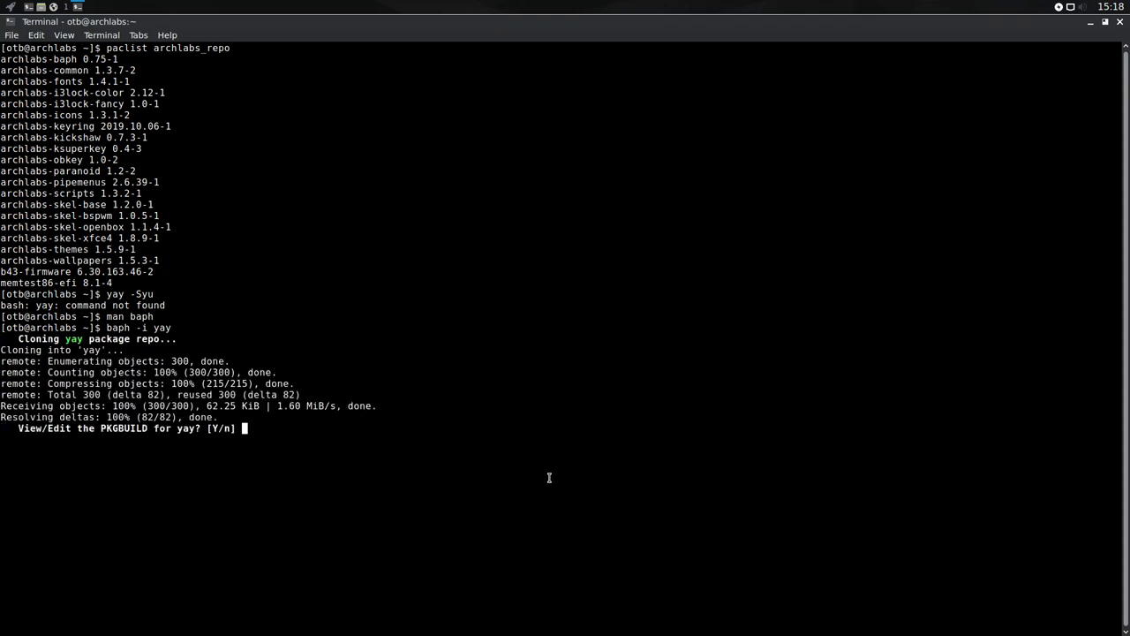
{"action": "type", "text": "n"}
{"action": "key", "text": "Return"}
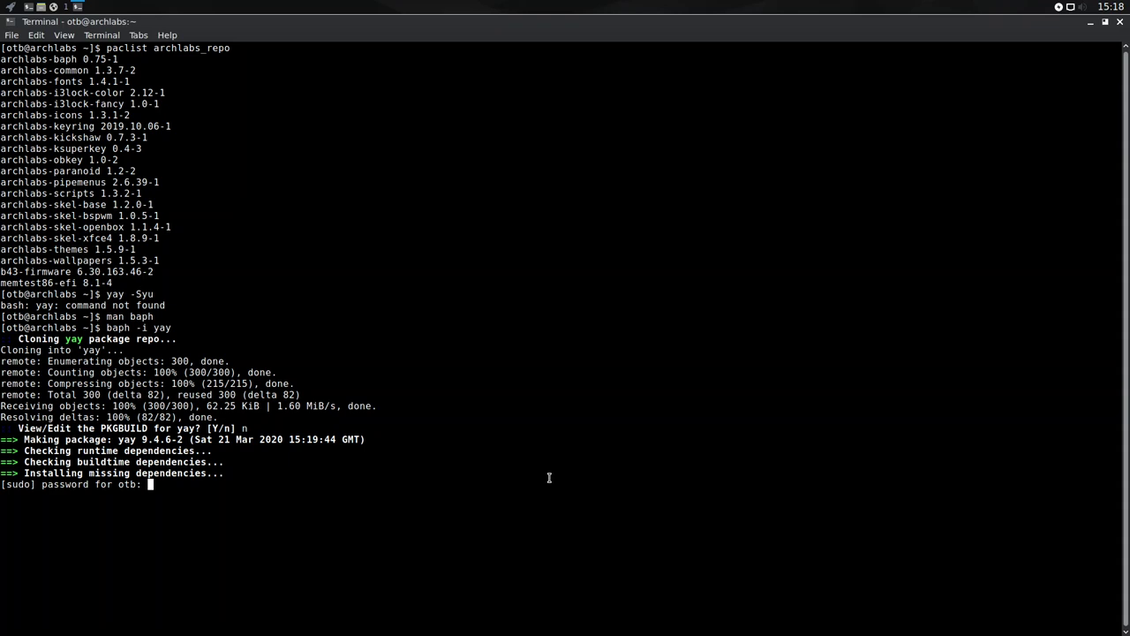
{"action": "key", "text": "Return"}
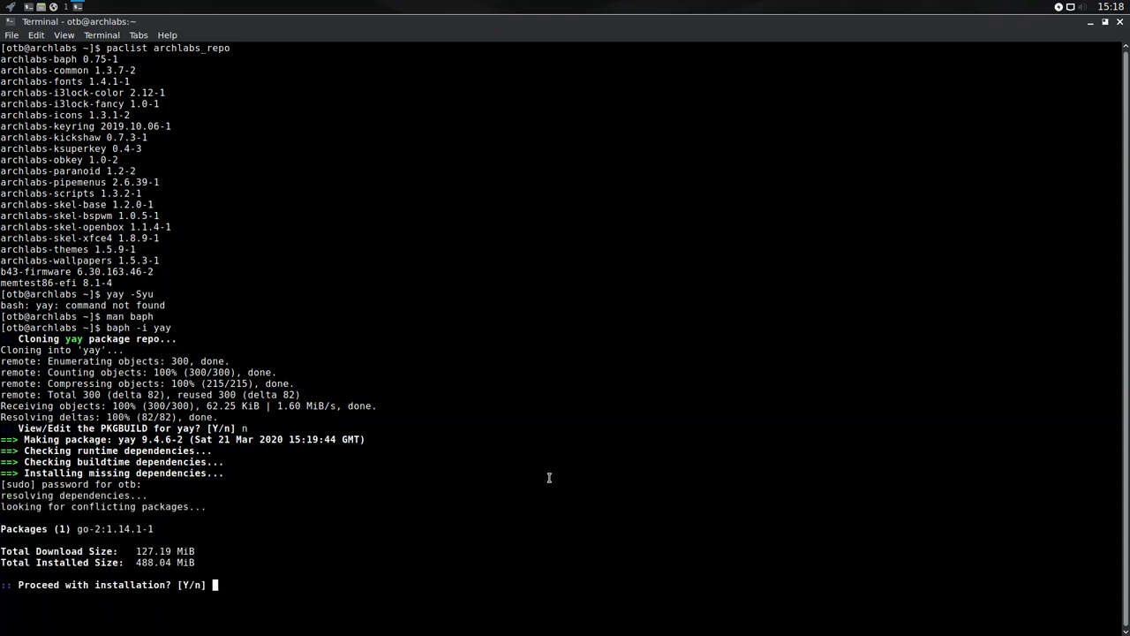
{"action": "type", "text": "y"}
{"action": "key", "text": "Return"}
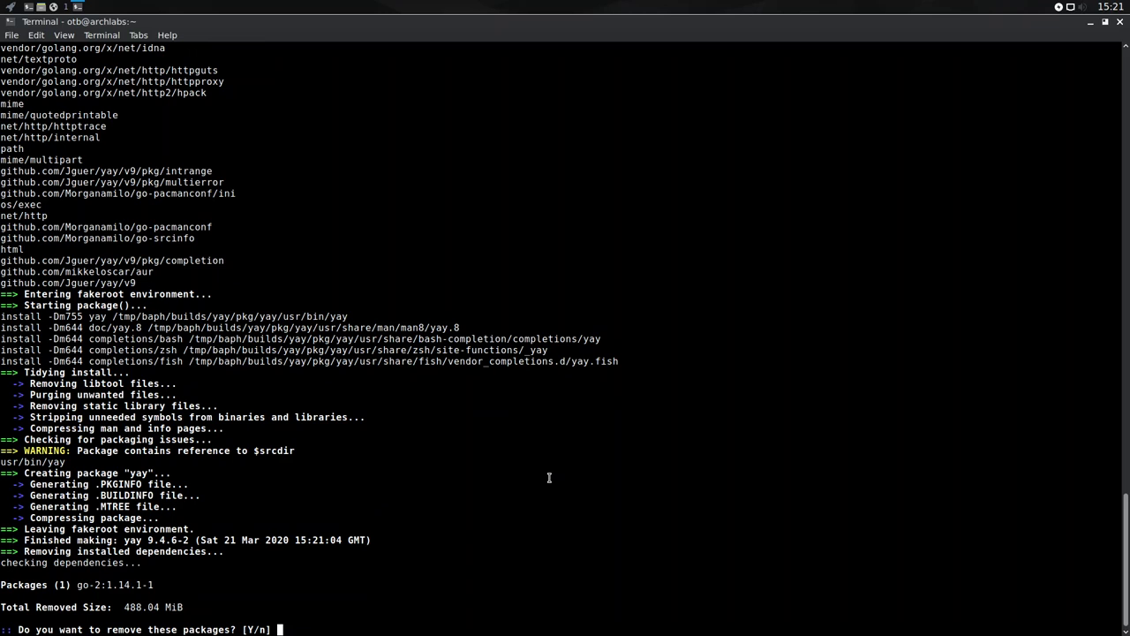
{"action": "type", "text": "y"}
{"action": "key", "text": "Return"}
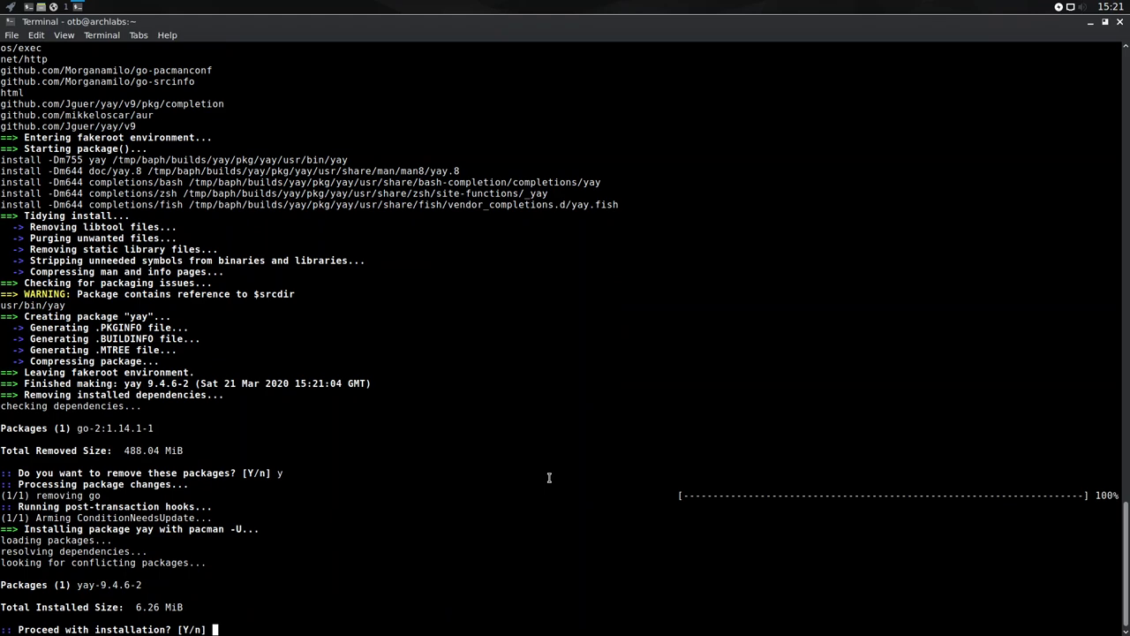
{"action": "type", "text": "y"}
{"action": "key", "text": "Return"}
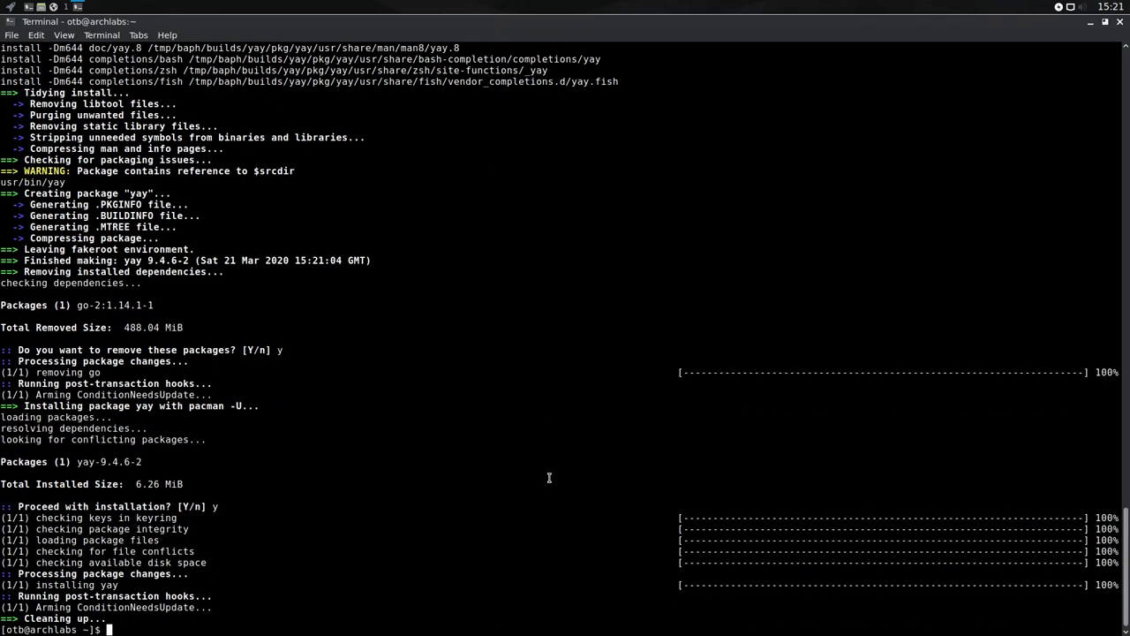
Run 'yay -Syu' to upgrade obs-studio to 25.0.1-1, then exit the terminal
{"action": "type", "text": "yay -Syu"}
{"action": "key", "text": "Return"}
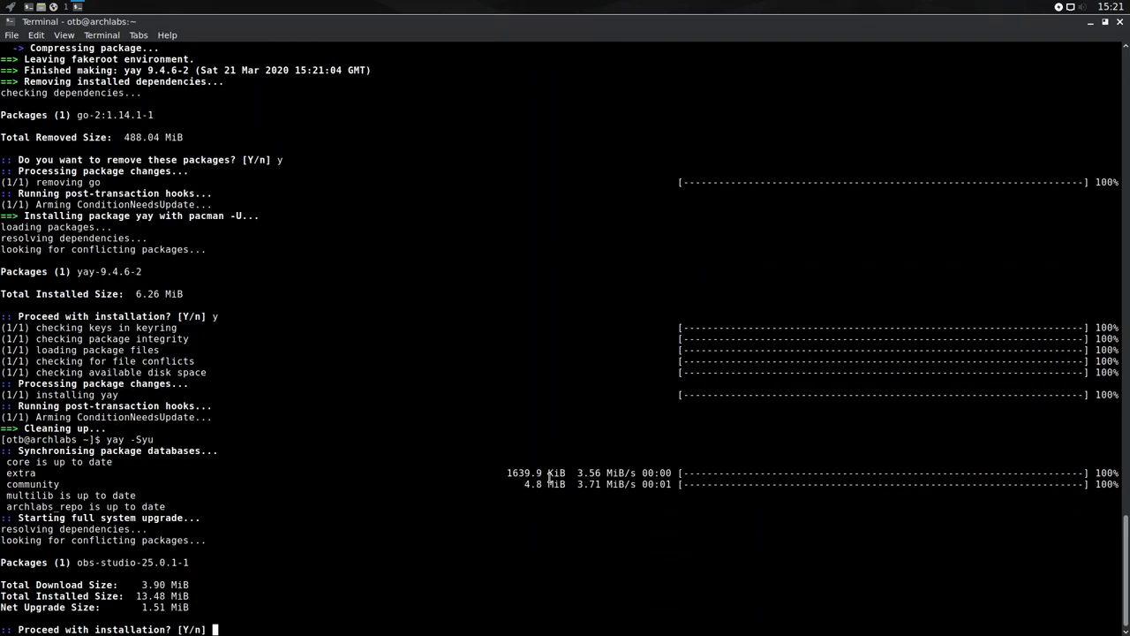
{"action": "type", "text": "y"}
{"action": "key", "text": "Return"}
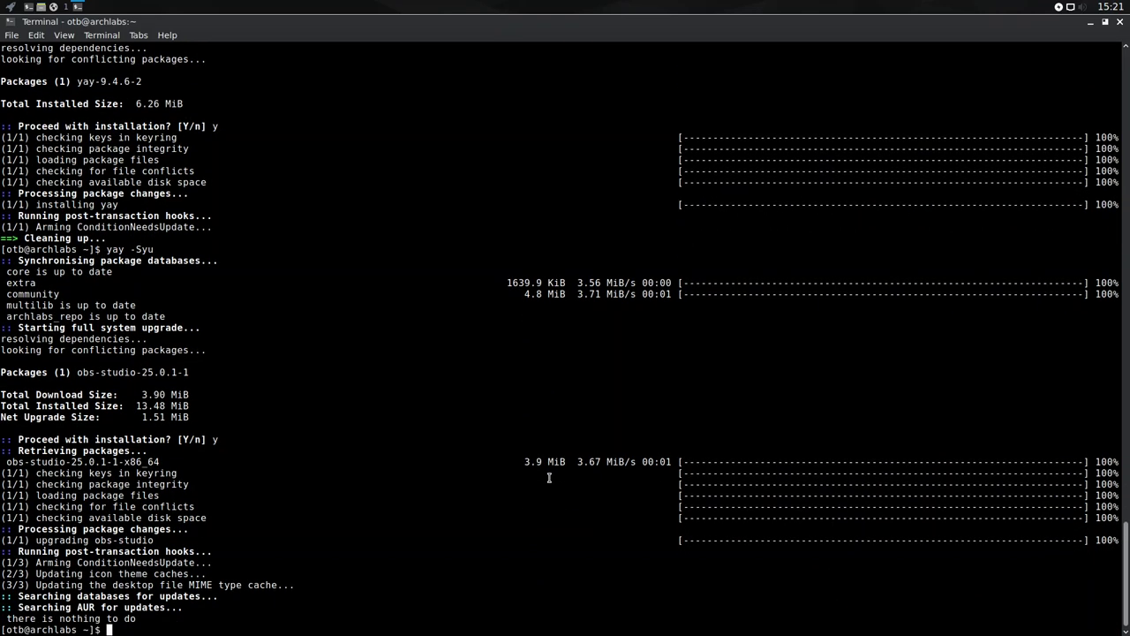
{"action": "type", "text": "exit"}
{"action": "key", "text": "Return"}
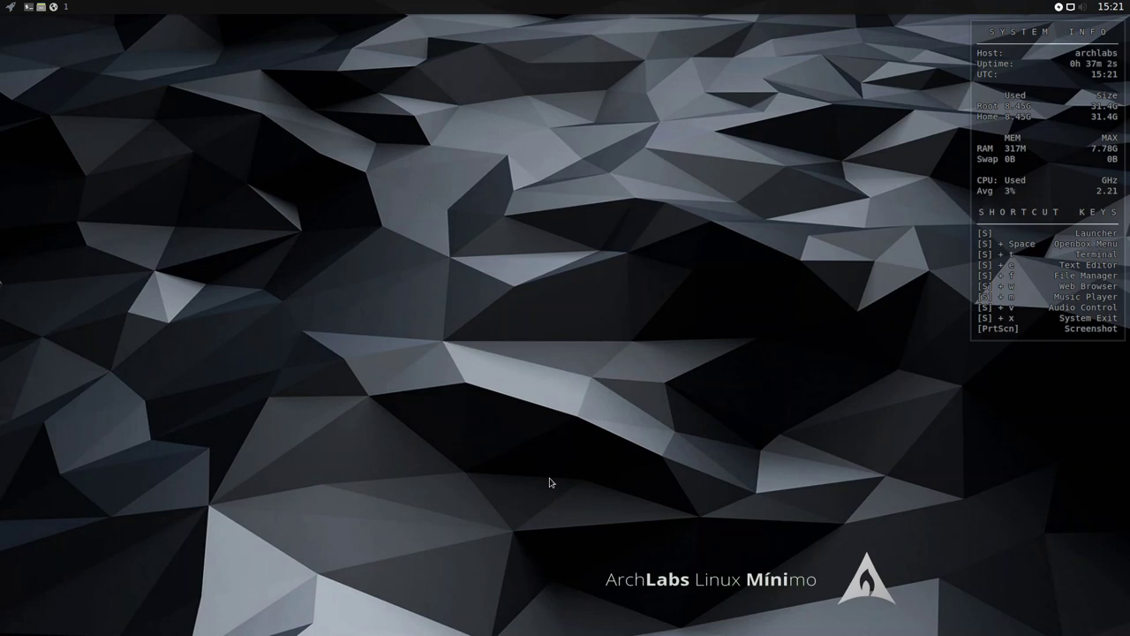
{"action": "left_click", "coordinate": [12, 7]}
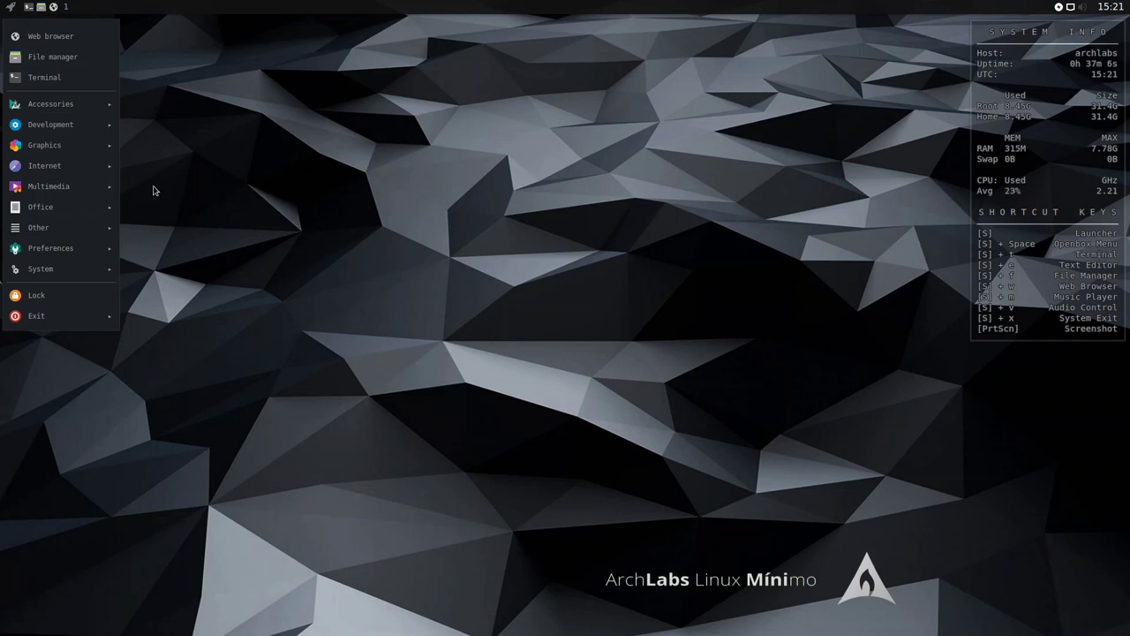
{"action": "mouse_move", "coordinate": [55, 187]}
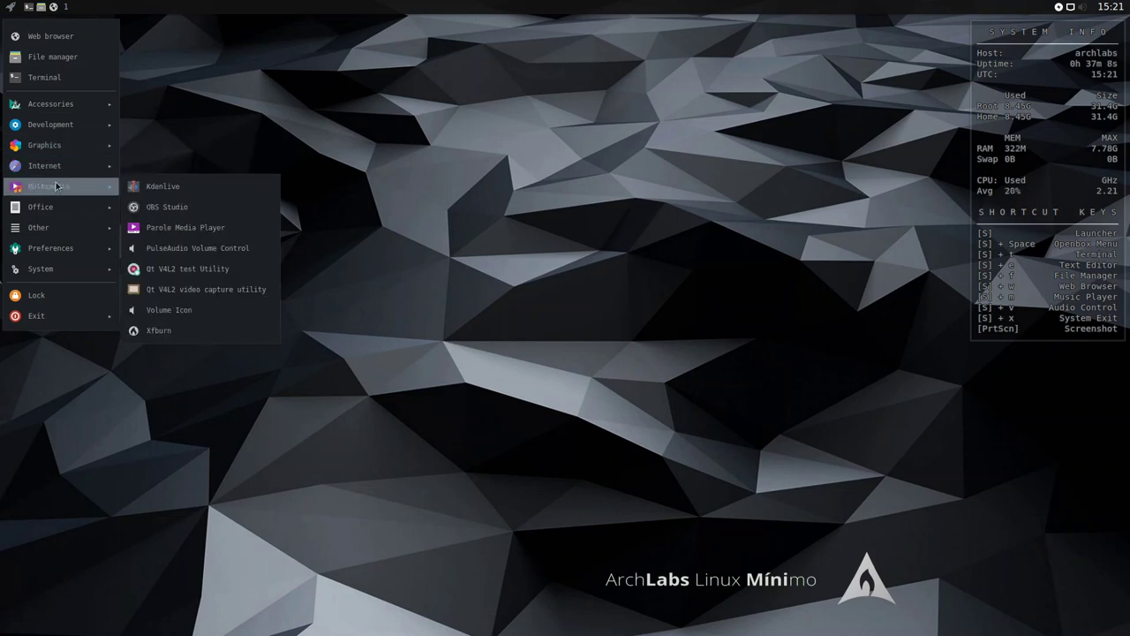
{"action": "mouse_move", "coordinate": [40, 231]}
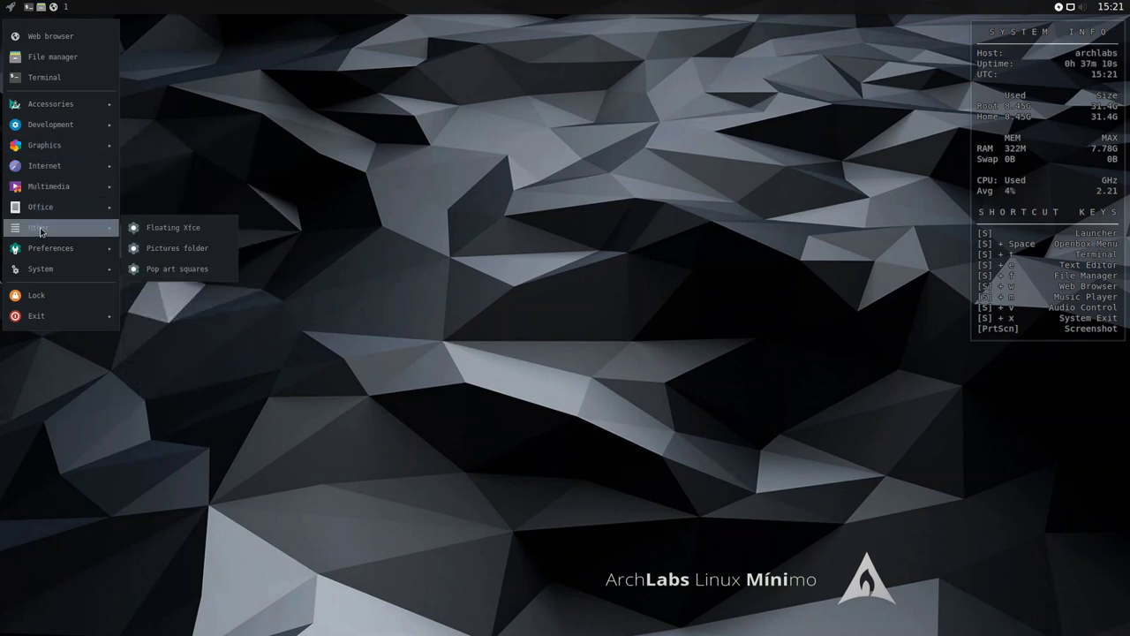
{"action": "mouse_move", "coordinate": [51, 256]}
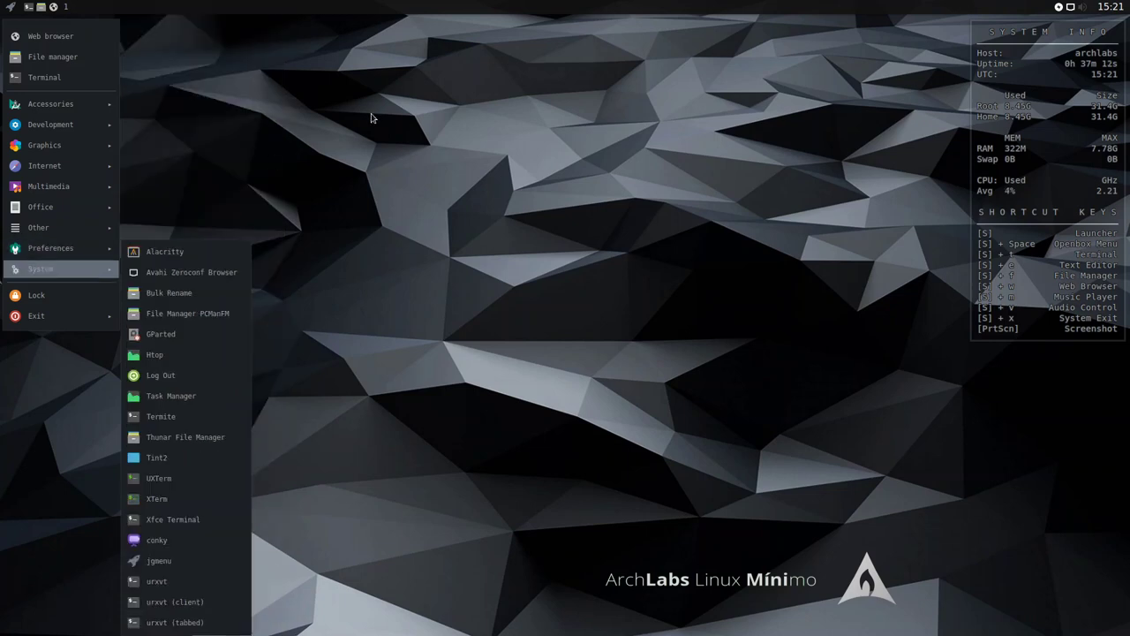
{"action": "left_click", "coordinate": [376, 116]}
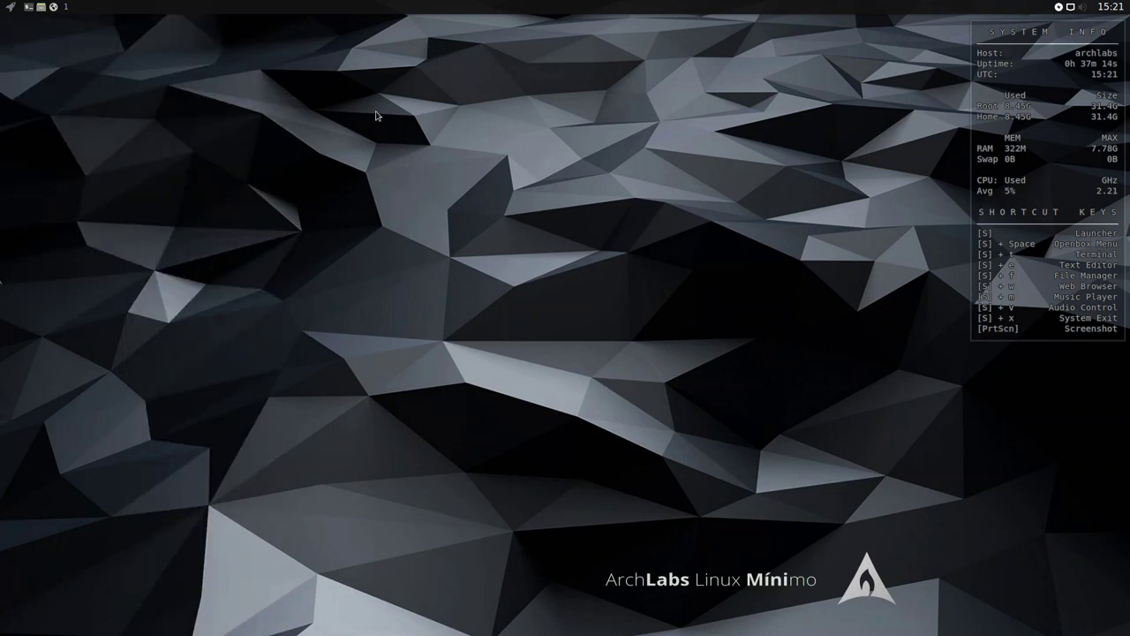
{"action": "right_click", "coordinate": [436, 63]}
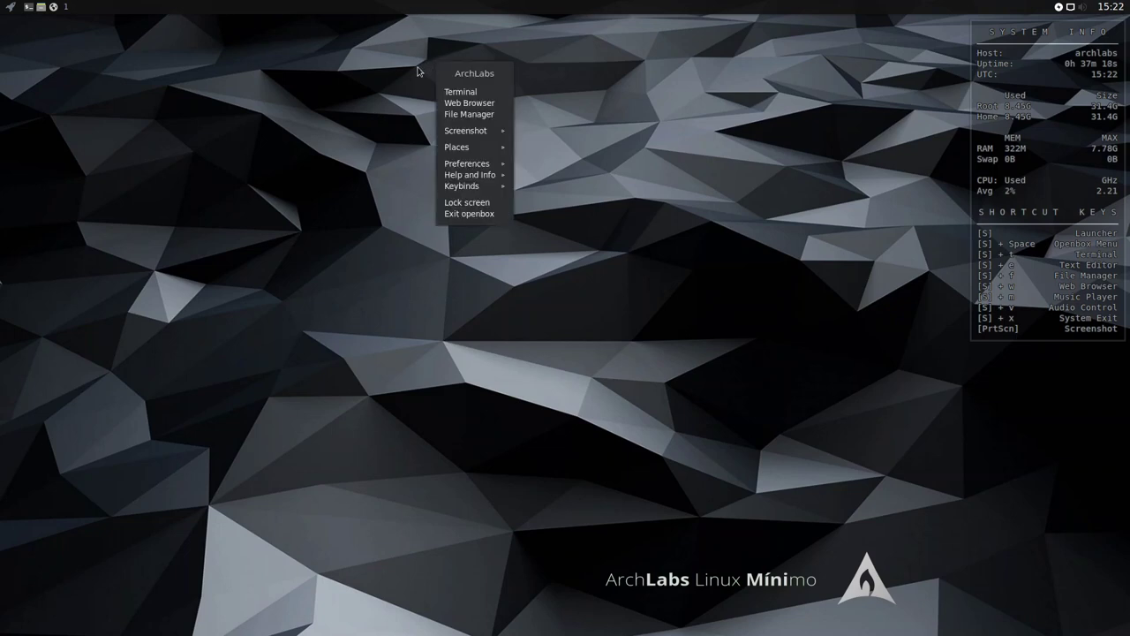
{"action": "mouse_move", "coordinate": [473, 150]}
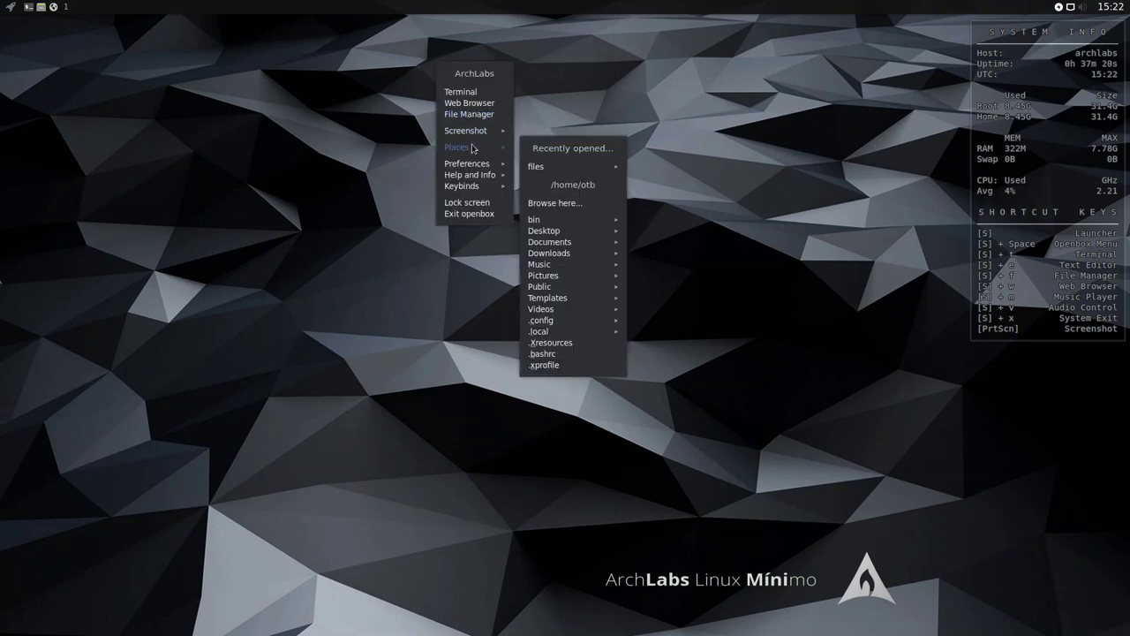
{"action": "mouse_move", "coordinate": [476, 189]}
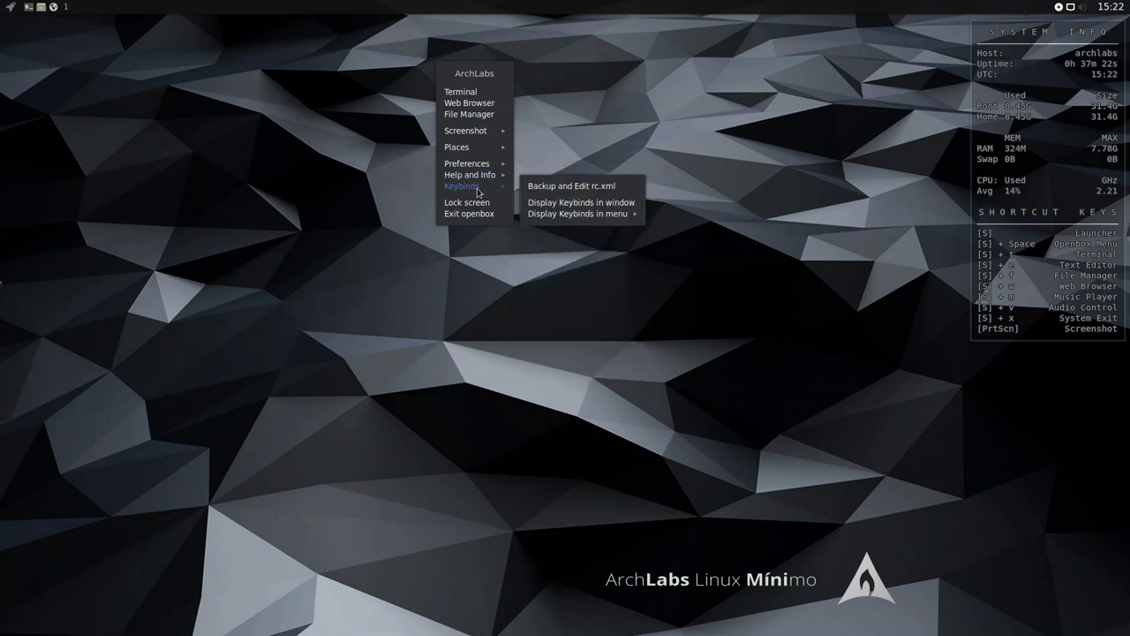
{"action": "left_click", "coordinate": [668, 118]}
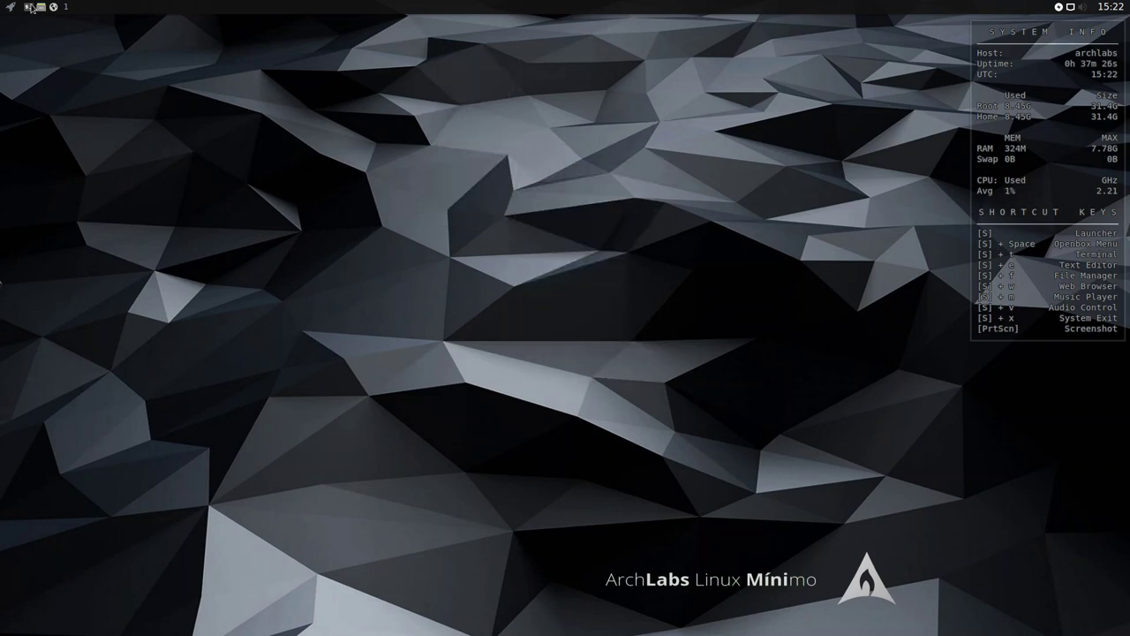
Open a new terminal and run htop, showing about 343M of 7.78G memory used
{"action": "key", "text": "super+t"}
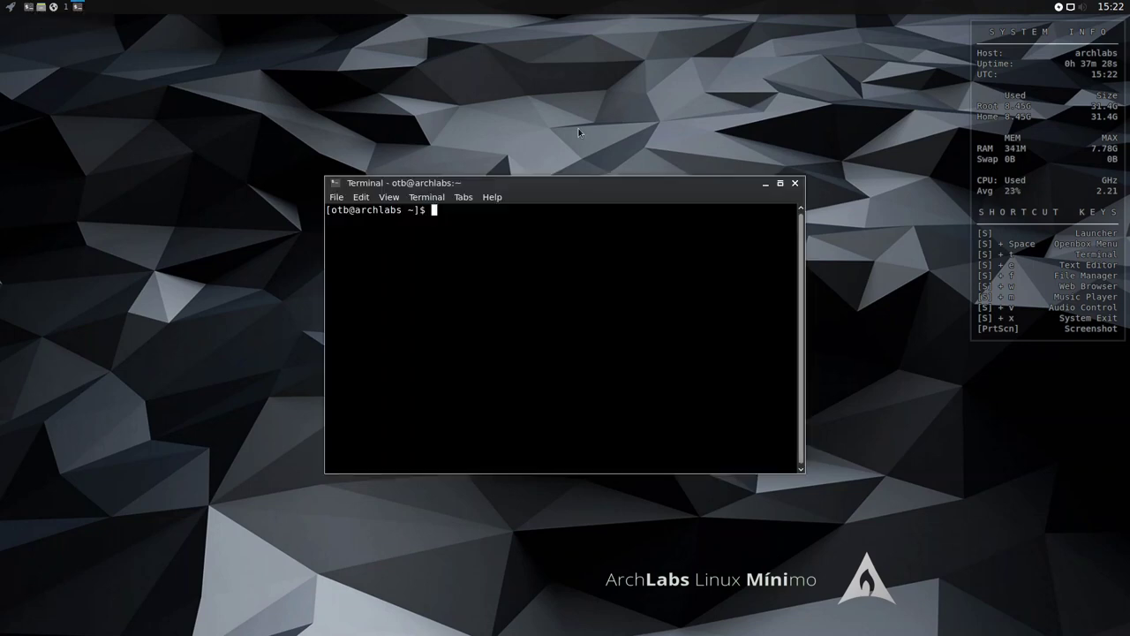
{"action": "type", "text": "htop"}
{"action": "key", "text": "Return"}
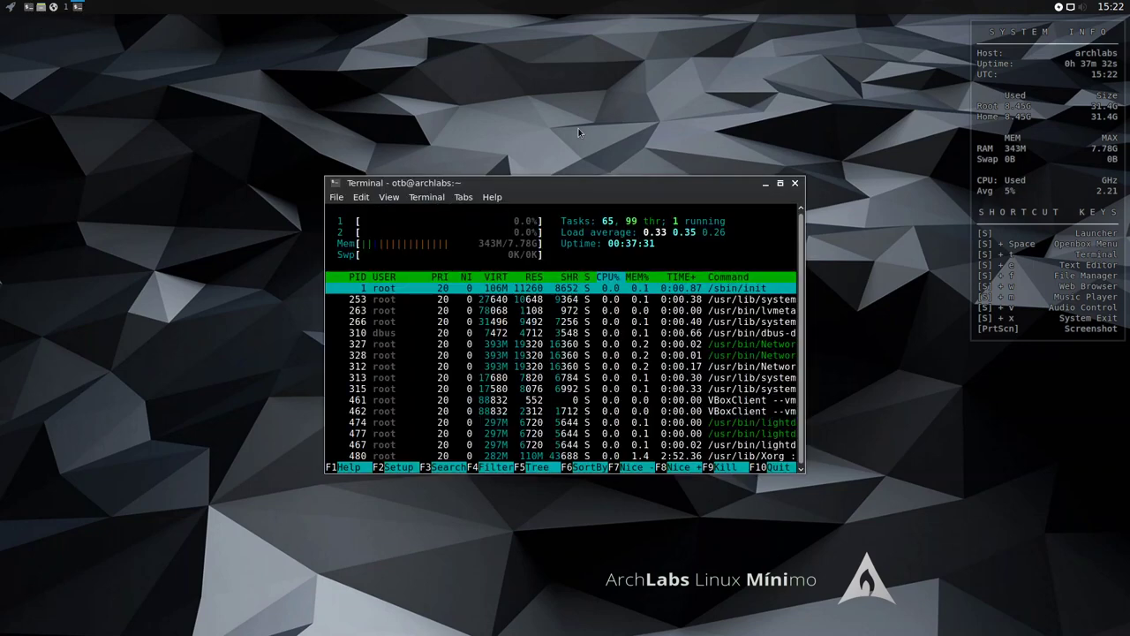